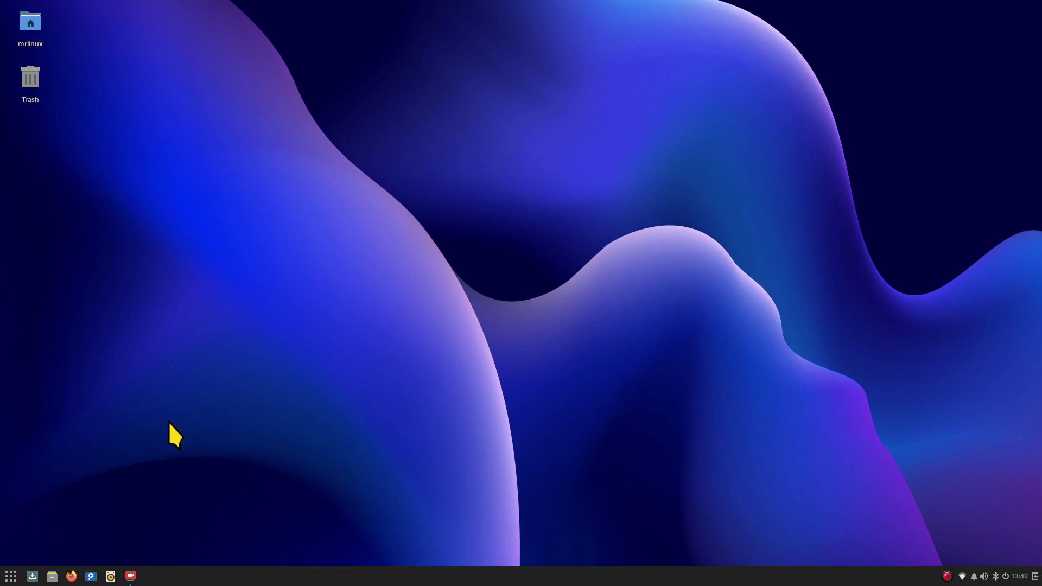
Open a terminal, place its window near the middle of the desktop and zoom in twice.
left_click(10, 576)
type("t")
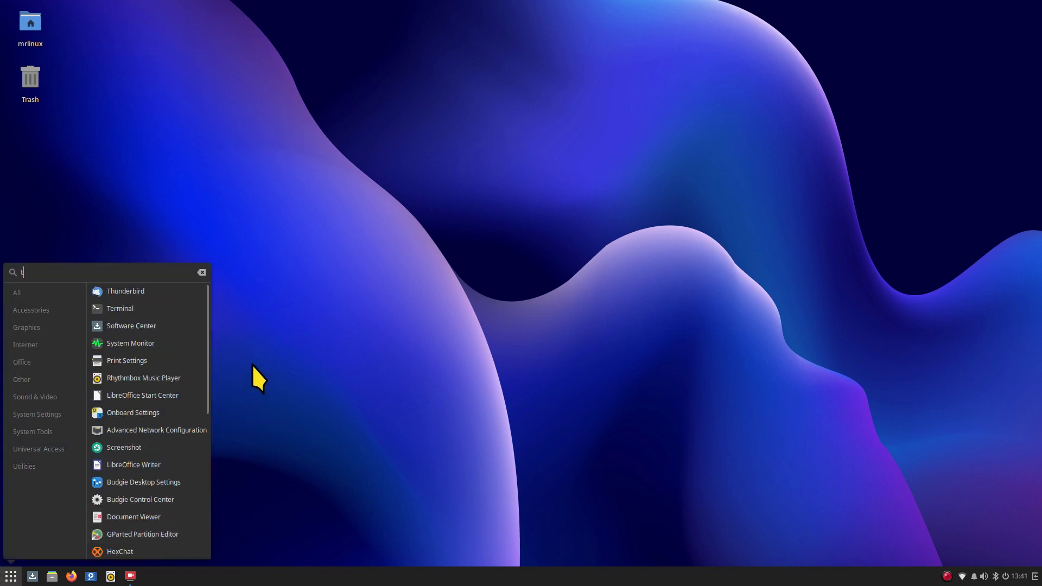
left_click(135, 309)
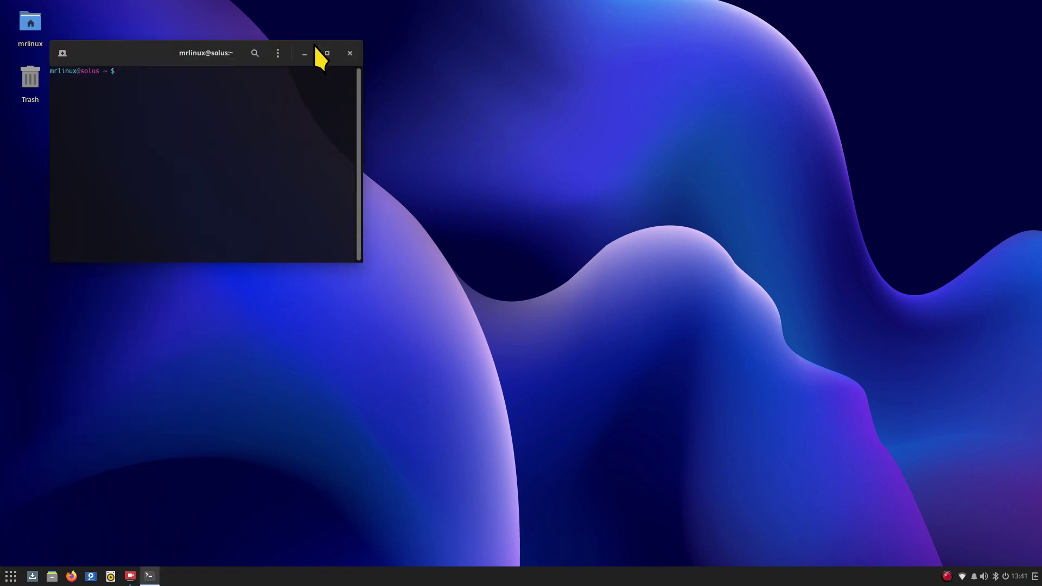
left_click_drag(202, 51, 486, 126)
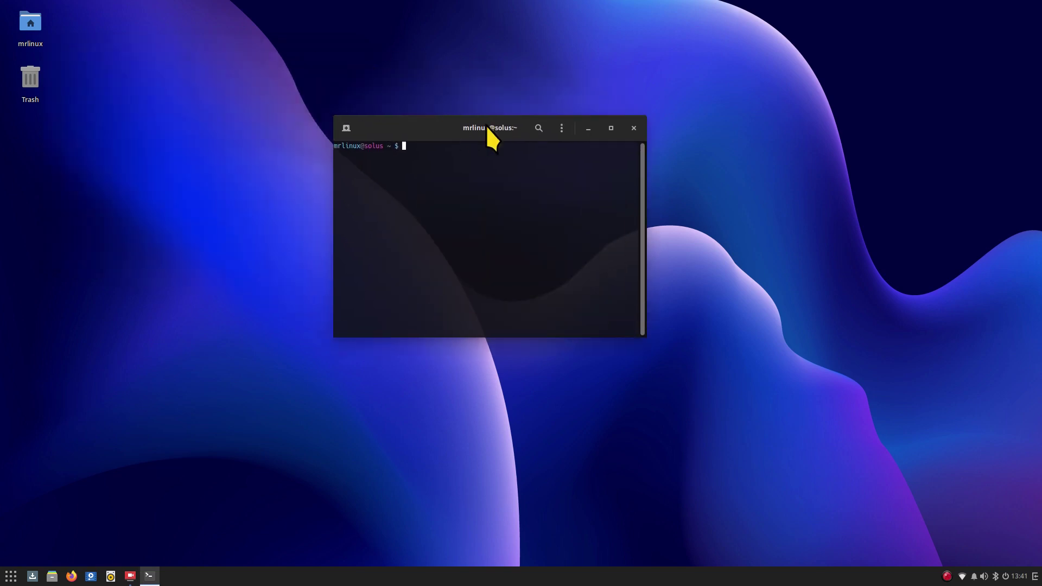
left_click(562, 129)
left_click(595, 159)
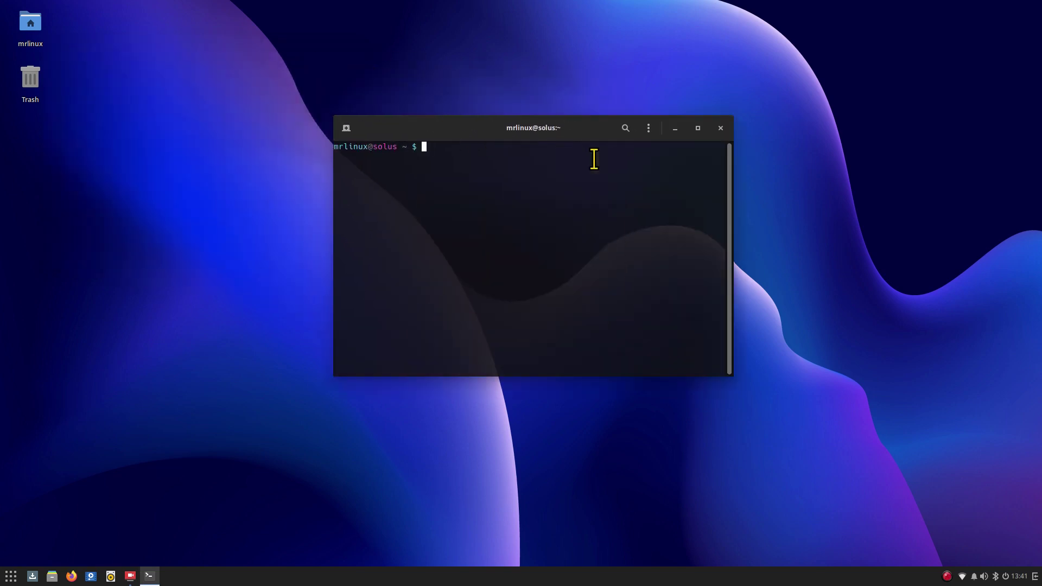
left_click(649, 128)
left_click(682, 161)
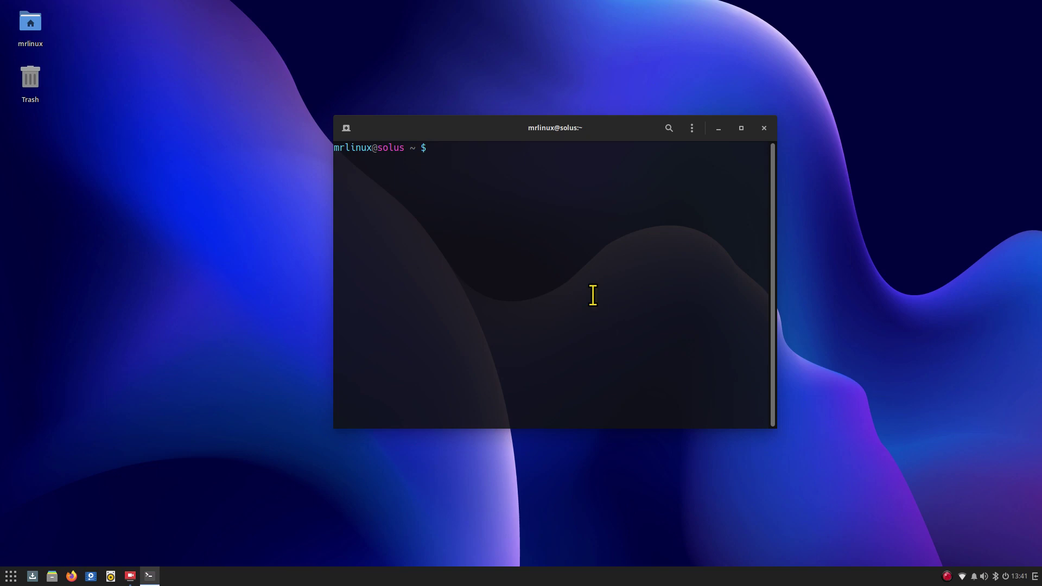
Run inxi -Fxz, examine the Desktop and Distro entries in its output, and close the terminal.
type("inxi -Fxz")
key("Return")
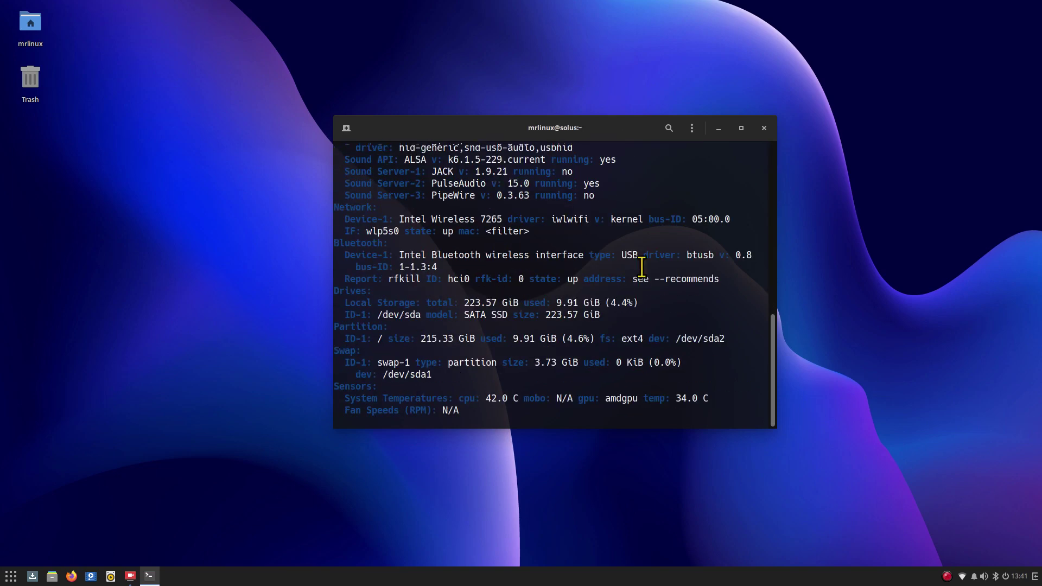
scroll(647, 264, "up", 12)
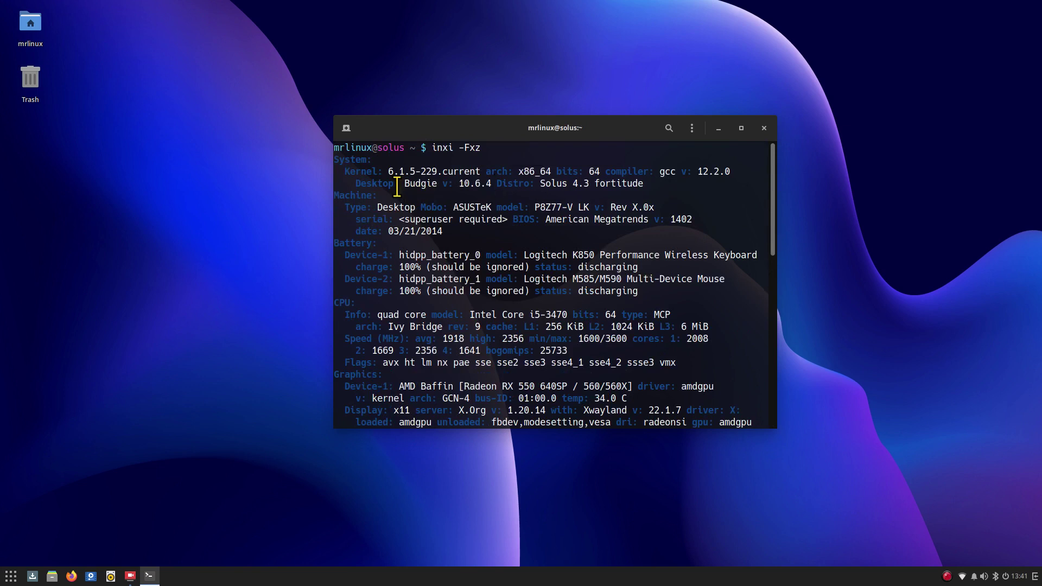
left_click_drag(402, 184, 438, 184)
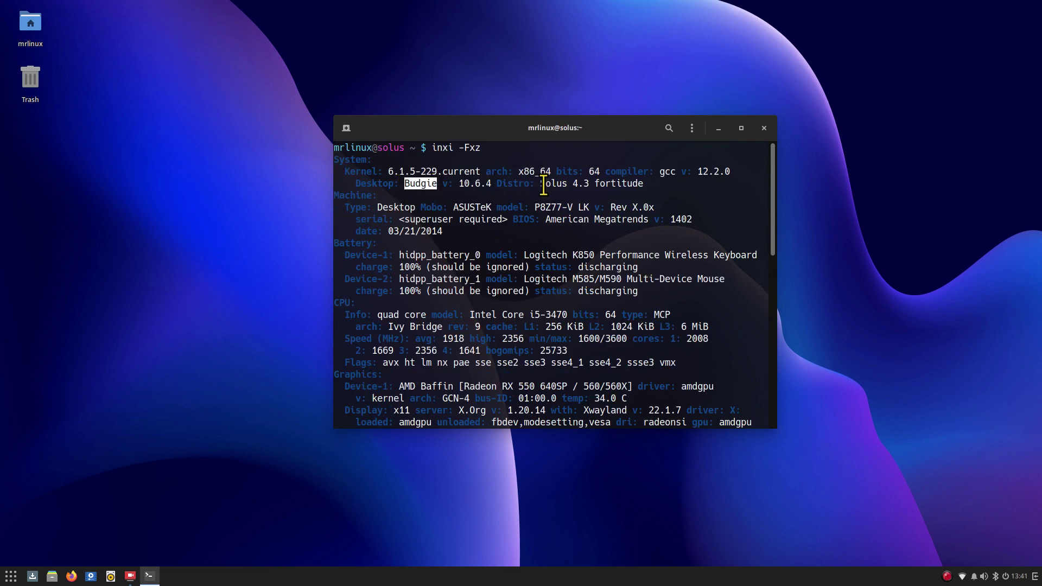
left_click_drag(539, 184, 659, 184)
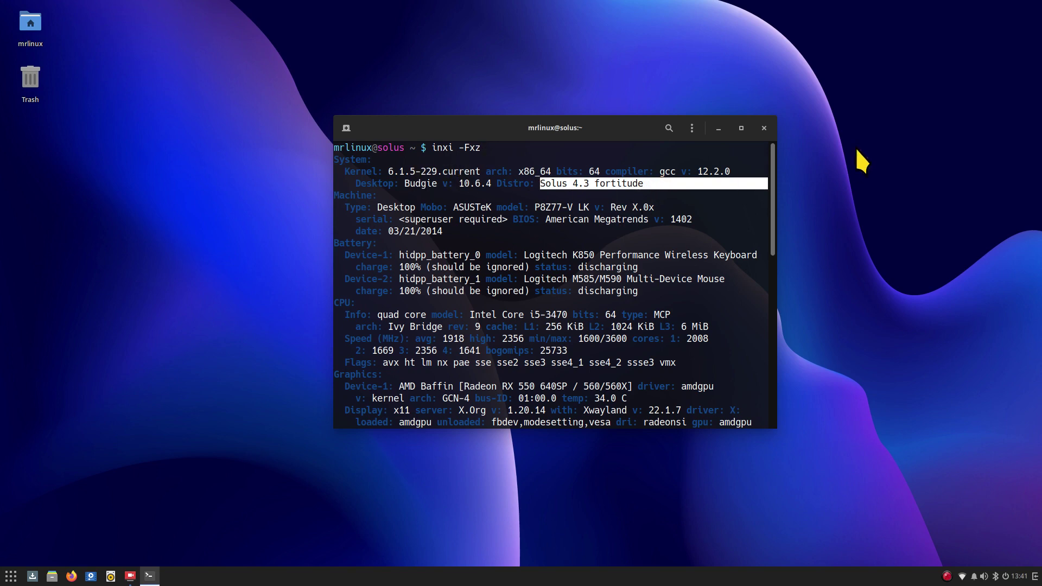
left_click(764, 129)
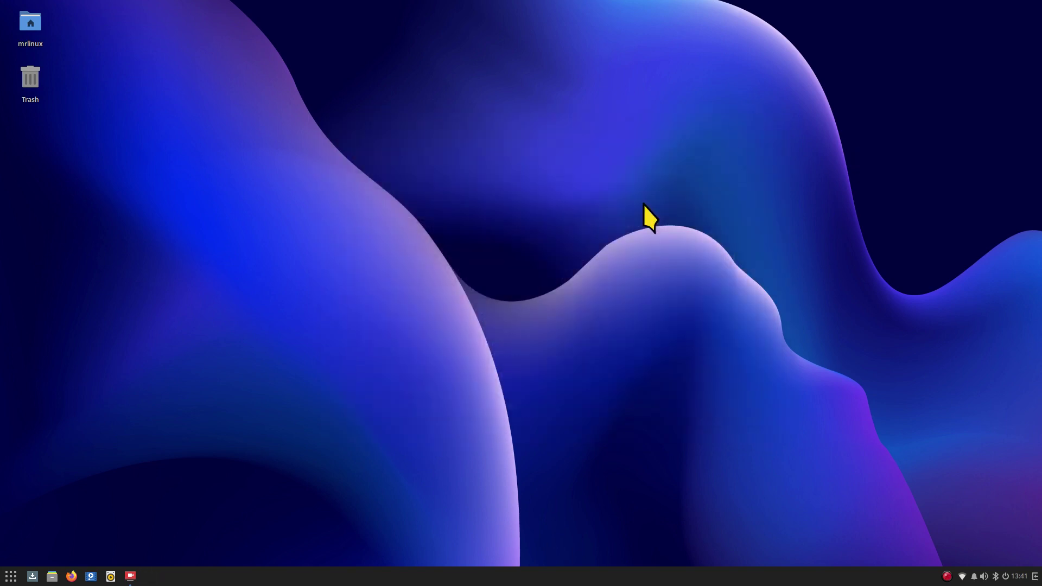
Set the cursor theme to Adwaita in Budgie Desktop Settings.
right_click(422, 78)
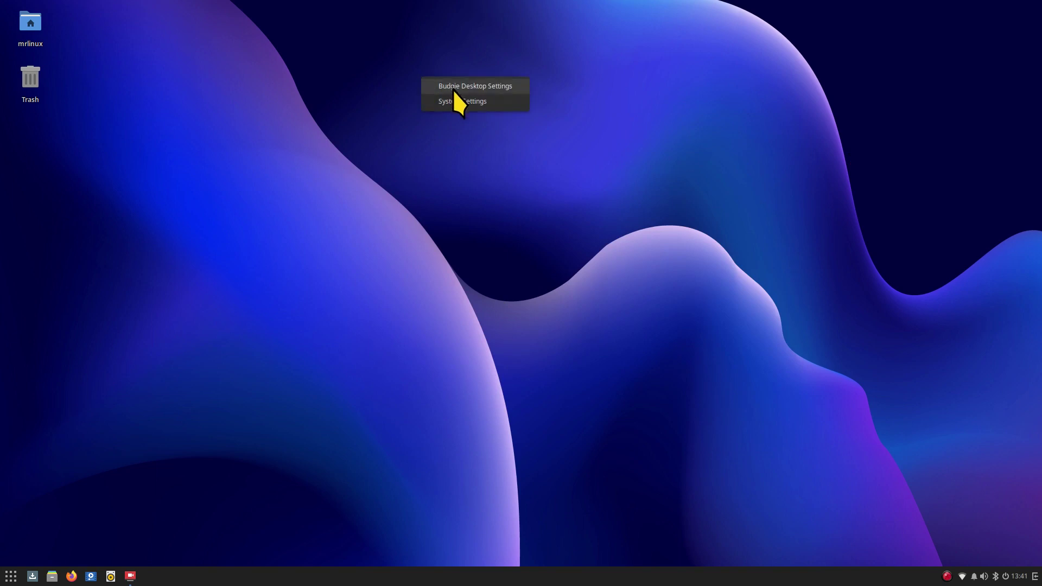
left_click(454, 89)
left_click_drag(393, 97, 552, 79)
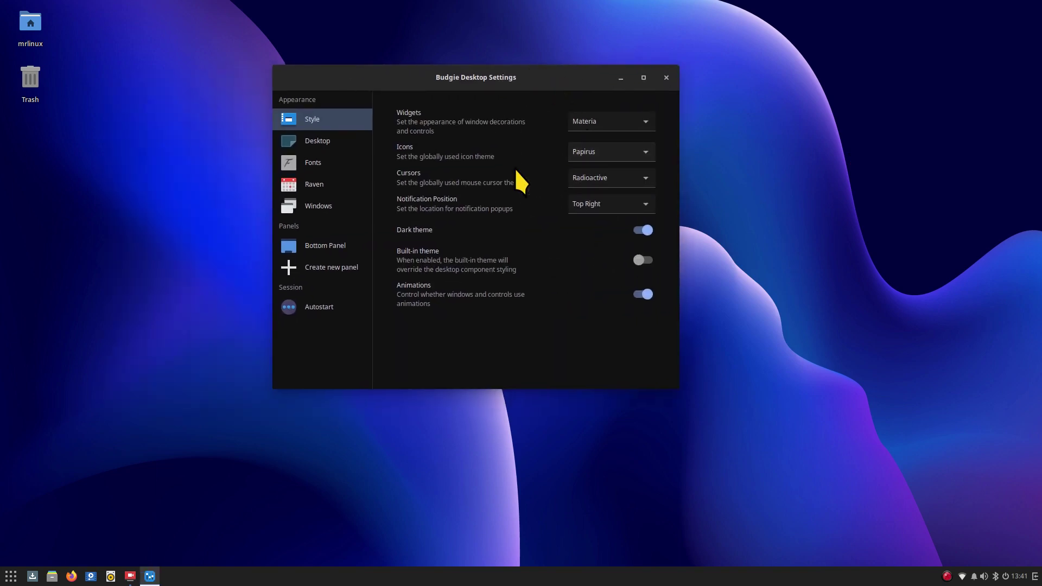
left_click(607, 178)
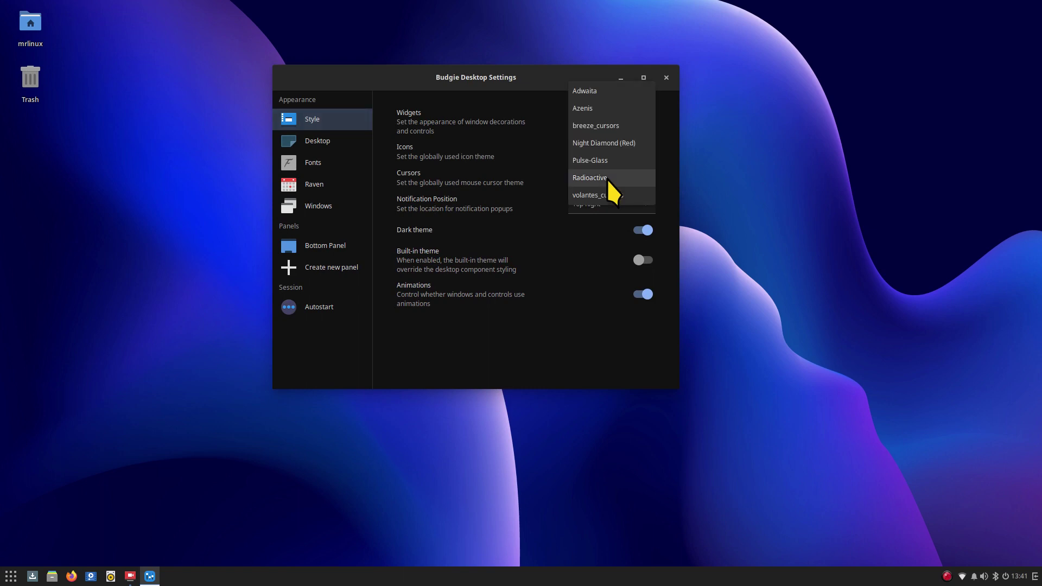
left_click(608, 99)
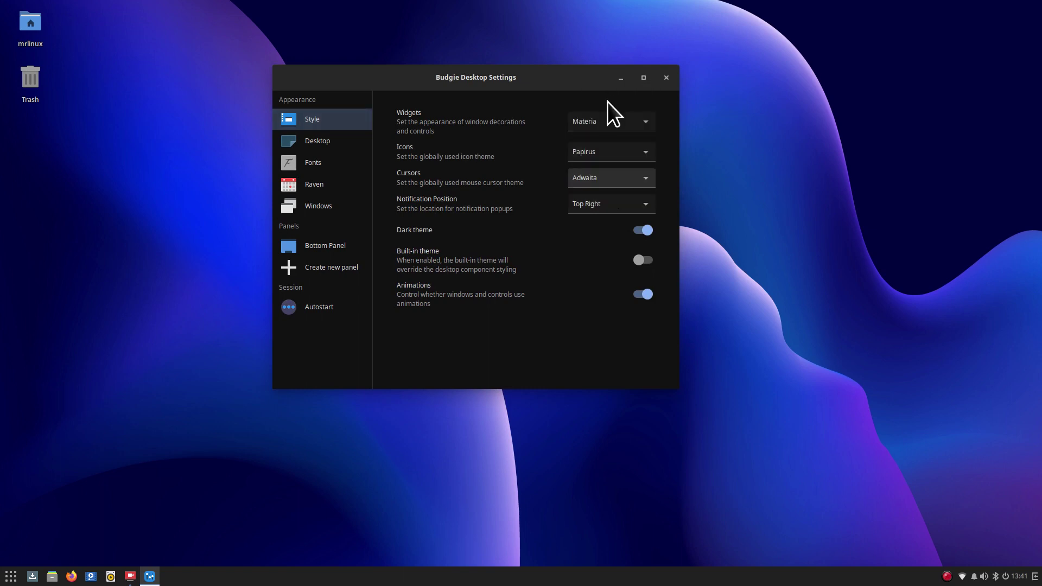
Try the breeze_cursors theme, switch the cursor theme back to Adwaita and close the desktop settings.
left_click(605, 181)
left_click(613, 213)
left_click(599, 179)
left_click(602, 143)
left_click(667, 79)
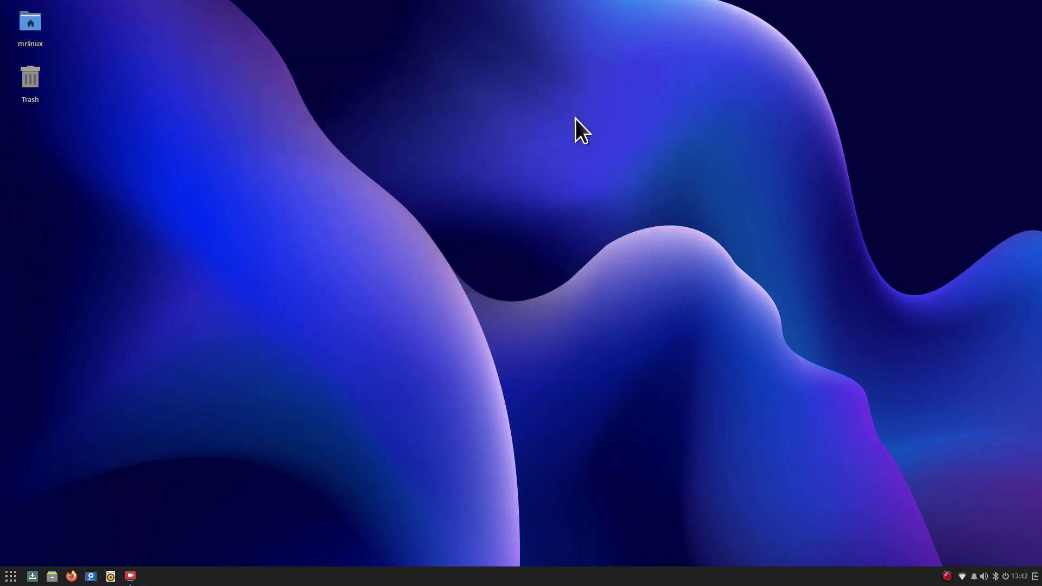
Set the cursor size to Largest in the Accessibility section of System Settings.
right_click(411, 94)
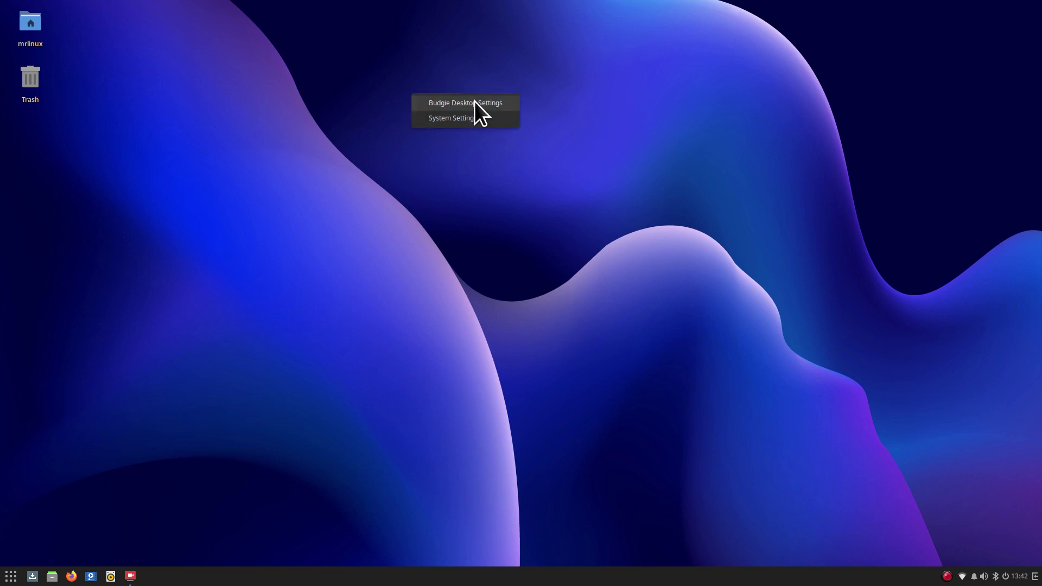
left_click(471, 123)
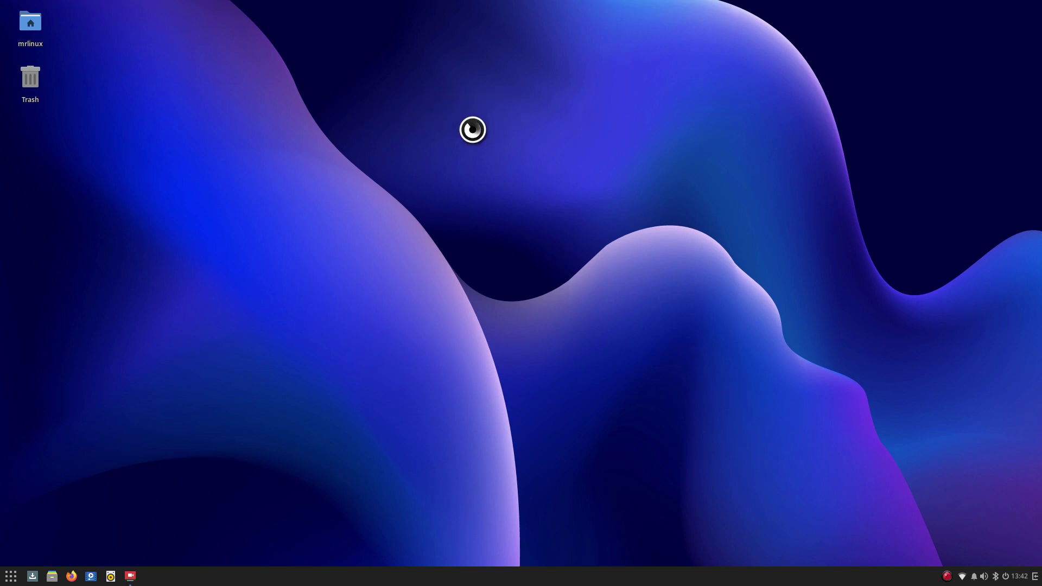
left_click_drag(407, 267, 360, 396)
left_click(539, 331)
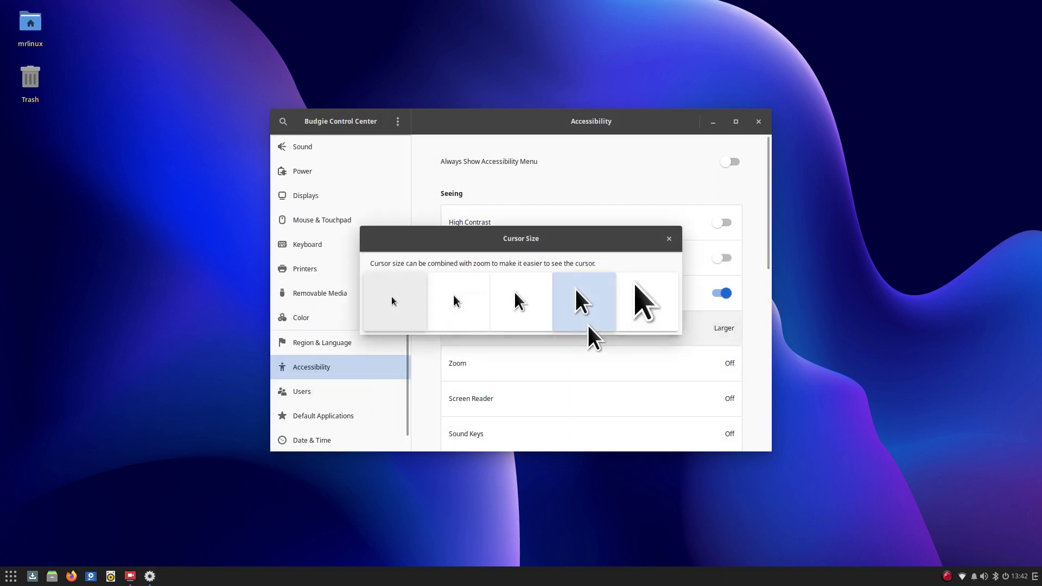
left_click(665, 300)
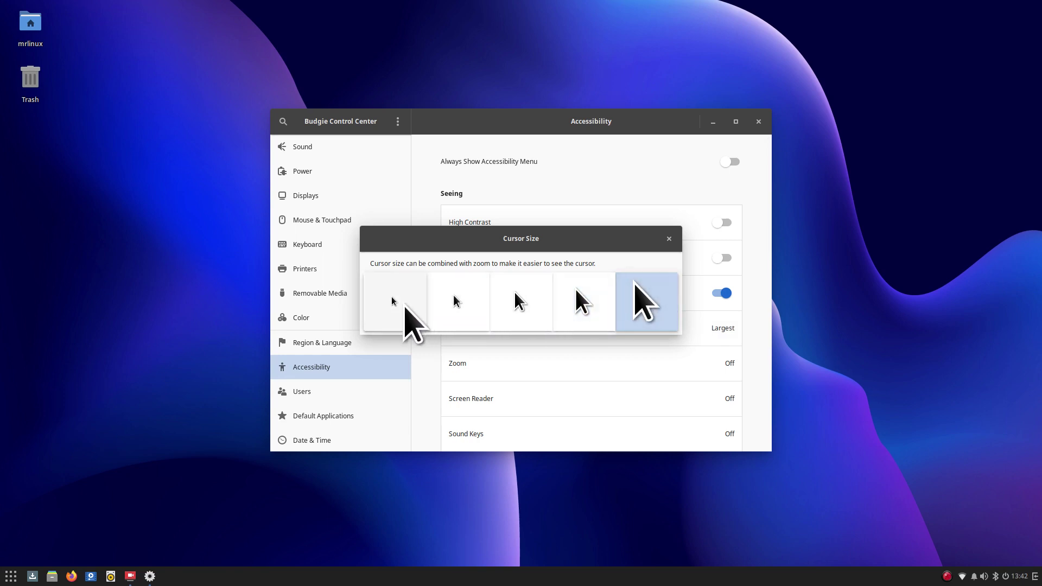
Try the Default cursor size, set the size to Larger and close the settings.
left_click(403, 305)
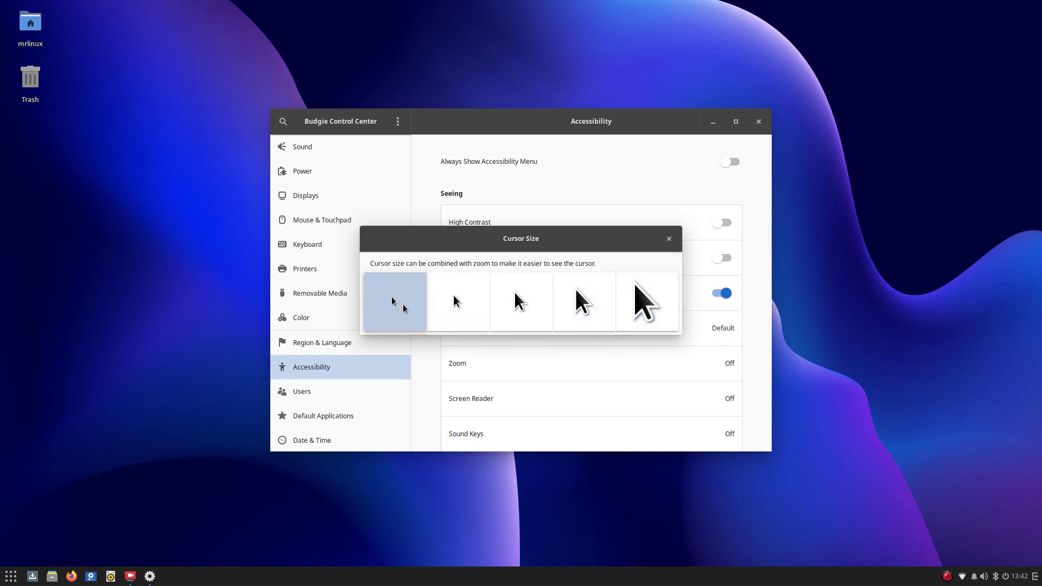
left_click(584, 299)
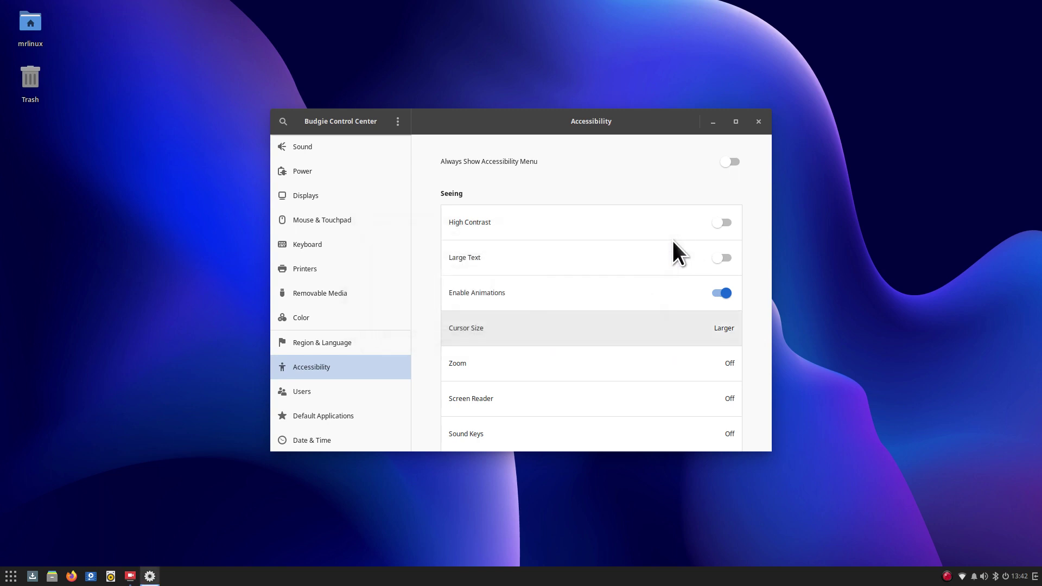
left_click(669, 239)
left_click(760, 123)
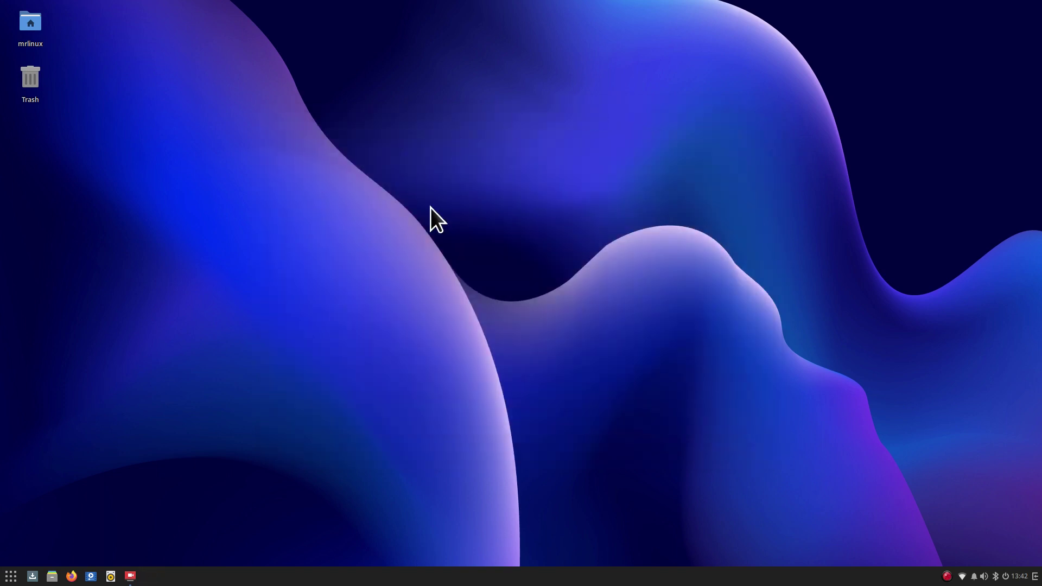
Open the home folder in the file manager and try larger and smaller folder icons.
left_click(52, 576)
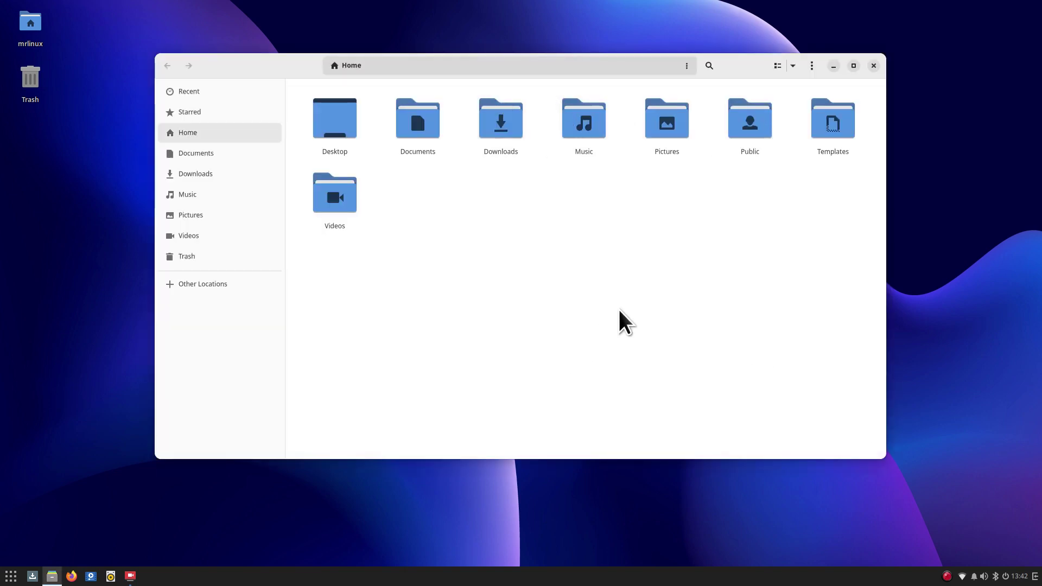
scroll(620, 308, "up", 1)
scroll(619, 306, "down", 2)
scroll(620, 305, "up", 2)
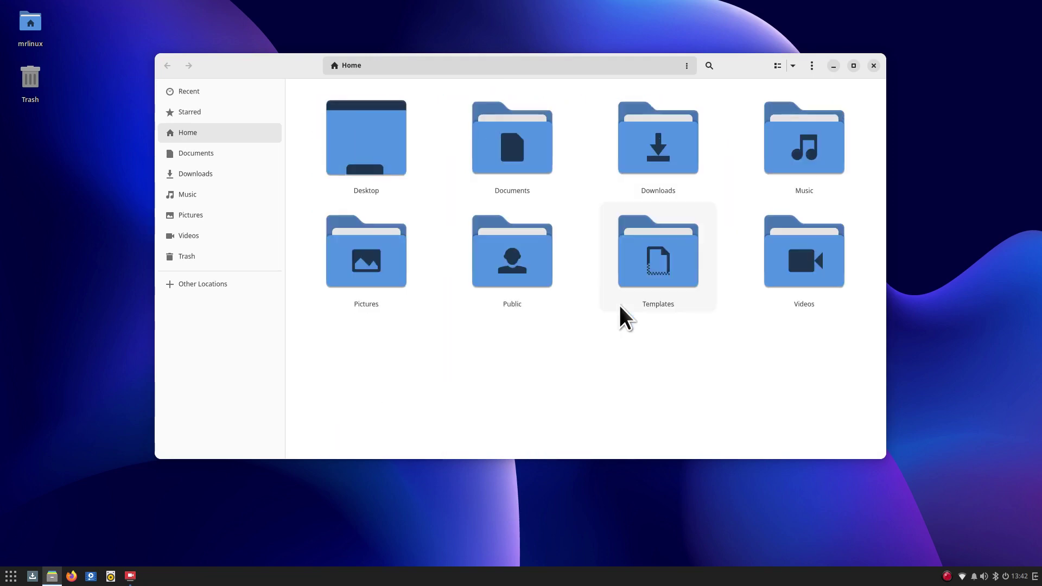
scroll(620, 305, "down", 1)
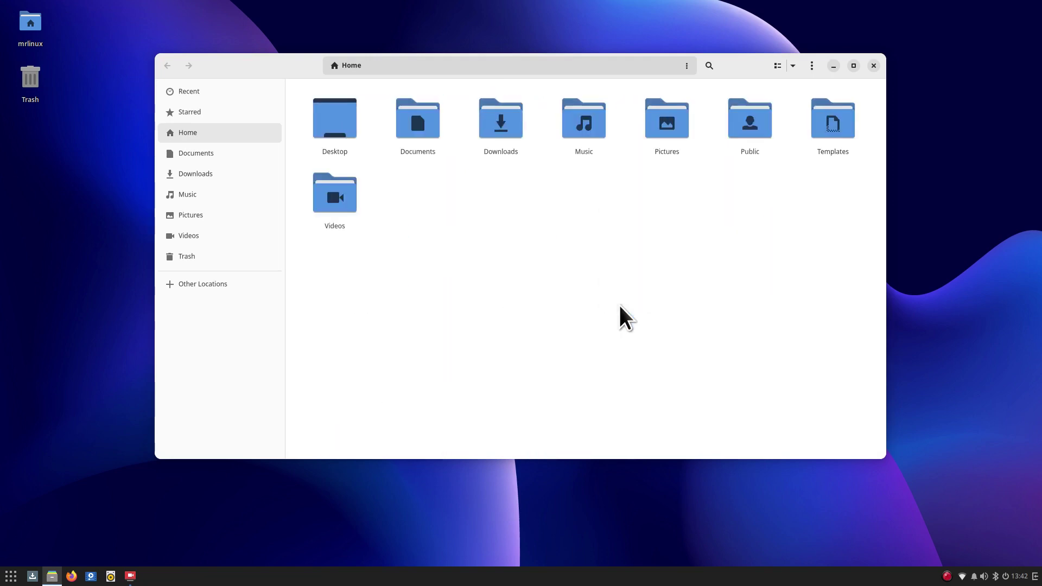
Review the file manager's Icon Size option, and enlarge and shrink the folder icons twice more.
left_click(811, 67)
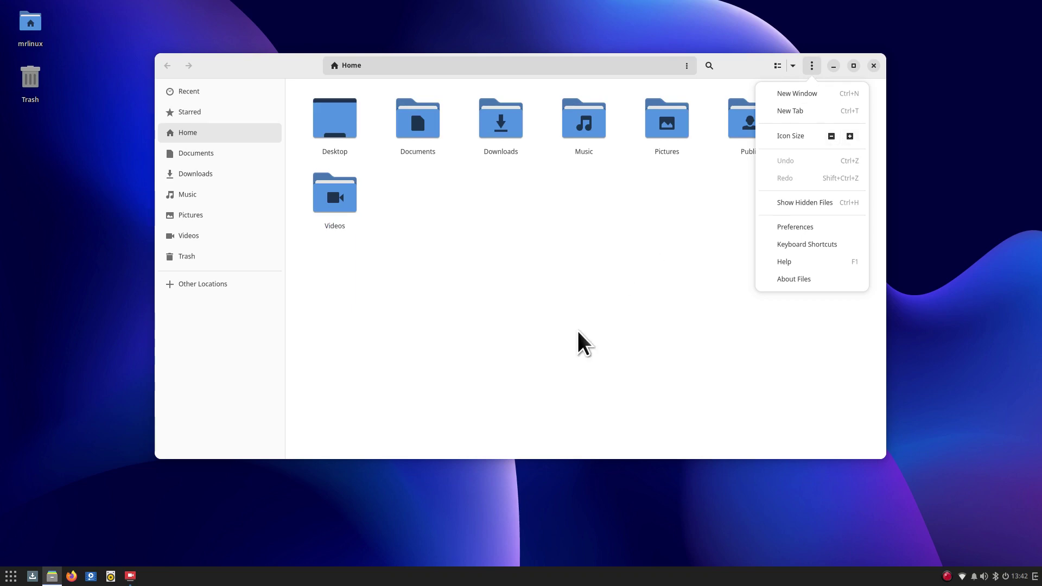
left_click(610, 299)
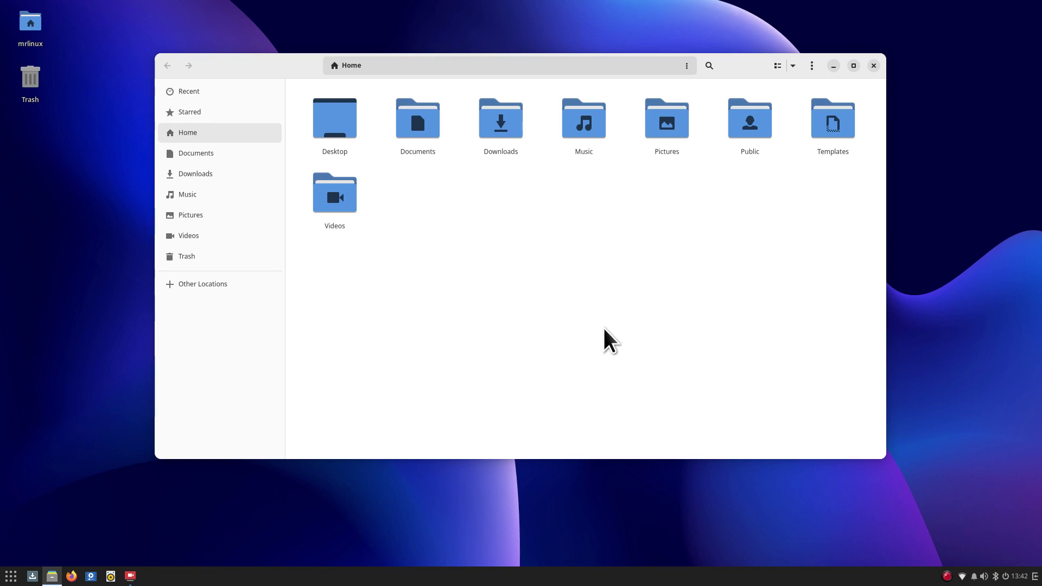
key("ctrl+plus")
key("ctrl+minus")
key("ctrl+plus")
key("ctrl+minus")
Show hidden files in the home folder, view the cursor themes in .icons and close the file manager.
left_click(812, 65)
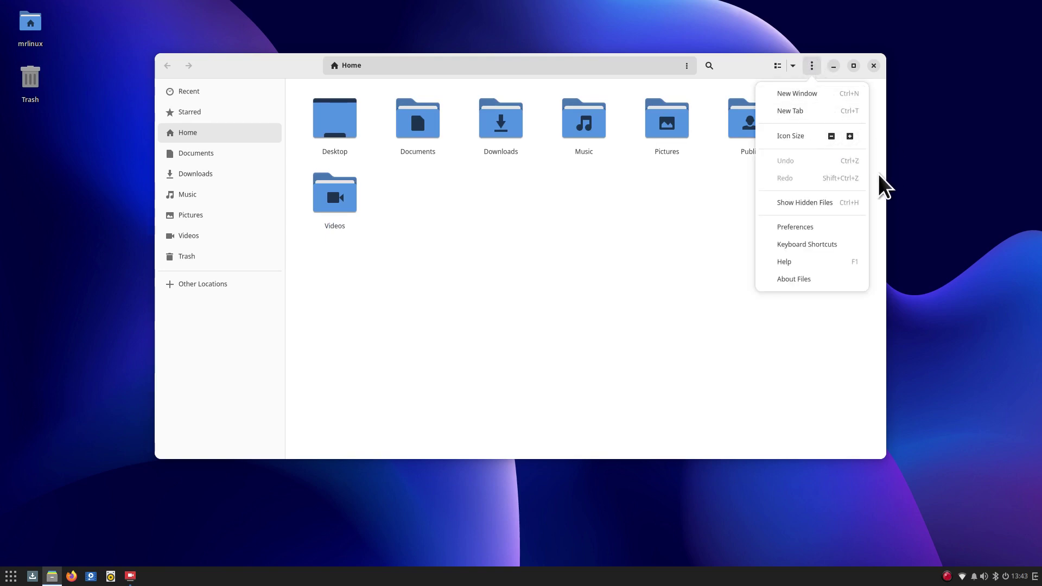
left_click(858, 207)
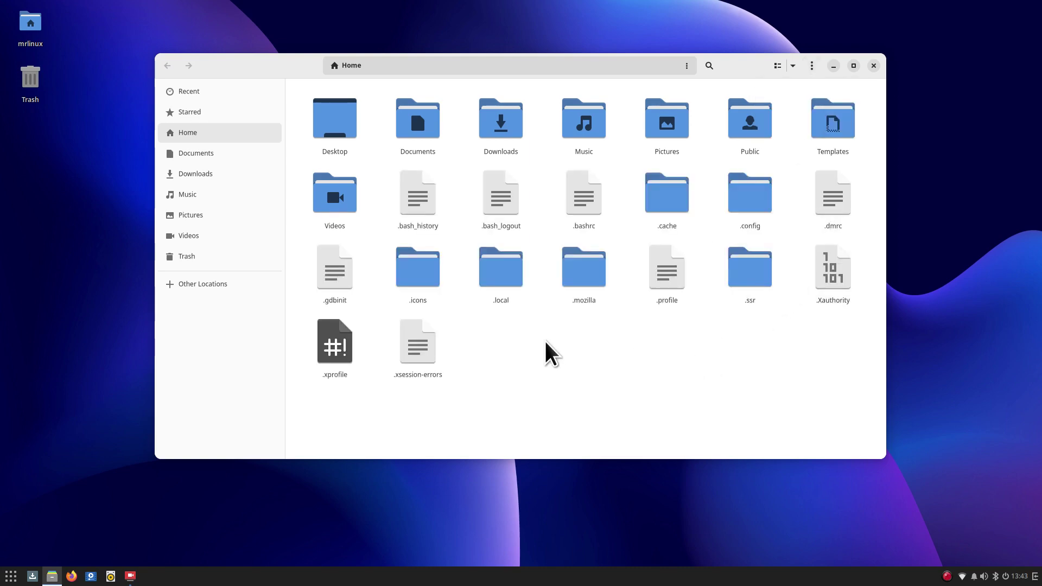
double_click(406, 274)
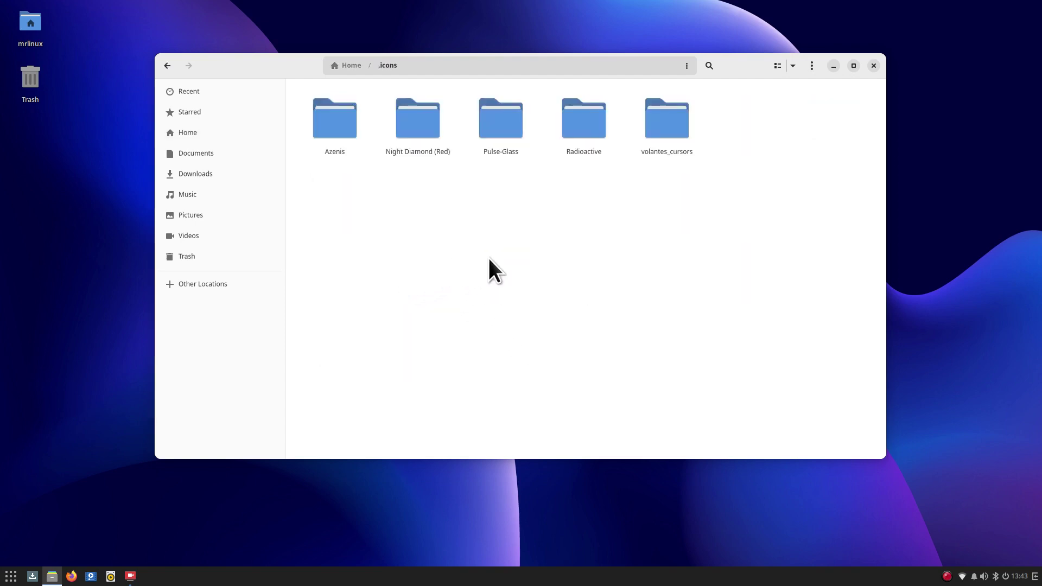
left_click(874, 65)
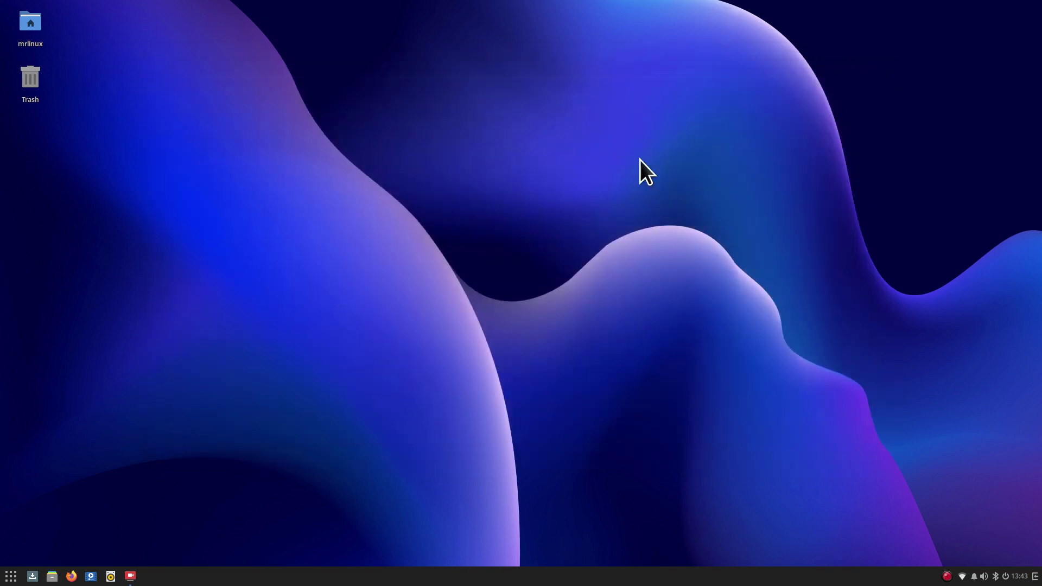
Set the cursor theme to Radioactive in Budgie Desktop Settings and close the settings.
right_click(455, 103)
left_click(488, 115)
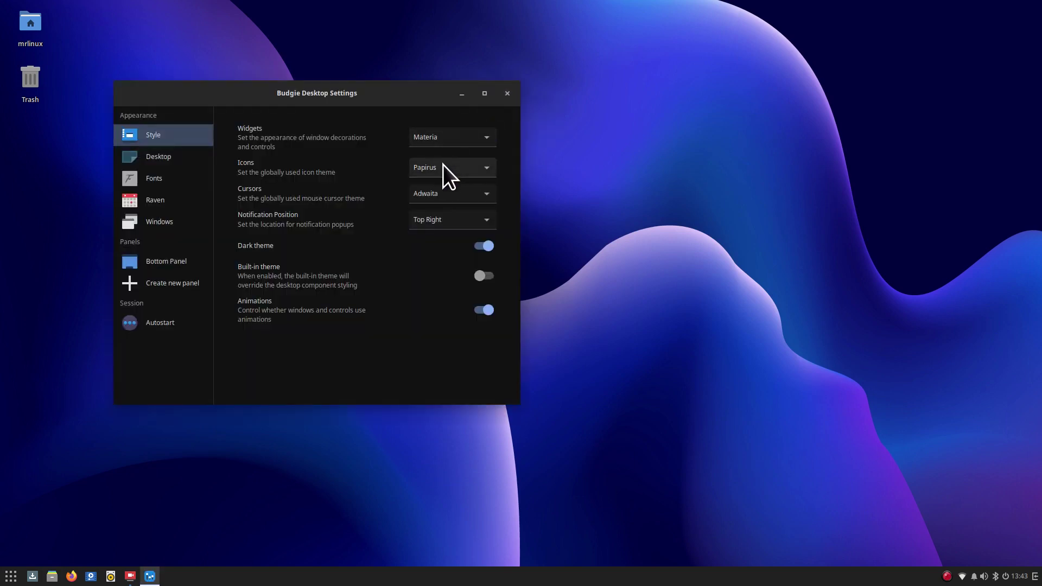
left_click(441, 192)
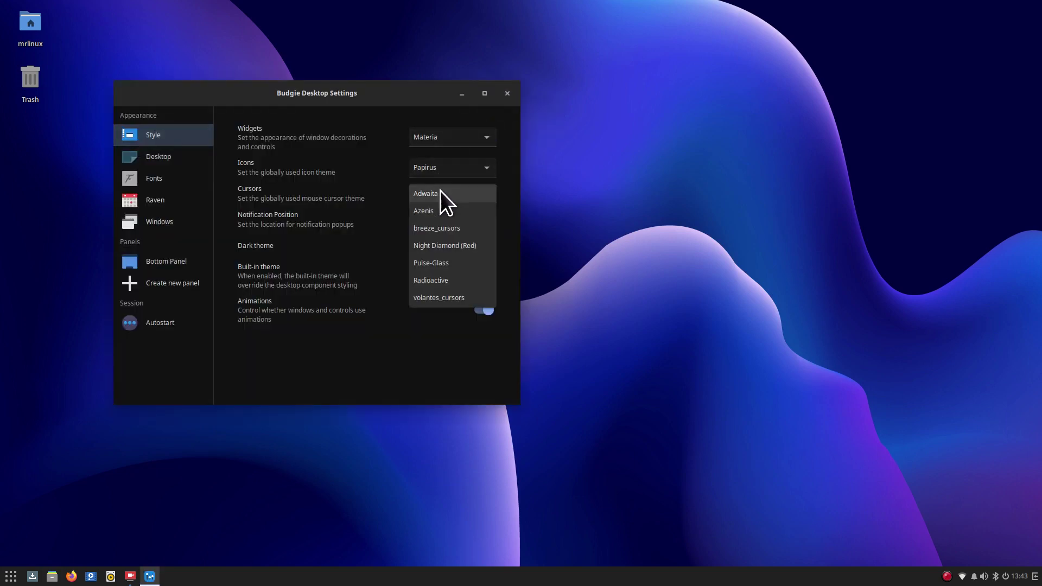
left_click(457, 280)
left_click(507, 94)
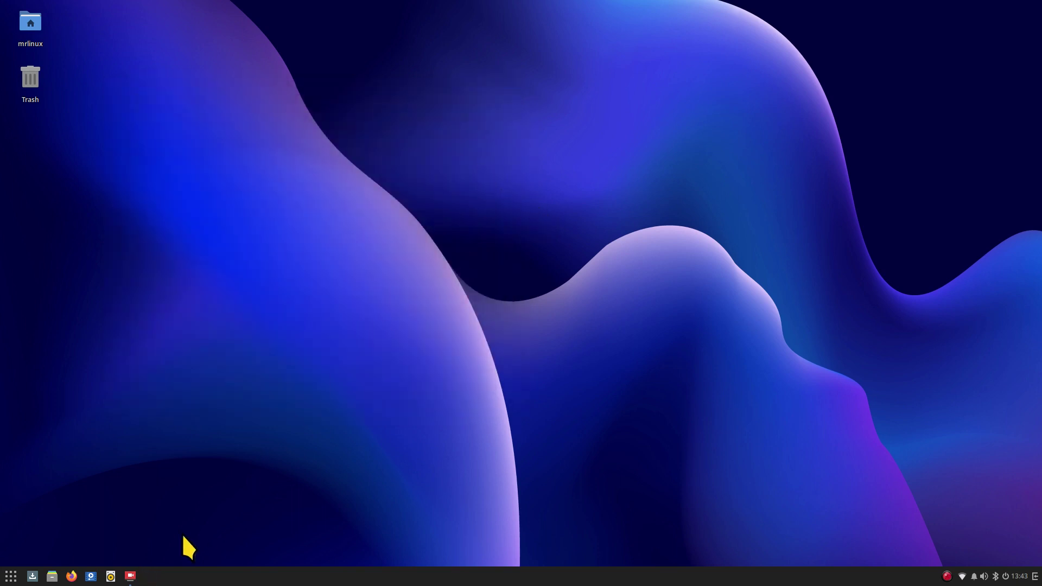
Open the home folder in the file manager and turn off the display of hidden files.
left_click(52, 575)
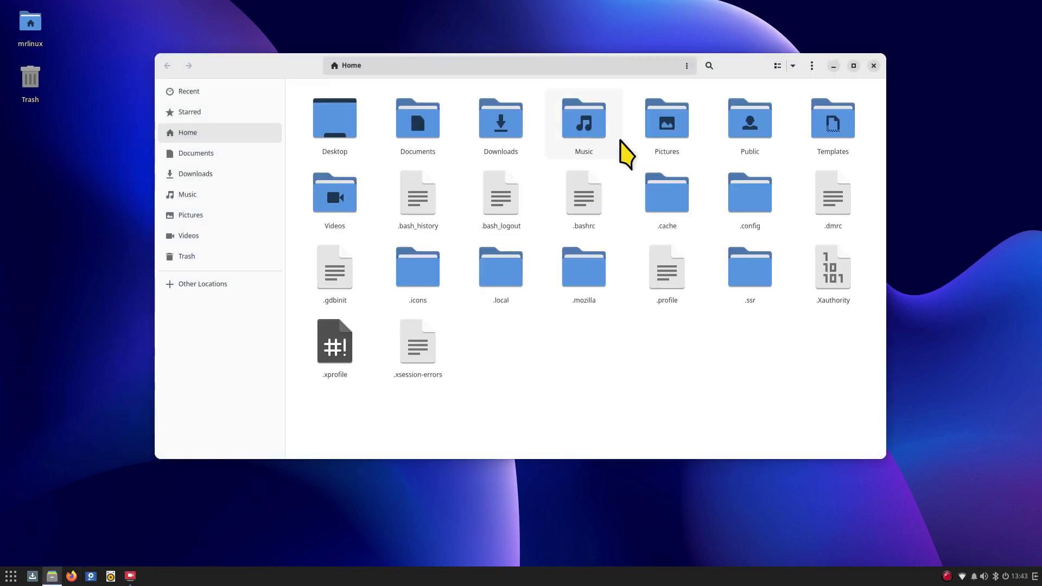
left_click(812, 70)
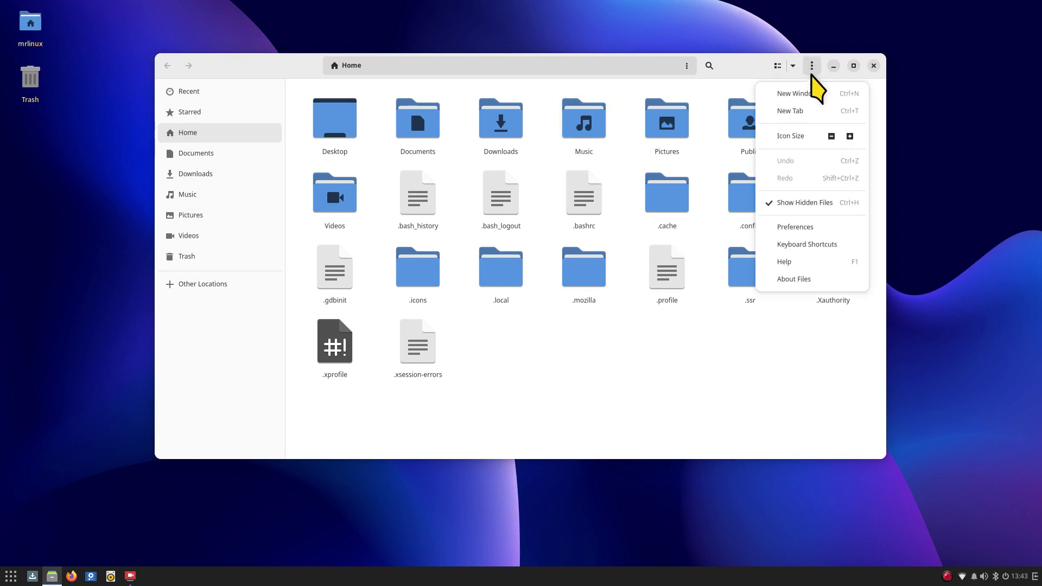
left_click(819, 204)
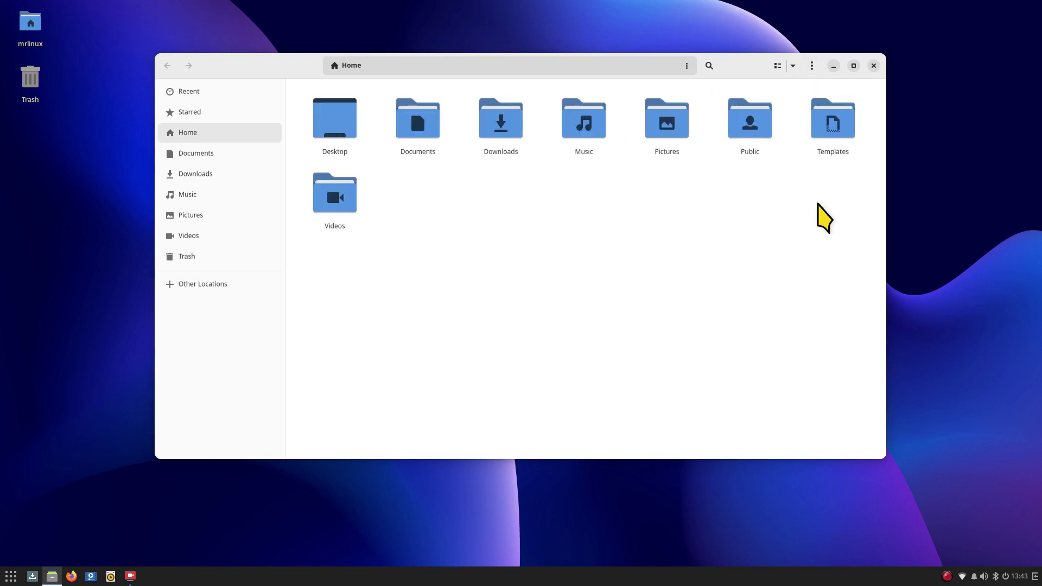
Review the file manager's preferences and close them without changing anything.
left_click(812, 66)
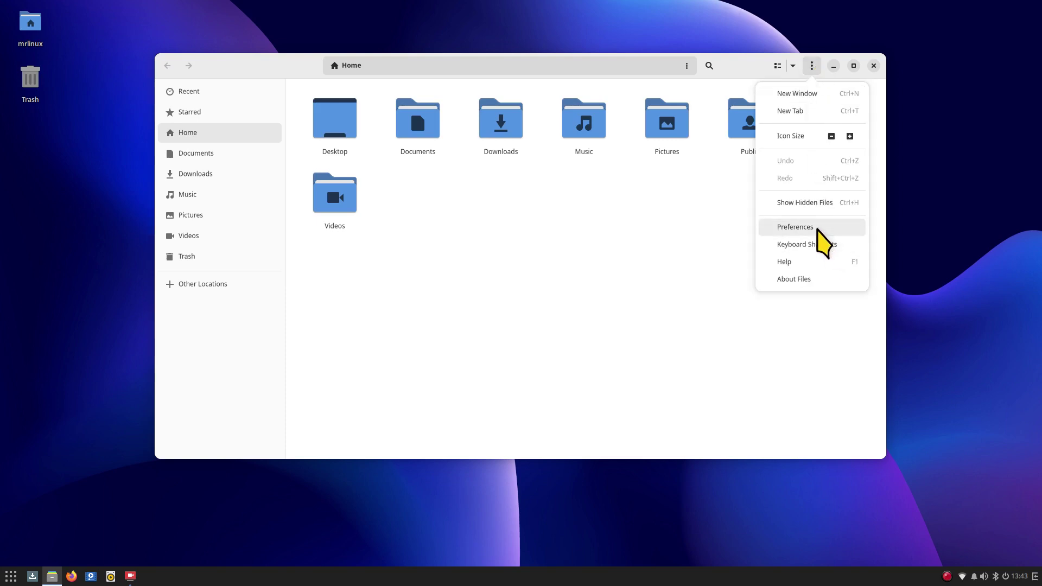
left_click(809, 228)
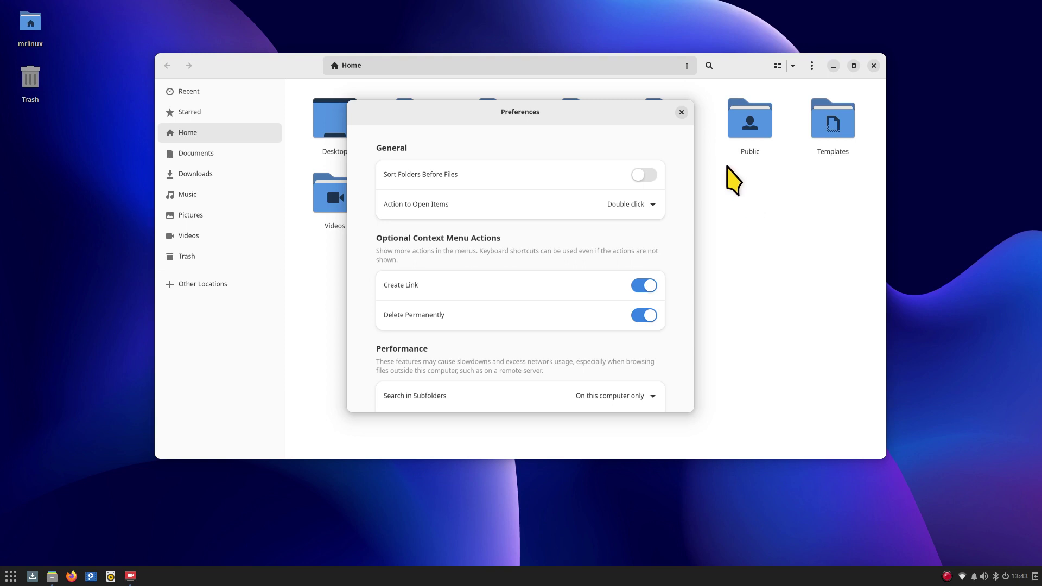
left_click(682, 112)
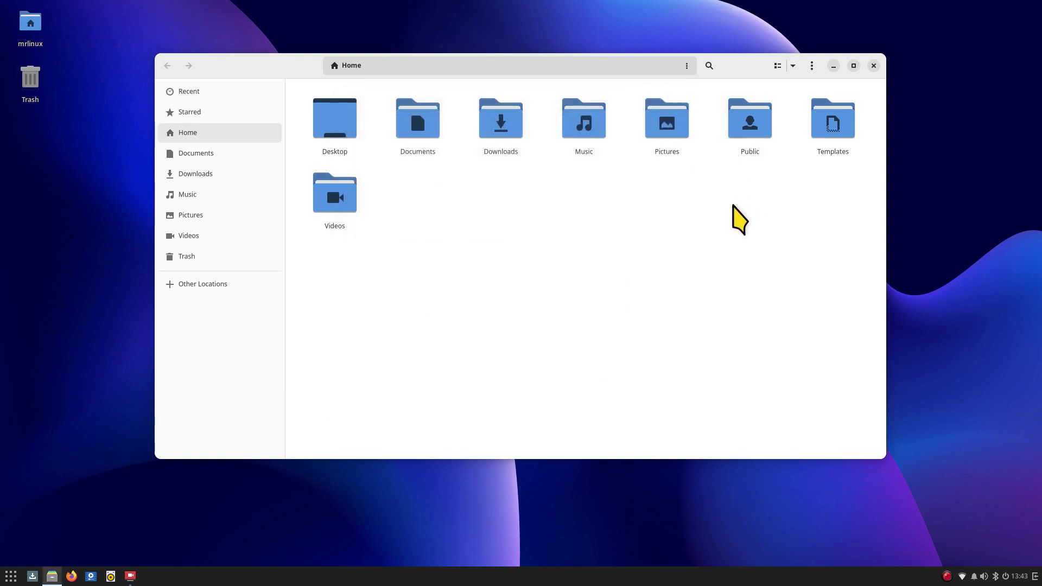
Show the home folder's hidden files, select .icons and move the file manager window aside to free desktop space.
key("ctrl+h")
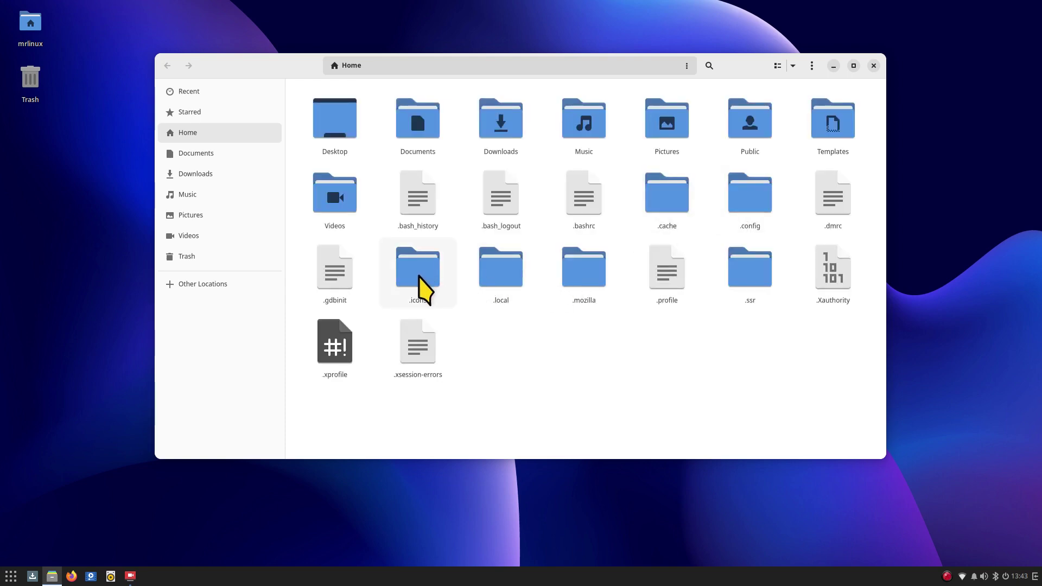
left_click(423, 290)
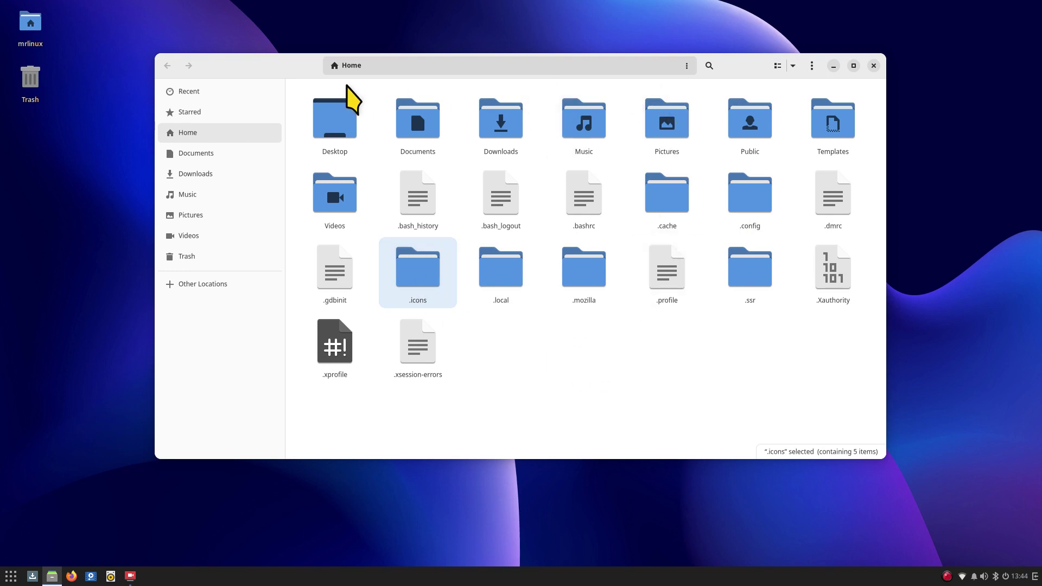
left_click_drag(288, 73, 403, 78)
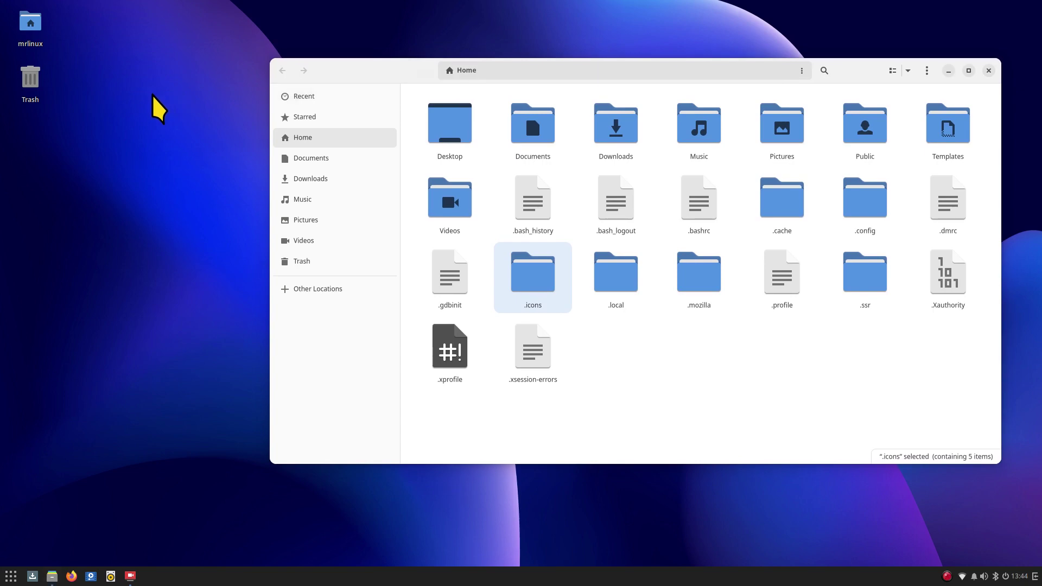
Set the cursor theme to Adwaita in Budgie Desktop Settings and close the settings.
right_click(152, 94)
left_click(180, 102)
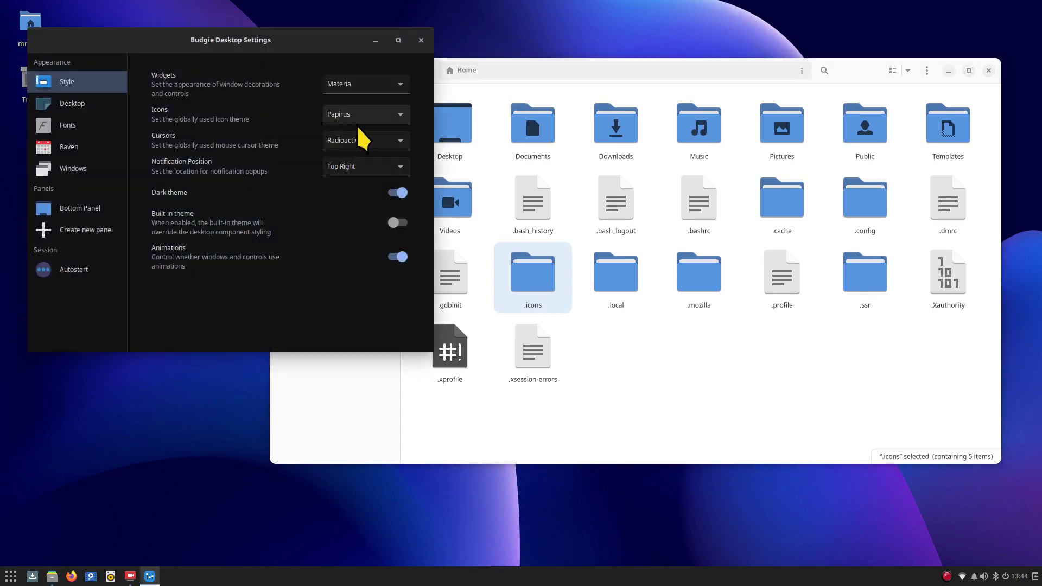
left_click(373, 142)
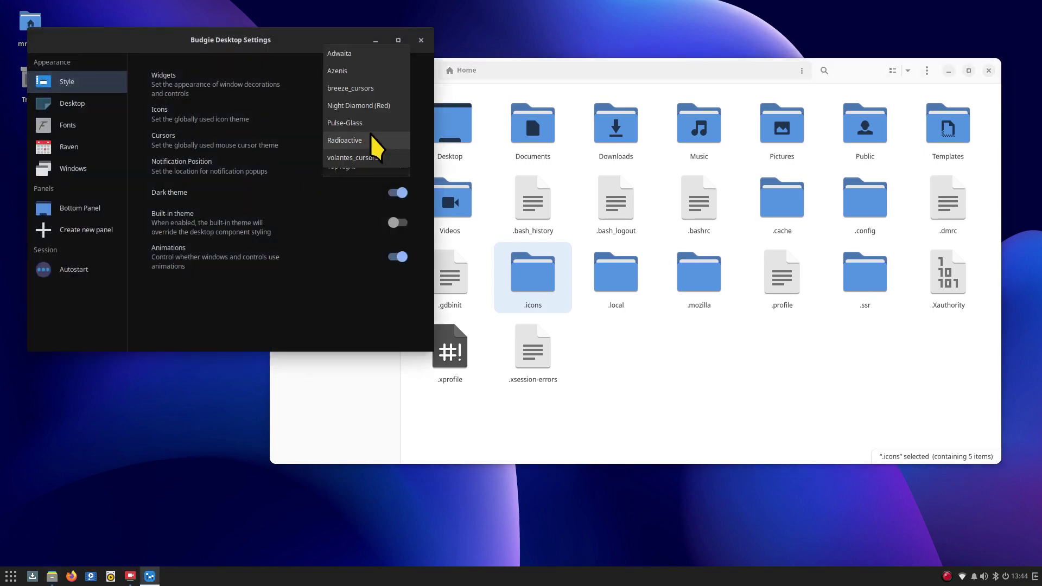
left_click(376, 54)
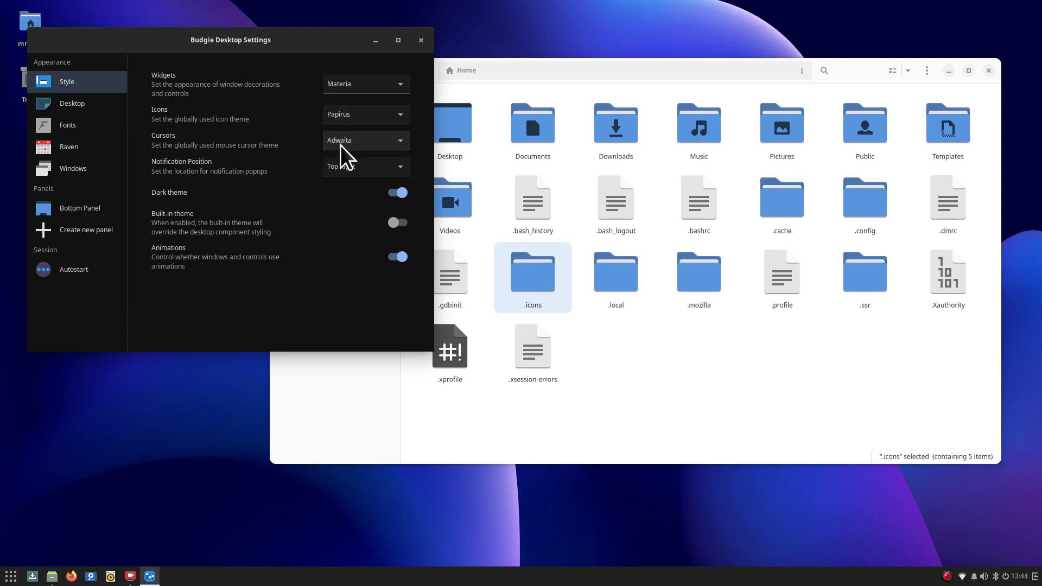
left_click(421, 40)
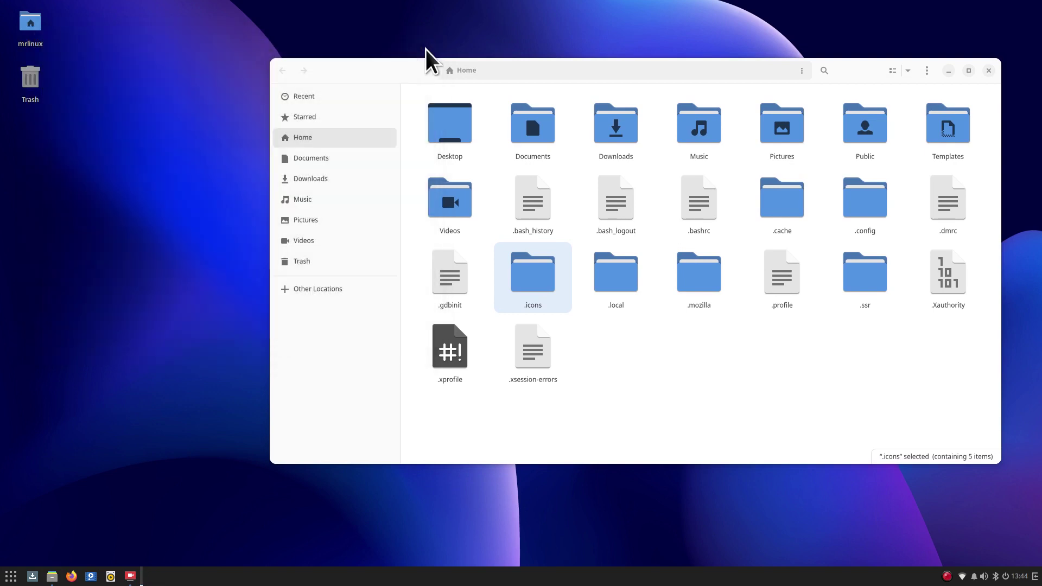
Move the .icons folder to the trash, check it in Trash and close the file manager.
left_click(532, 276)
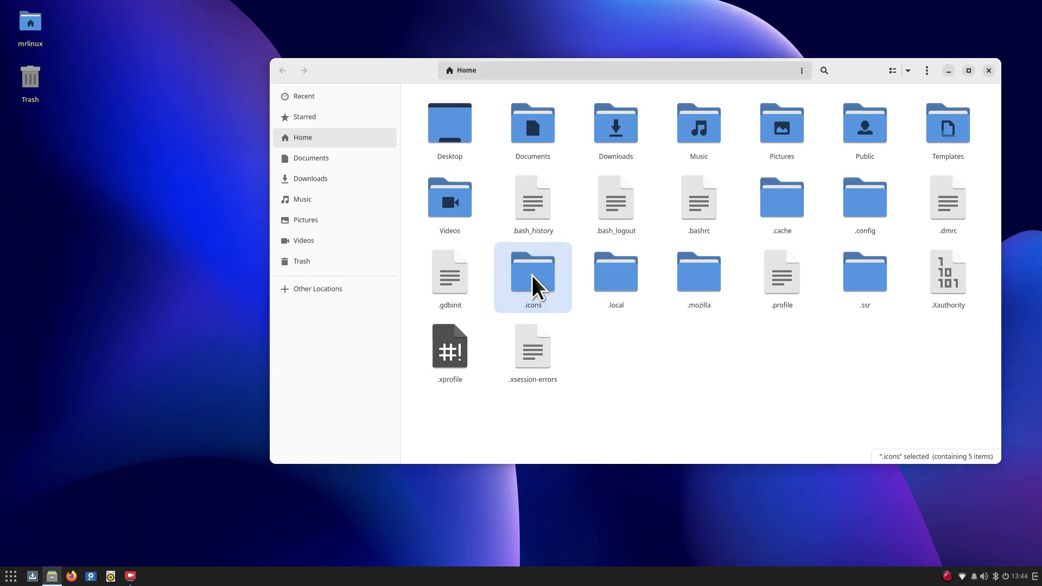
key("Delete")
left_click(320, 262)
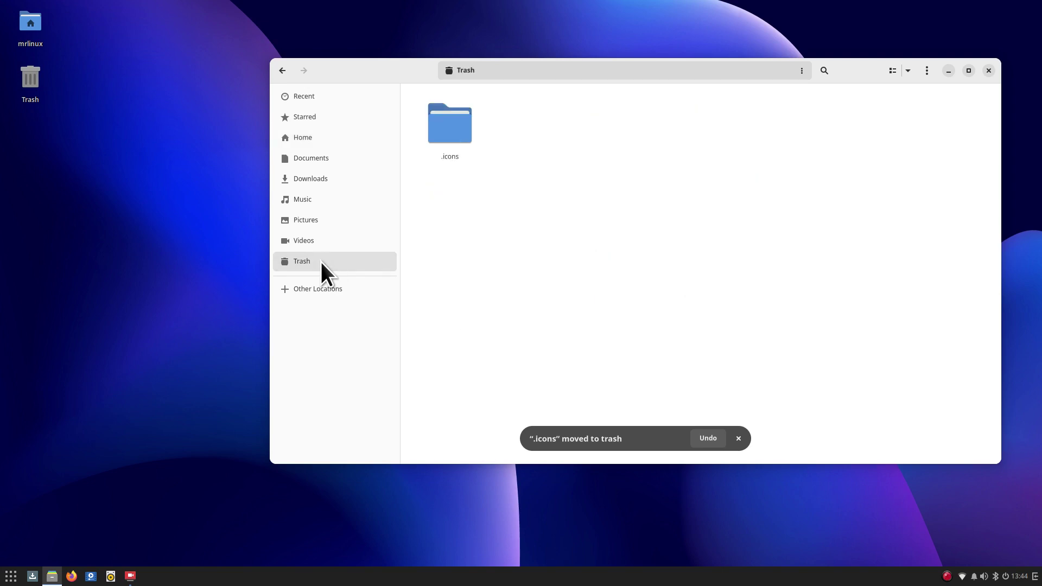
left_click(989, 71)
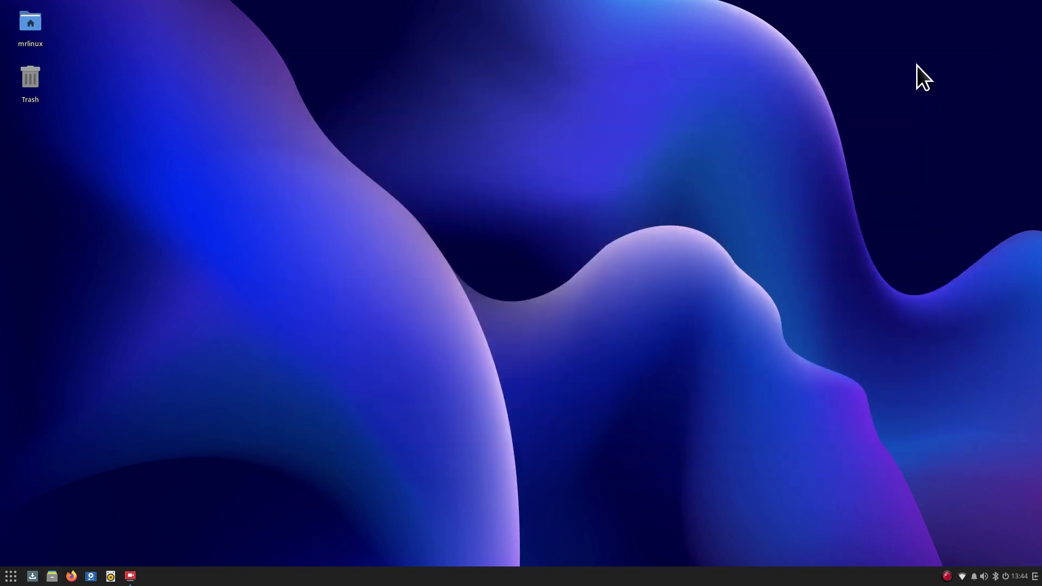
Try the breeze_cursors cursor theme in Budgie Desktop Settings, switch back to Adwaita and close the settings.
right_click(333, 66)
left_click(390, 77)
left_click(450, 194)
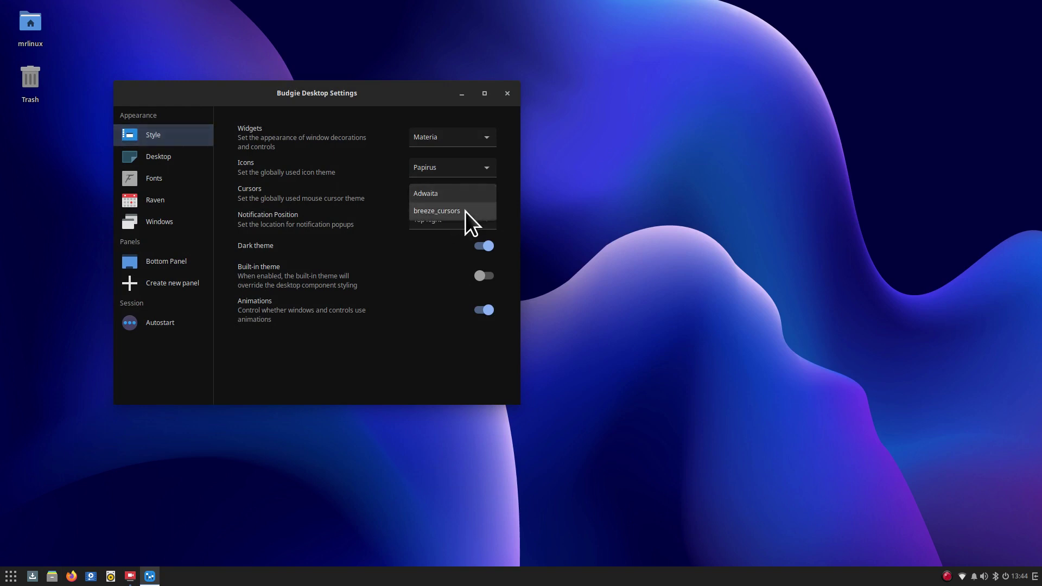
left_click(465, 211)
left_click(472, 197)
left_click(470, 178)
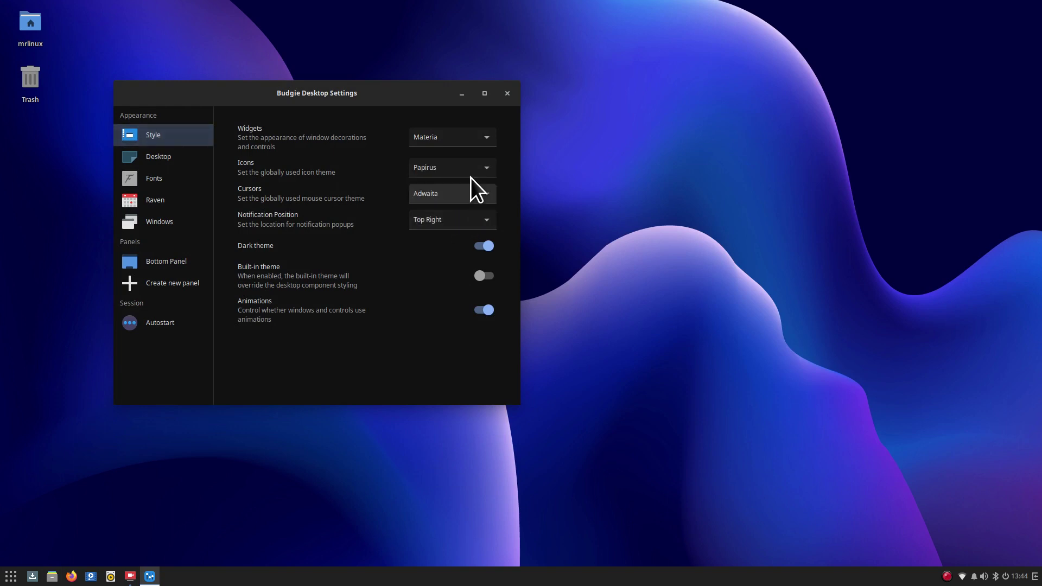
left_click_drag(399, 88, 526, 98)
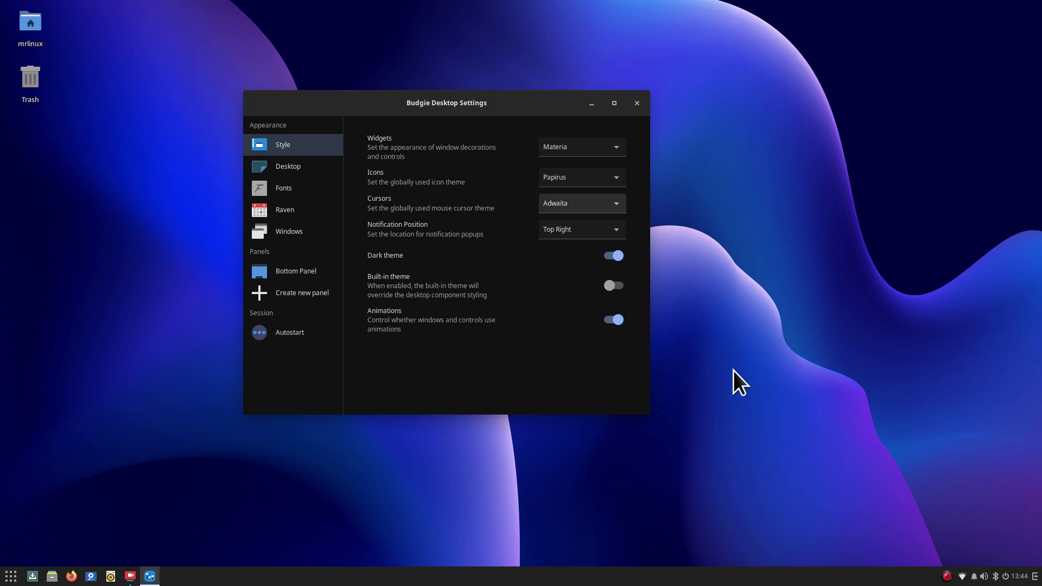
left_click(637, 104)
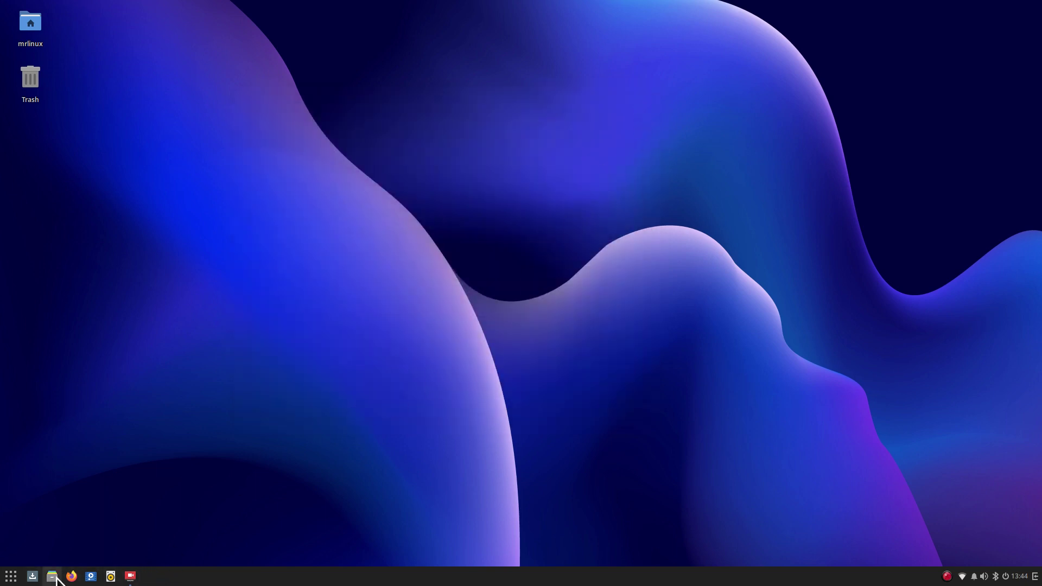
Open the home folder in the file manager and toggle the hidden files off and on again.
left_click(55, 577)
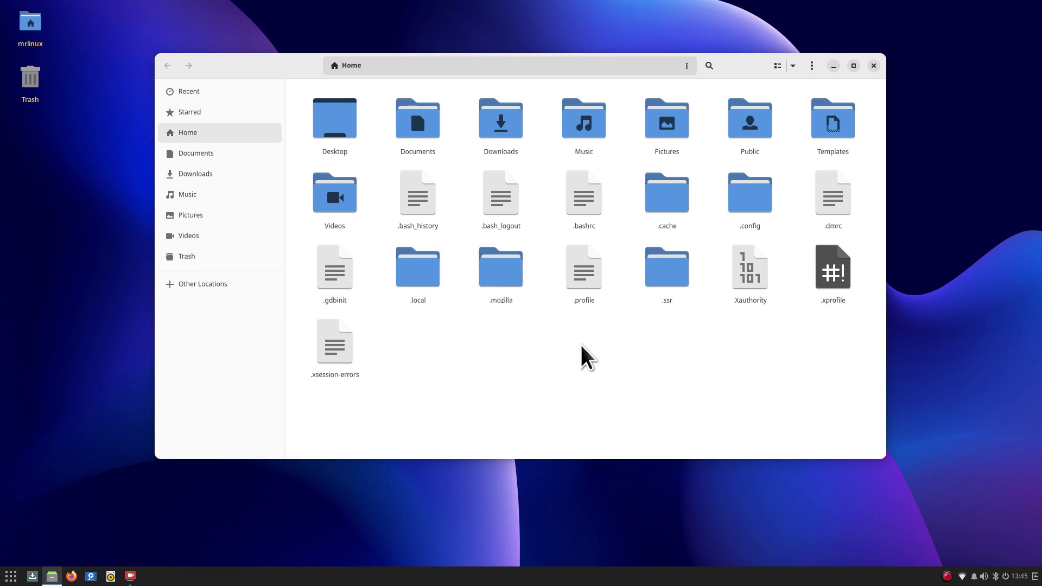
key("ctrl+h")
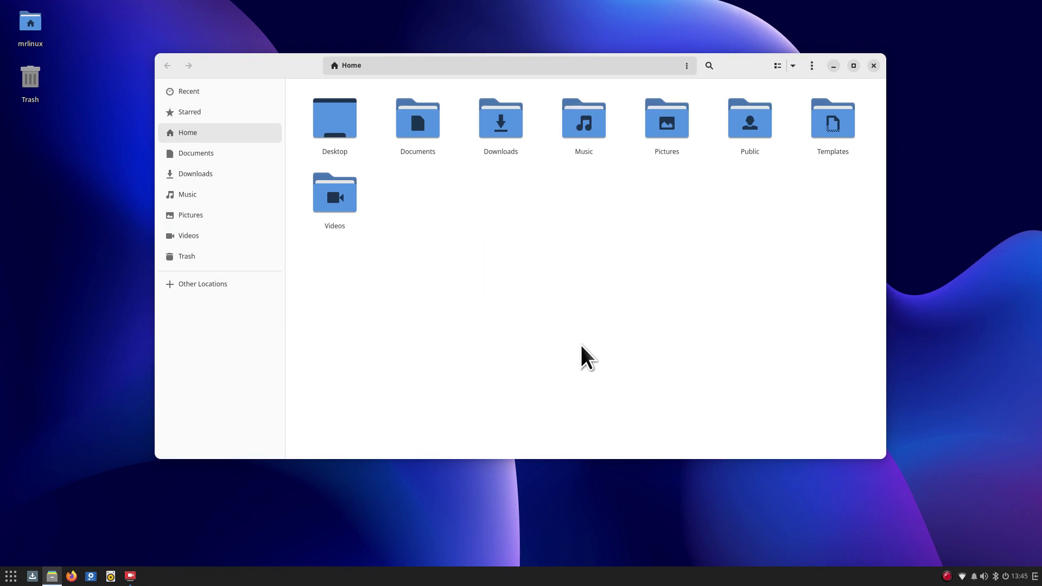
key("ctrl+h")
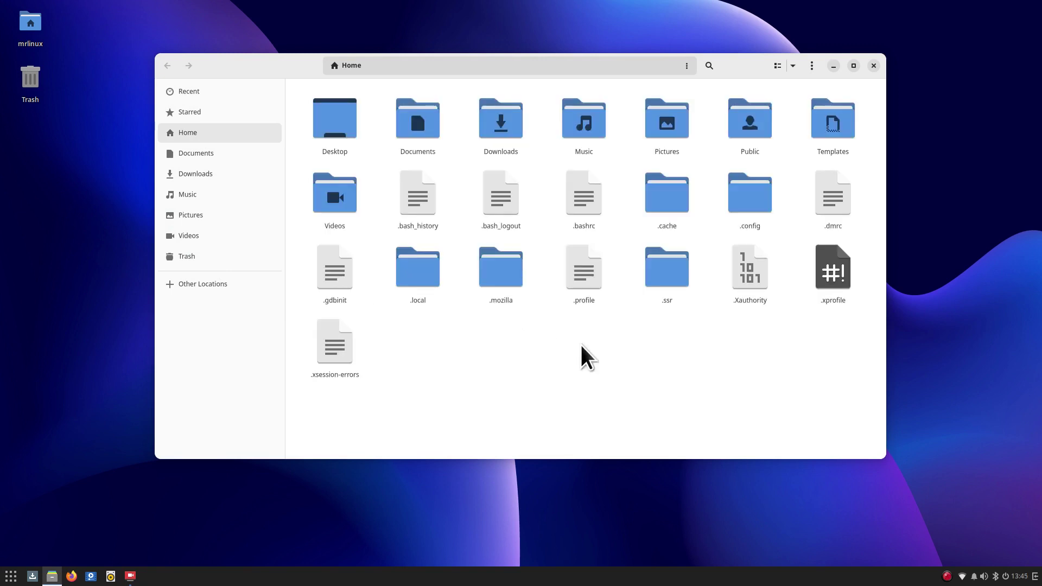
Create a folder named .icons in the home folder, open it and close the file manager.
right_click(539, 331)
left_click(574, 342)
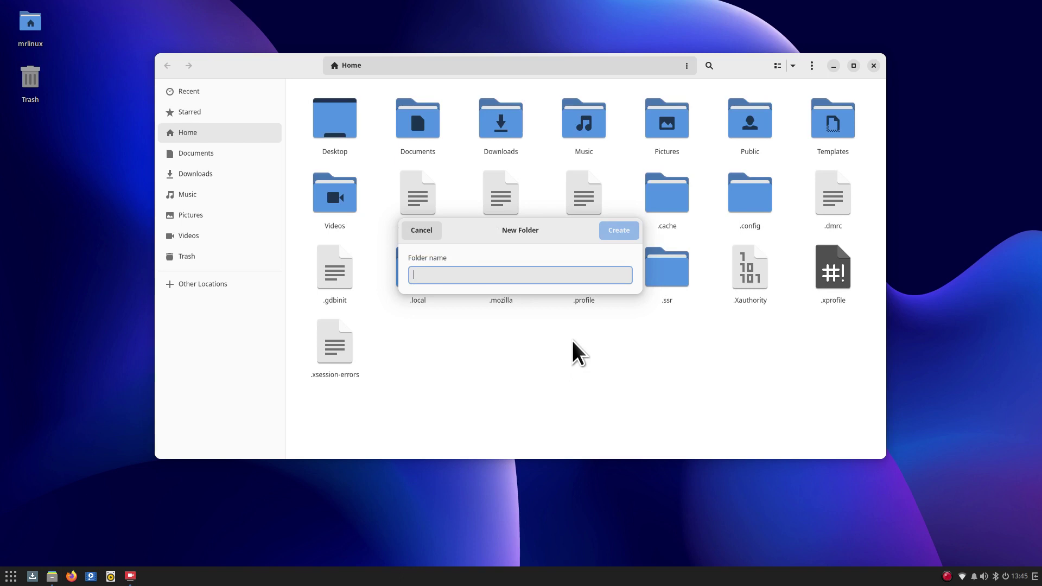
type(".")
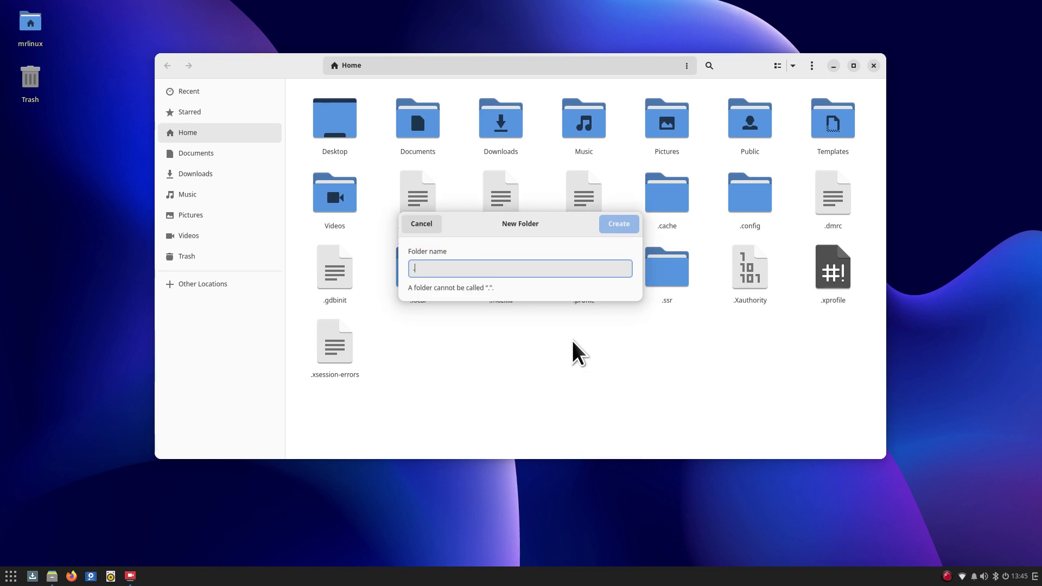
type("icons")
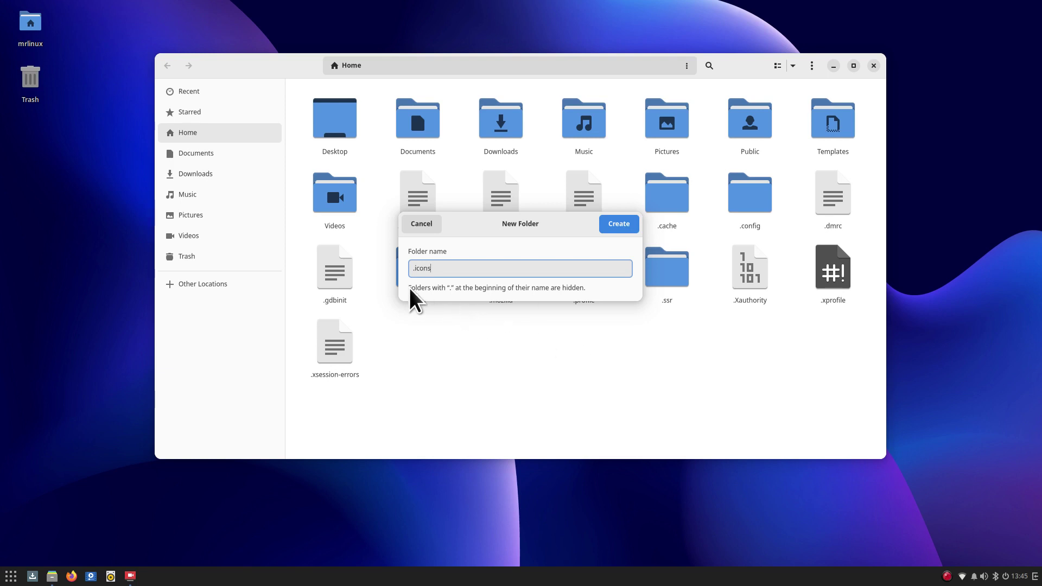
left_click(619, 225)
left_click(553, 360)
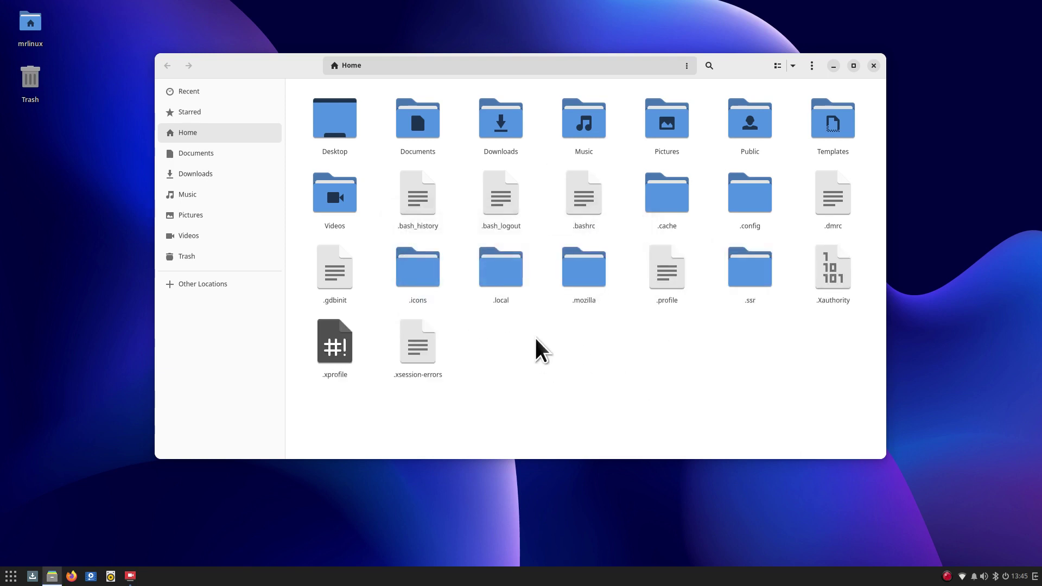
double_click(431, 281)
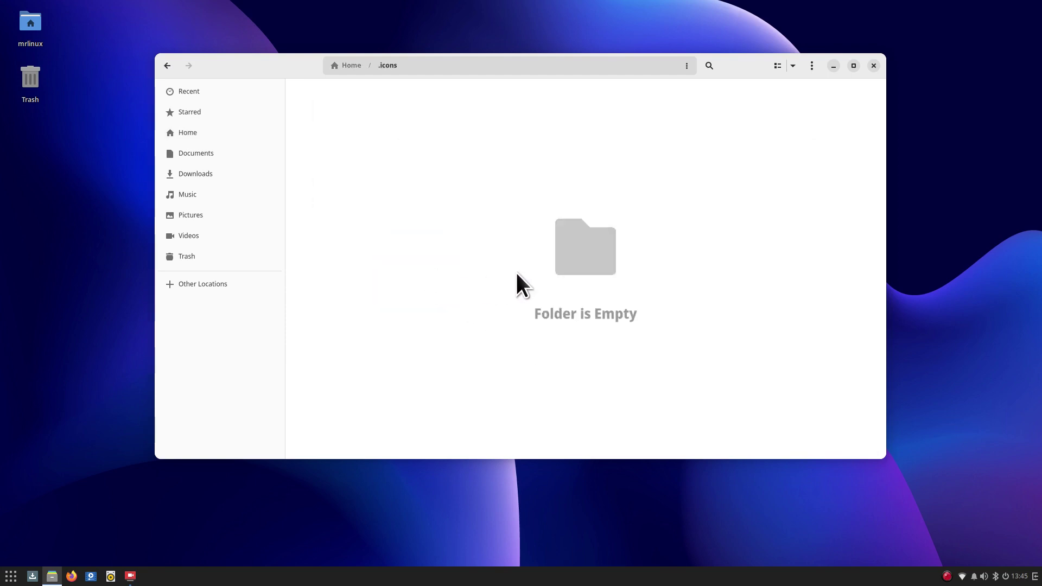
left_click(874, 66)
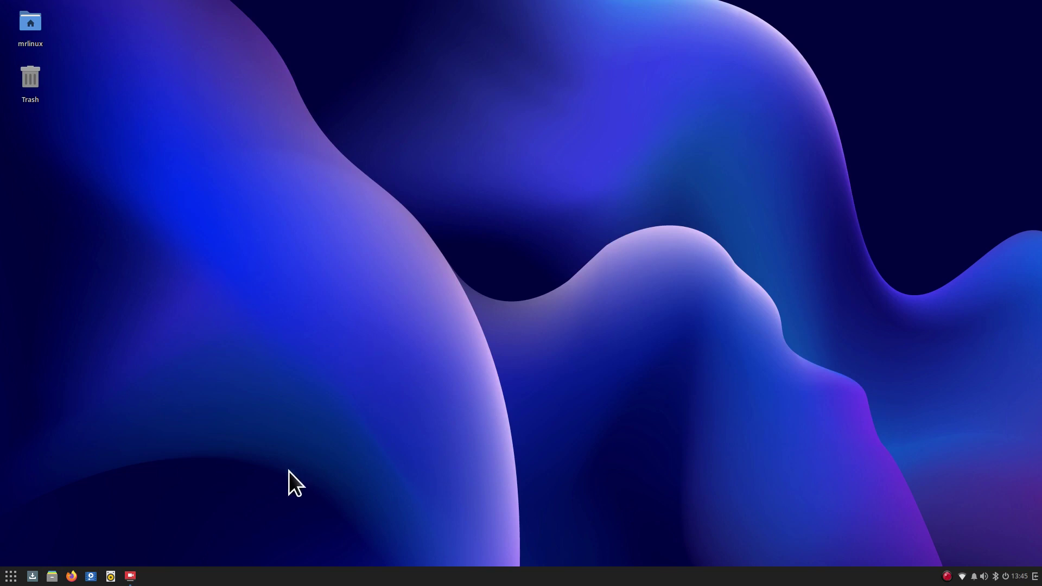
Switch to Firefox and open the bookmarked Linux for Seniors YouTube channel.
left_click(72, 576)
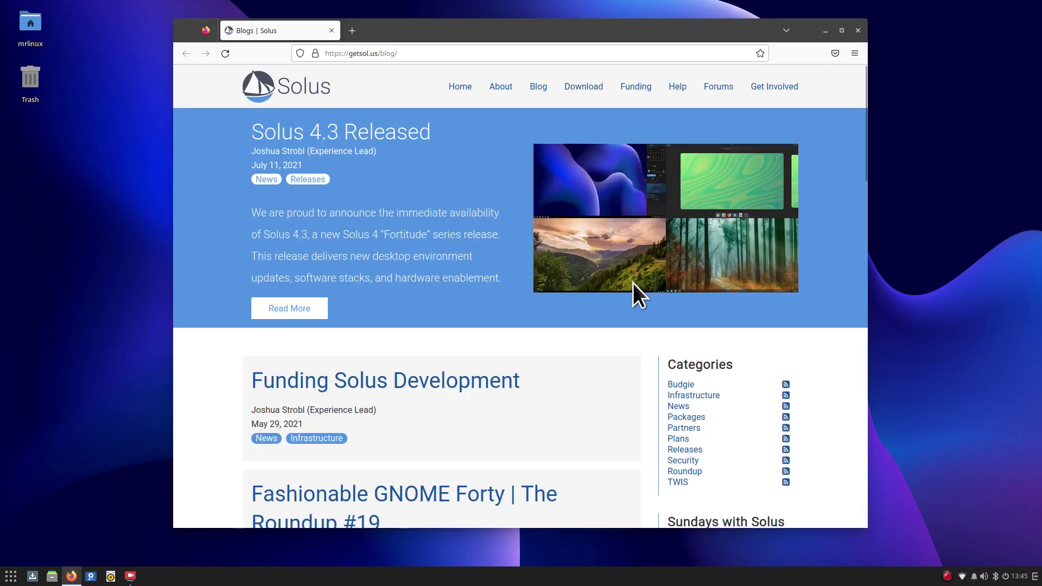
left_click(854, 53)
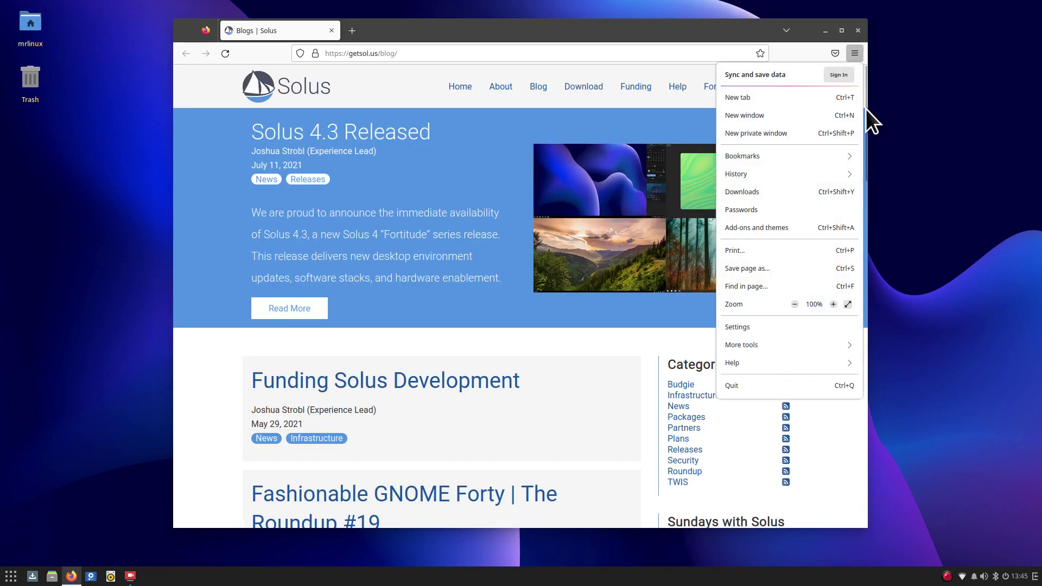
left_click(830, 156)
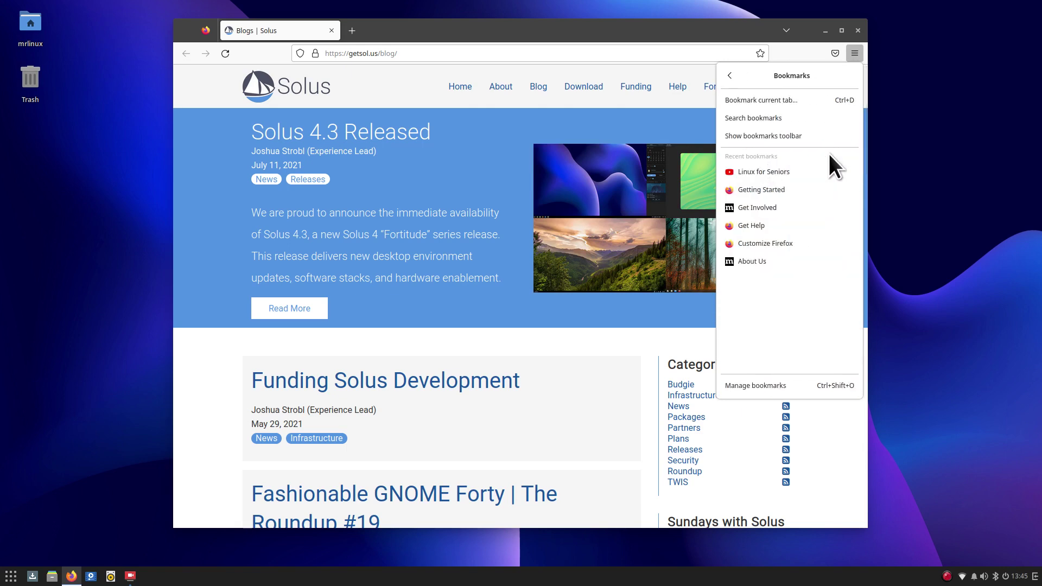
left_click(761, 175)
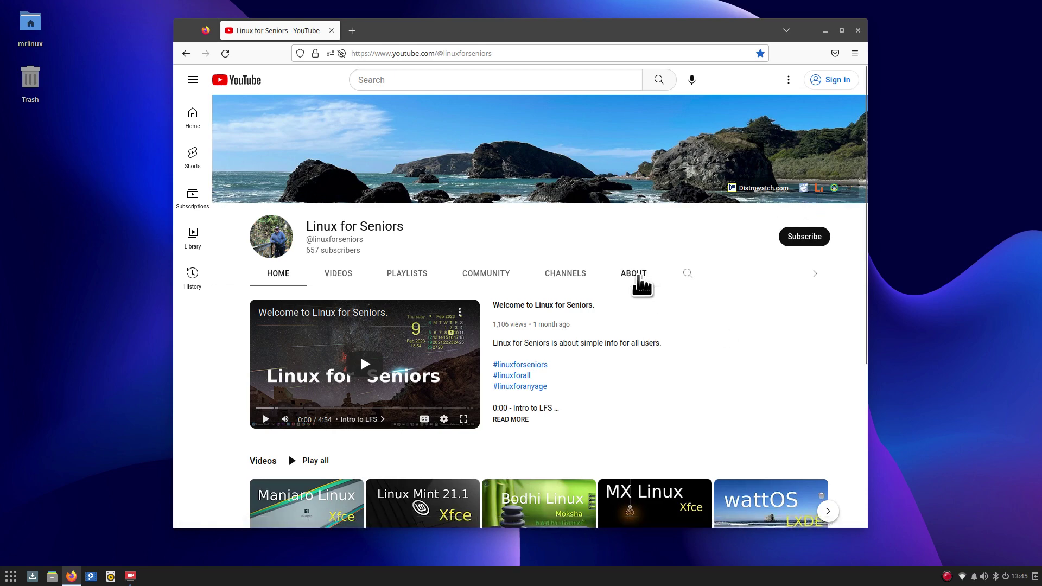
Open the gnome-look.org site from the links on the channel's About page.
left_click(639, 277)
scroll(646, 326, "down", 5)
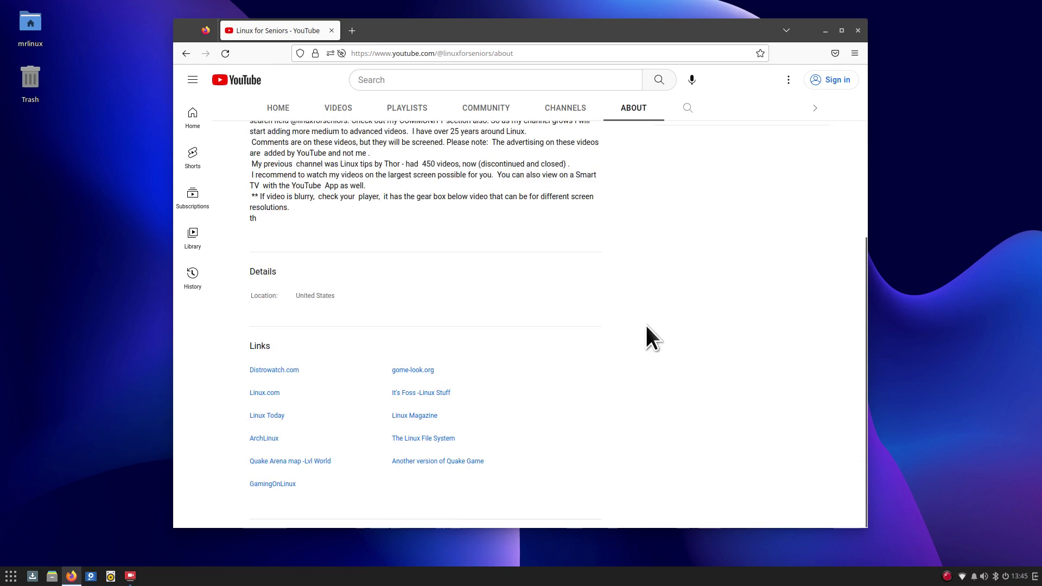
left_click(415, 372)
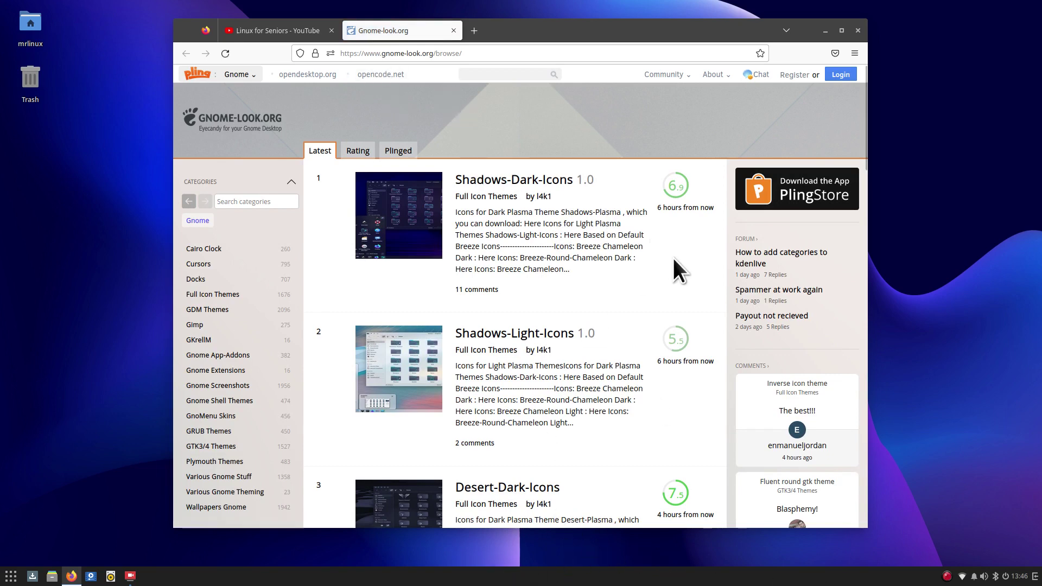
Browse the Cursors category, search the site for "radio" and open the Radioactive cursor theme.
left_click(236, 265)
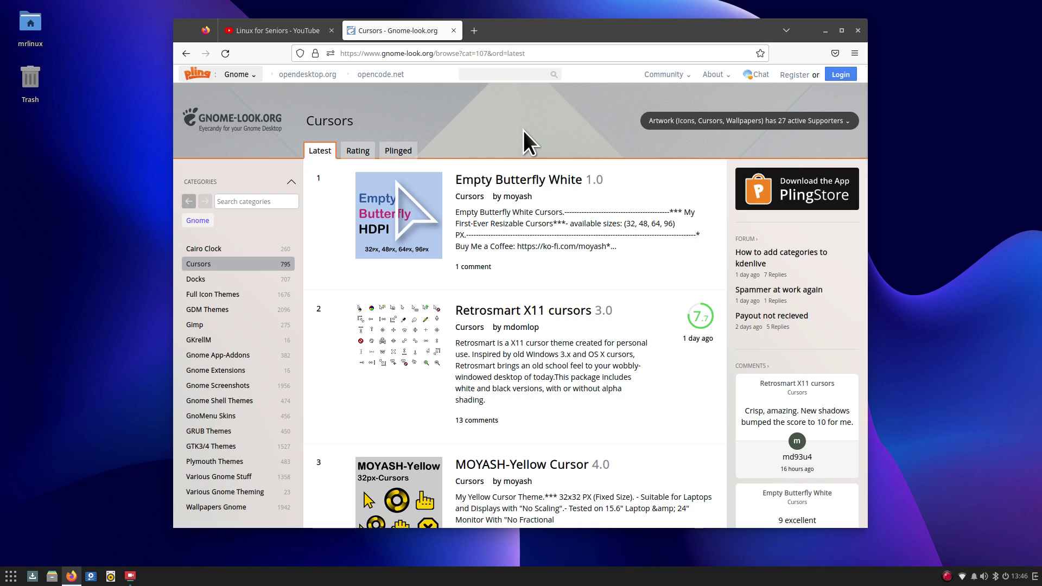
type("radio")
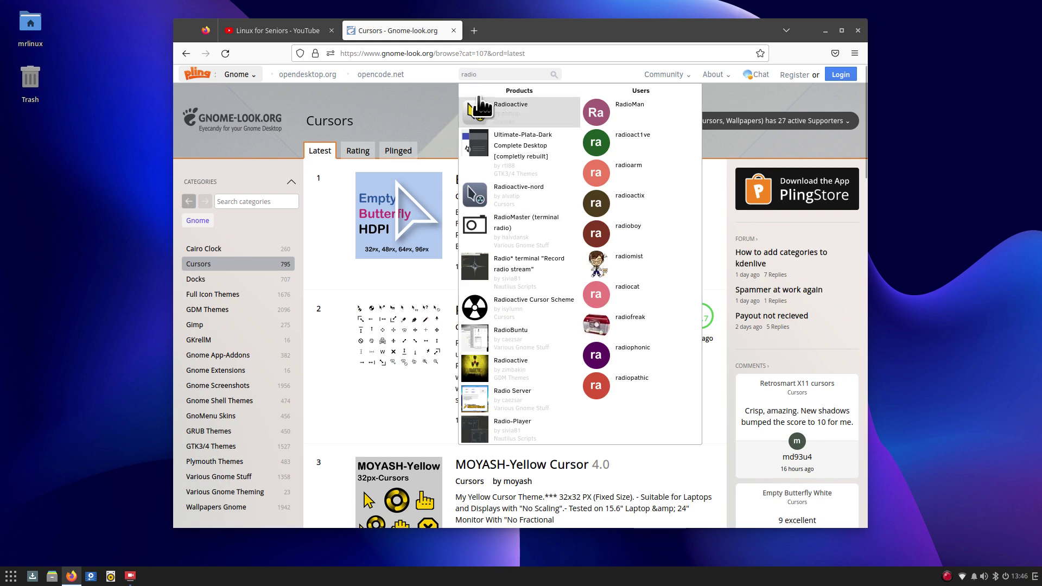
left_click(487, 110)
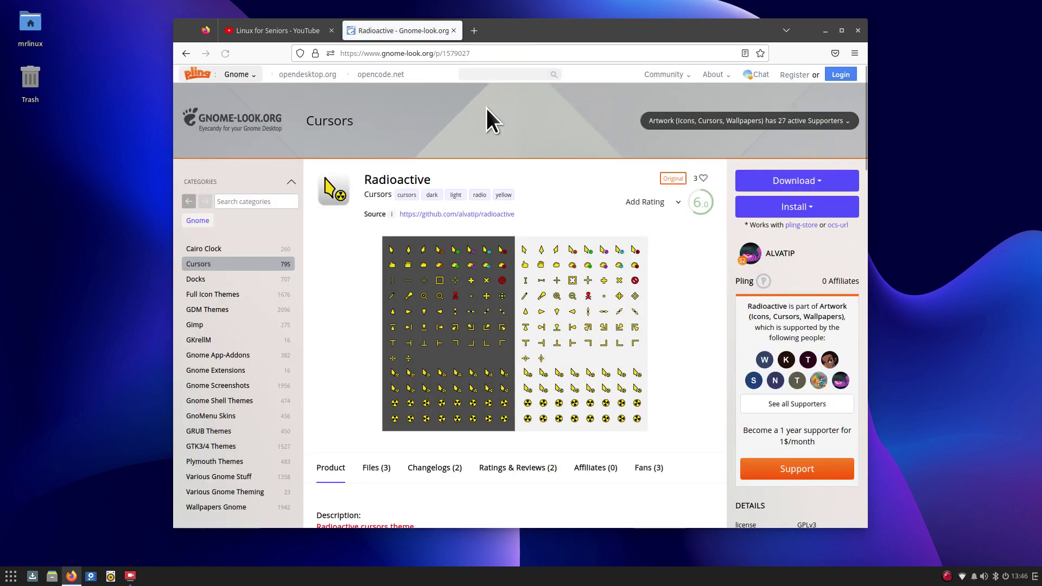
Read the Radioactive theme's local installation instructions, highlighting the archive extraction command and the $HOME/.icons/ path.
scroll(605, 252, "down", 7)
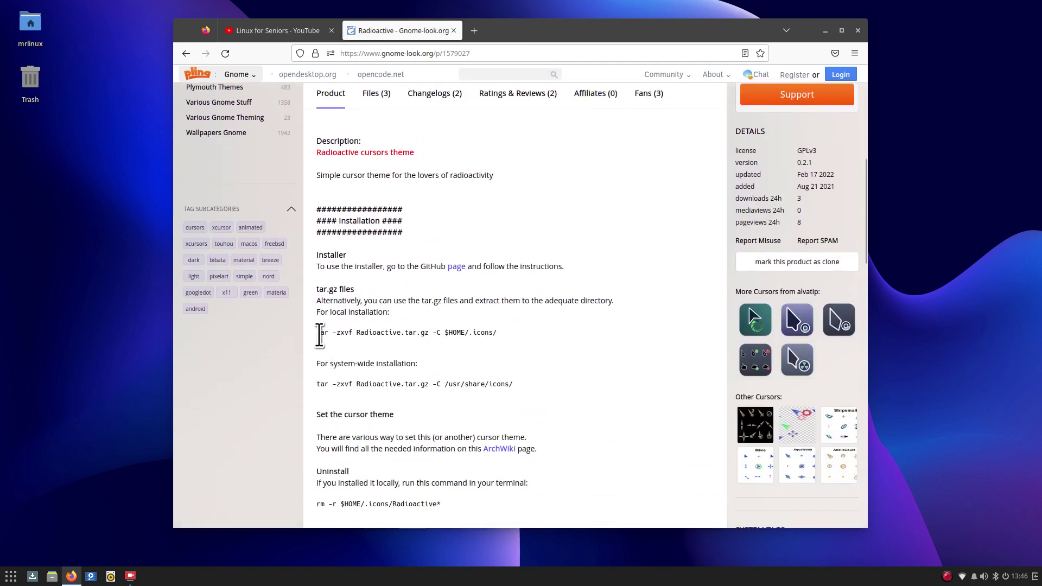
left_click_drag(319, 336, 433, 336)
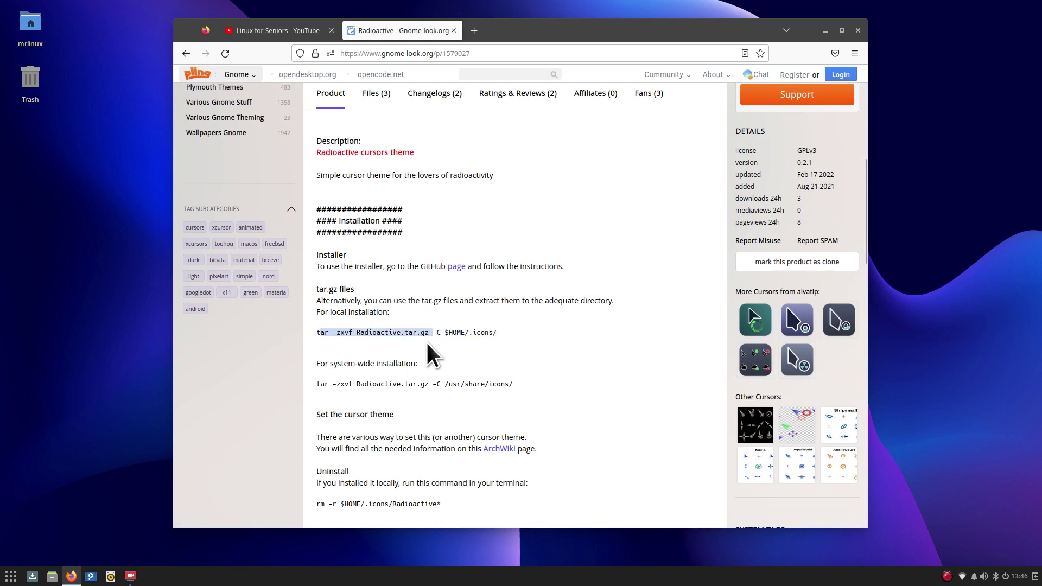
left_click(426, 343)
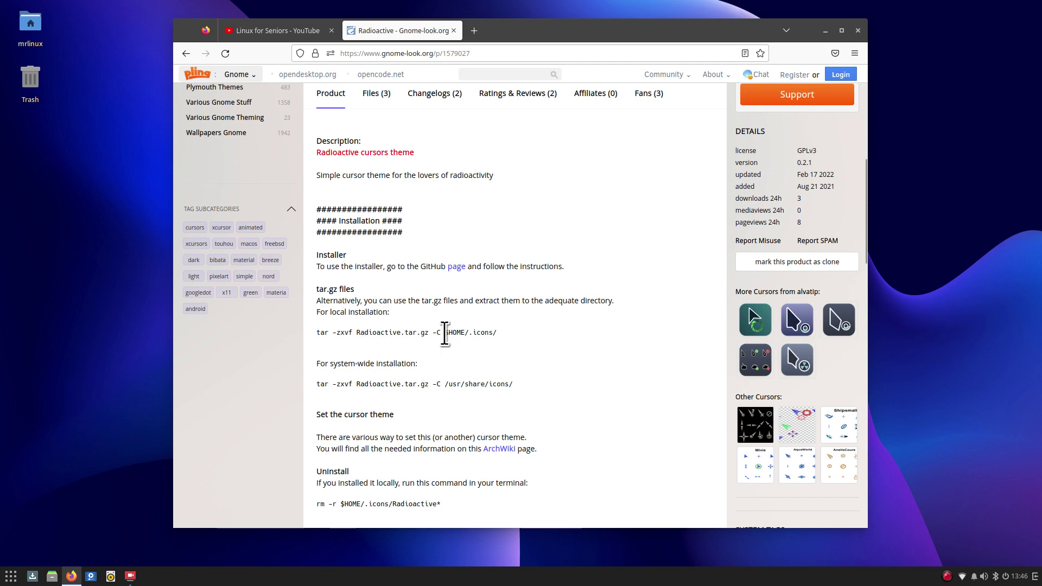
left_click_drag(444, 334, 491, 335)
Open the .icons folder from the home folder in the file manager, check its location and close the window.
left_click(52, 576)
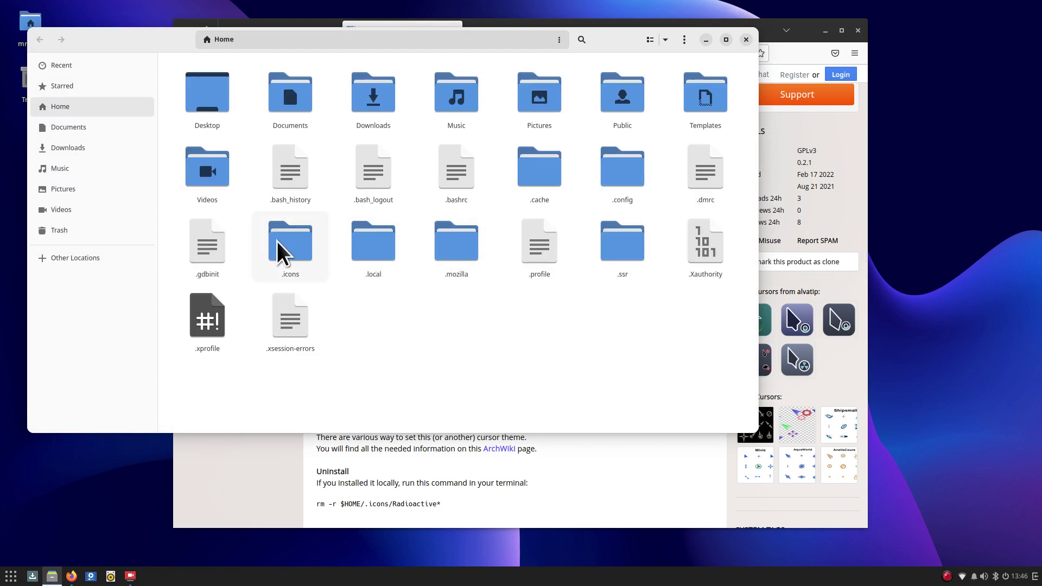
double_click(277, 242)
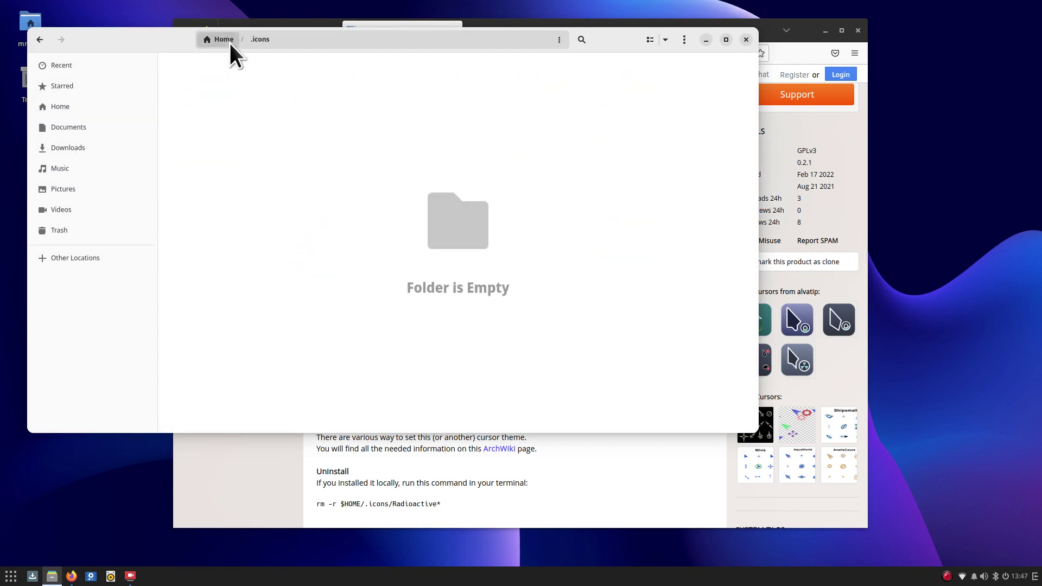
left_click(747, 39)
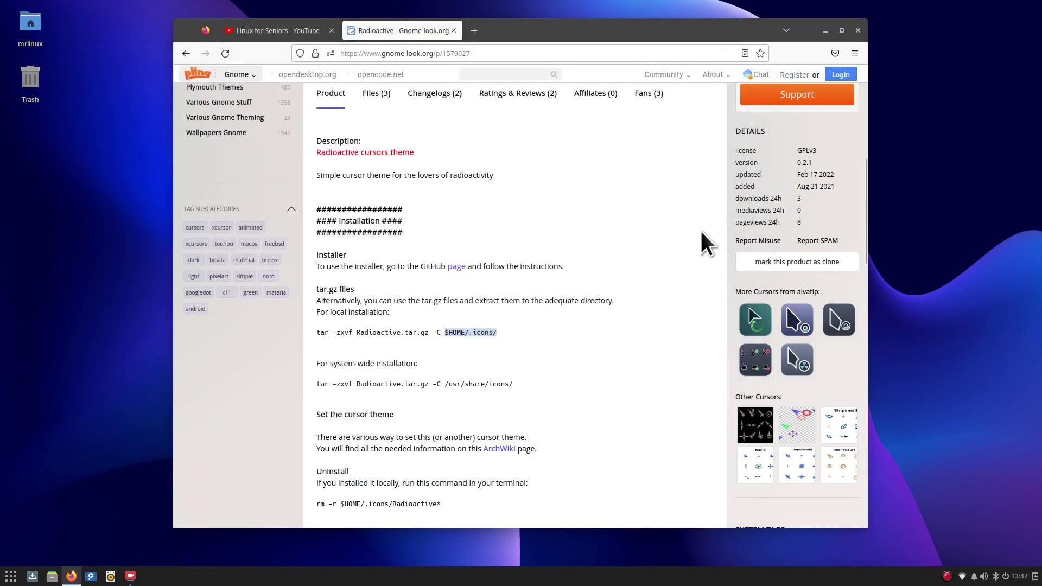
Compare the install locations by highlighting the system-wide path /usr/share/icons/ and the local path $HOME/.icons/.
triple_click(443, 385)
left_click(440, 380)
left_click_drag(445, 380, 520, 384)
left_click_drag(444, 387, 482, 387)
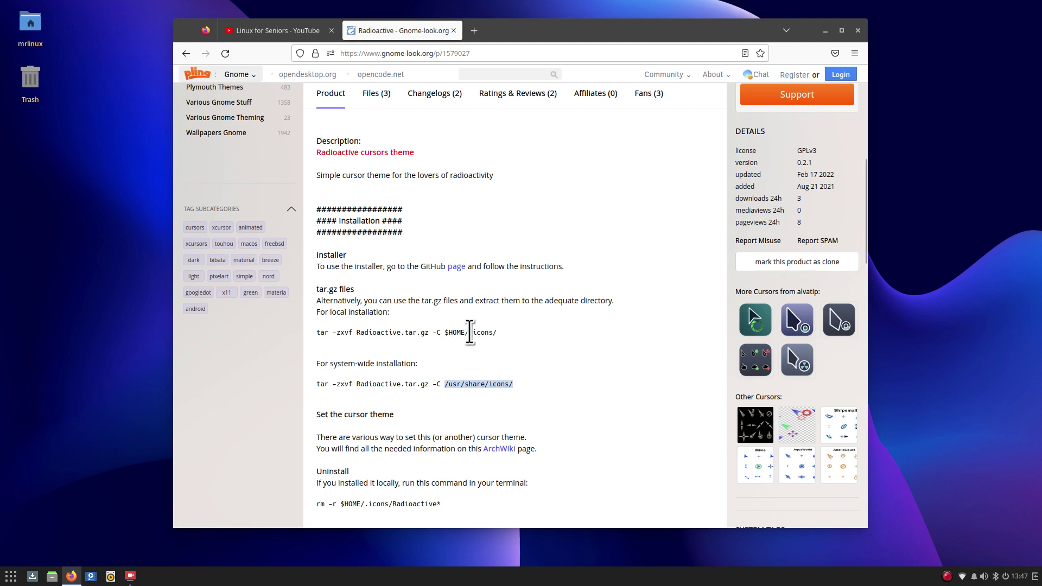
left_click_drag(445, 332, 512, 333)
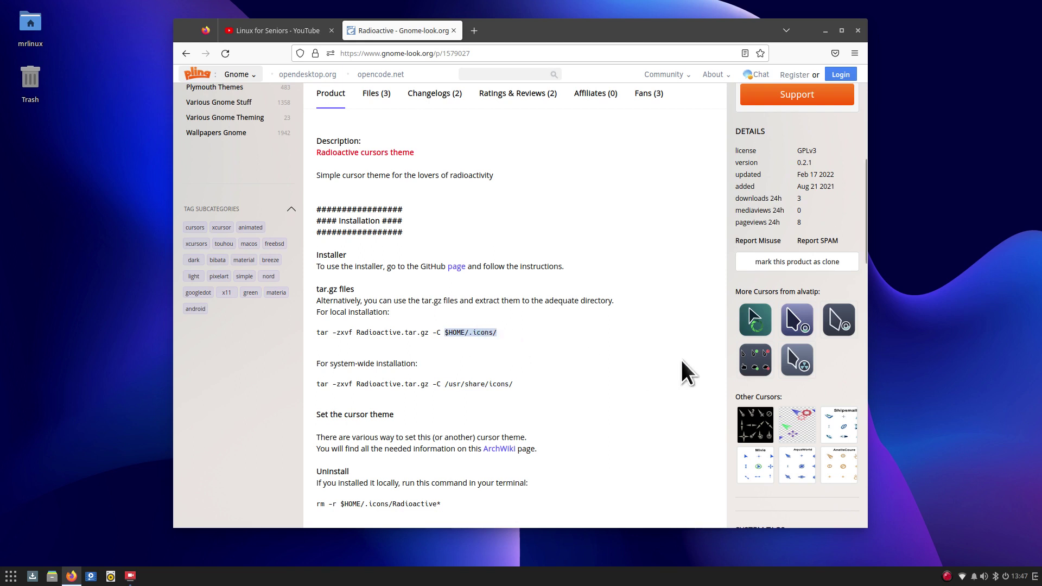
Look over the Radioactive theme's preview image and show its list of downloadable files.
scroll(653, 391, "up", 5)
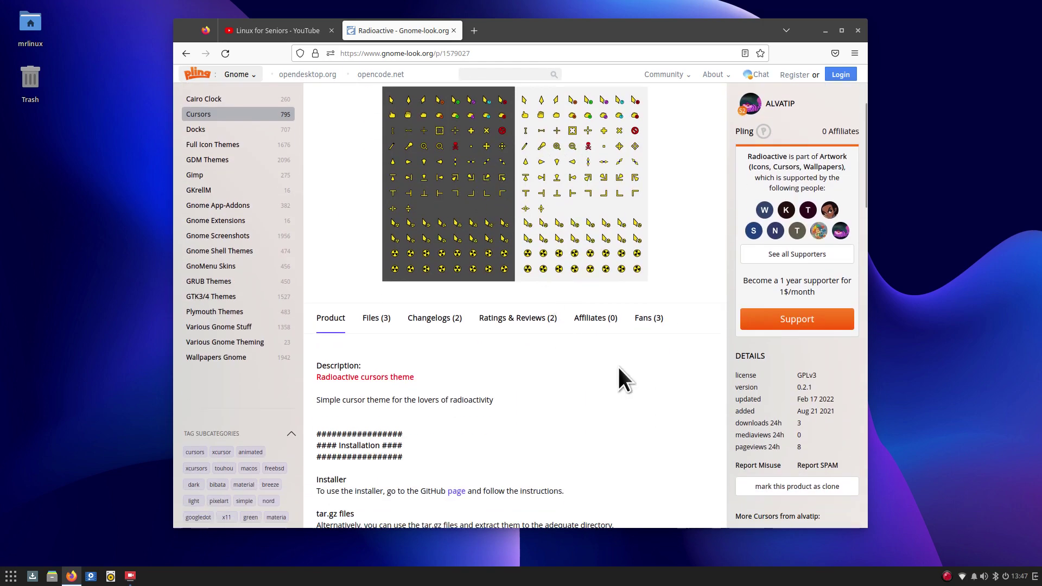
scroll(618, 369, "up", 2)
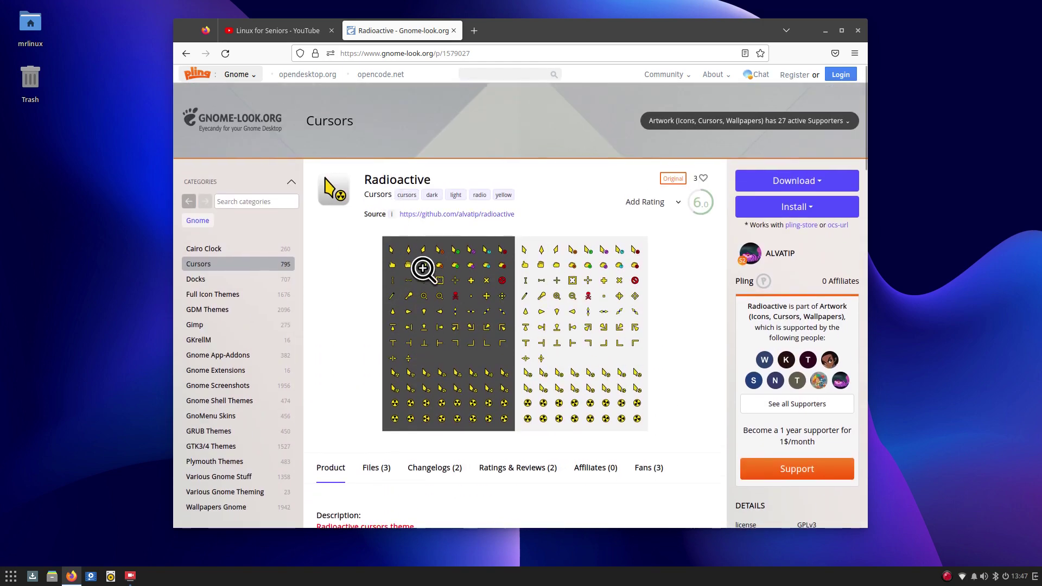
scroll(508, 491, "down", 2)
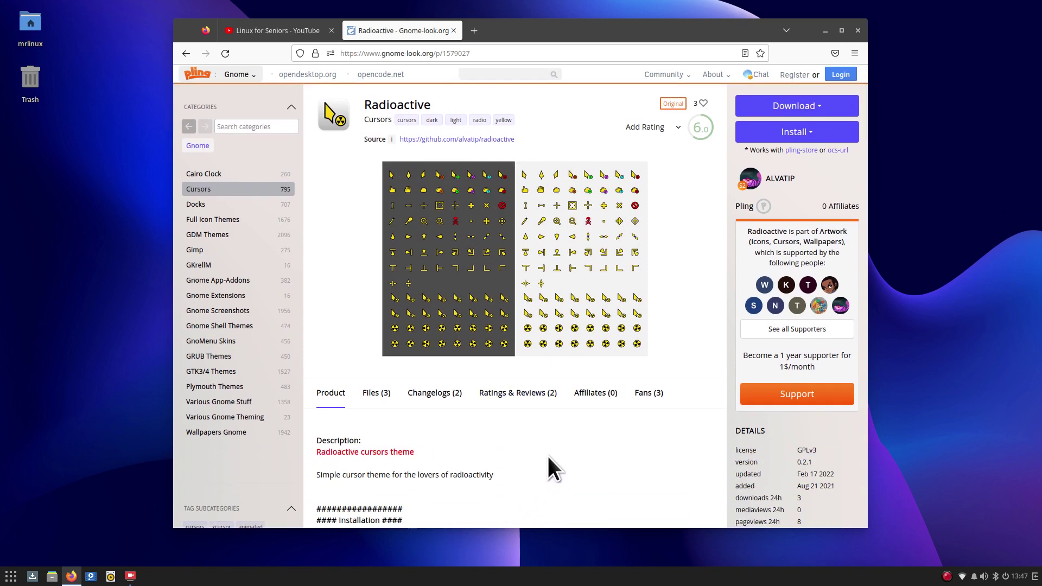
left_click(371, 395)
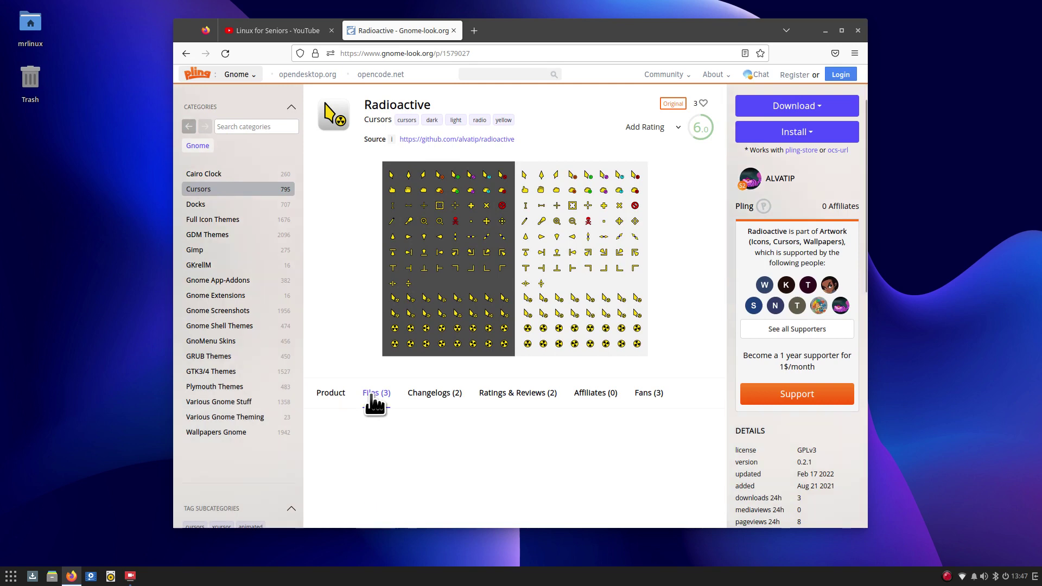
scroll(624, 414, "down", 4)
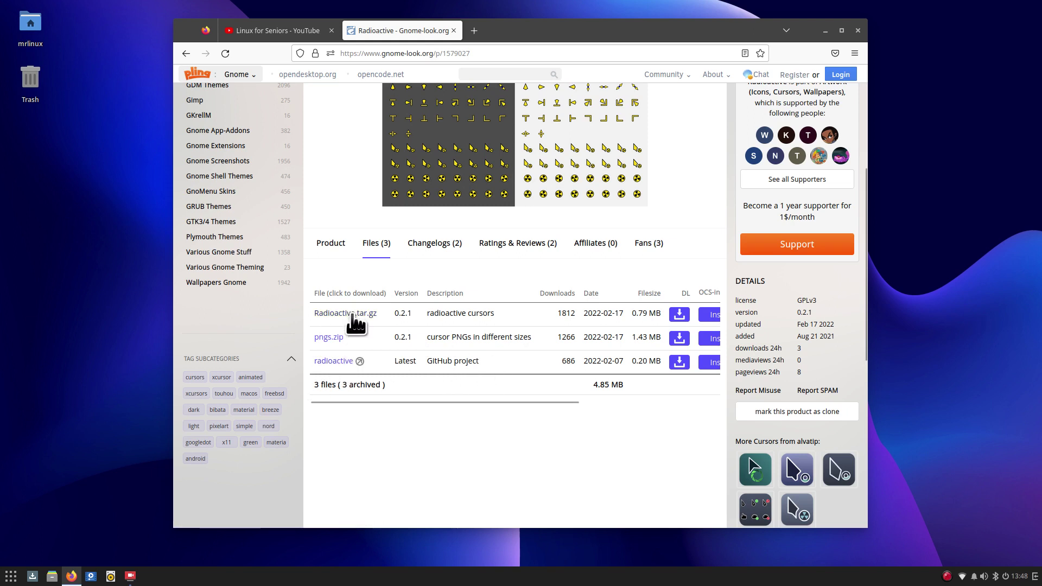
Check the Downloads folder in the file manager, close it and download Radioactive.tar.gz from the browser.
left_click(52, 576)
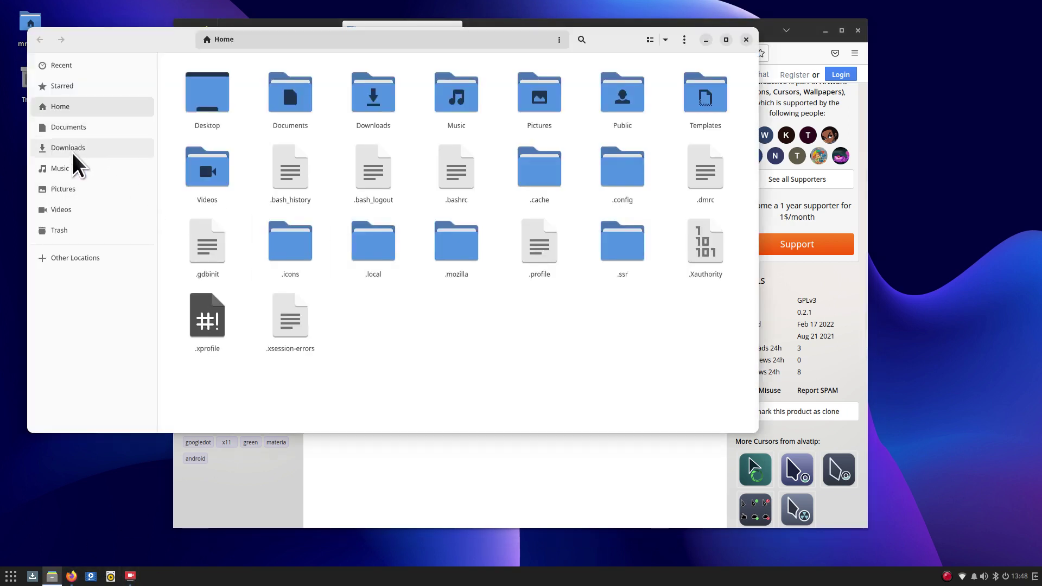
left_click(75, 151)
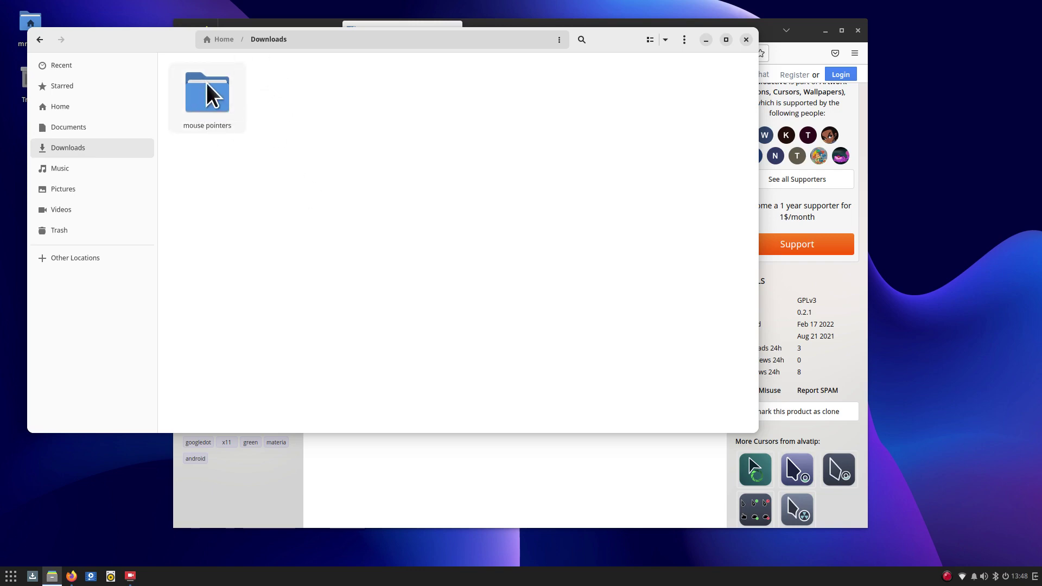
left_click(746, 40)
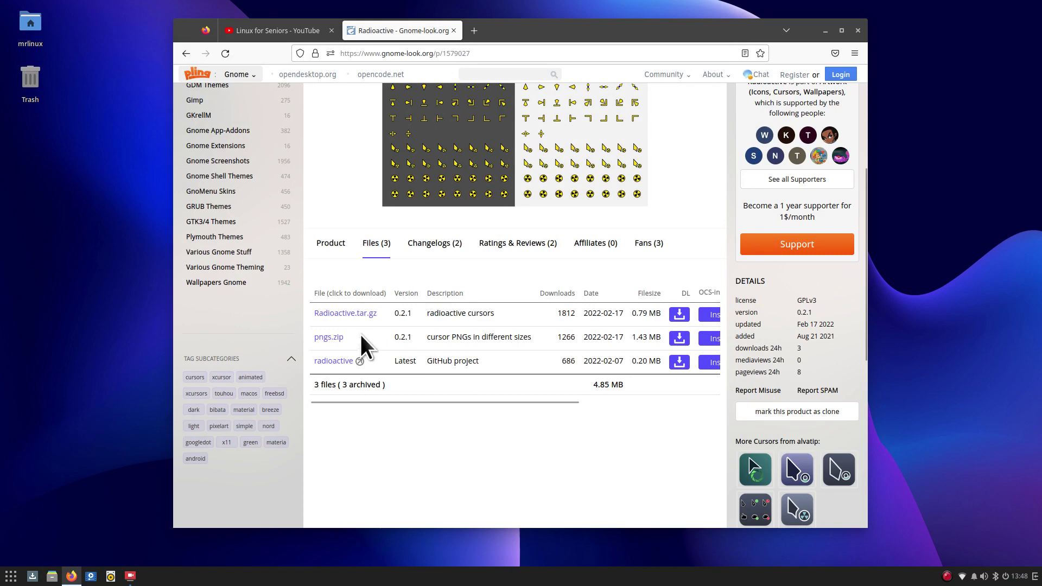
left_click(331, 314)
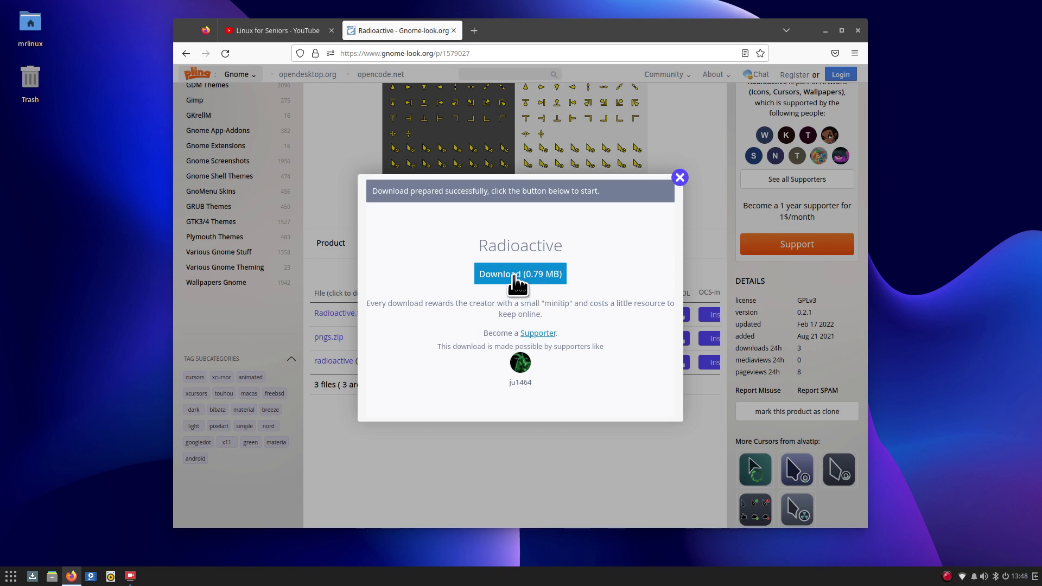
left_click(517, 279)
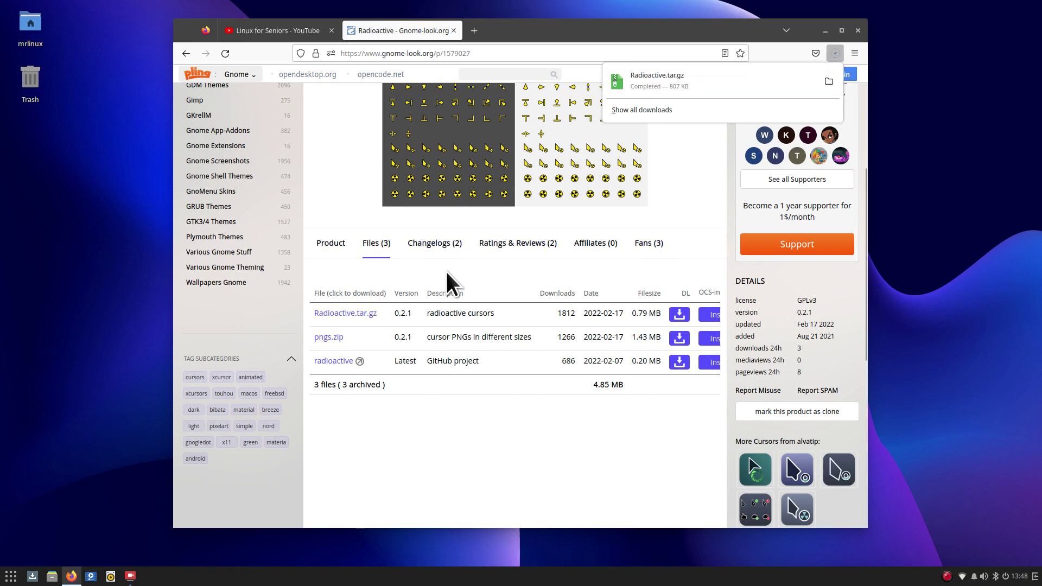
Search the site for "azeni" and open the first Azenis product in the Cursors category.
scroll(504, 126, "up", 5)
left_click(475, 75)
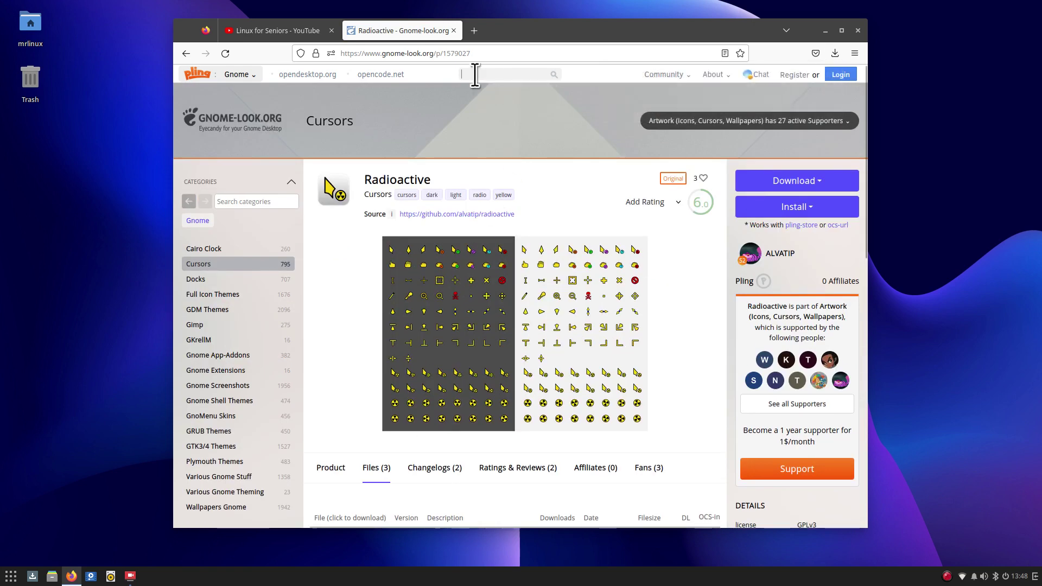
type("aze")
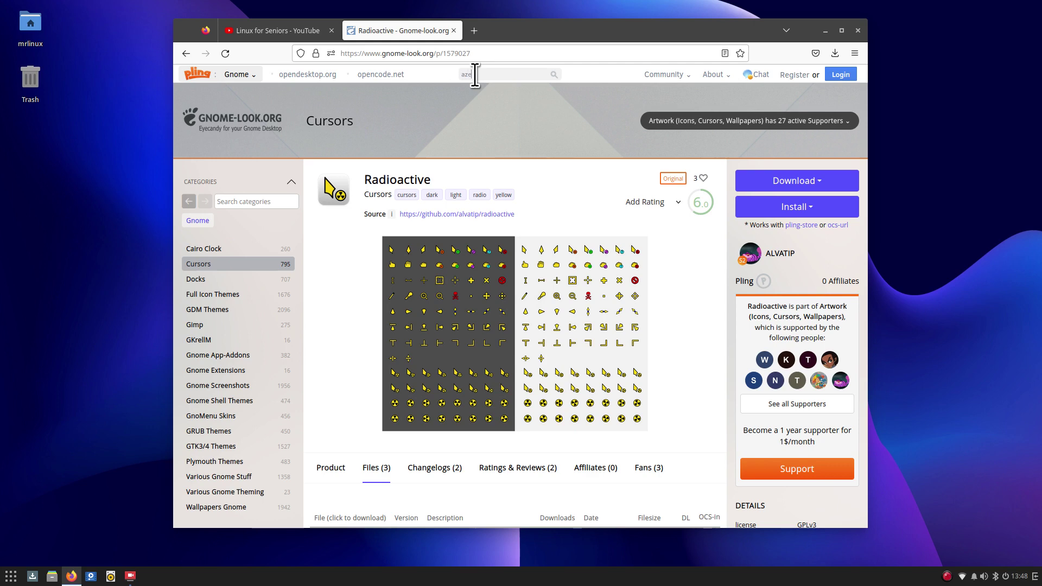
type("n")
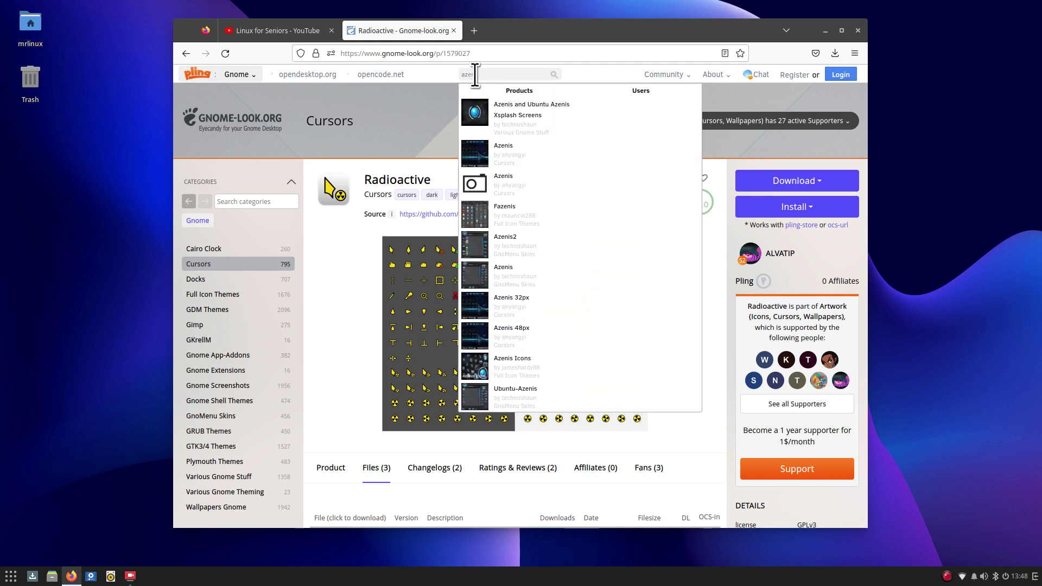
type("i")
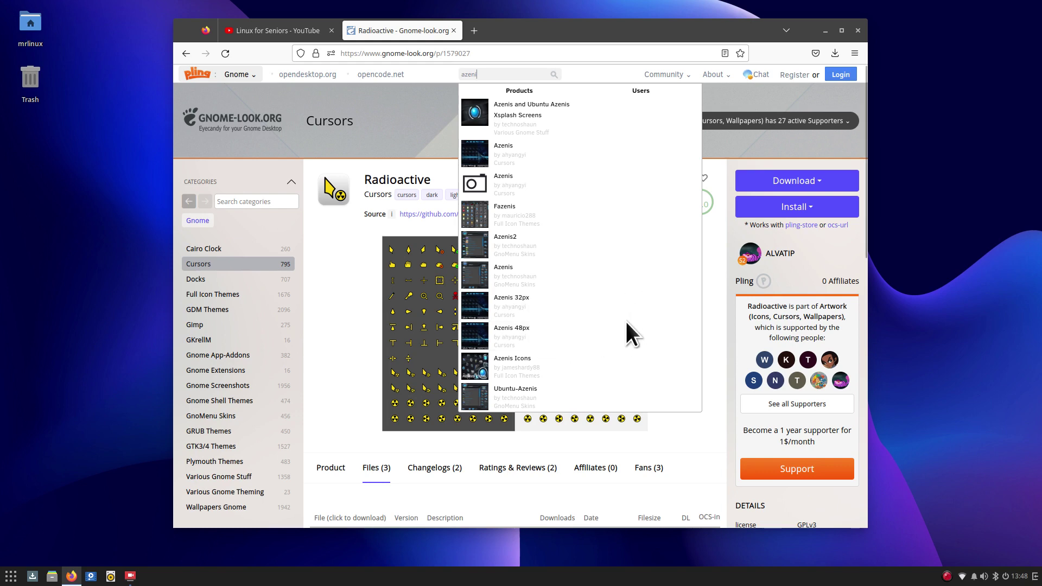
left_click(476, 154)
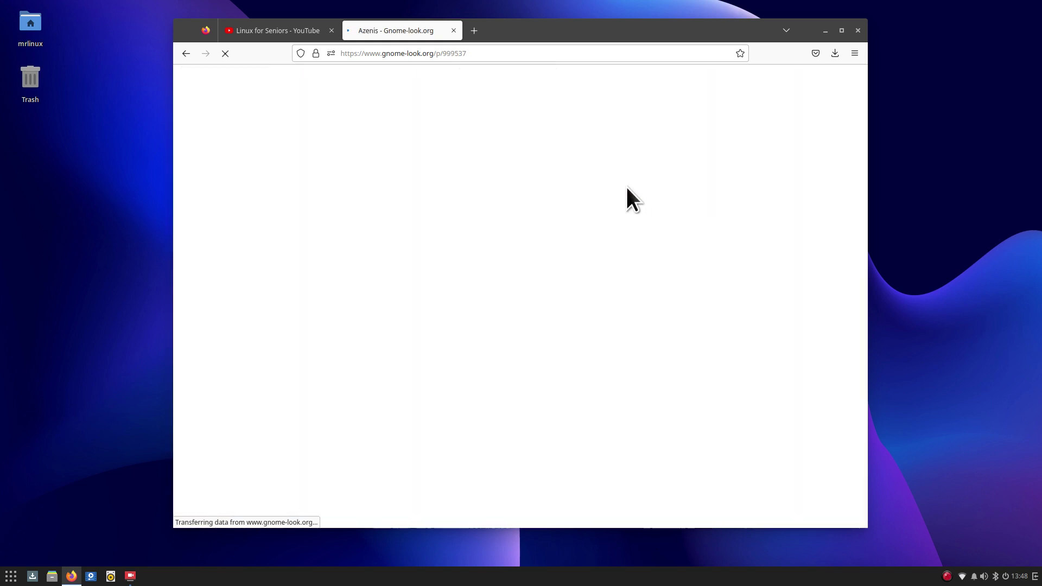
Show the Azenis theme's files and download 165182-Azenis.tar.bz2.
scroll(624, 312, "down", 3)
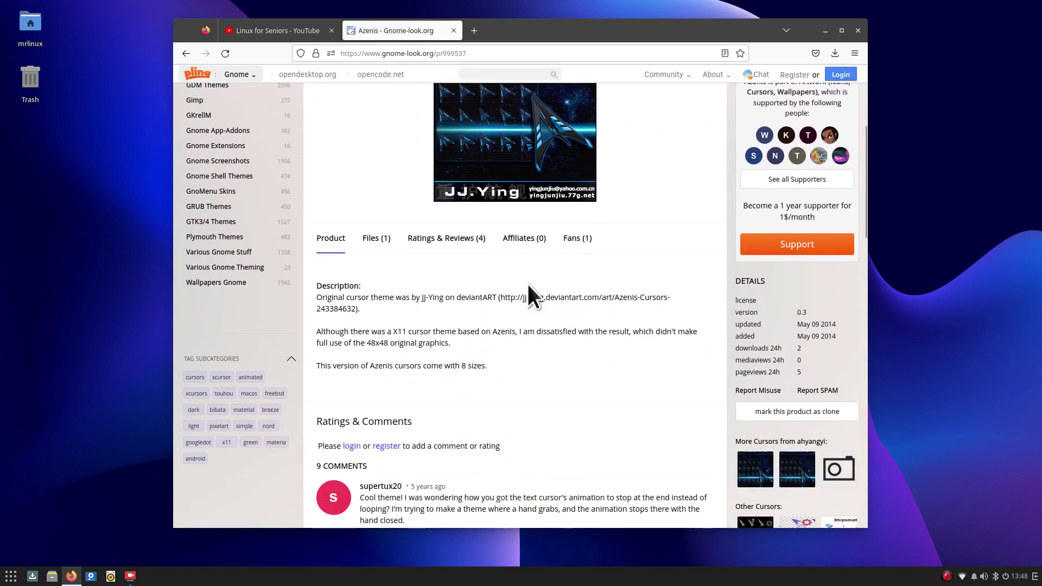
left_click(372, 239)
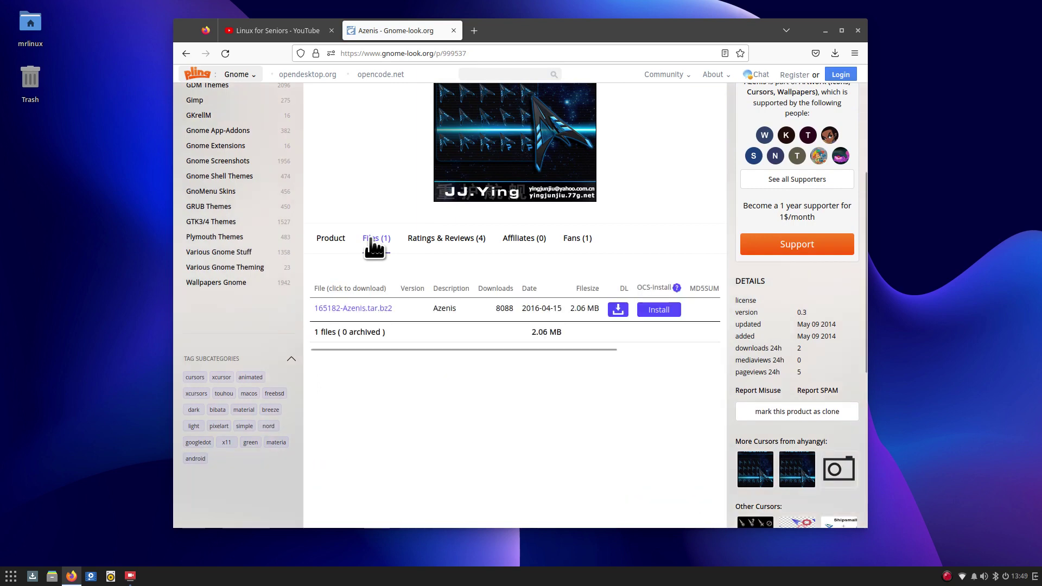
left_click(351, 311)
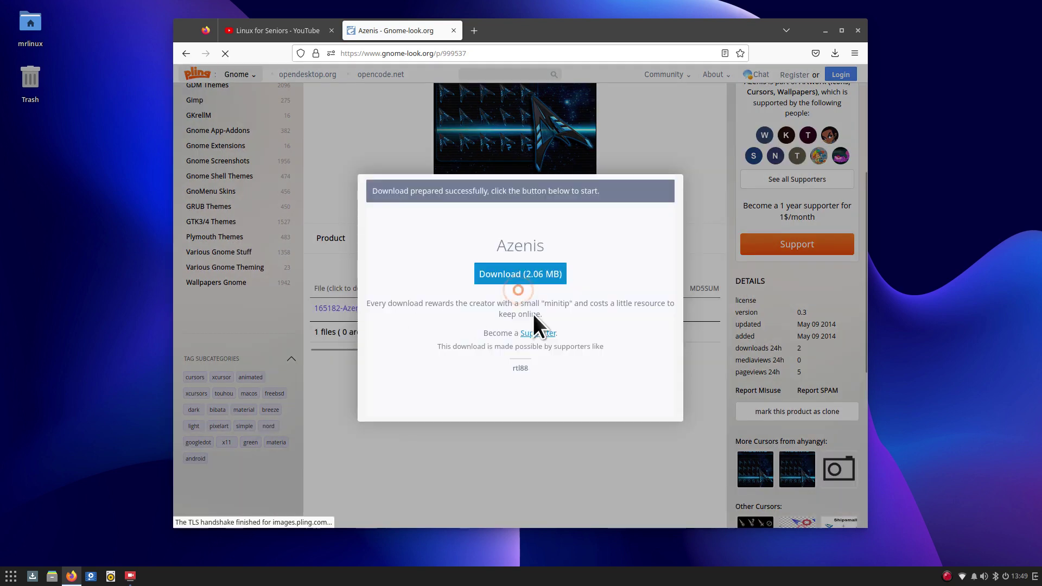
left_click(517, 278)
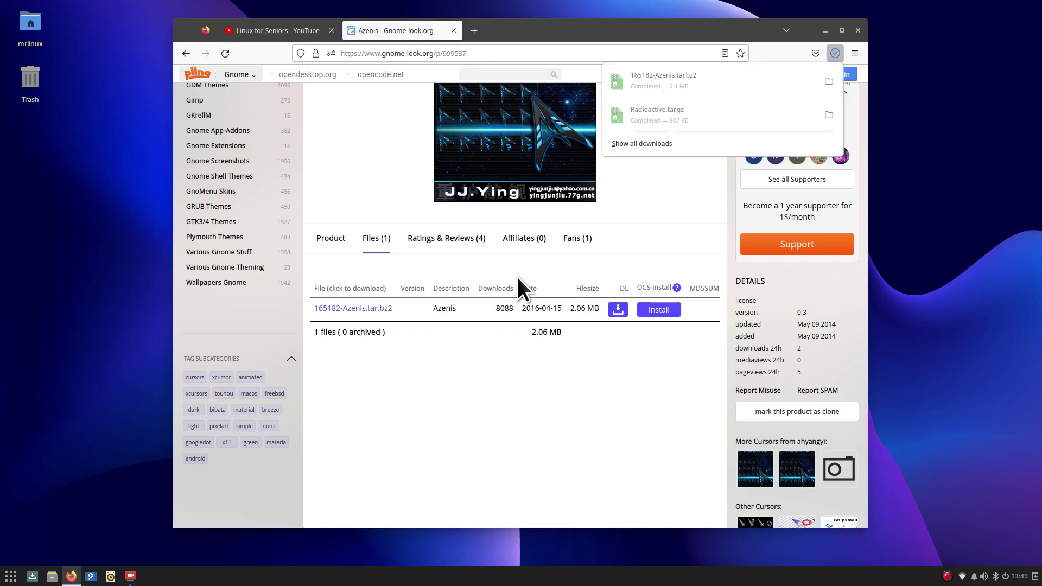
Browse the Cursors category sorted by rating and highlight the available sizes in the Volantes Cursors description.
scroll(323, 190, "up", 5)
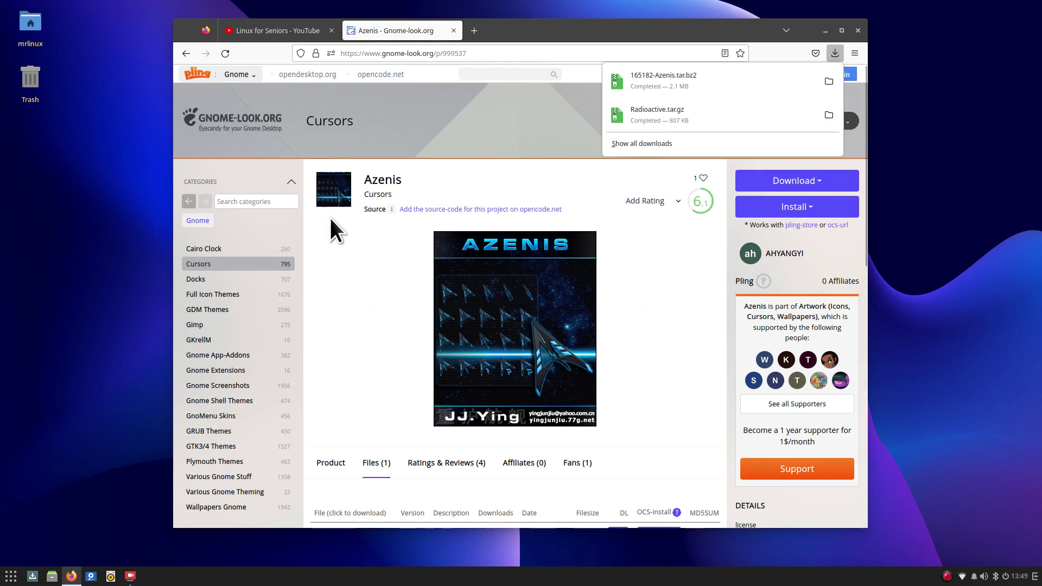
left_click(207, 265)
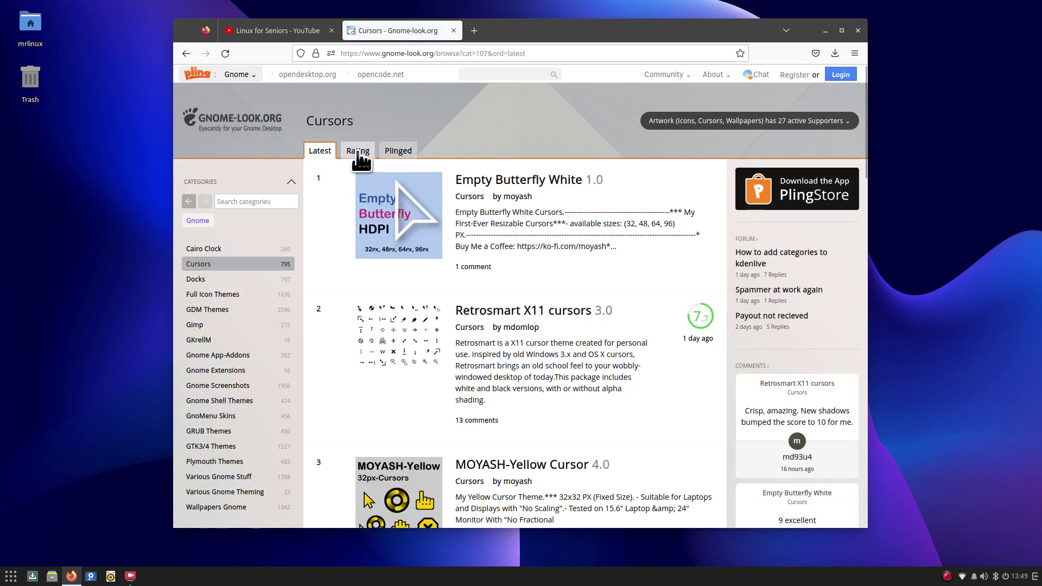
left_click(357, 152)
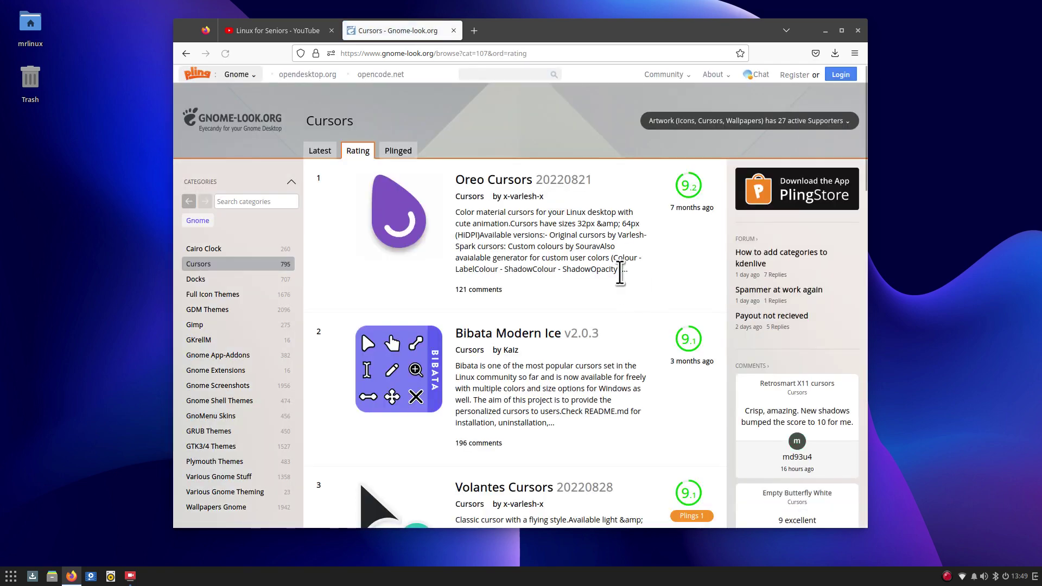
scroll(633, 314, "down", 4)
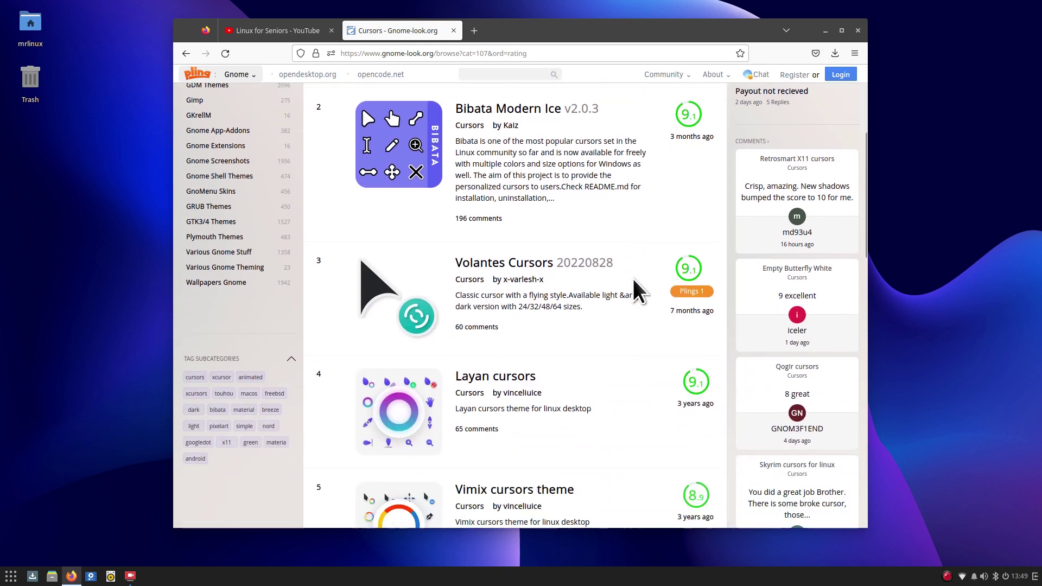
left_click_drag(519, 308, 585, 313)
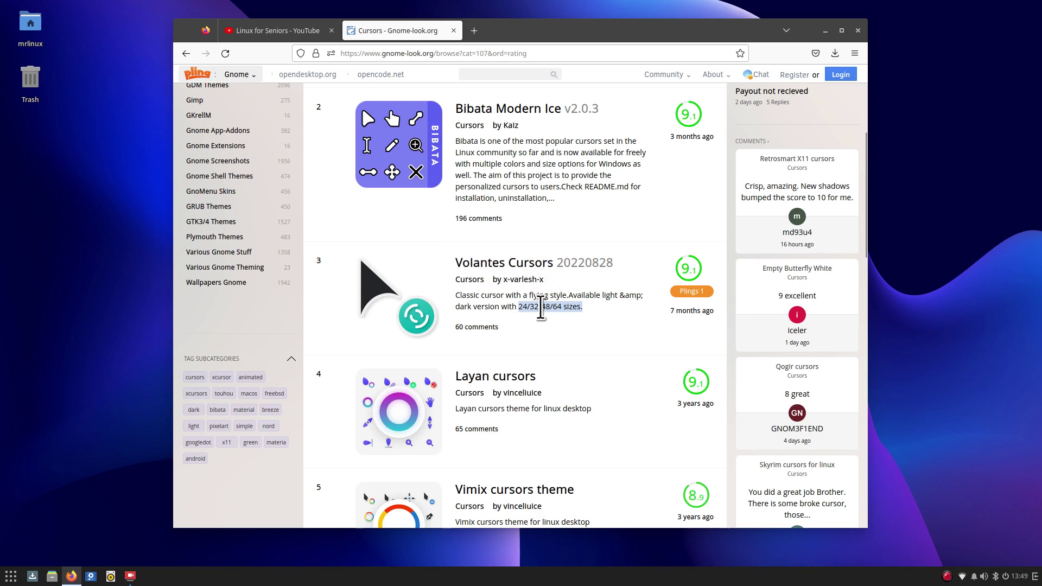
Highlight the 48/64 sizes and then the 24/32 sizes in the Volantes Cursors description.
left_click(572, 317)
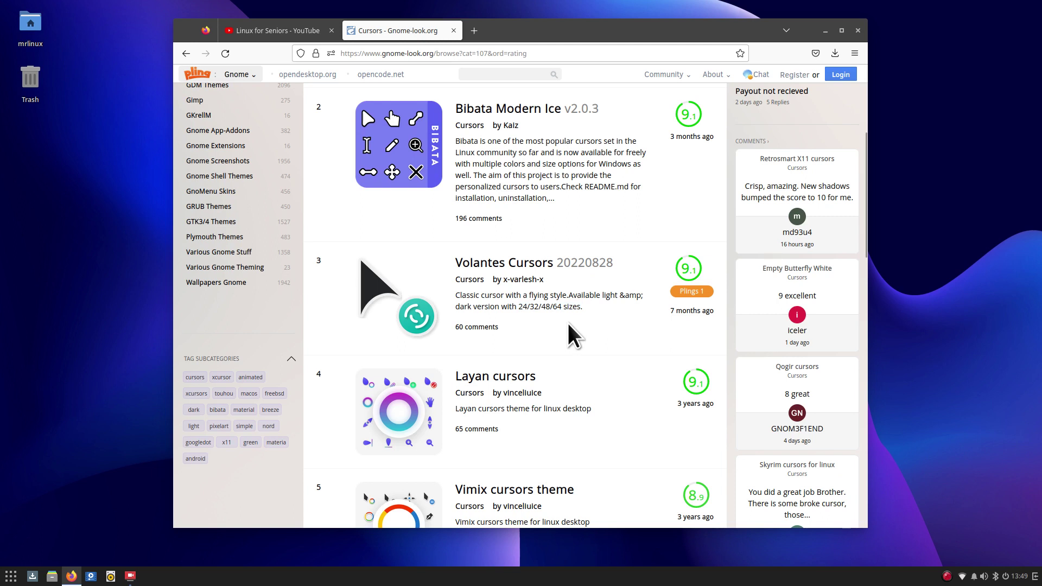
left_click_drag(541, 307, 578, 308)
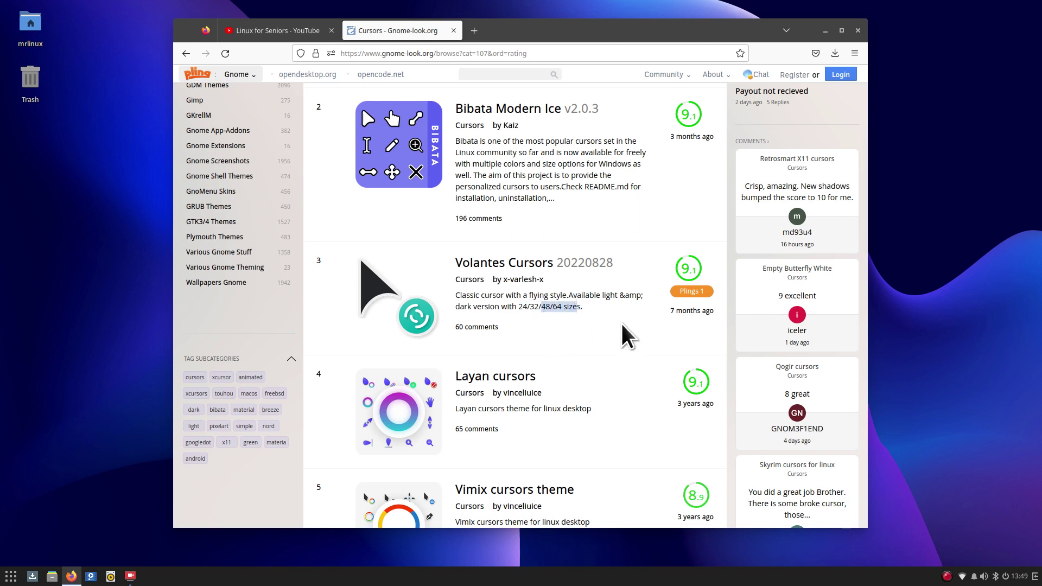
left_click_drag(518, 307, 539, 308)
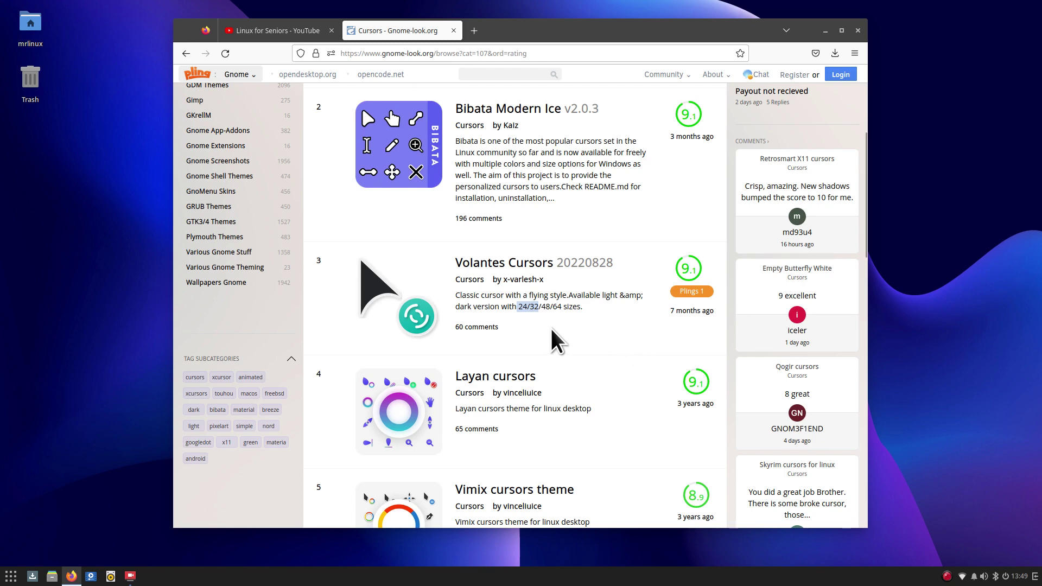
Open the Volantes Cursors product and download its dark version, volantes-cursors.tar.gz.
left_click(501, 264)
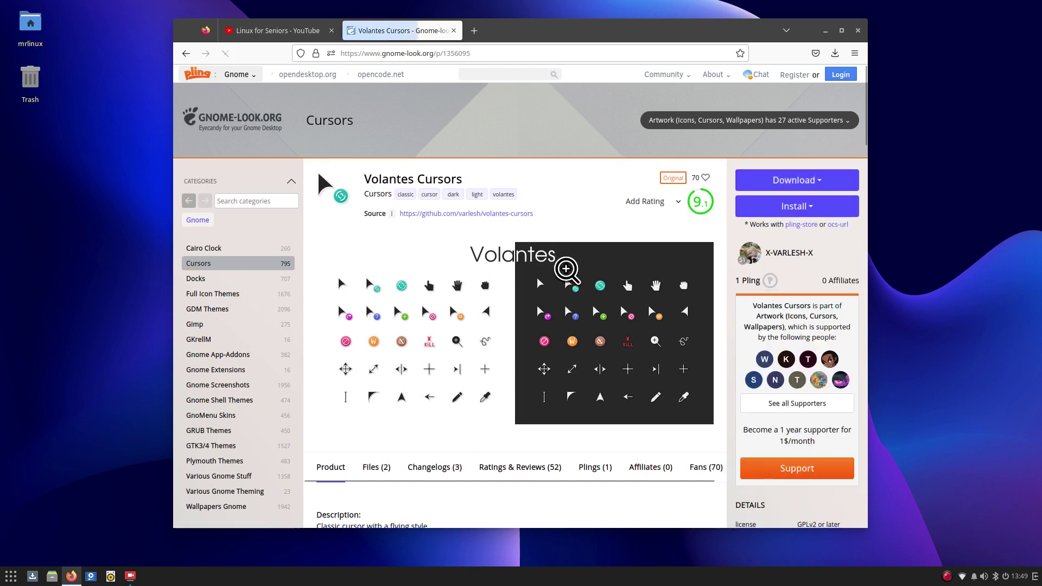
scroll(564, 266, "down", 5)
left_click(376, 243)
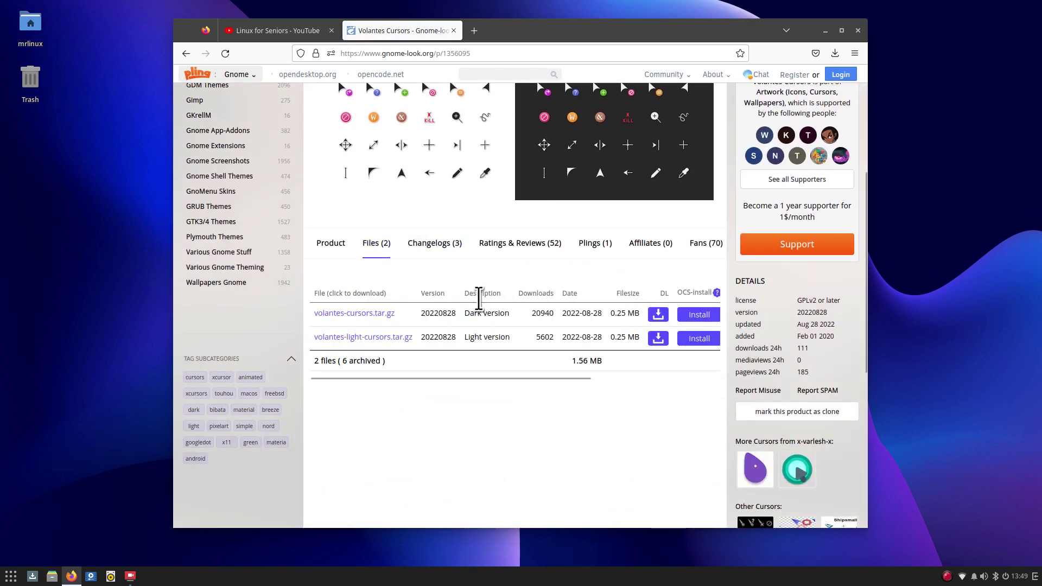
left_click(354, 313)
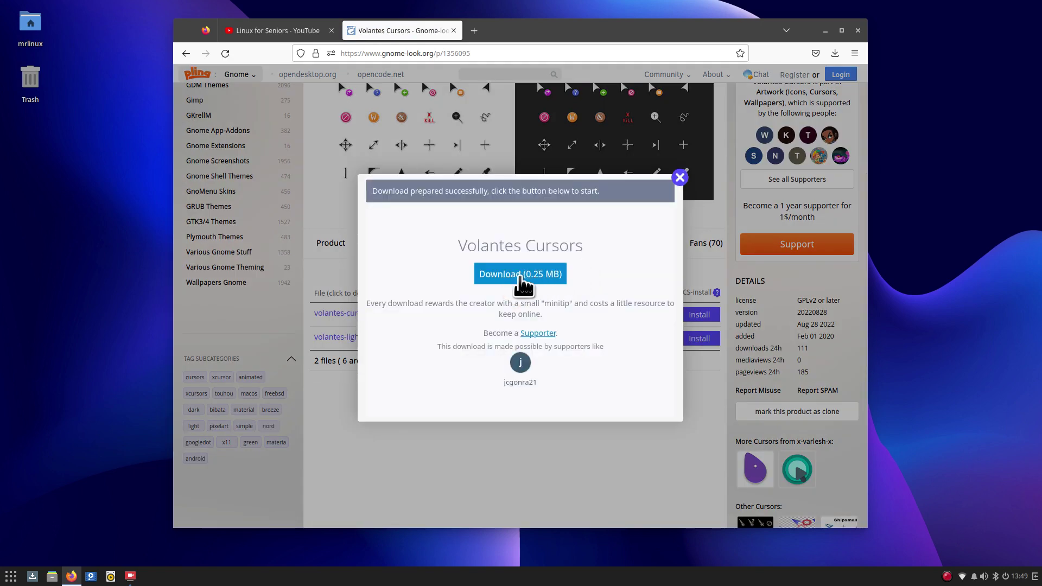
left_click(520, 280)
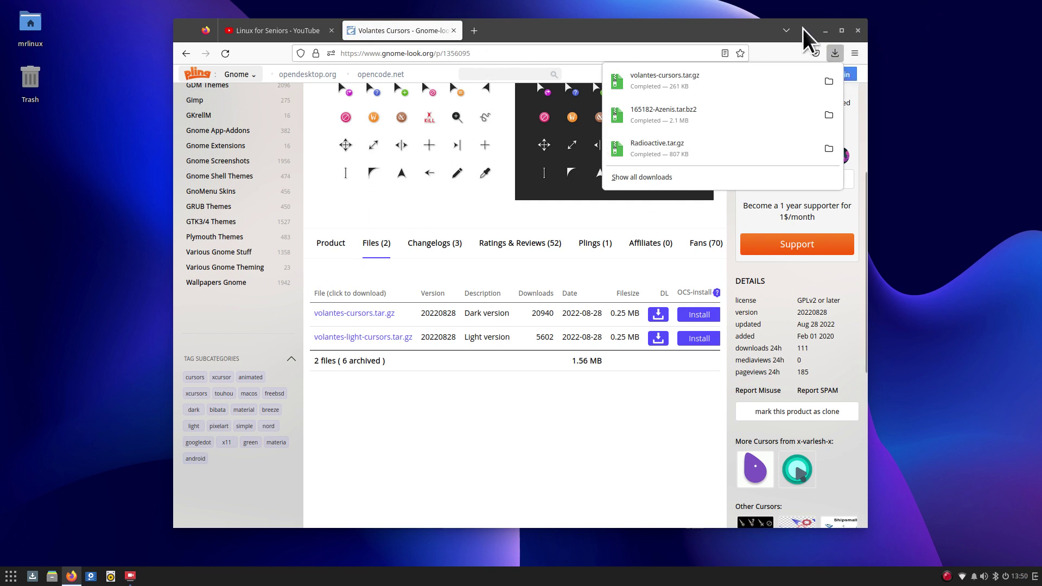
left_click(722, 32)
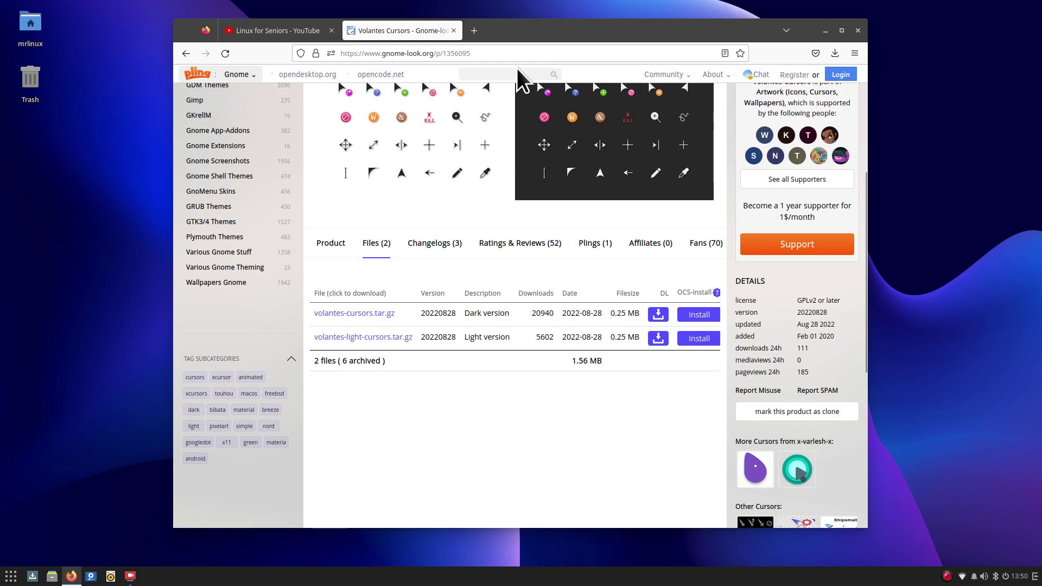
Close the browser and open the Downloads folder in the file manager.
left_click(858, 30)
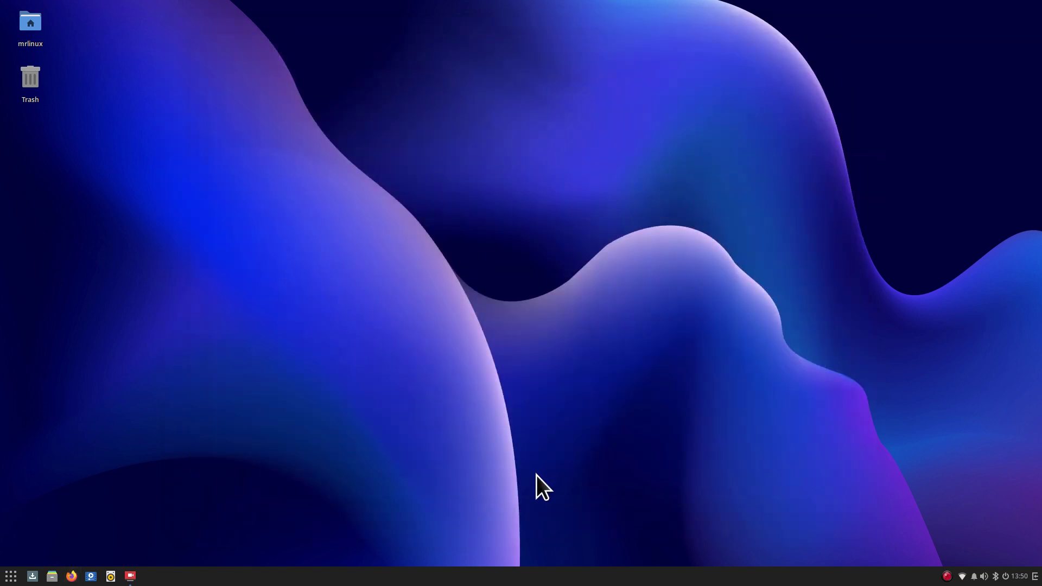
left_click(51, 576)
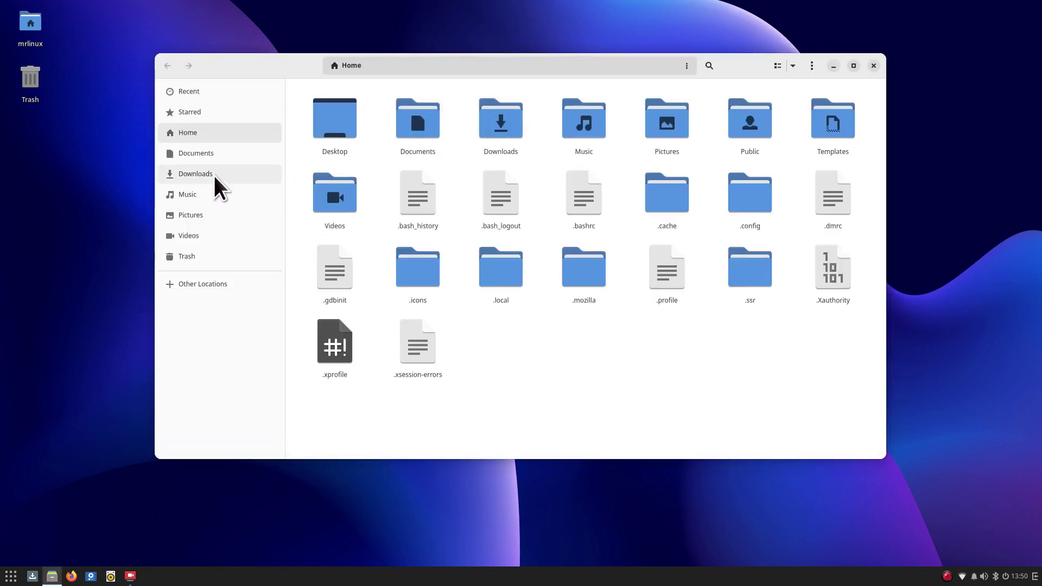
left_click(215, 175)
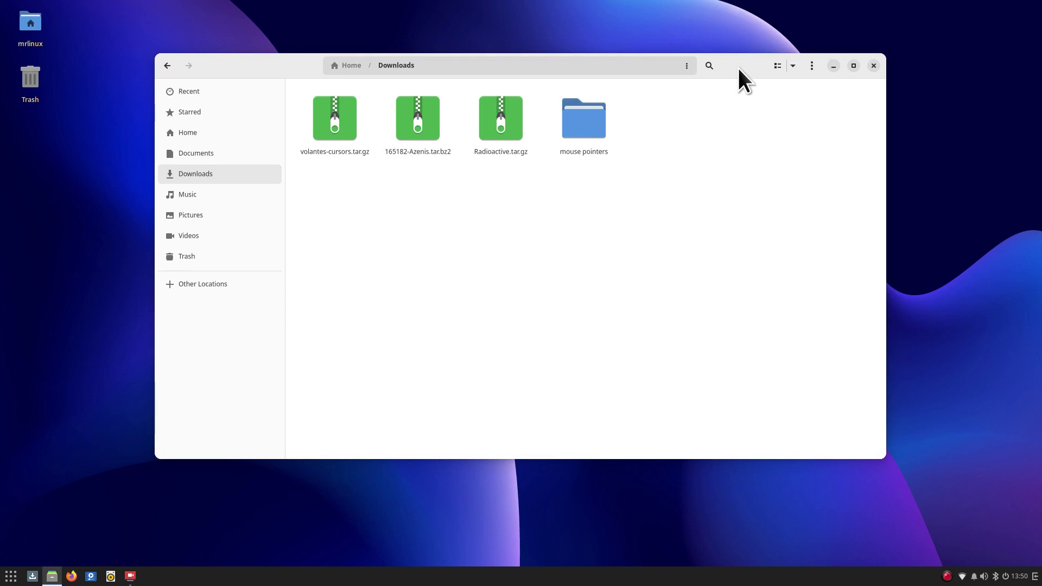
Open a second file manager window on Downloads, then narrow and arrange both windows side by side.
left_click_drag(741, 61, 870, 79)
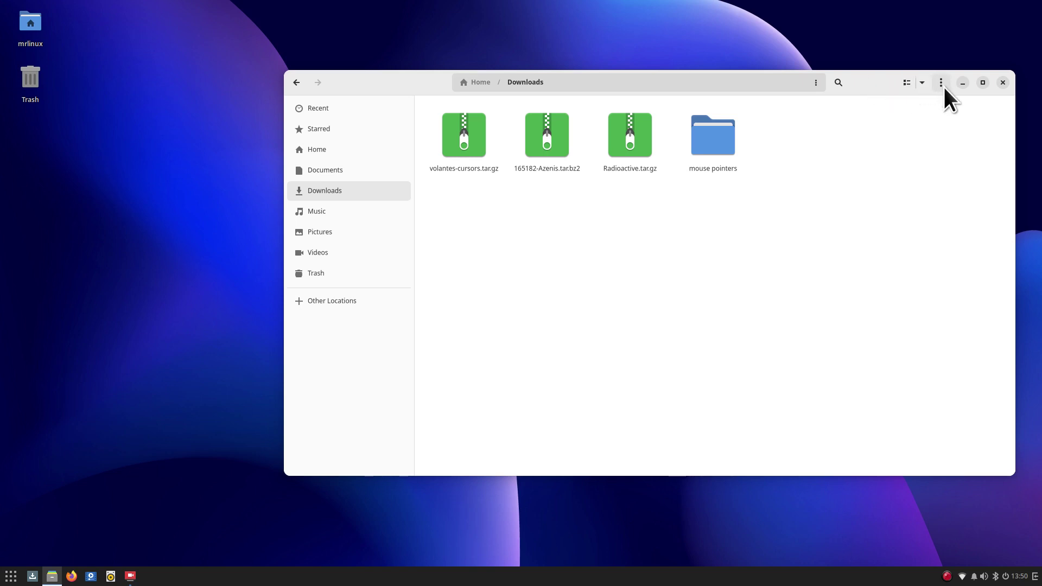
left_click_drag(1013, 123, 796, 128)
left_click_drag(671, 80, 879, 81)
left_click(929, 82)
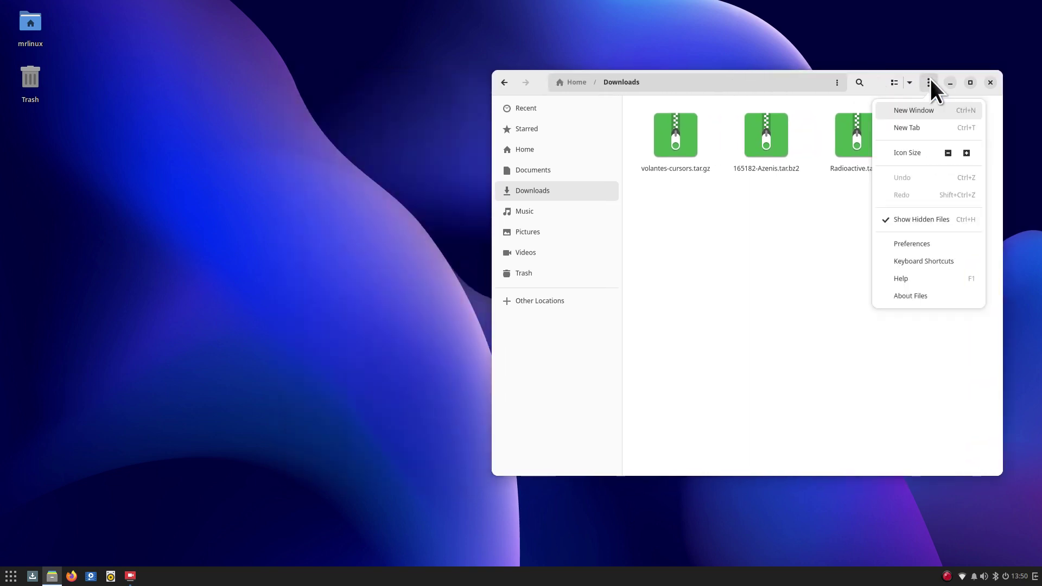
left_click(934, 113)
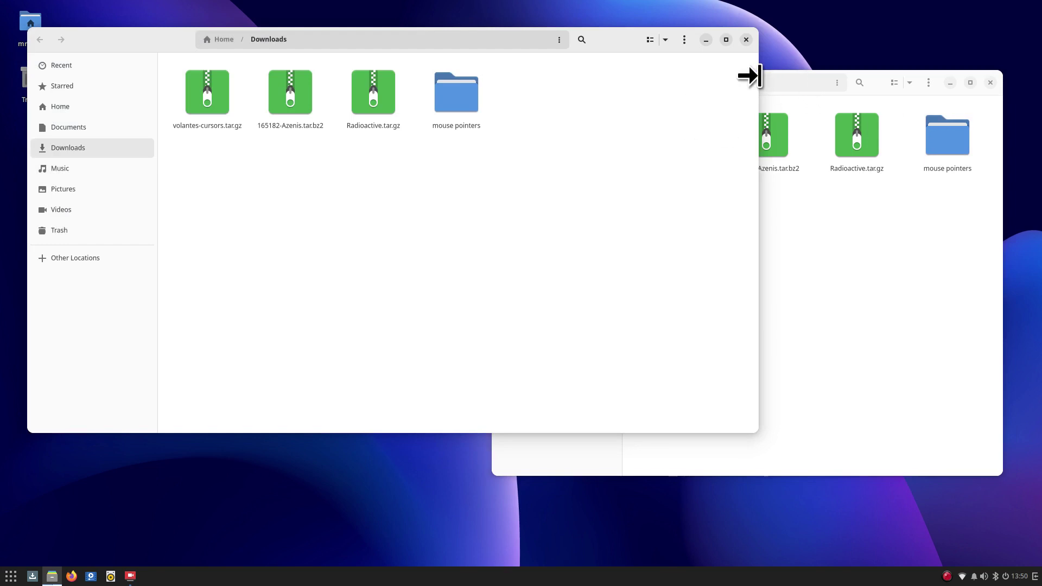
left_click_drag(757, 76, 452, 93)
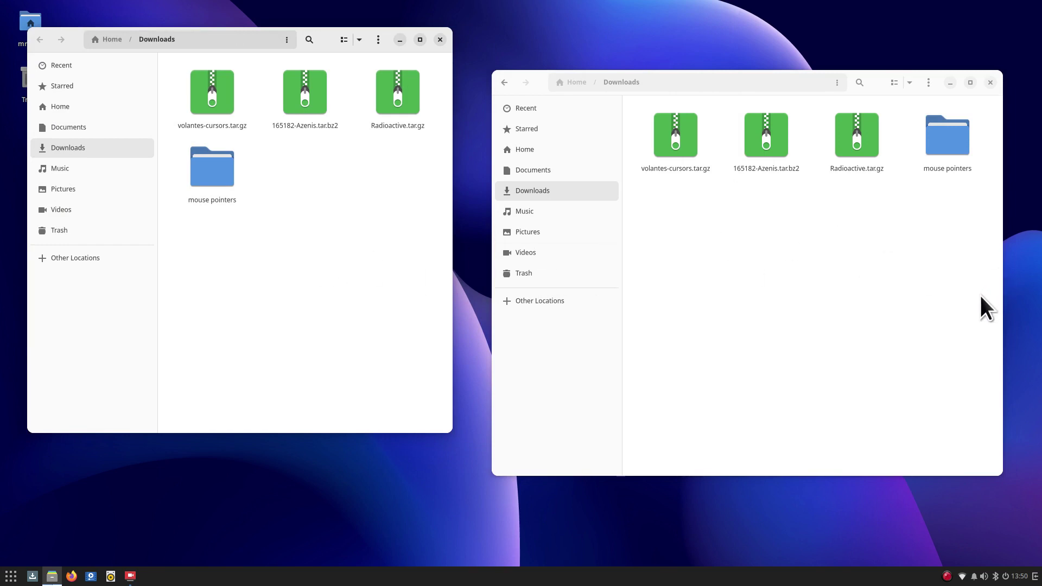
Open the .icons folder from Home in the original file manager window and line up the Downloads window beside it.
left_click(734, 252)
left_click(531, 149)
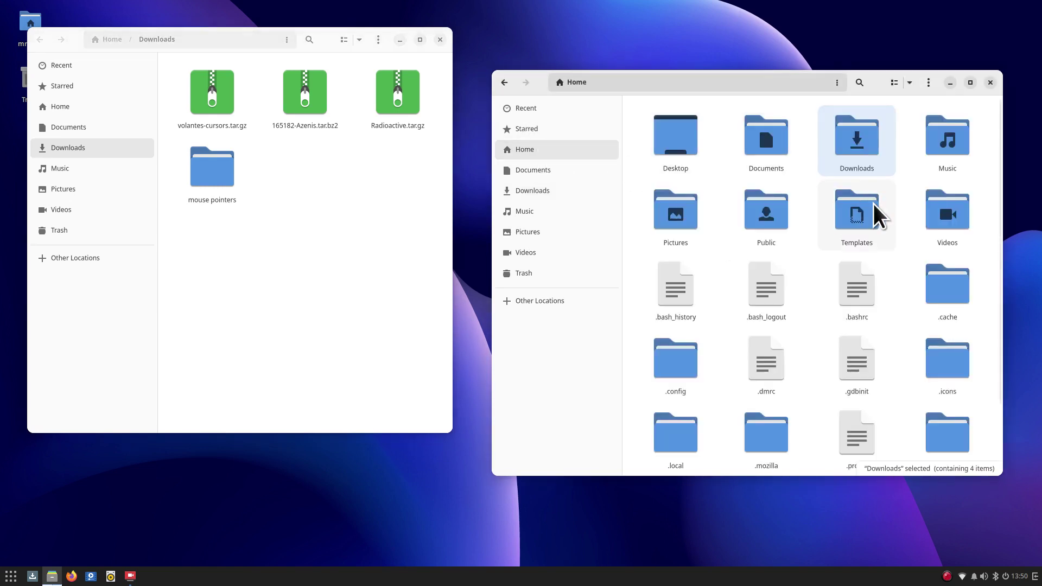
scroll(798, 342, "down", 3)
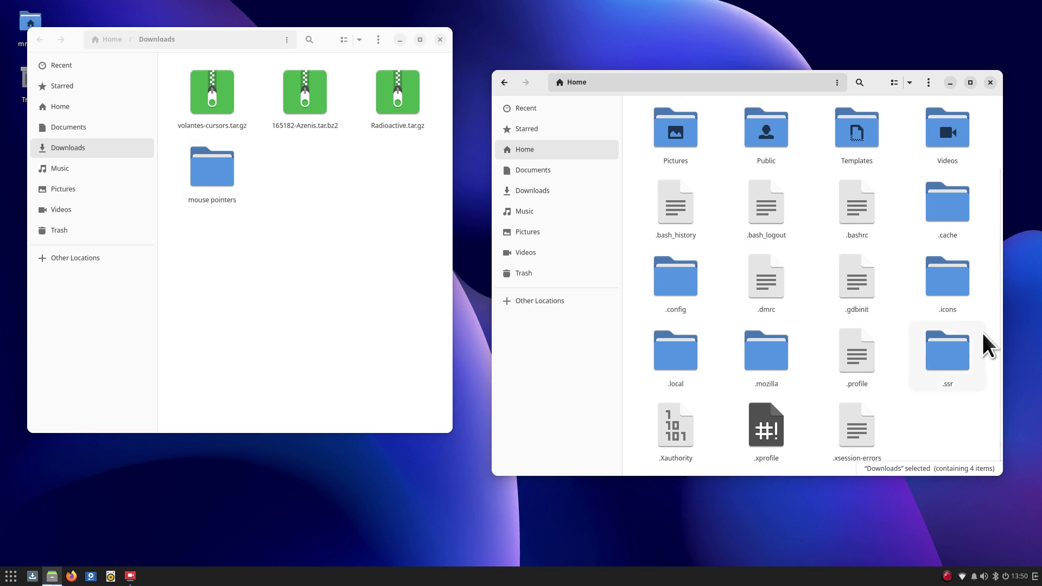
left_click(950, 279)
double_click(950, 279)
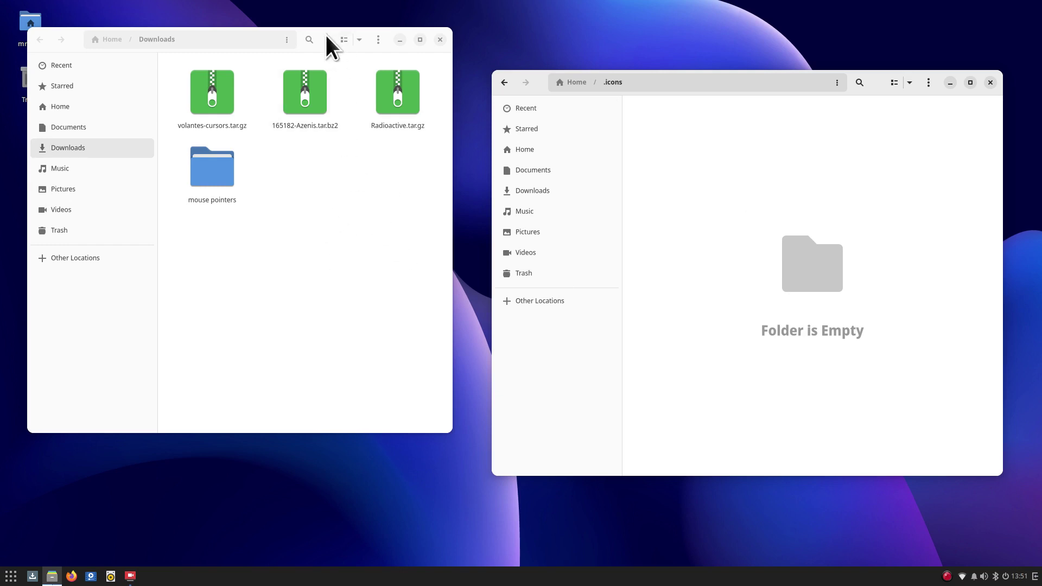
left_click_drag(325, 35, 329, 70)
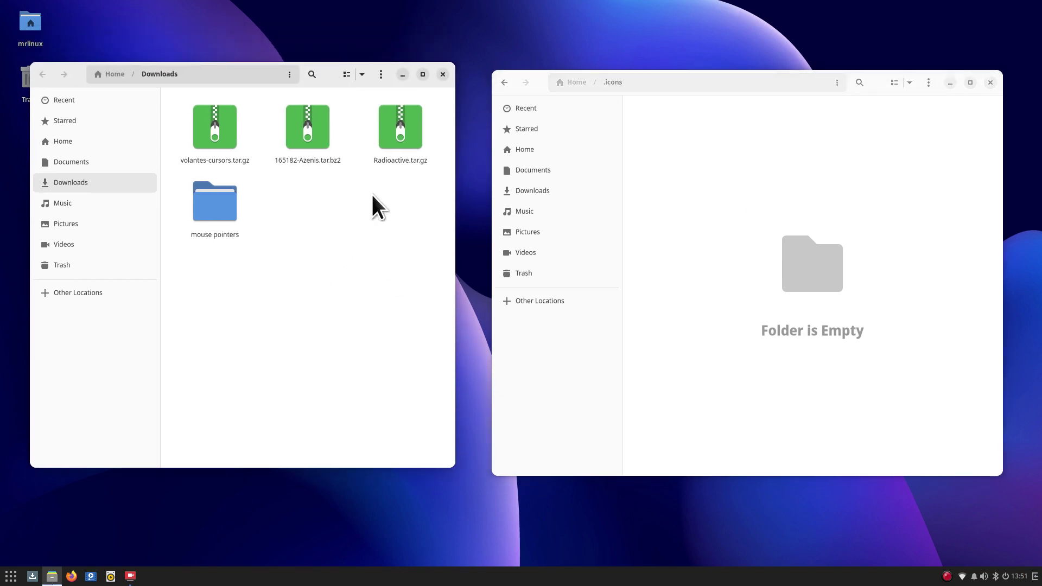
Extract Radioactive.tar.gz, check the extracted folder's contents, and move the Radioactive folder from Downloads into .icons.
right_click(392, 116)
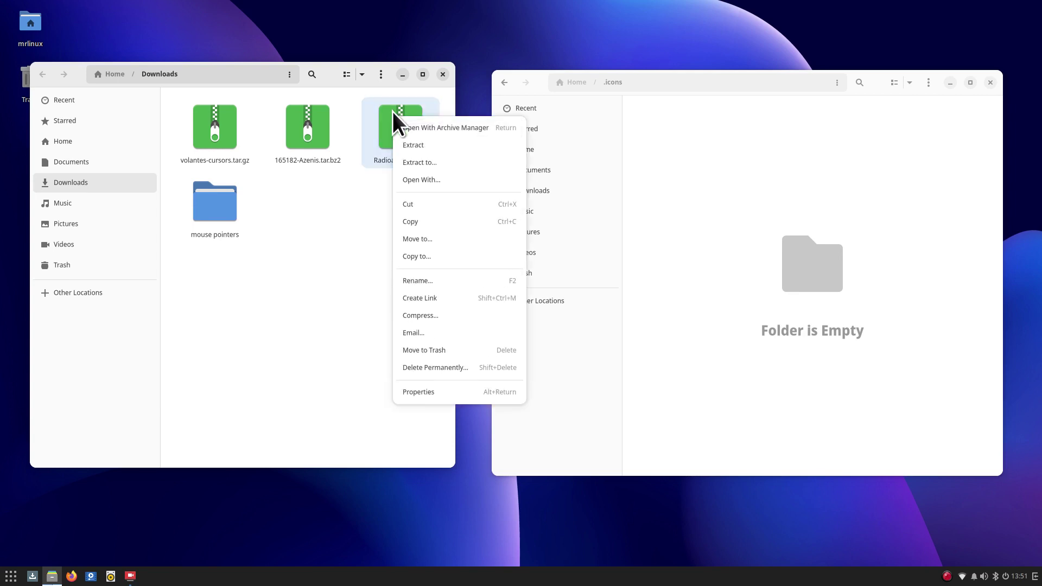
left_click(439, 142)
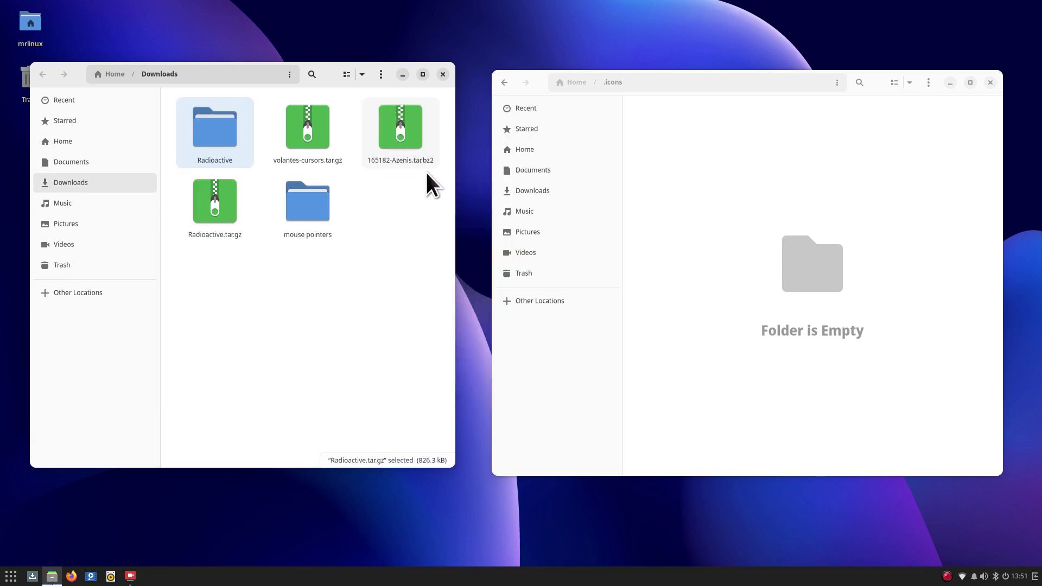
double_click(209, 126)
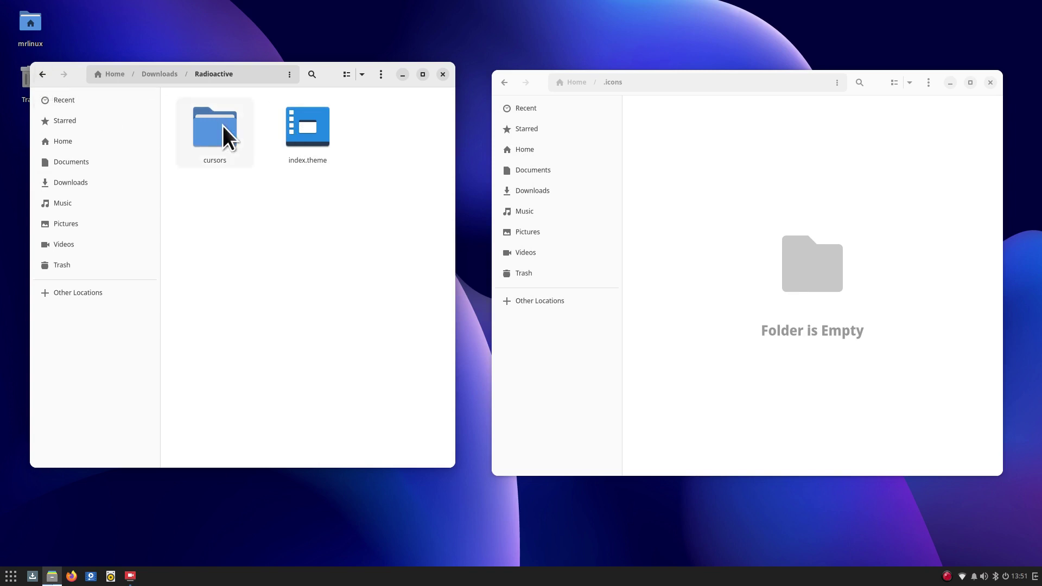
left_click(42, 74)
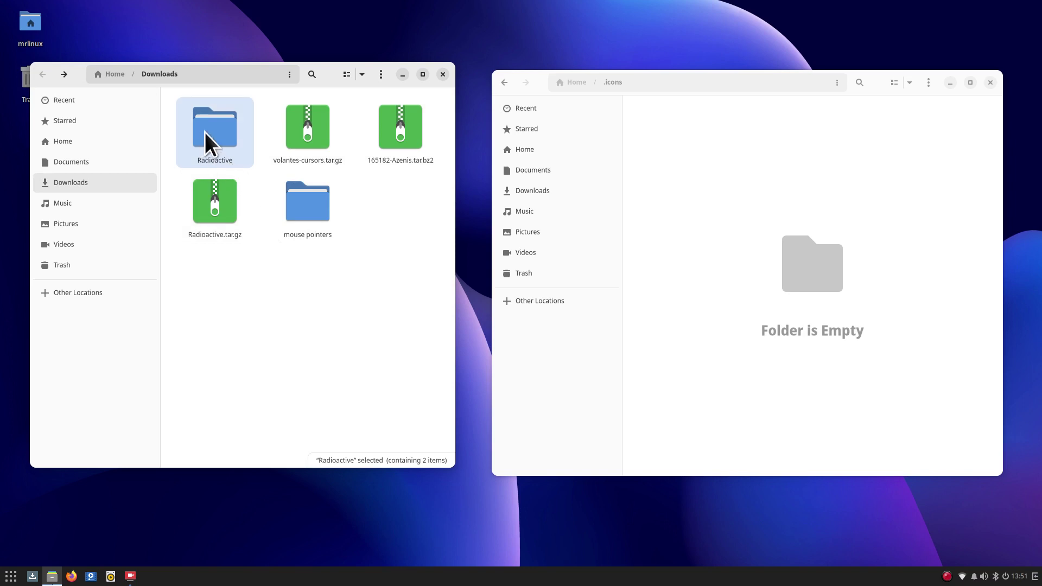
left_click_drag(206, 138, 733, 197)
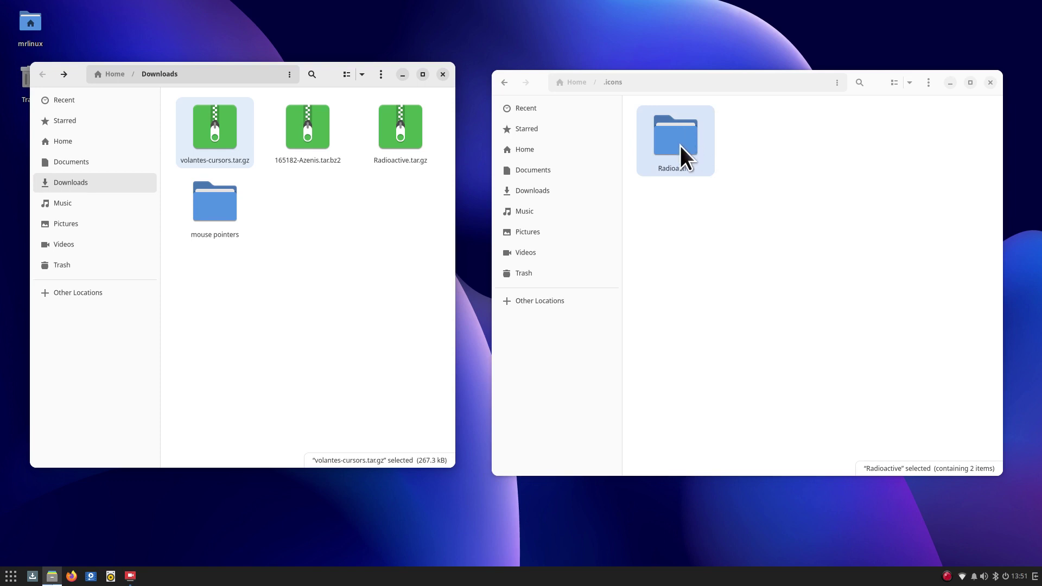
Set the cursor theme to Radioactive in Budgie Desktop Settings and close the settings.
right_click(432, 18)
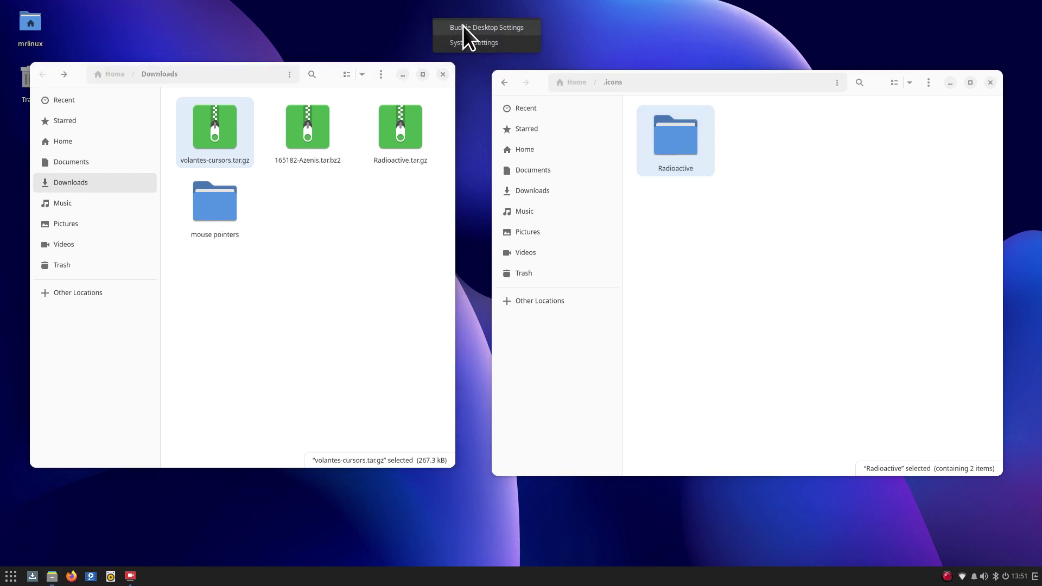
left_click(480, 27)
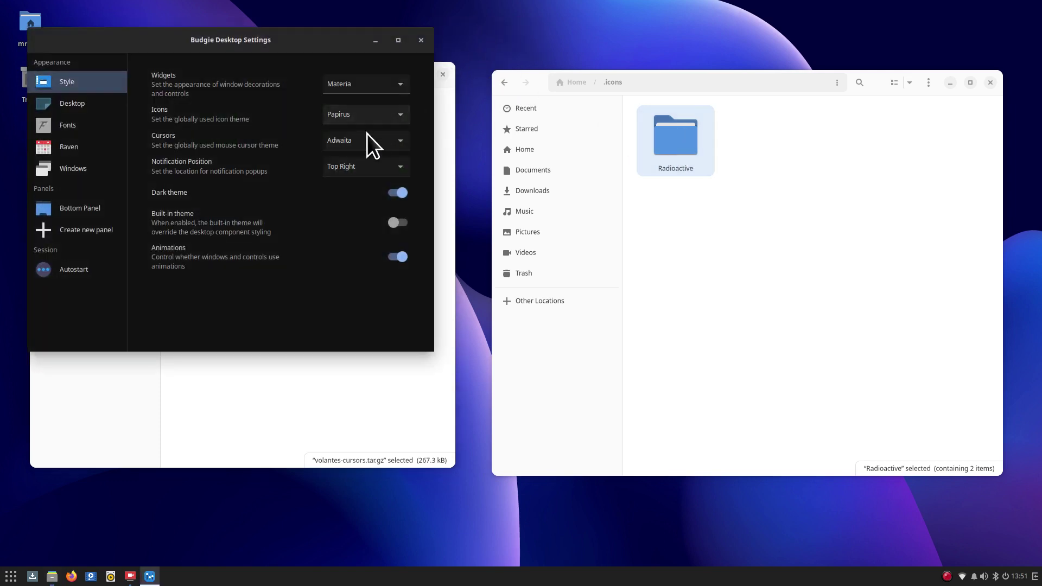
left_click(367, 136)
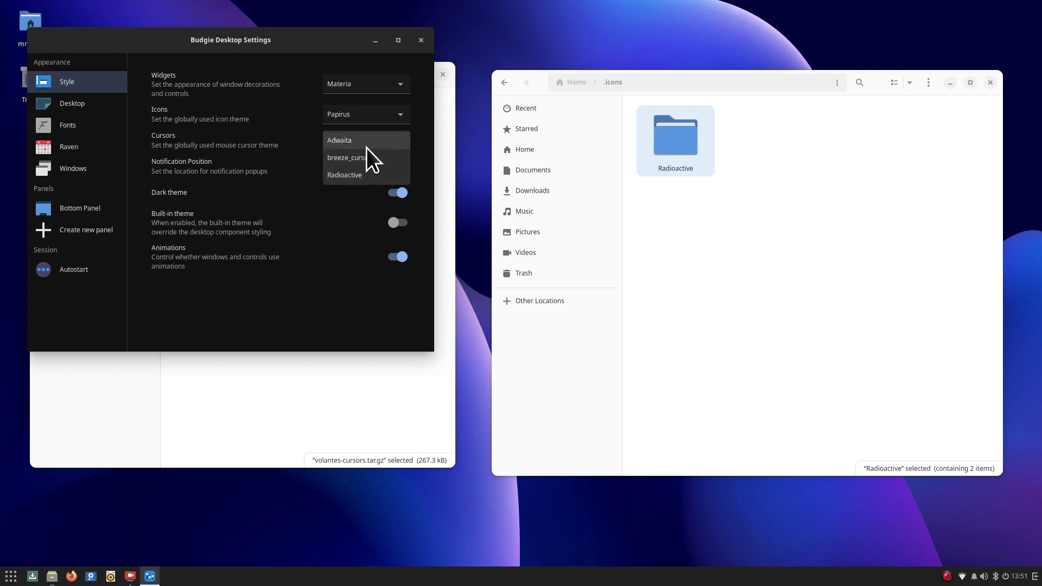
left_click(364, 177)
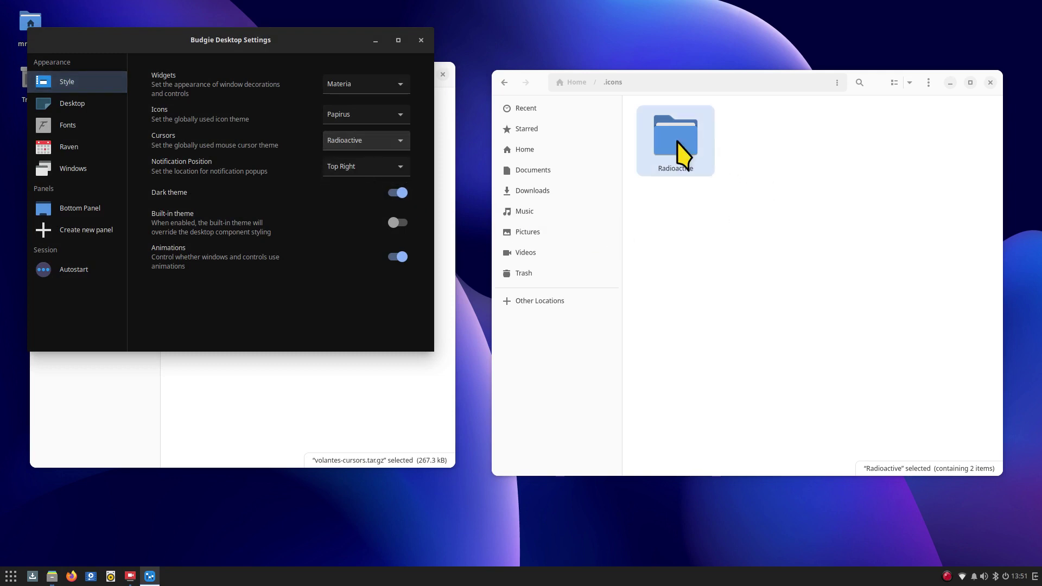
left_click(421, 40)
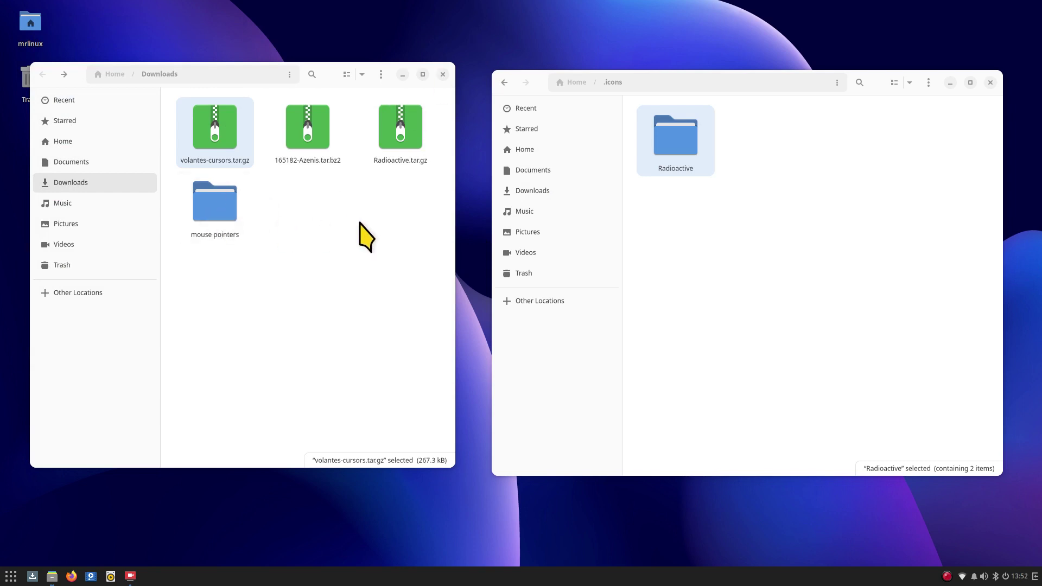
Extract 165182-Azenis.tar.bz2 in Downloads and look through the extracted folder and its nested Azenis folder.
right_click(307, 123)
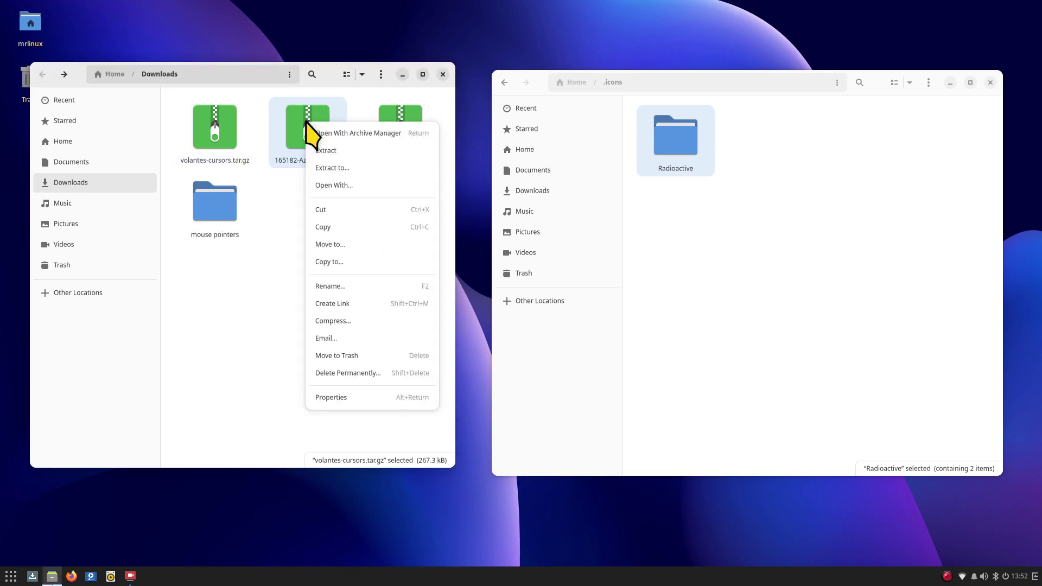
left_click(350, 151)
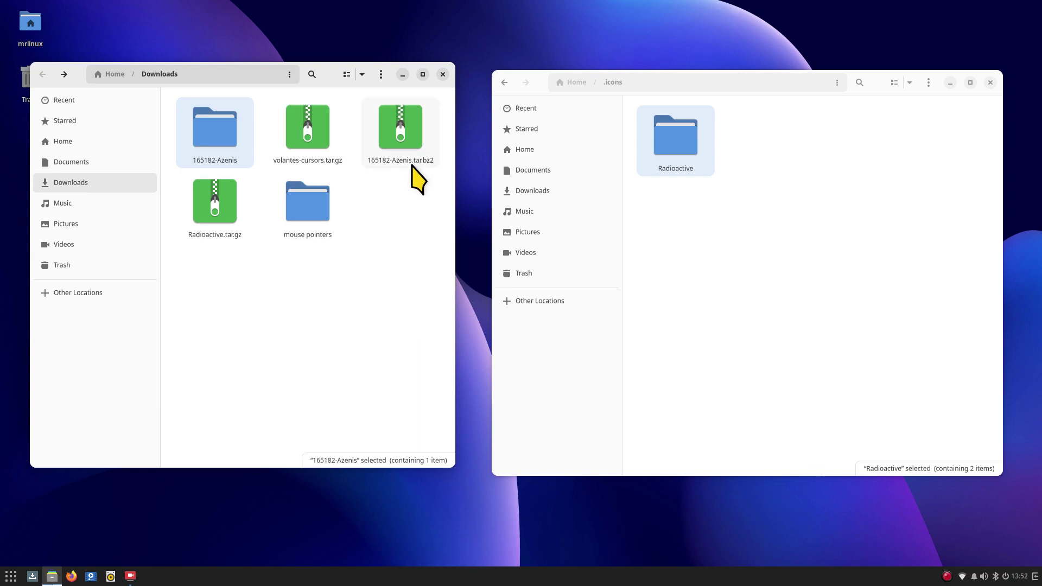
double_click(216, 142)
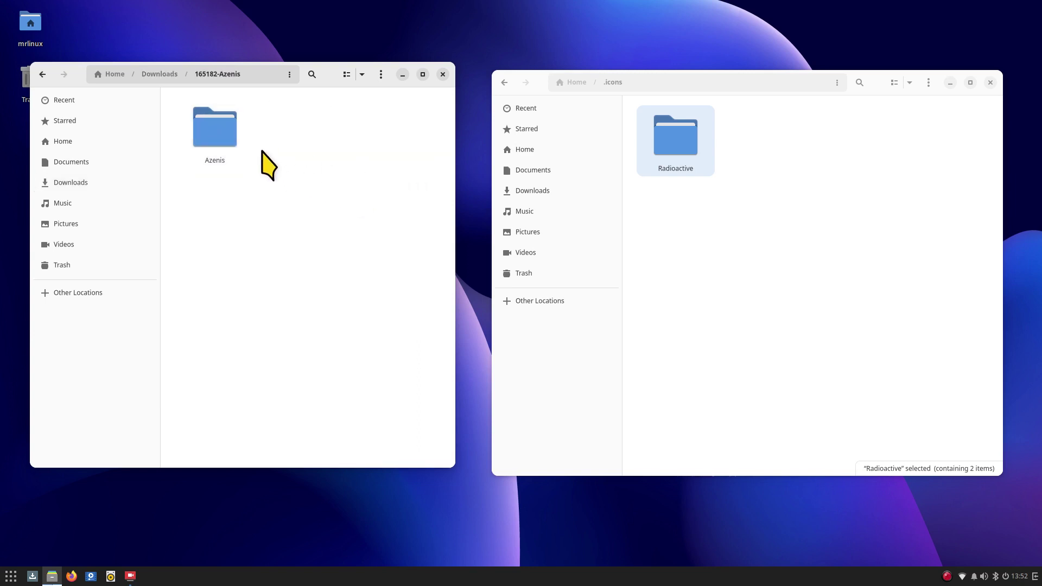
double_click(213, 136)
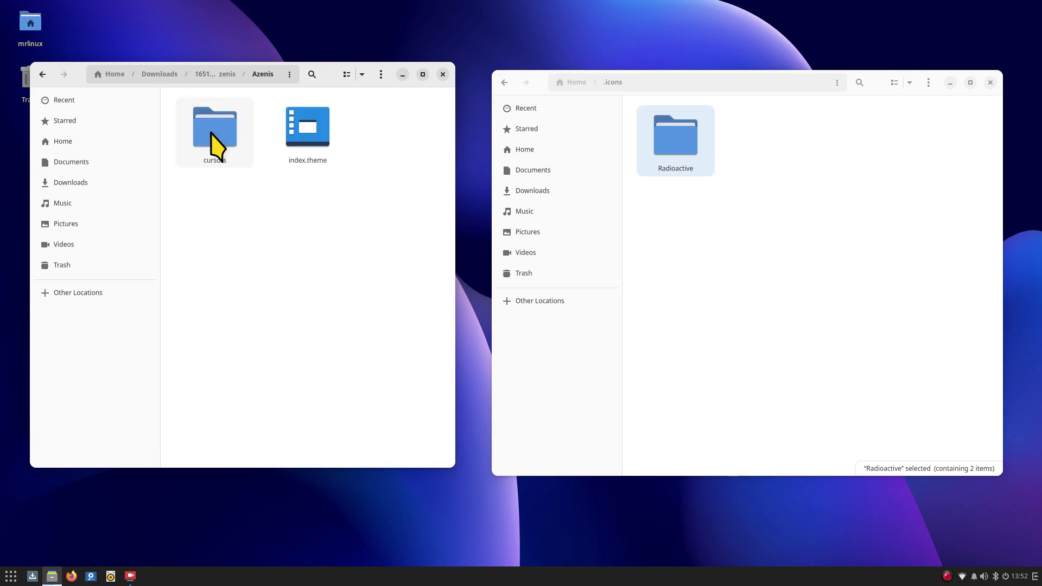
left_click(160, 74)
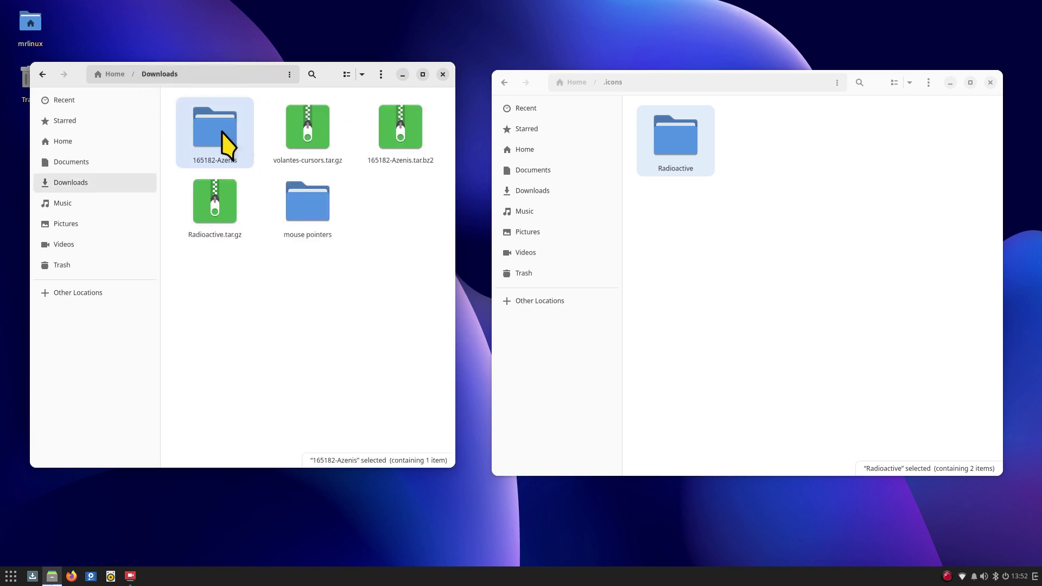
double_click(212, 131)
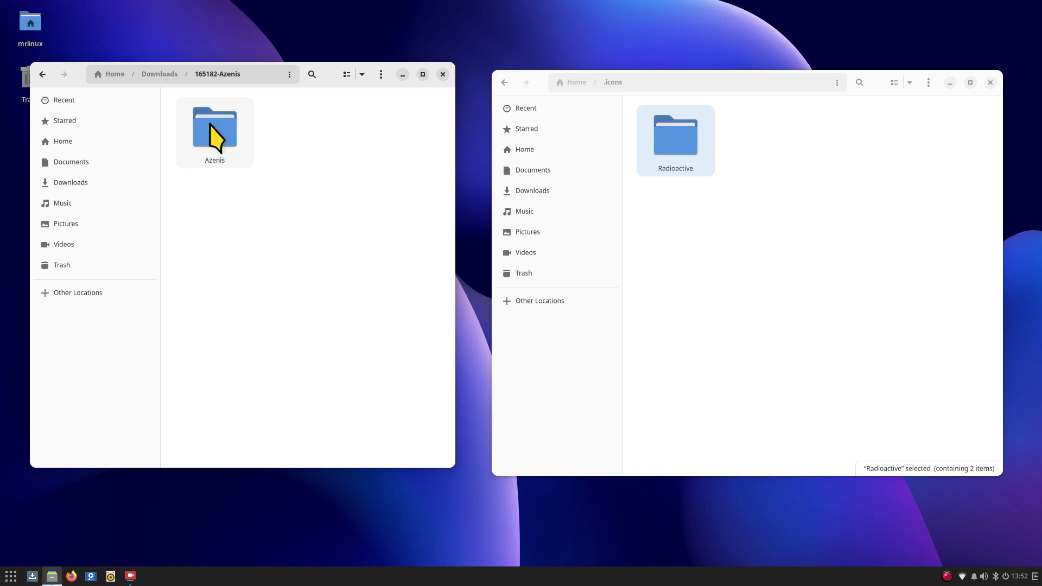
mouse_move(209, 125)
left_mouse_down()
mouse_move(763, 265)
mouse_move(791, 254)
mouse_move(260, 206)
mouse_move(172, 105)
mouse_move(166, 78)
mouse_move(228, 141)
mouse_move(218, 136)
left_mouse_up()
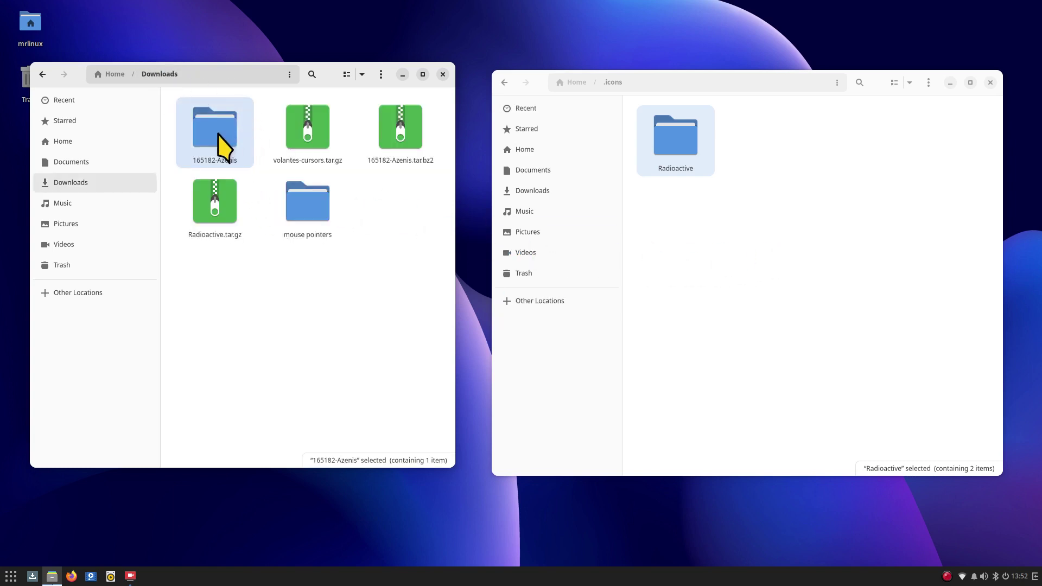
Review the available cursor themes in Budgie Desktop Settings and close the settings without changing the theme.
right_click(415, 11)
left_click(457, 20)
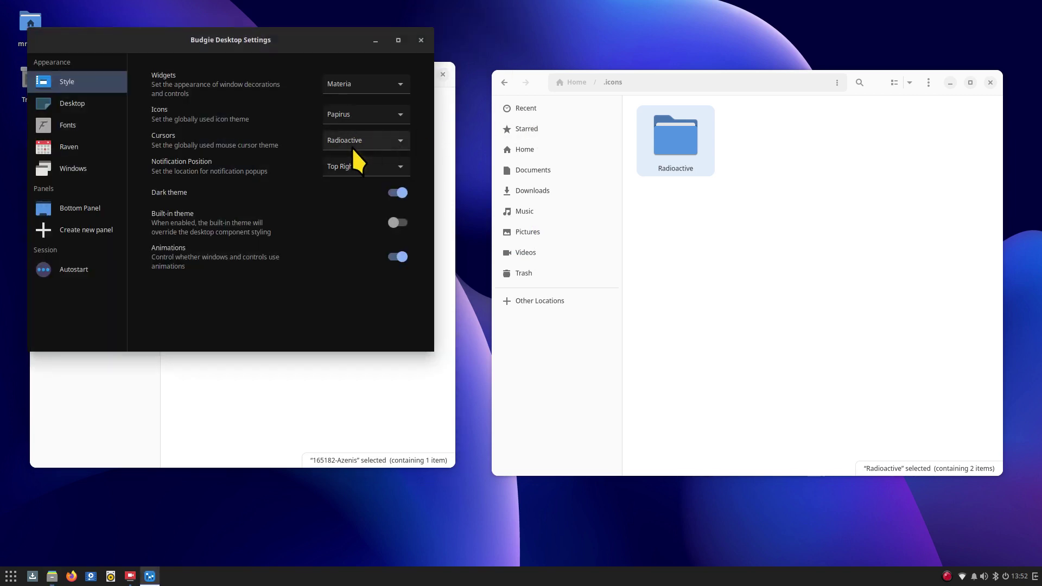
left_click(351, 139)
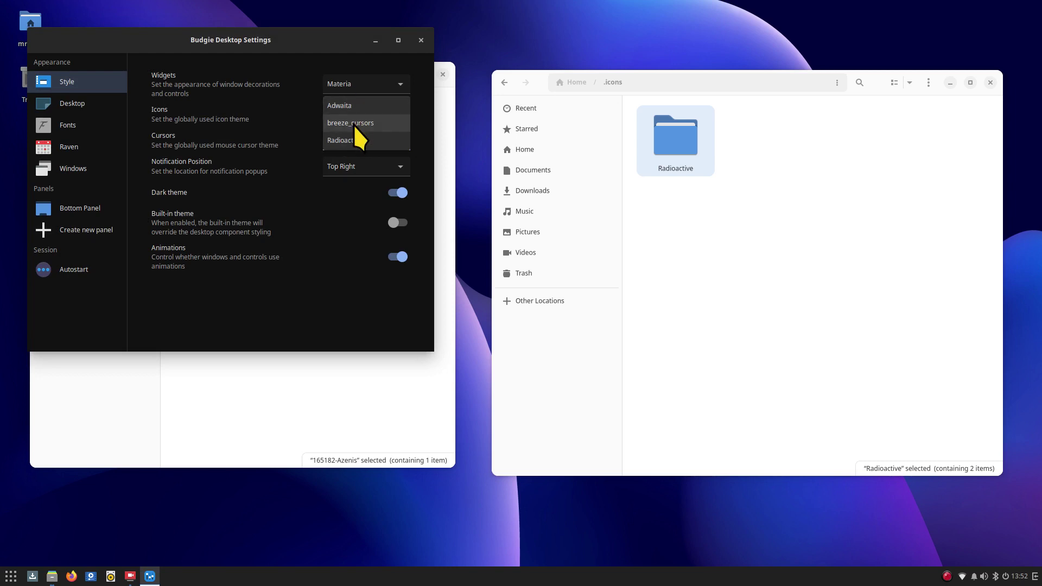
left_click(421, 41)
left_click(421, 41)
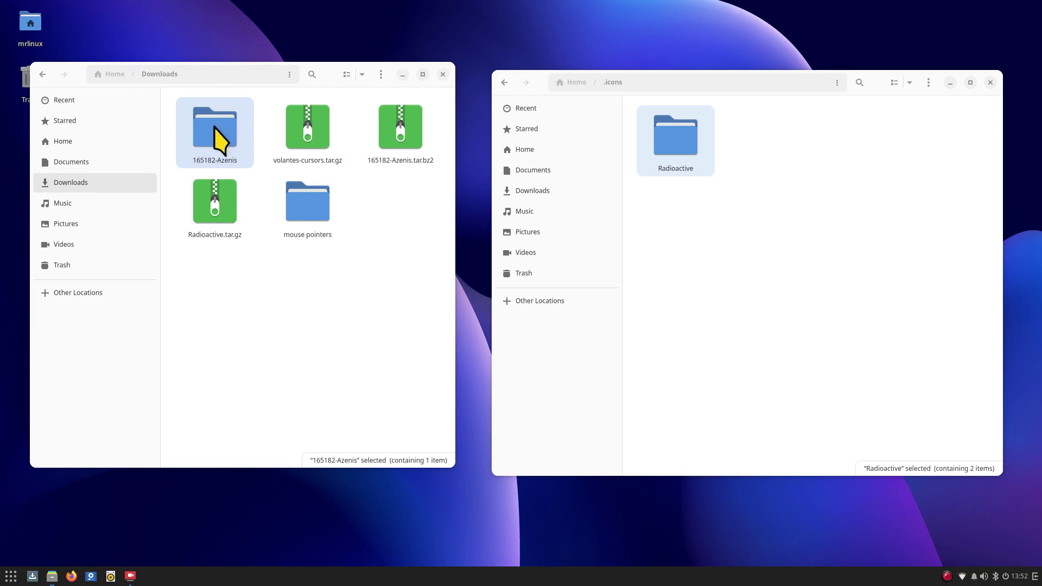
Move the outer 165182-Azenis folder into .icons and check the cursor theme choices in Budgie Desktop Settings.
left_click_drag(211, 128, 762, 238)
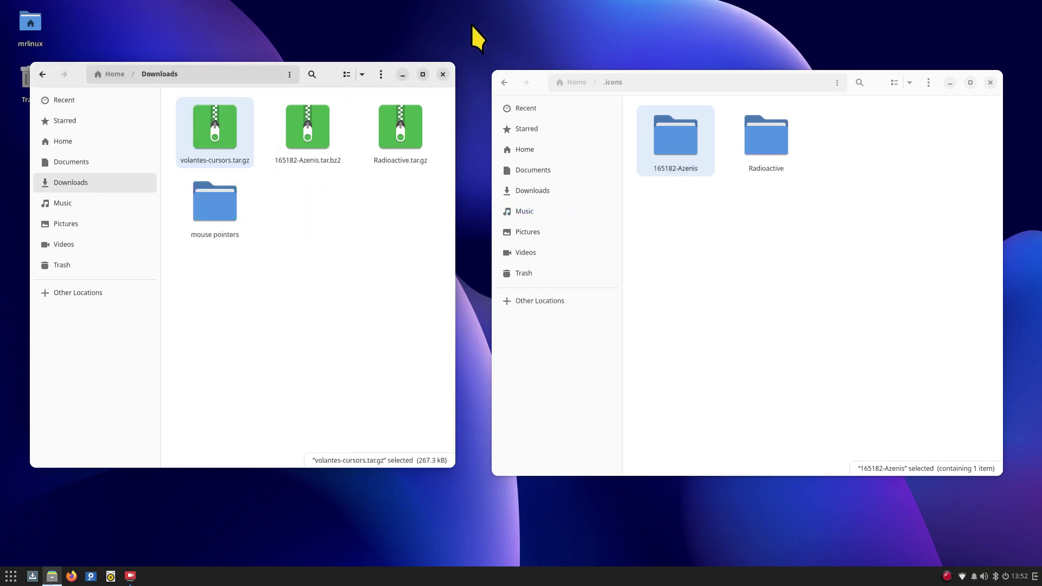
right_click(385, 17)
left_click(424, 37)
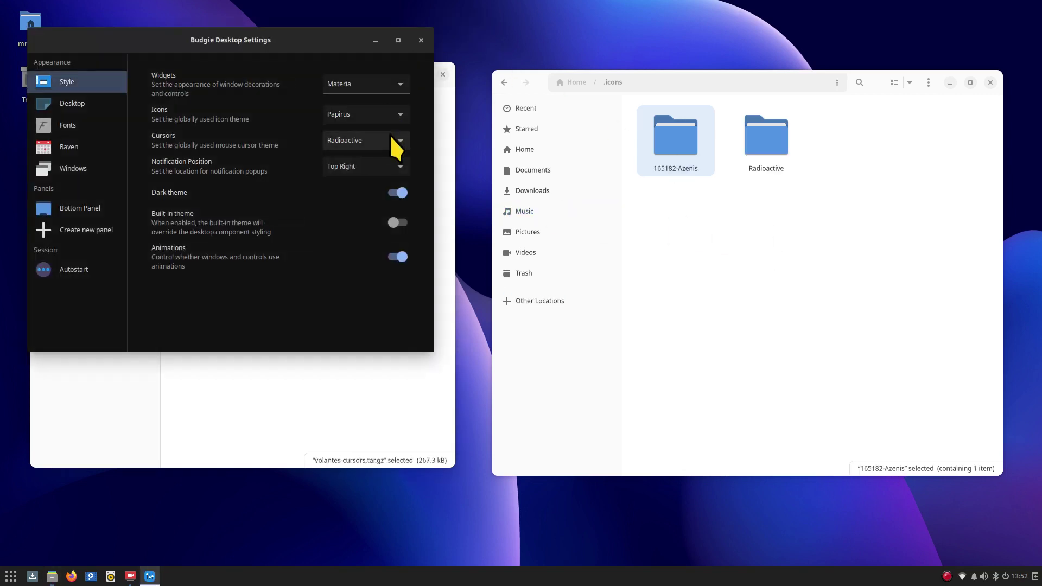
left_click(392, 140)
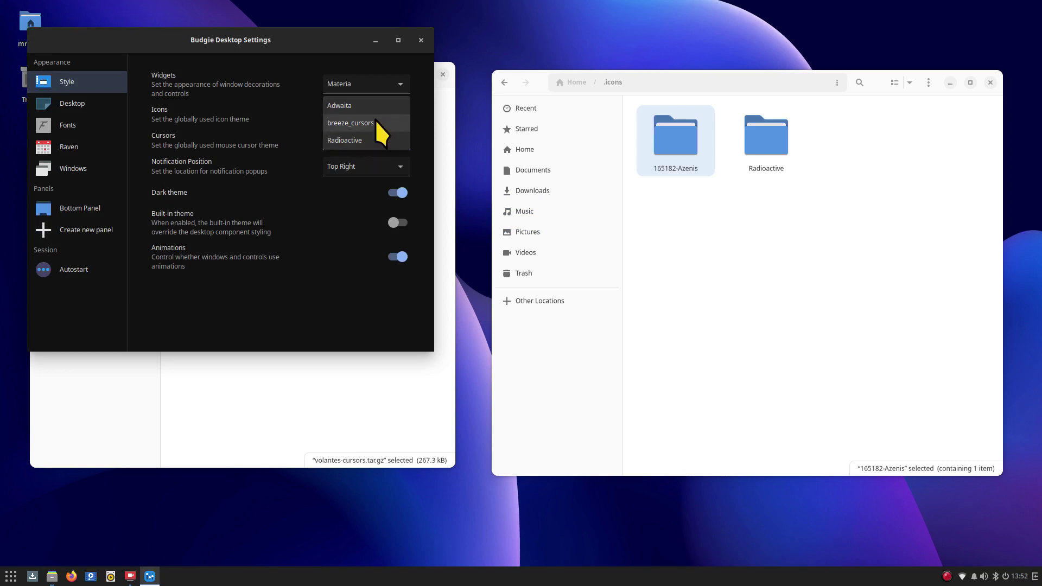
left_click(528, 27)
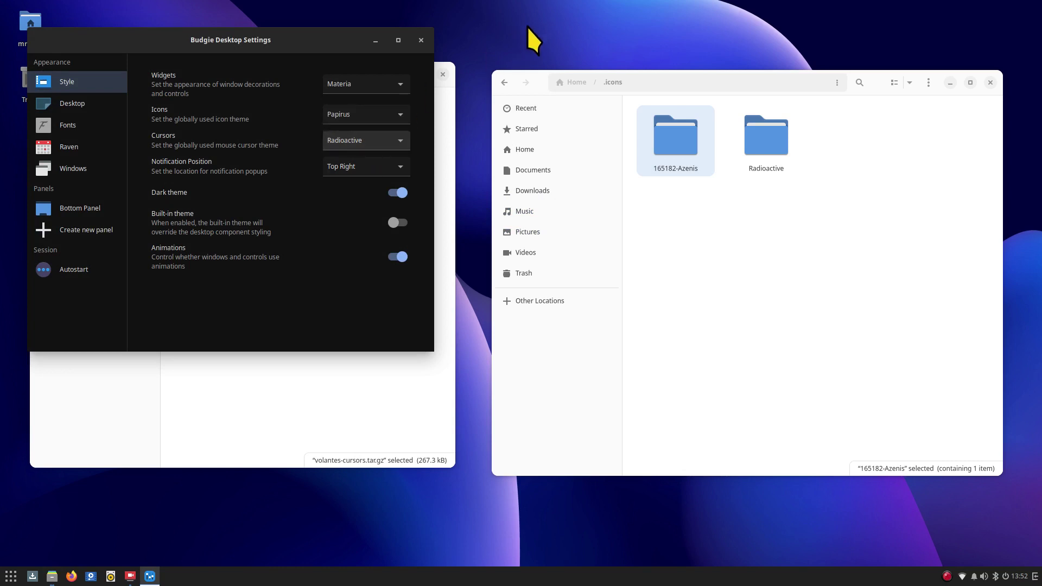
left_click(421, 40)
Move the 165182-Azenis folder from .icons to the trash.
left_click(726, 291)
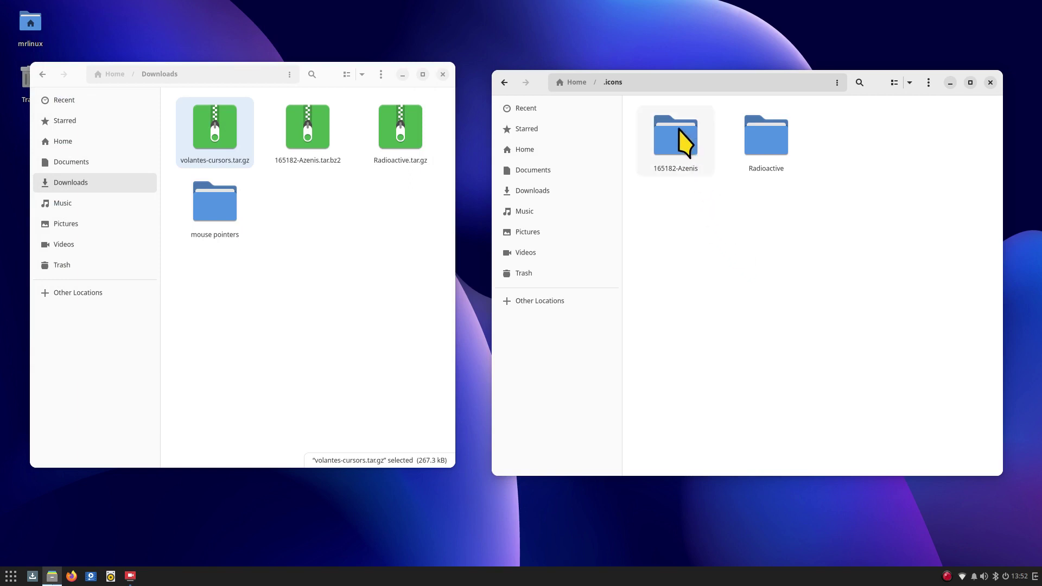
left_click(683, 143)
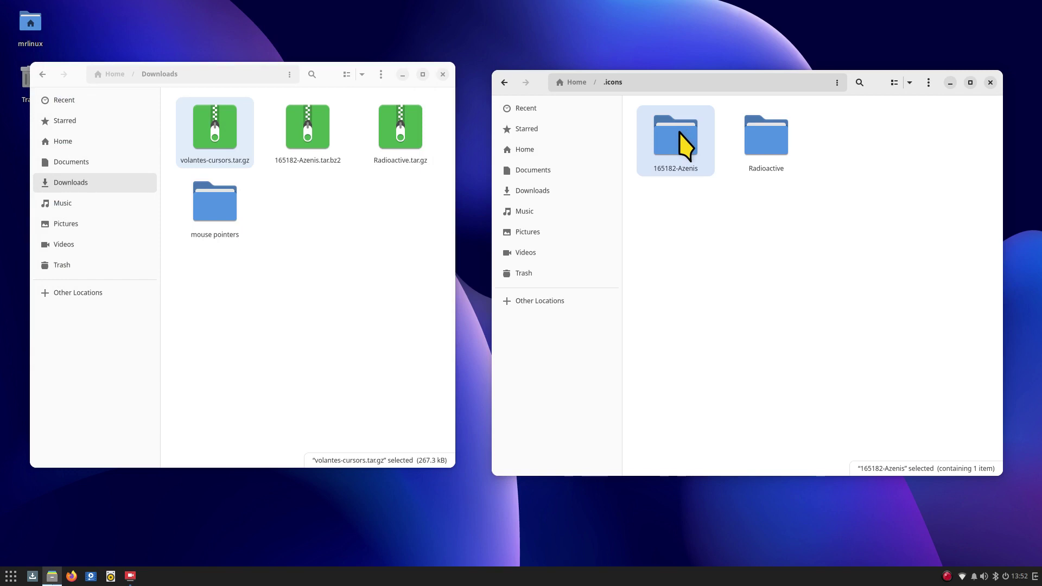
key("Delete")
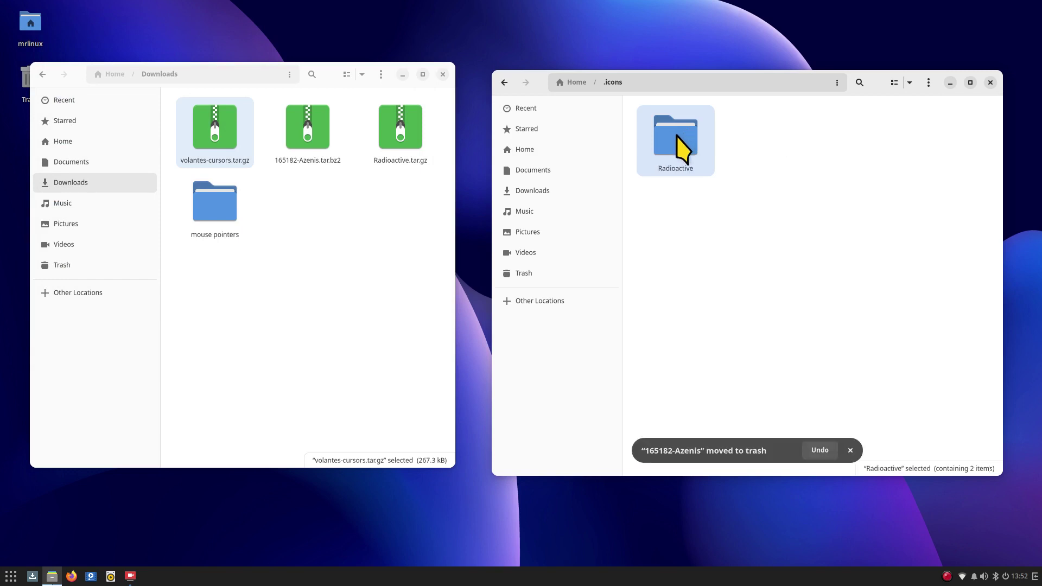
Extract 165182-Azenis.tar.bz2 again, move only its inner Azenis folder into .icons, and return to Downloads.
left_click(303, 163)
right_click(304, 118)
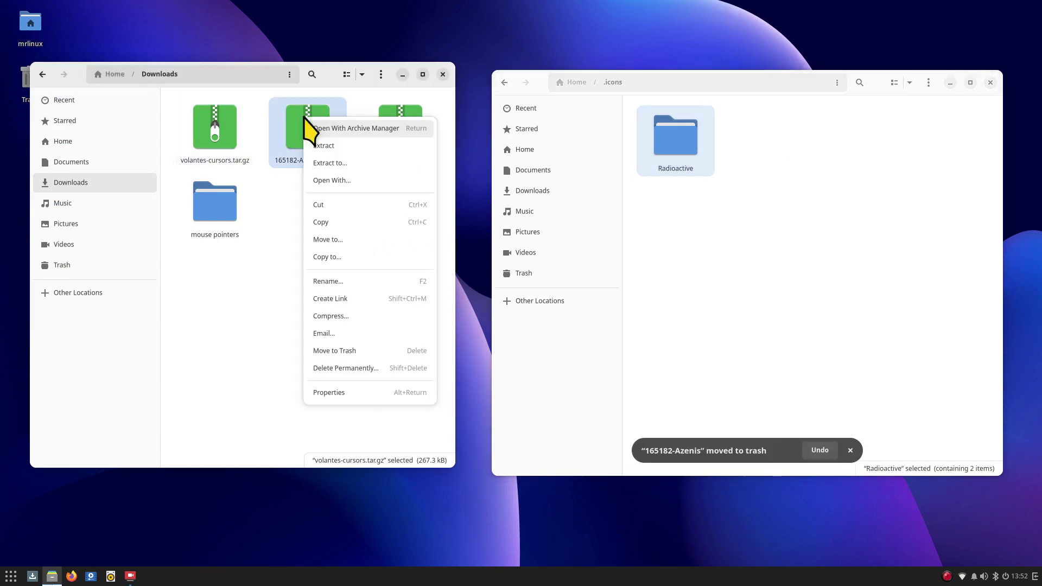
left_click(345, 146)
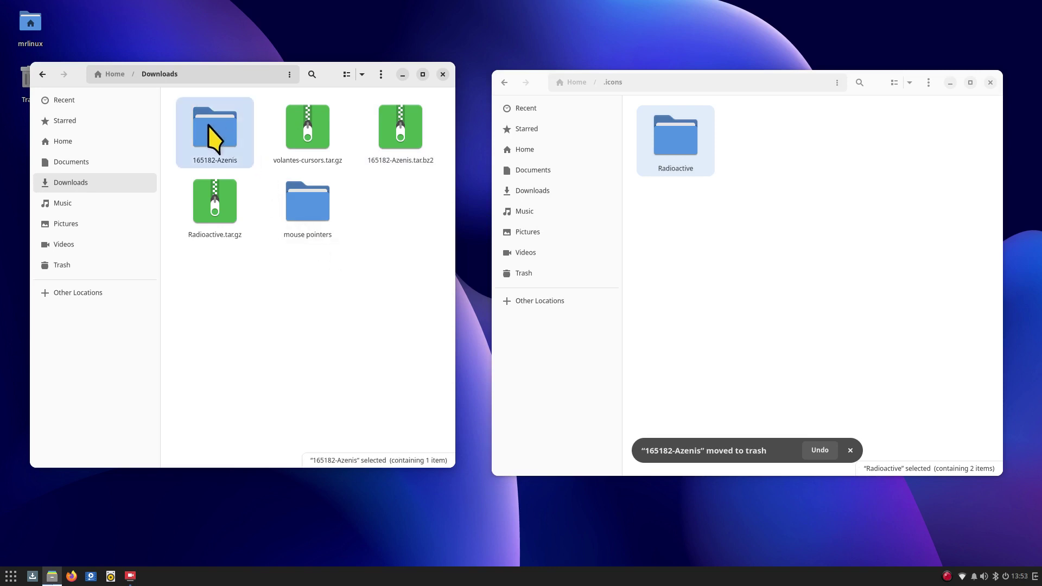
double_click(213, 135)
left_click_drag(209, 135, 819, 278)
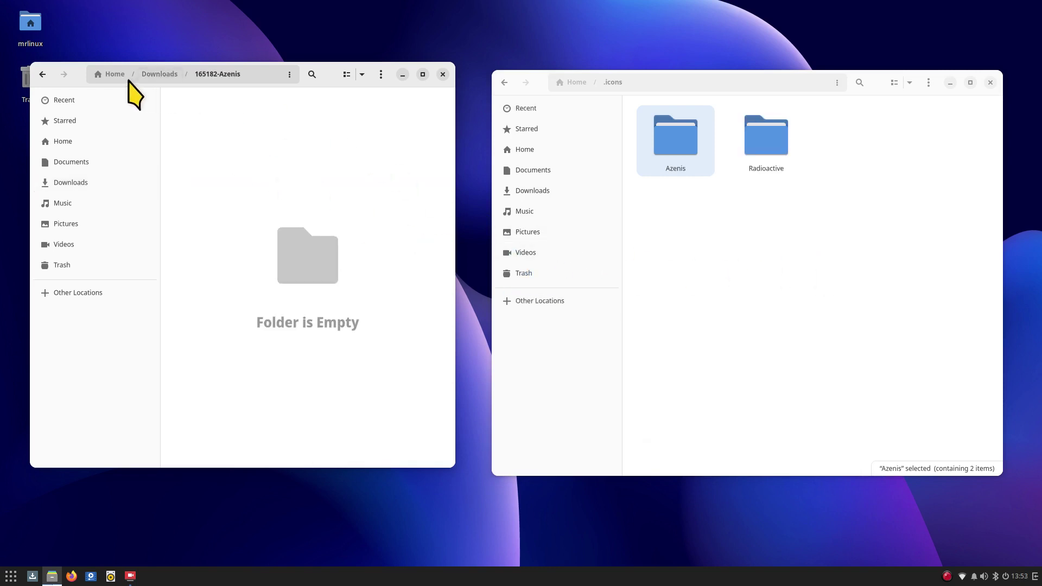
left_click(157, 74)
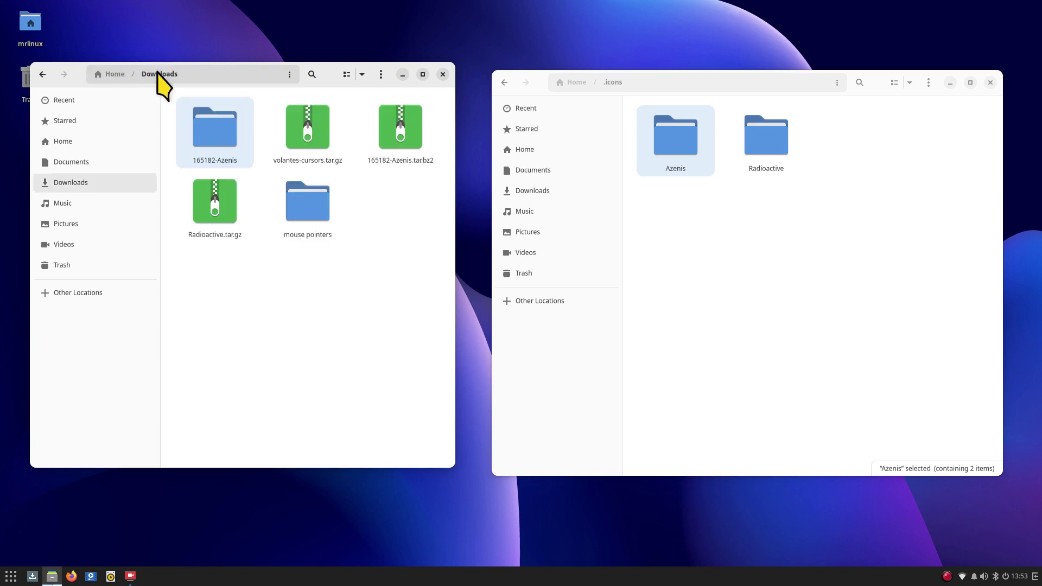
Set the cursor theme to Azenis in Budgie Desktop Settings.
right_click(383, 8)
left_click(411, 15)
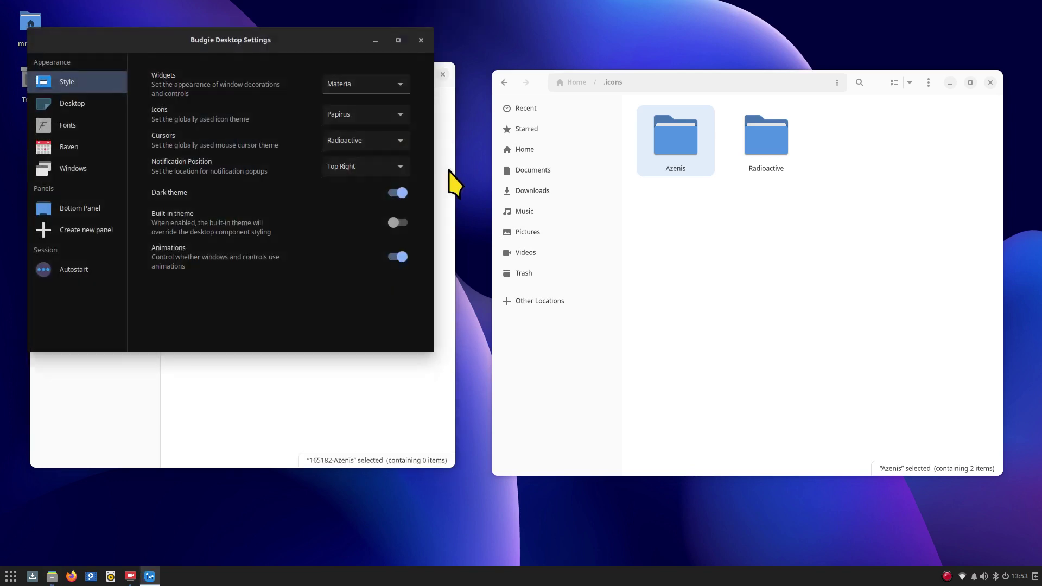
left_click(360, 140)
left_click(361, 109)
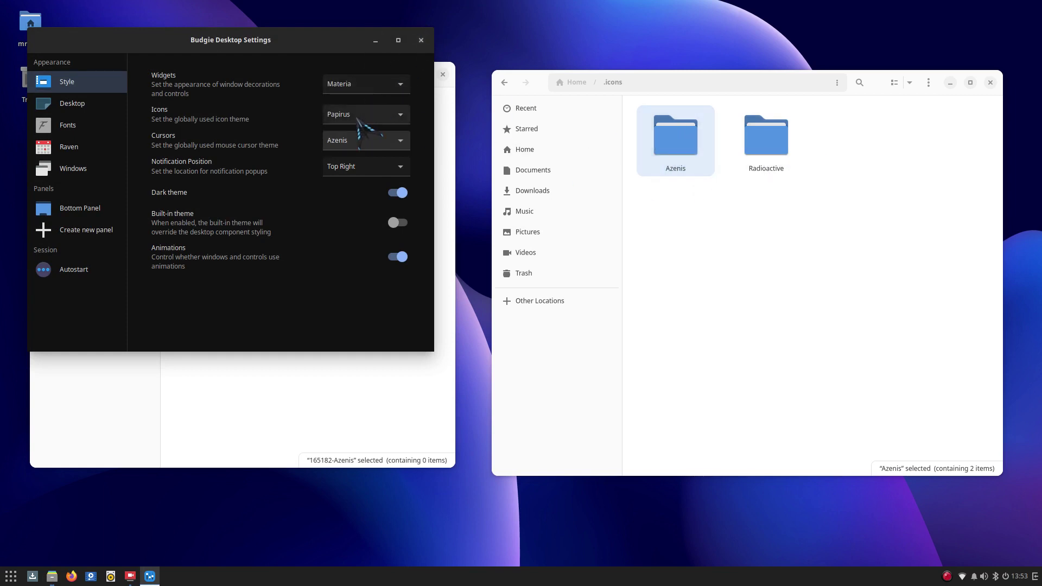
Switch the cursor theme back to Radioactive and close Budgie Desktop Settings.
left_click(361, 140)
left_click(360, 175)
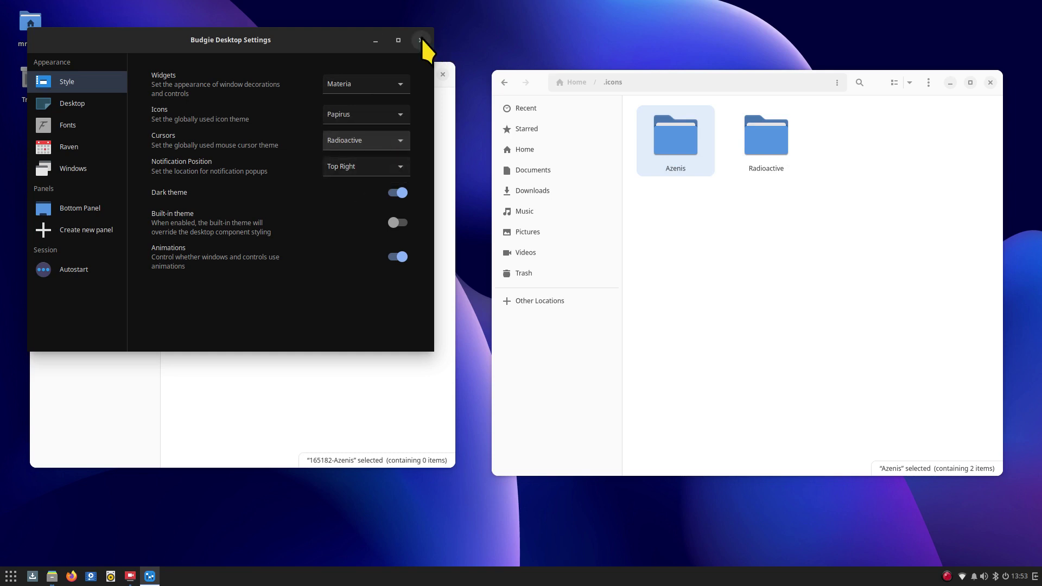
left_click(421, 39)
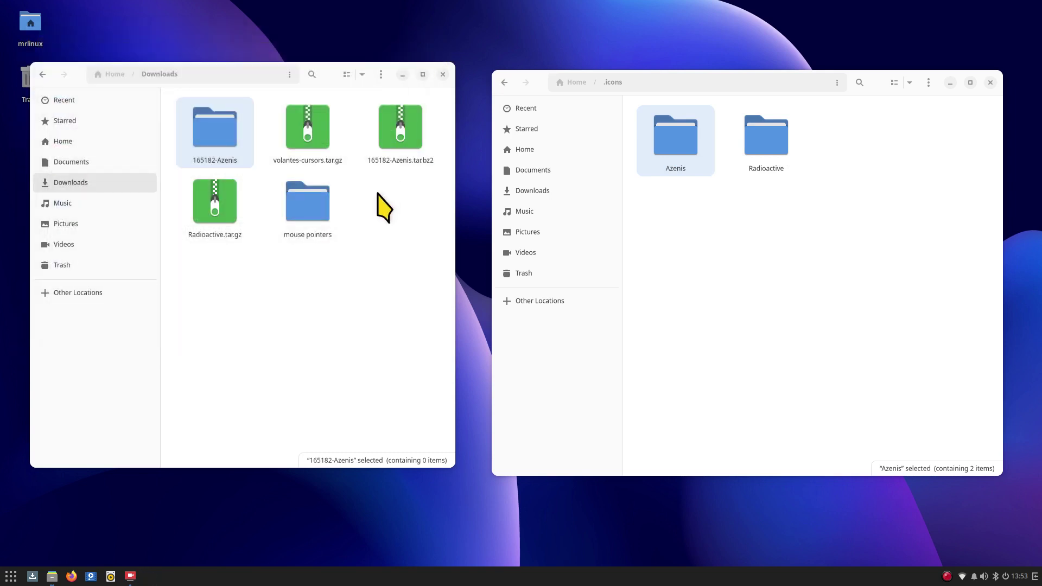
Check the contents of the leftover 165182-Azenis folder in Downloads and move that folder to the trash.
double_click(238, 145)
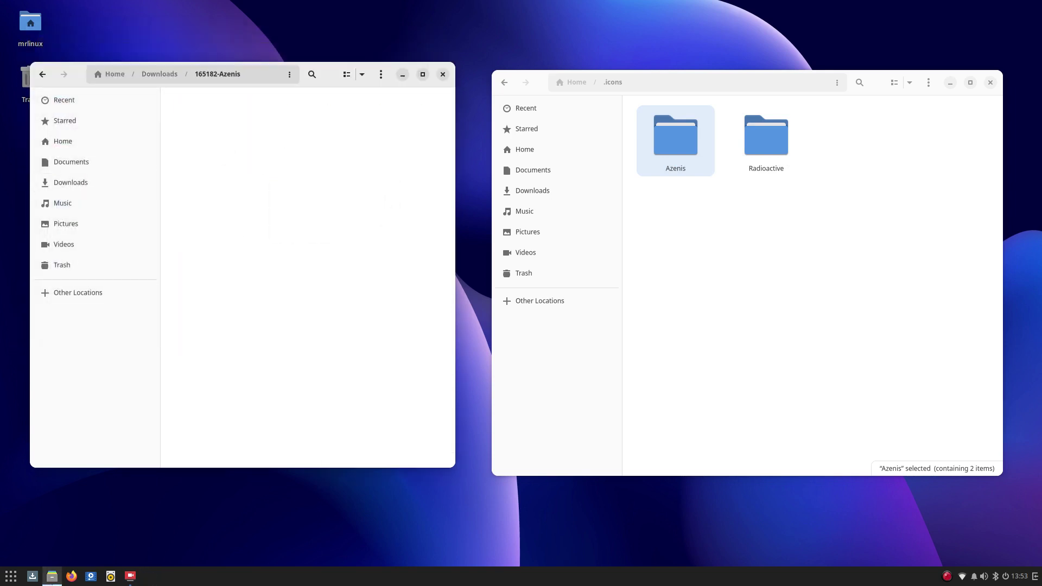
left_click(42, 74)
left_click(271, 117)
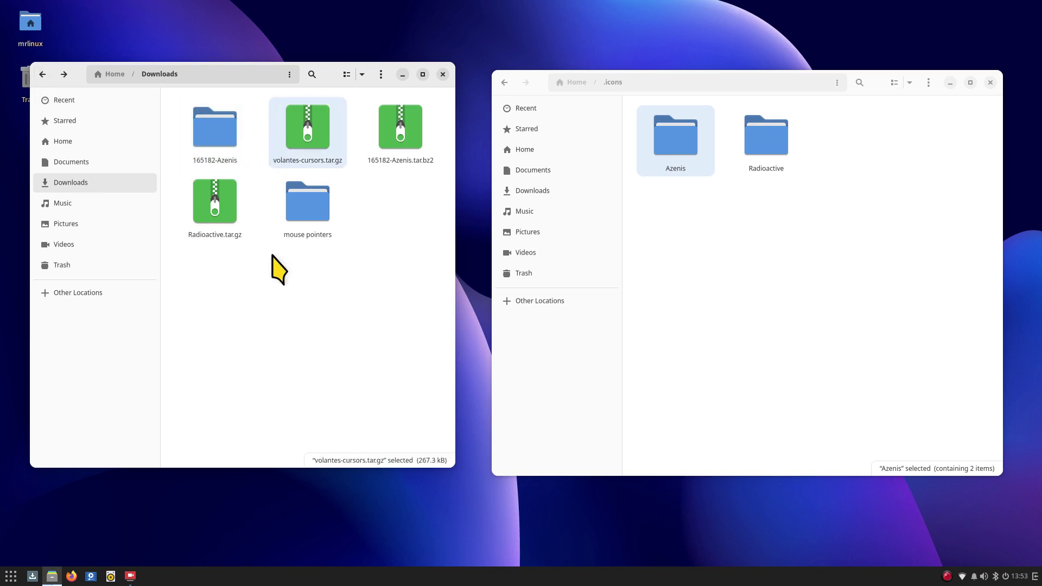
left_click(268, 269)
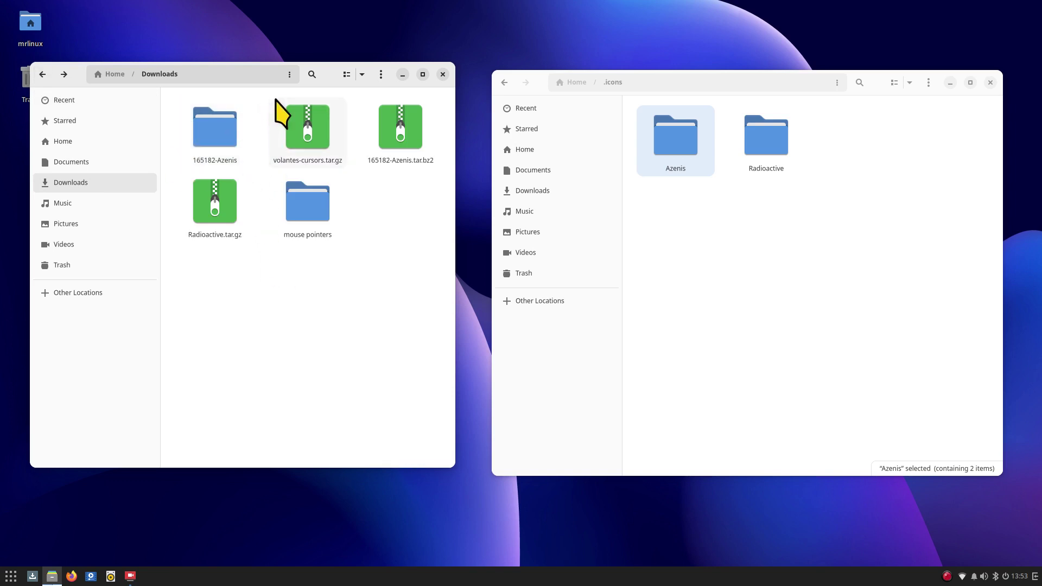
mouse_move(279, 112)
left_mouse_down()
mouse_move(226, 155)
mouse_move(285, 119)
left_mouse_up()
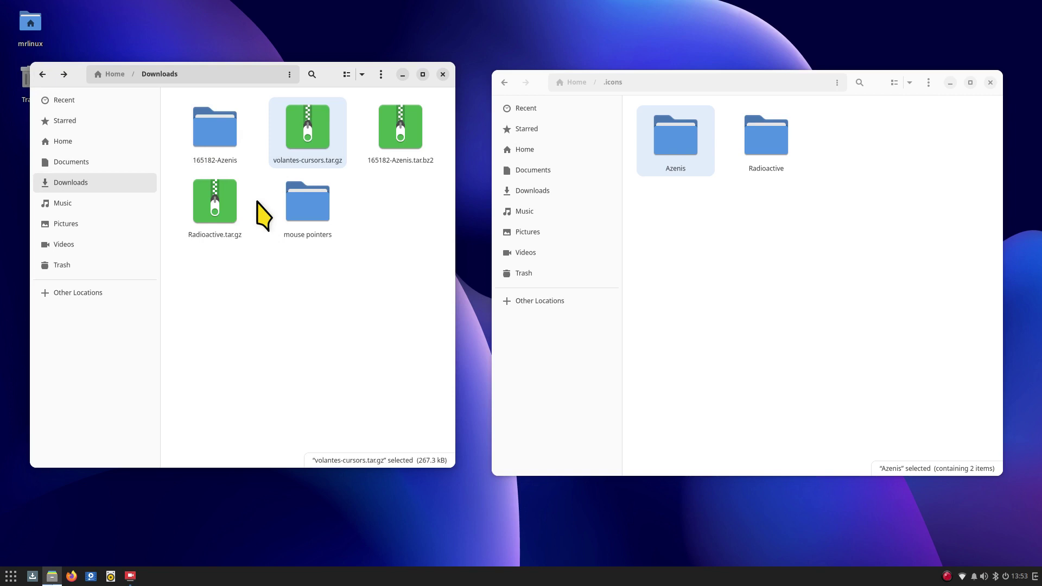
right_click(216, 129)
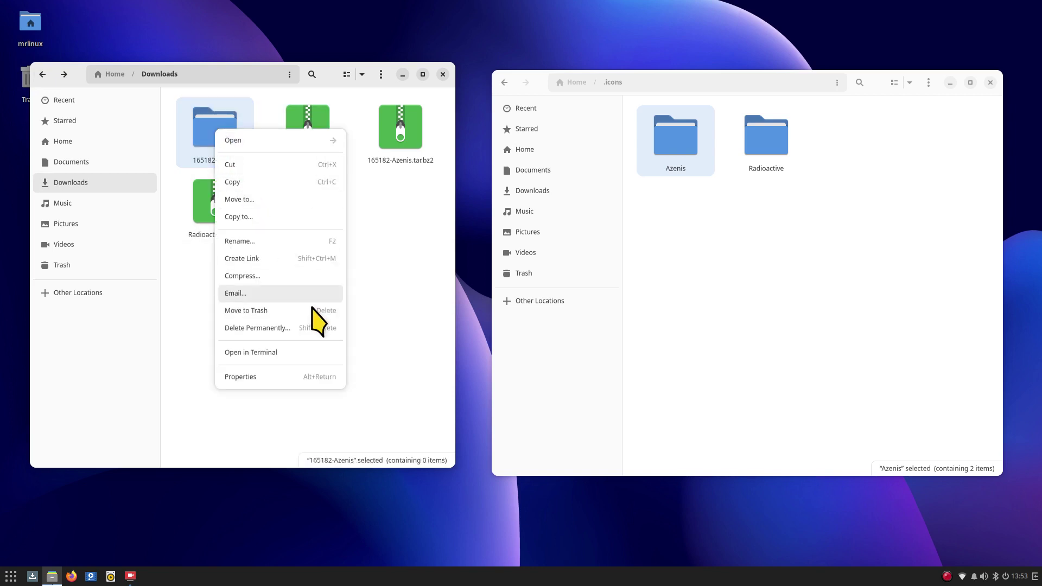
left_click(287, 305)
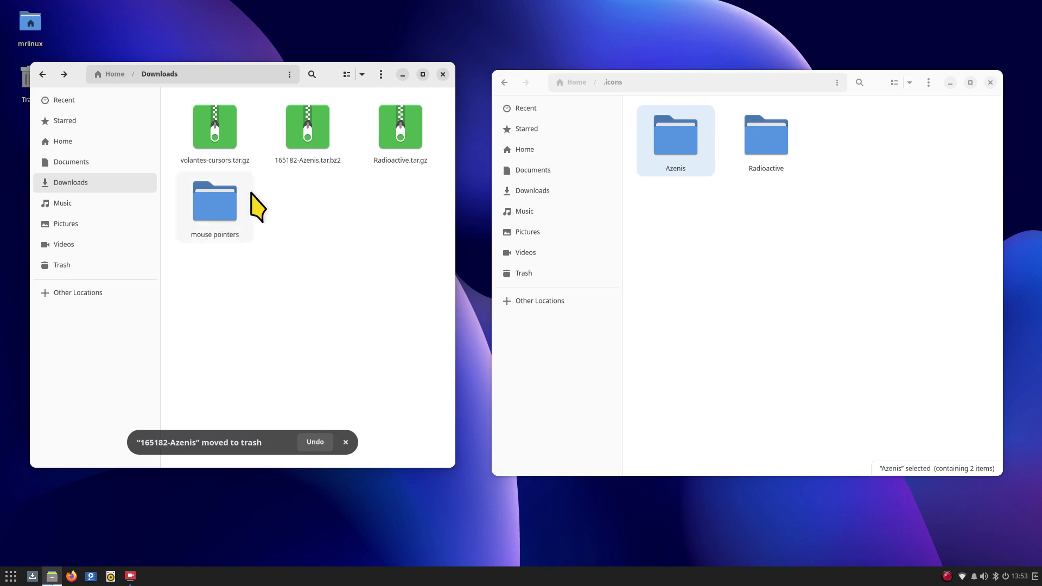
Extract volantes-cursors.tar.gz in Downloads and move only its inner volantes_cursors folder into .icons.
right_click(215, 130)
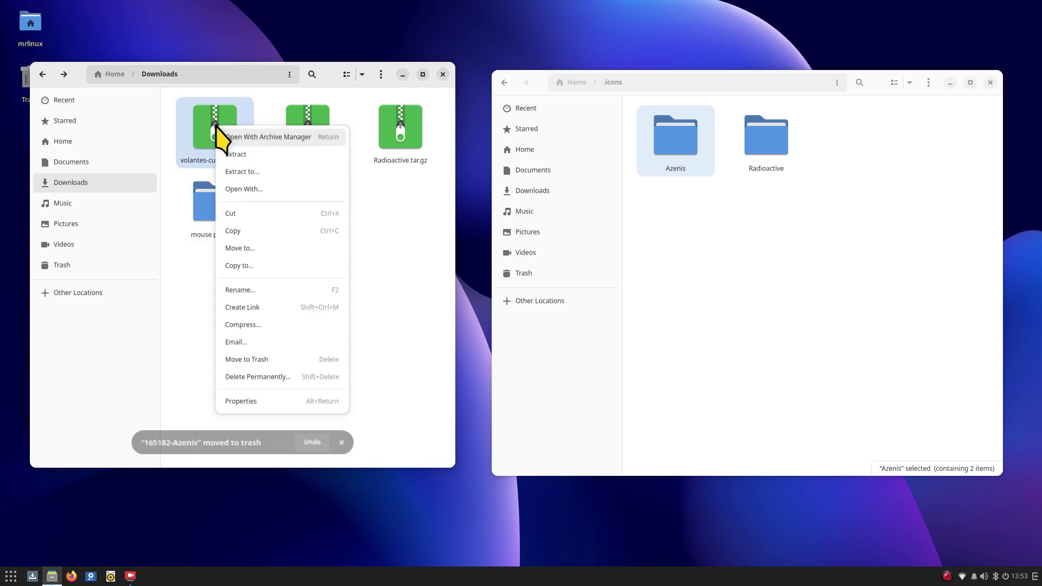
left_click(286, 163)
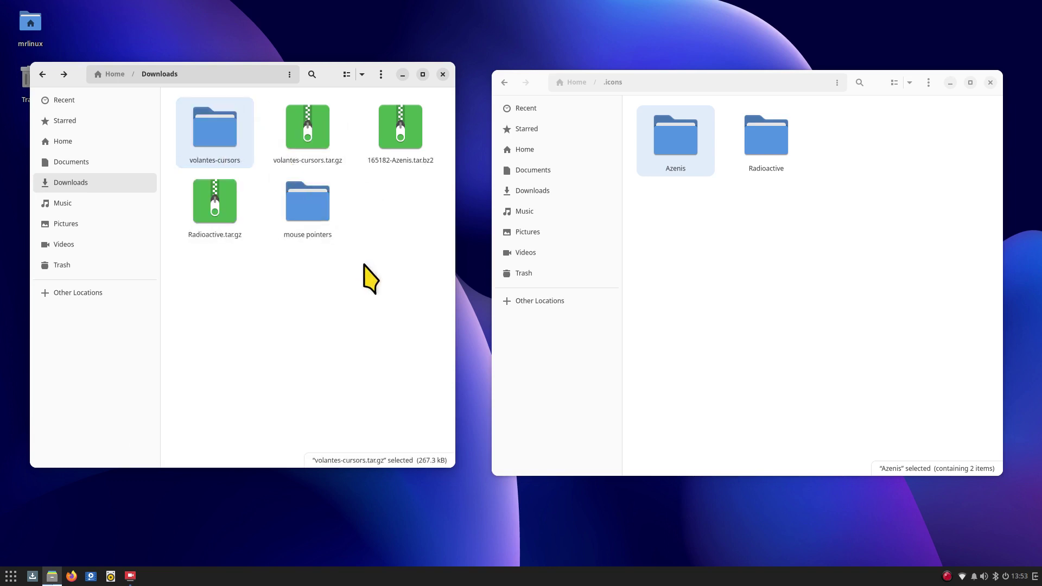
double_click(223, 135)
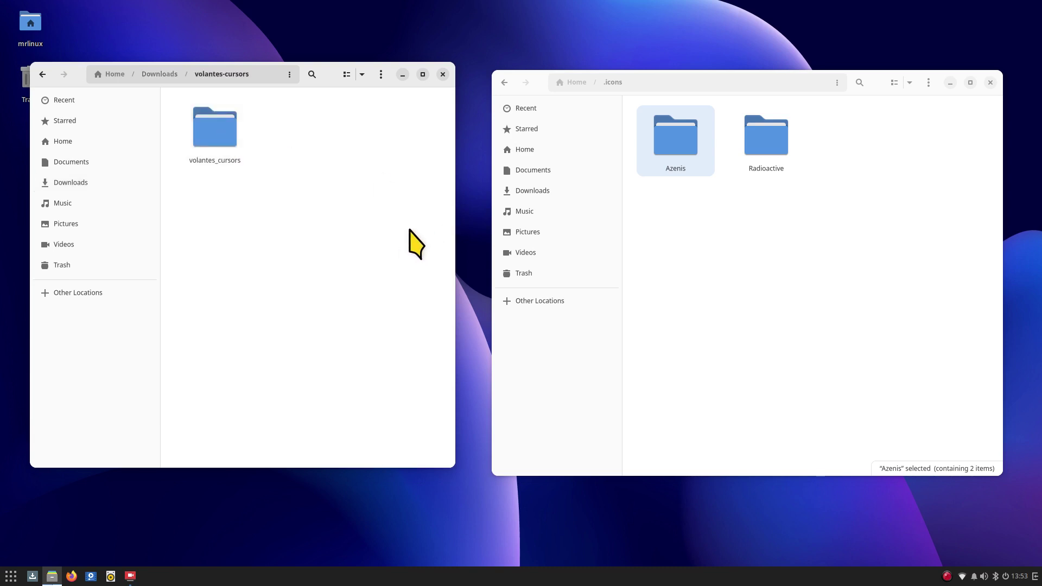
double_click(213, 126)
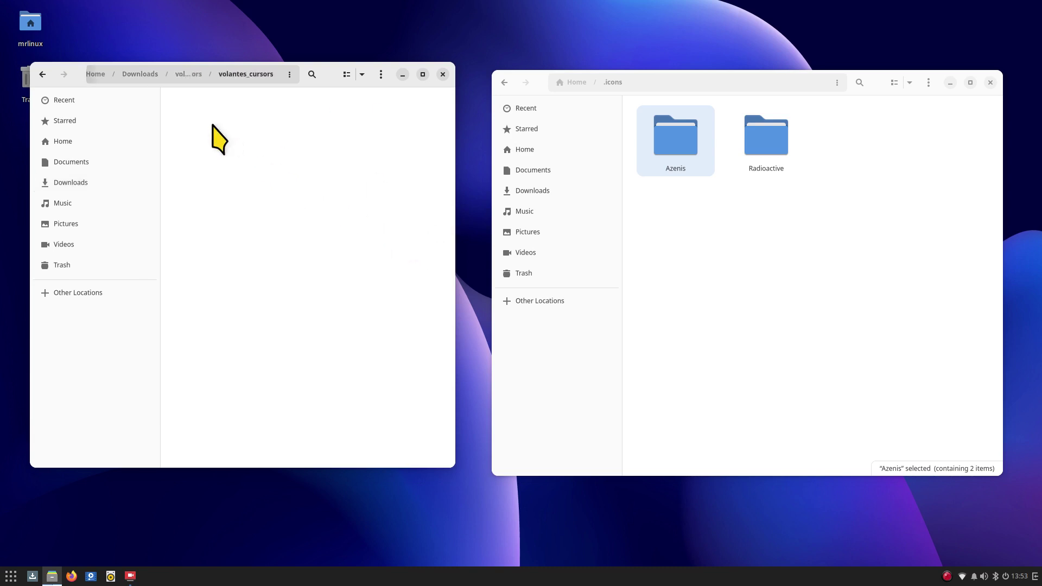
left_click(146, 76)
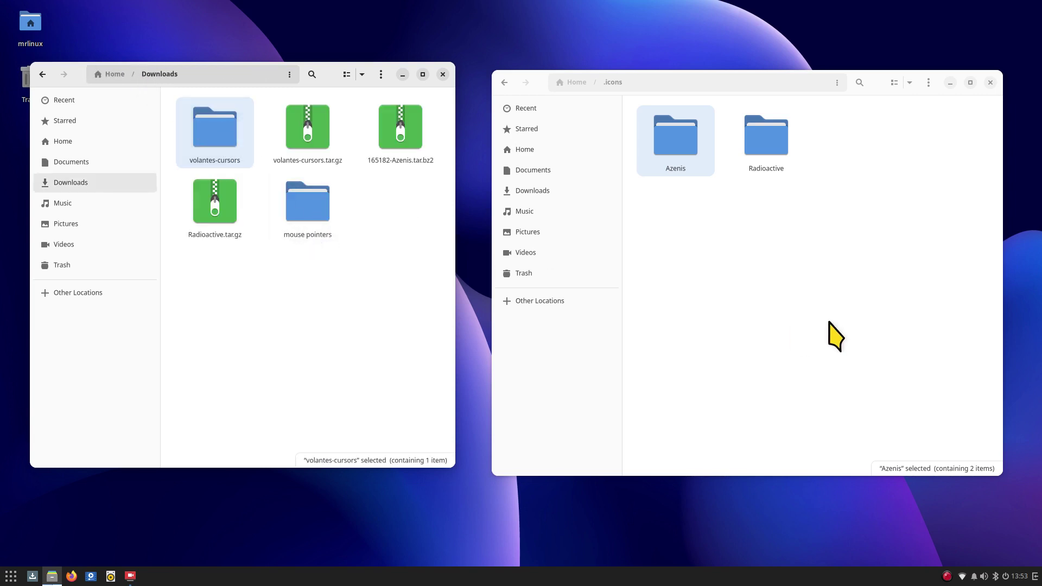
double_click(217, 135)
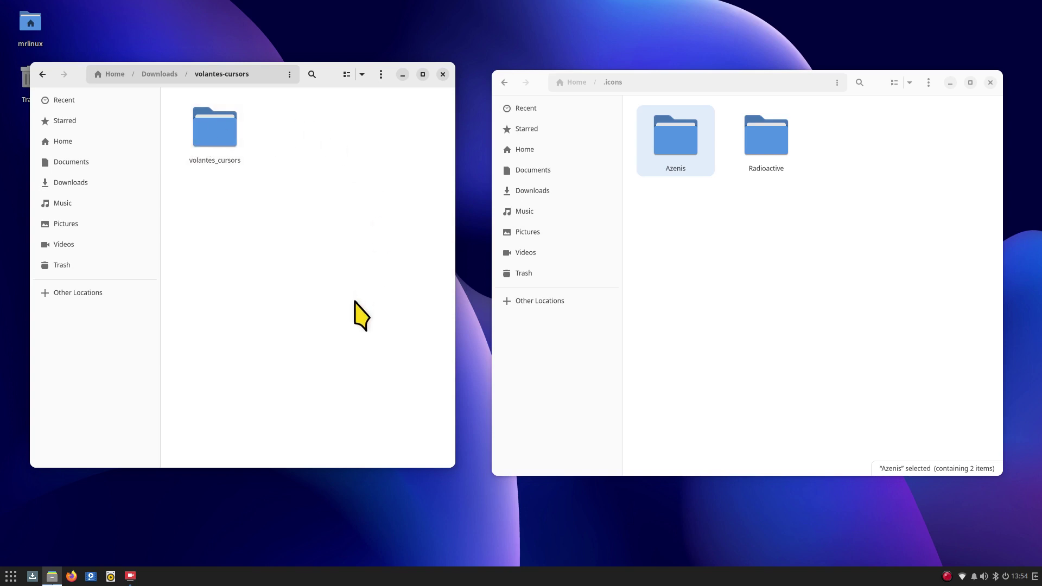
left_click_drag(223, 145, 734, 270)
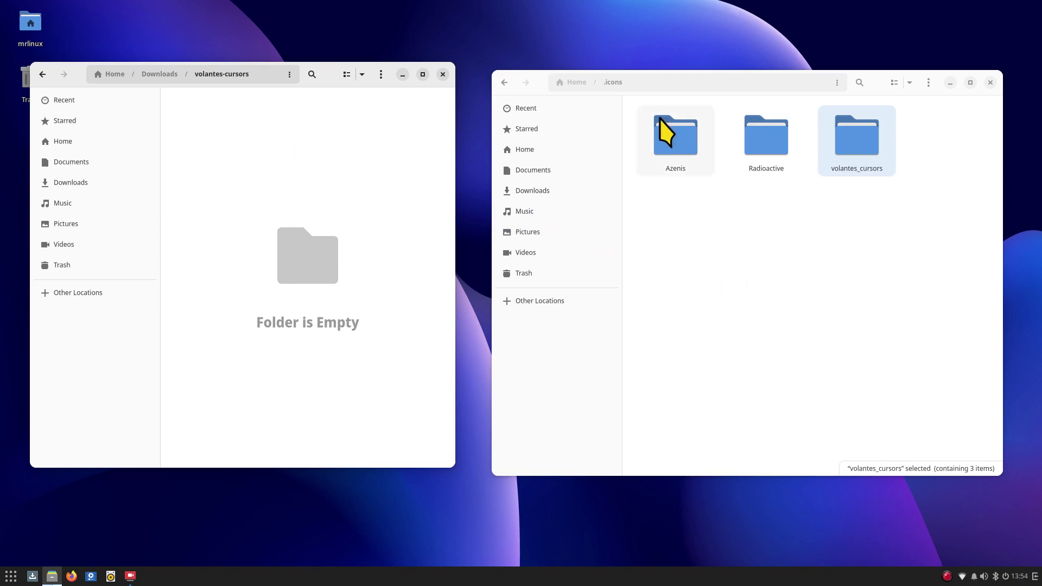
Open Budgie Desktop Settings and try the cursor themes Adwaita, Azenis, breeze_cursors and Radioactive in turn.
right_click(393, 14)
left_click(441, 19)
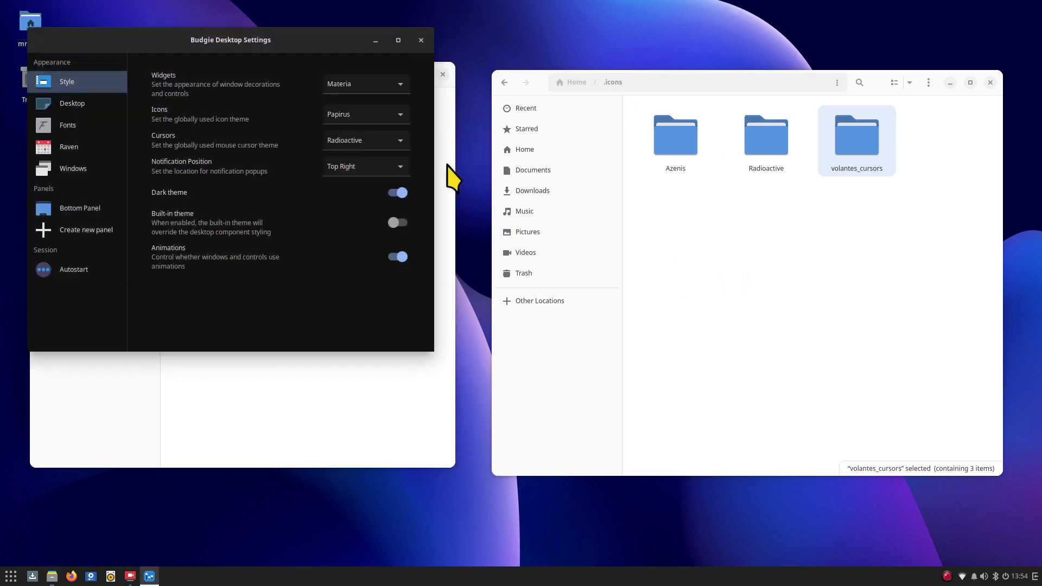
left_click(359, 140)
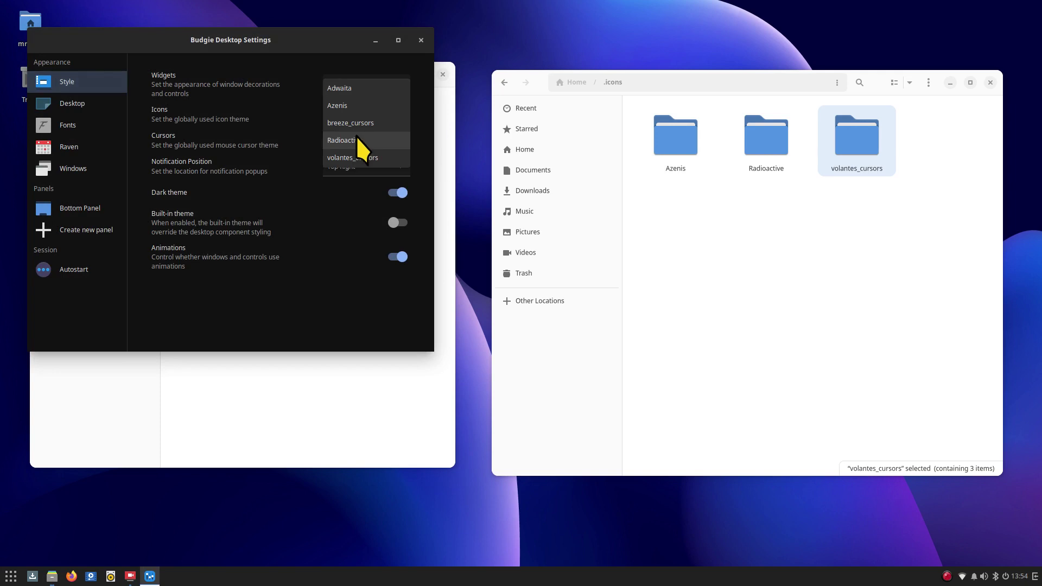
left_click(360, 86)
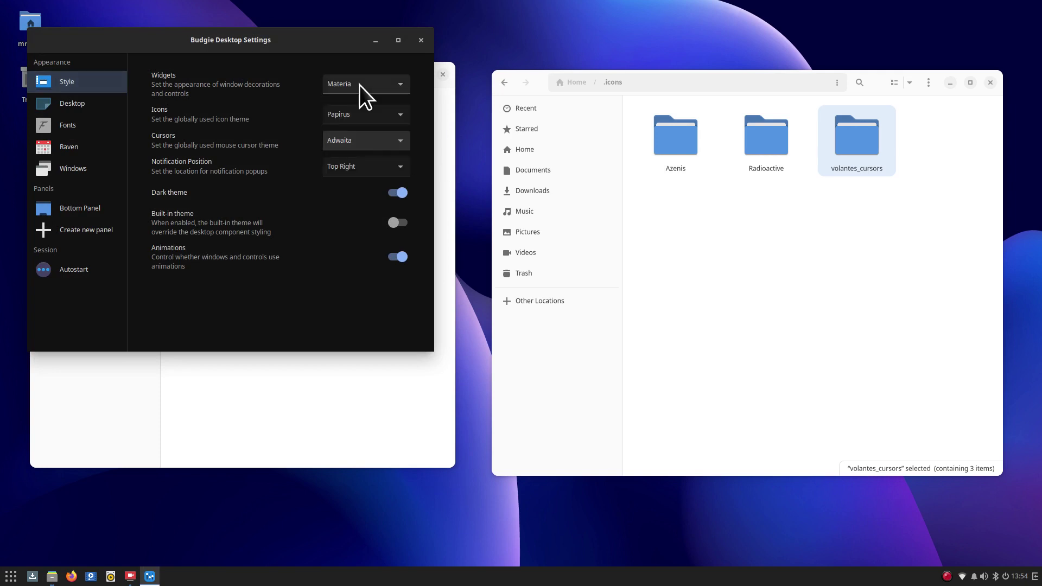
left_click(358, 141)
left_click(354, 160)
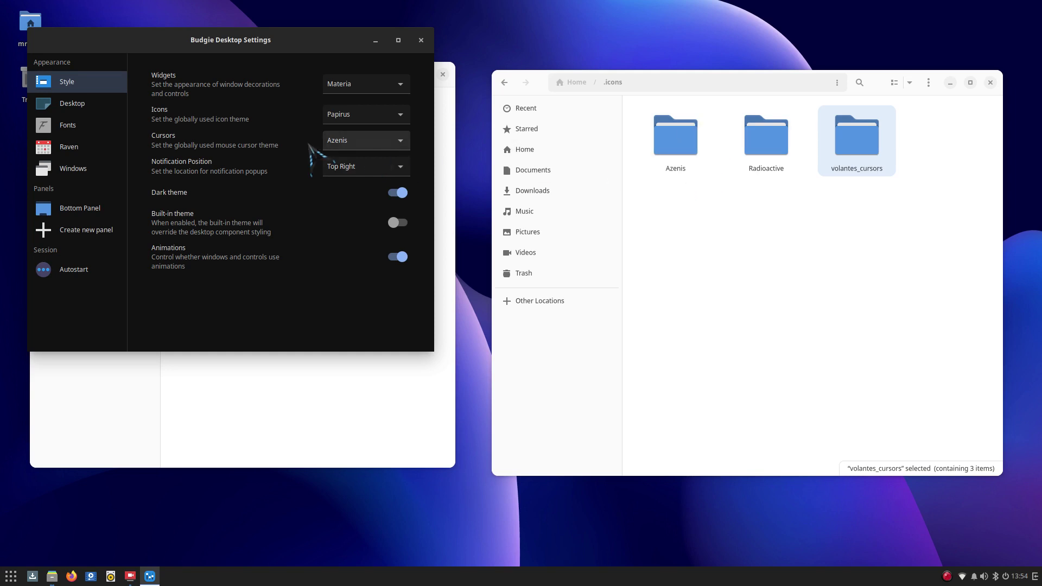
left_click(361, 142)
left_click(368, 161)
left_click(364, 142)
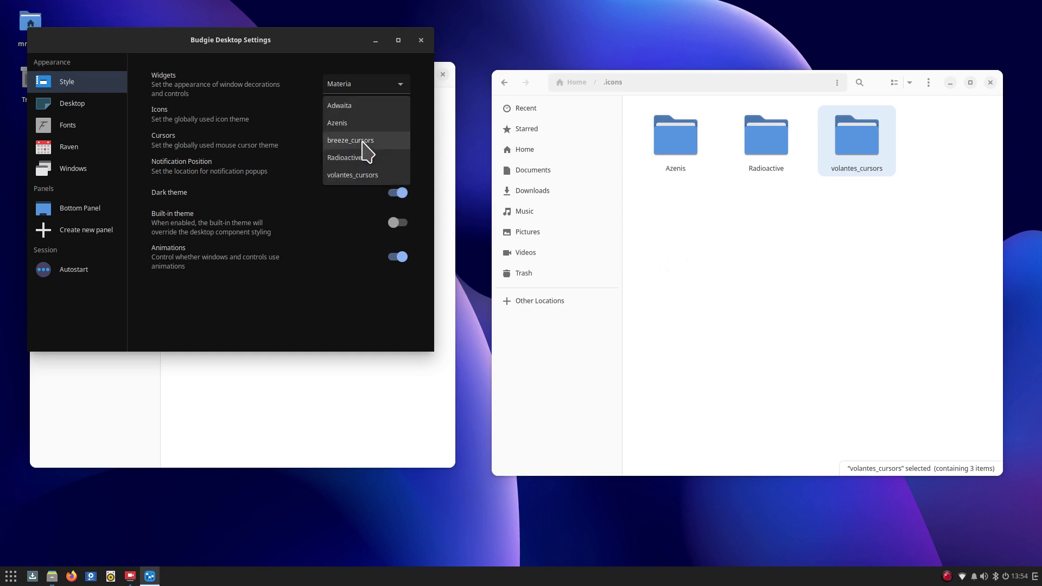
left_click(361, 158)
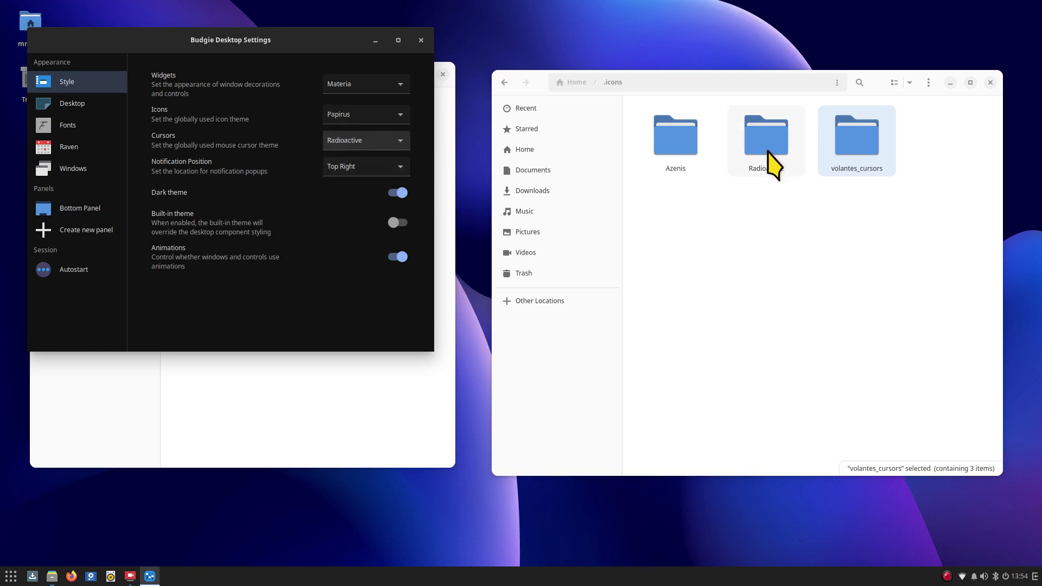
Try the volantes_cursors cursor theme, switch back to Radioactive, and close Budgie Desktop Settings.
left_click(370, 141)
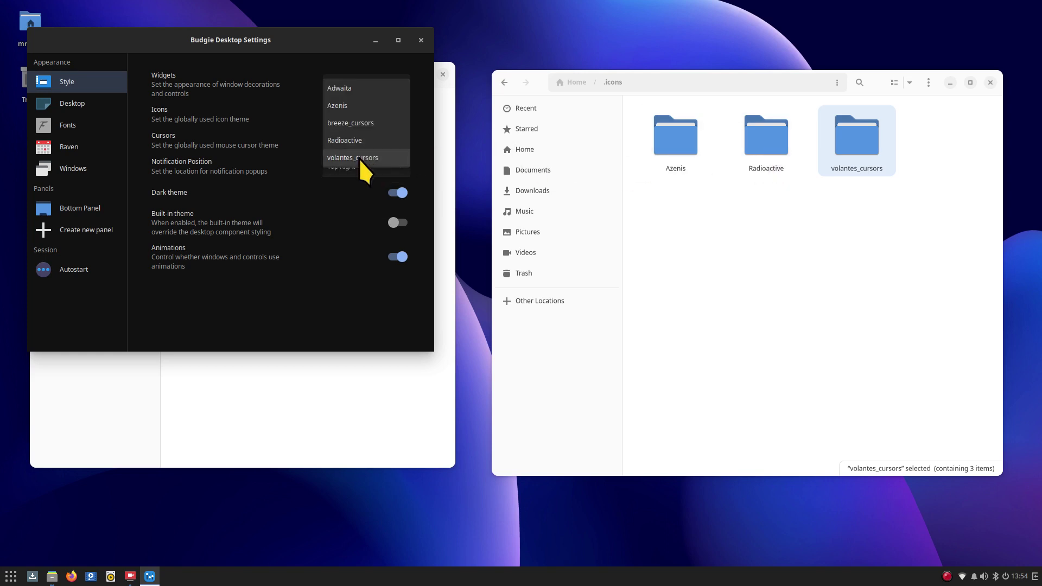
left_click(360, 158)
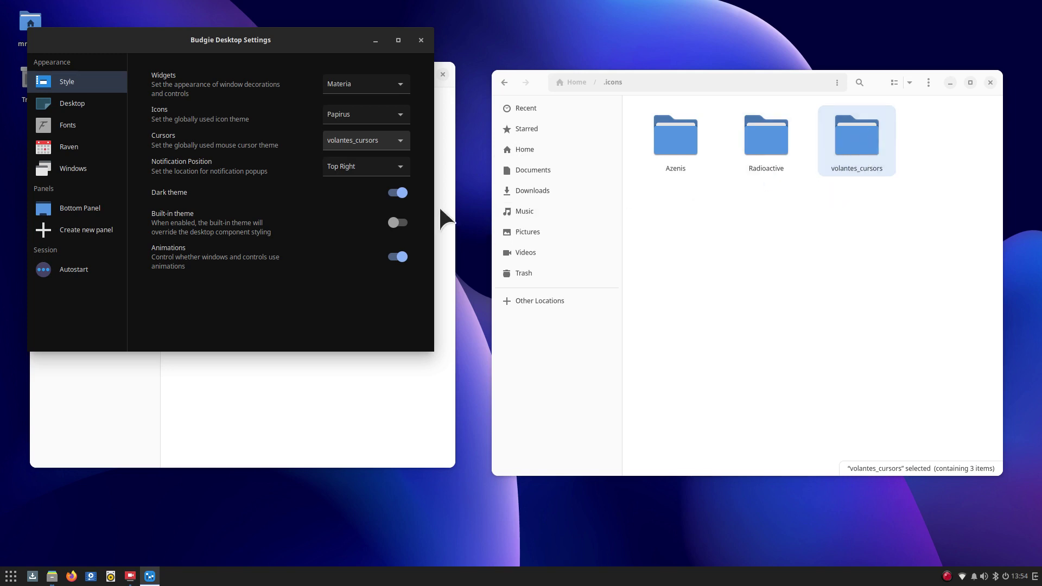
left_click(359, 141)
left_click(364, 123)
left_click(421, 42)
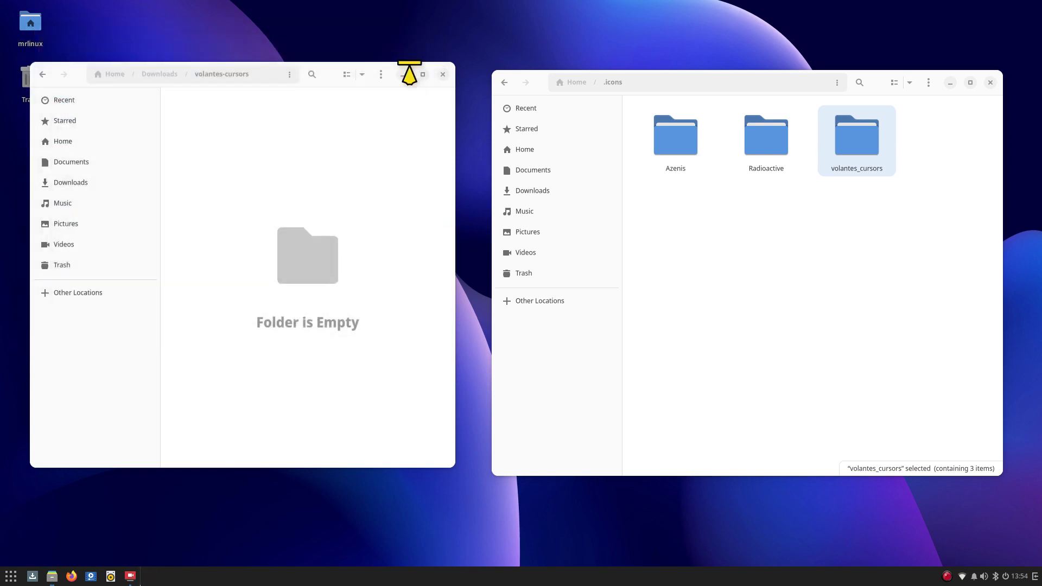
Move the leftover volantes-cursors folder in Downloads to the trash and open the mouse pointers folder.
left_click(43, 75)
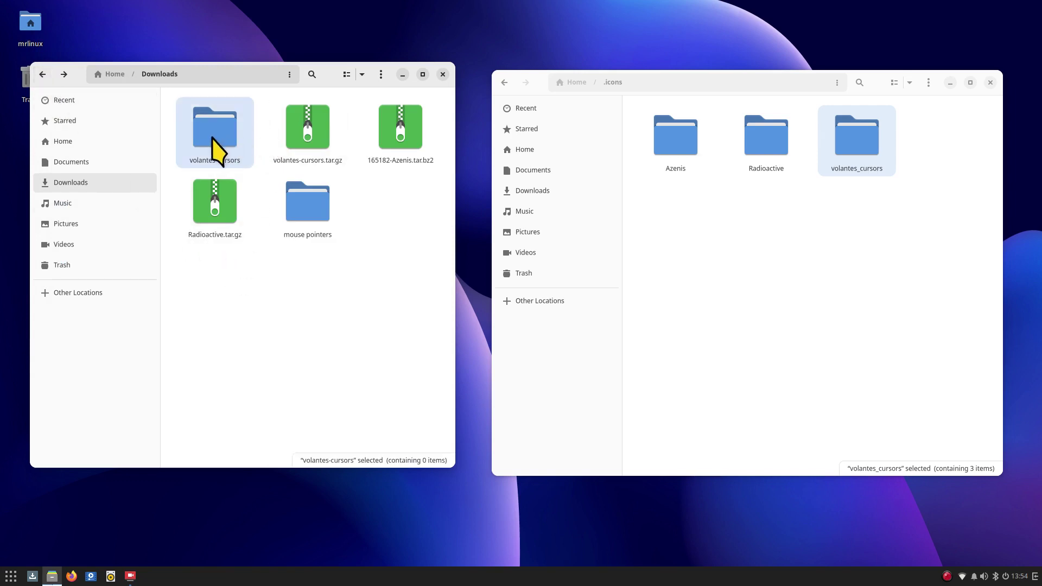
key("Delete")
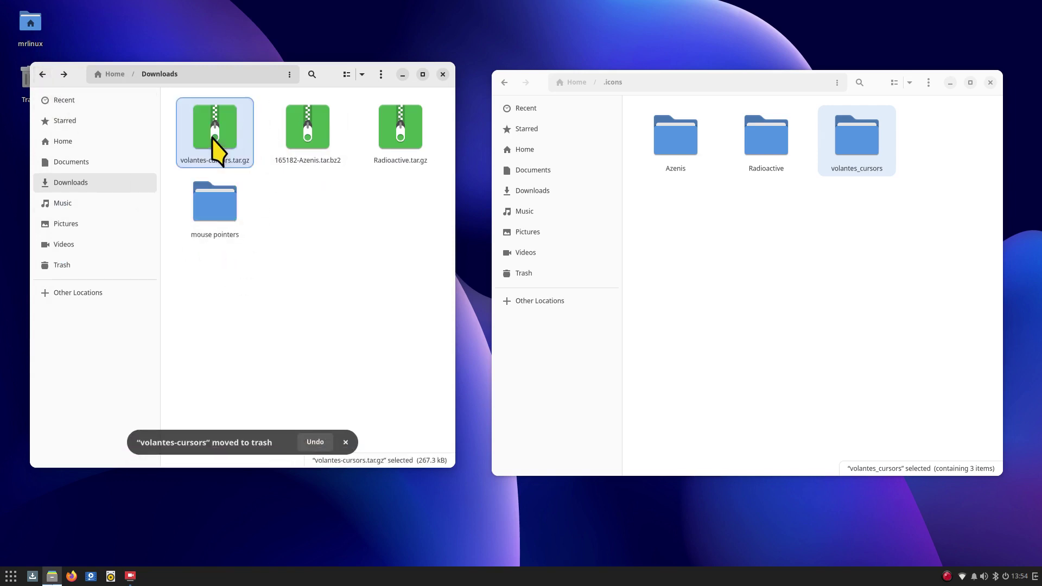
double_click(227, 214)
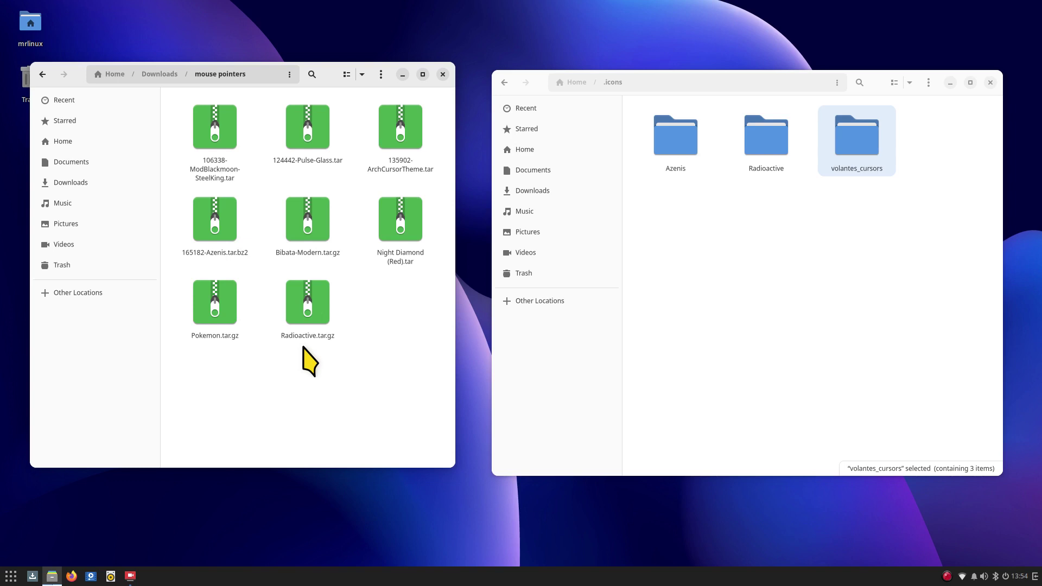
Extract Pokemon.tar.gz and move the extracted Pokemon folder, along with Pokemon.tar.gz and Radioactive.tar.gz, into .icons.
right_click(212, 303)
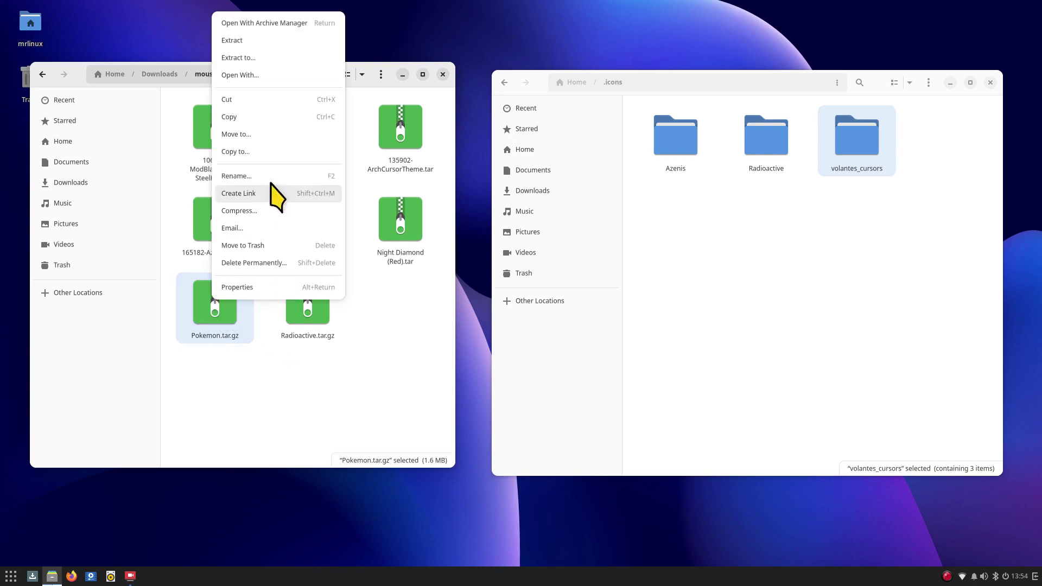
left_click(290, 40)
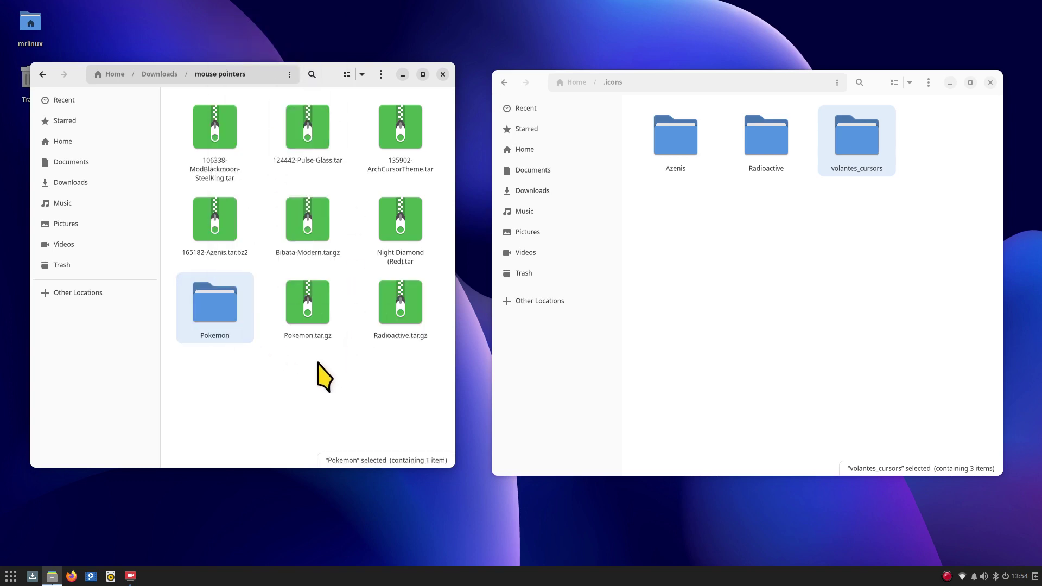
double_click(215, 302)
key("alt+Left")
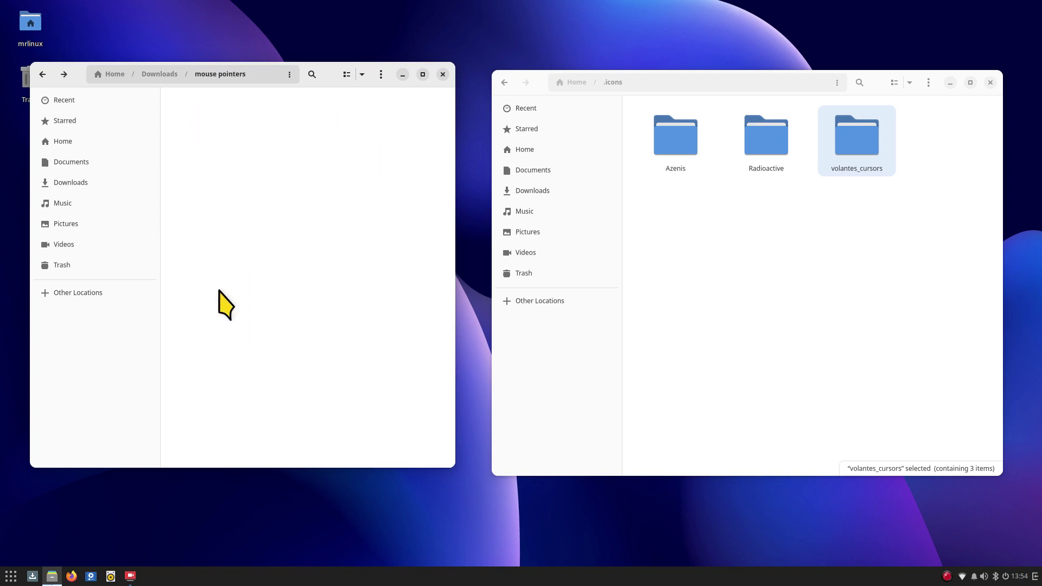
left_click_drag(217, 303, 727, 348)
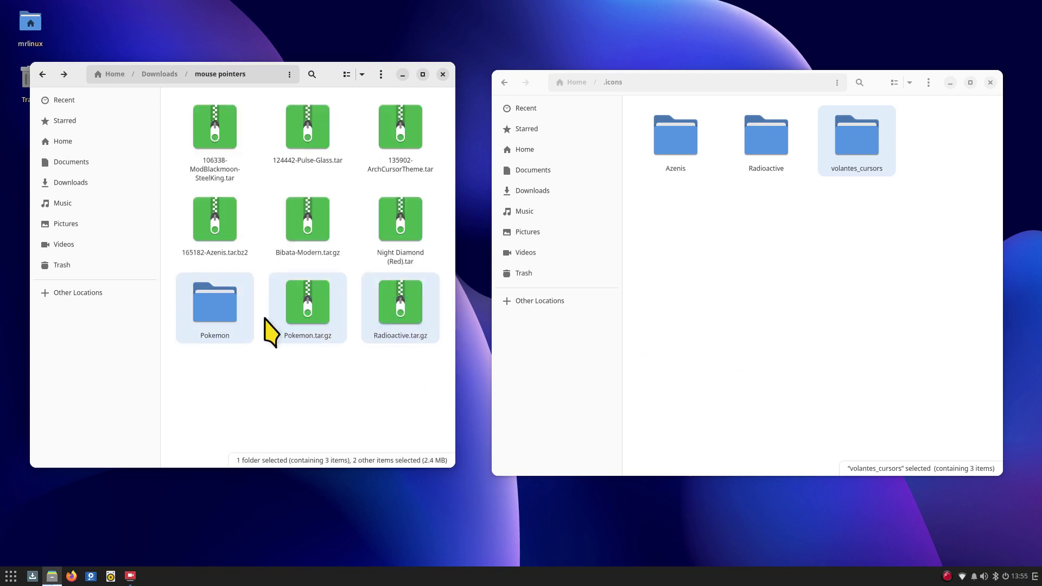
left_click_drag(228, 323, 741, 297)
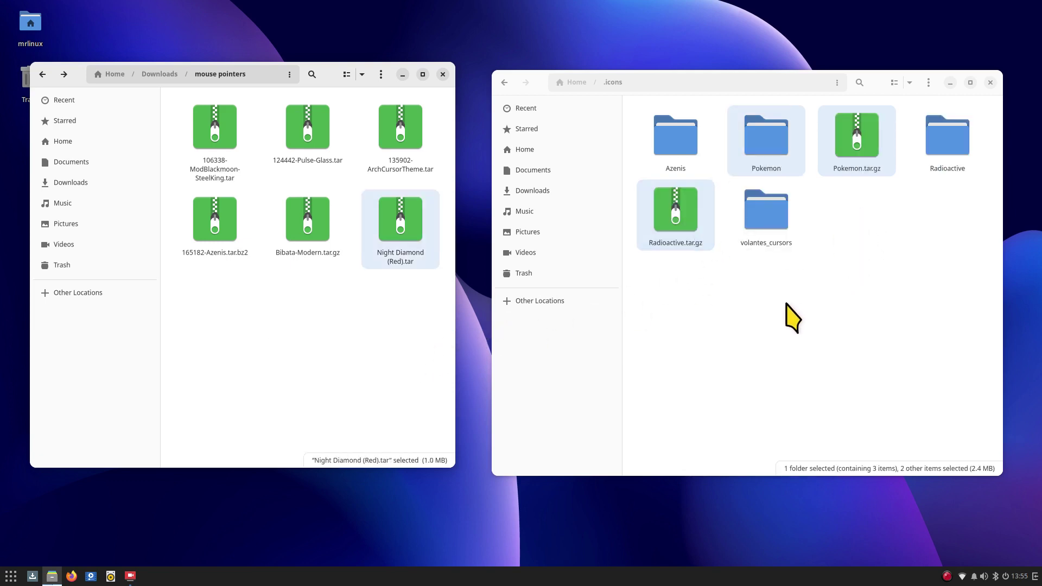
Move the archives Pokemon.tar.gz and Radioactive.tar.gz from .icons back into the mouse pointers folder.
left_click(848, 305)
left_click_drag(860, 136, 285, 348)
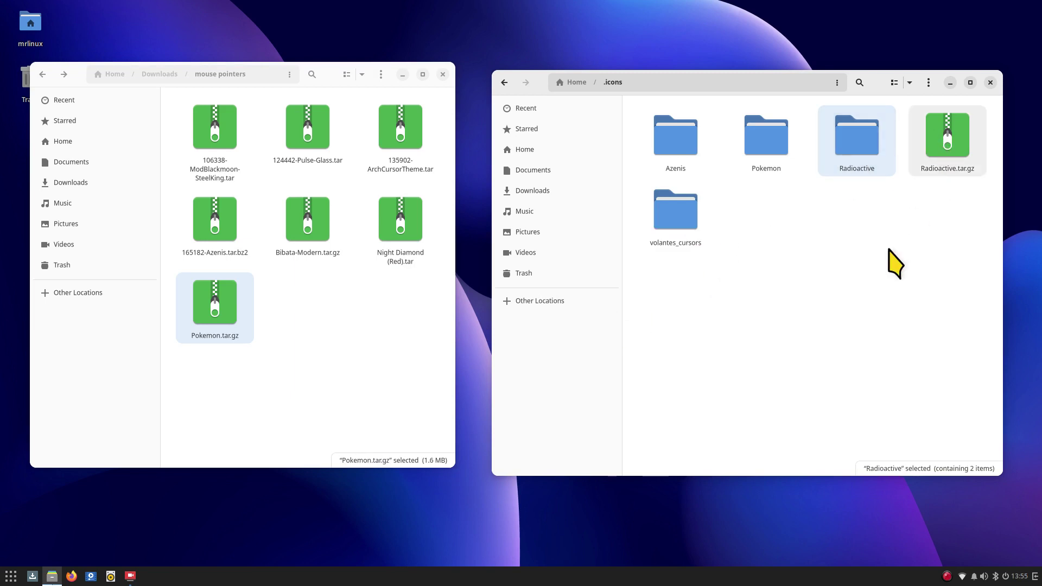
key("Right")
left_click_drag(937, 155, 336, 367)
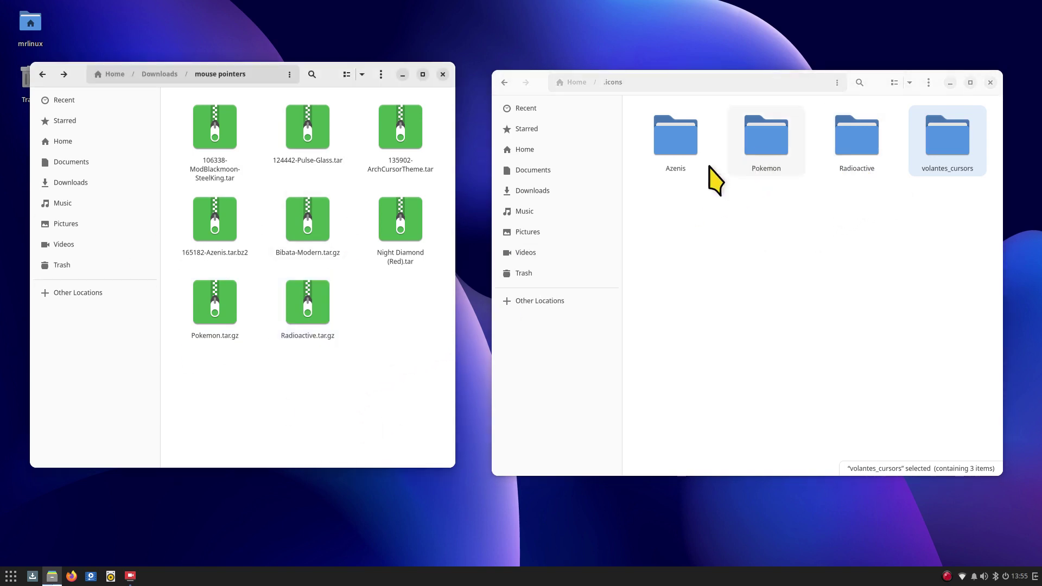
Extract 124442-Pulse-Glass.tar, move only its inner Pulse-Glass folder into .icons, and close the mouse pointers file window.
right_click(307, 115)
left_click(344, 146)
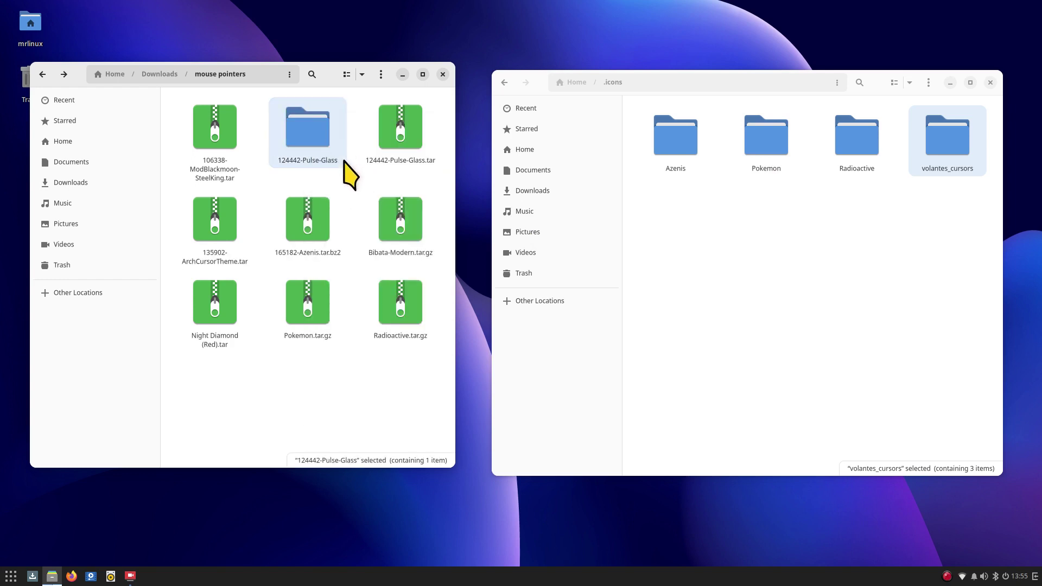
double_click(304, 135)
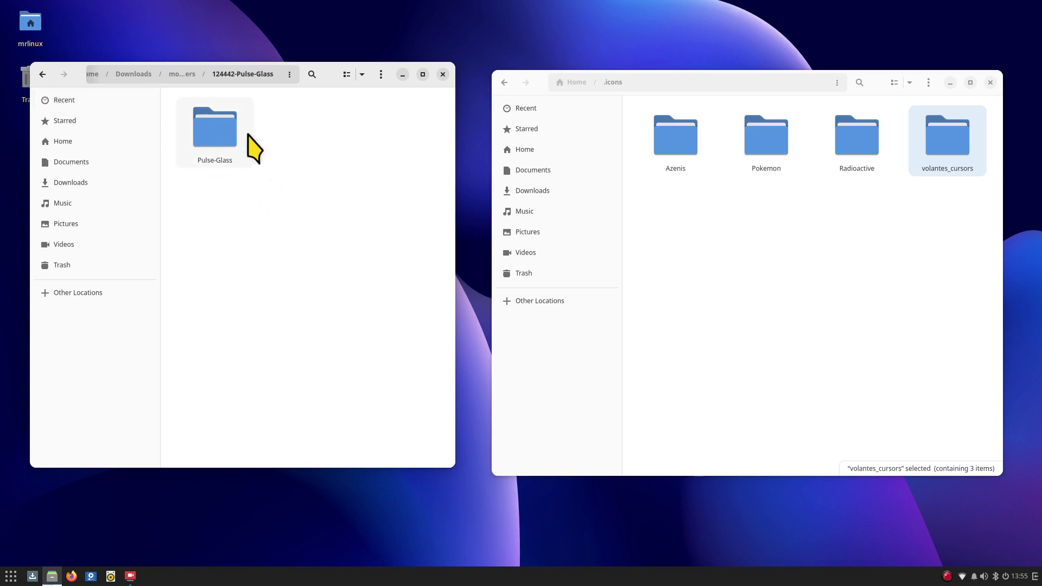
left_click_drag(221, 135, 771, 243)
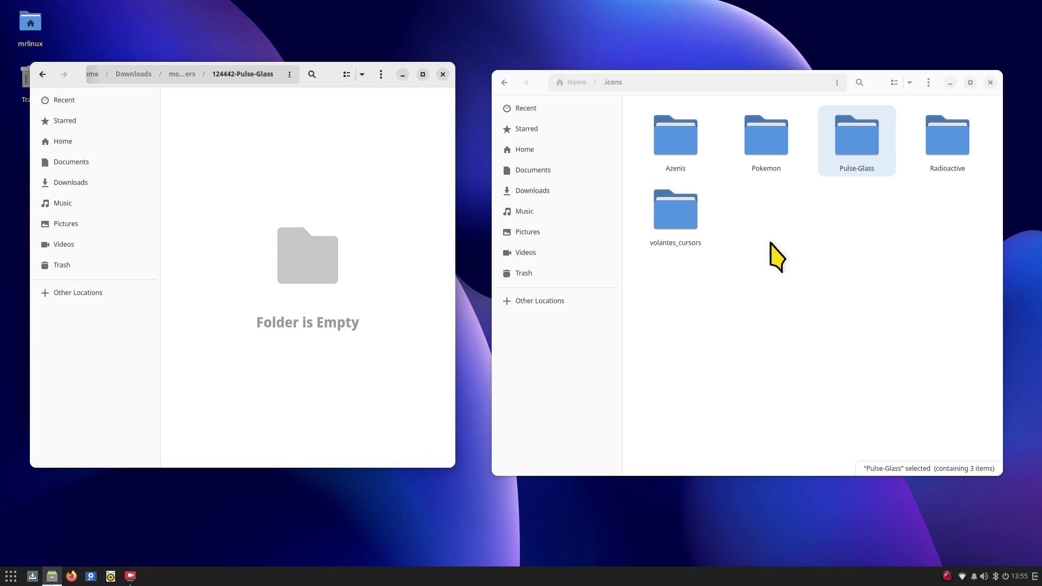
left_click(42, 74)
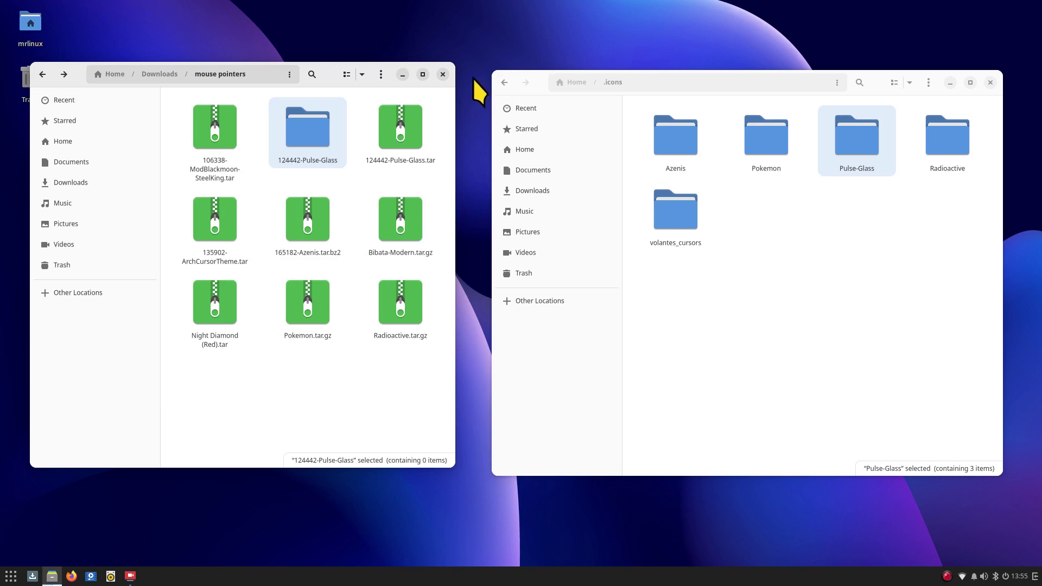
left_click(443, 75)
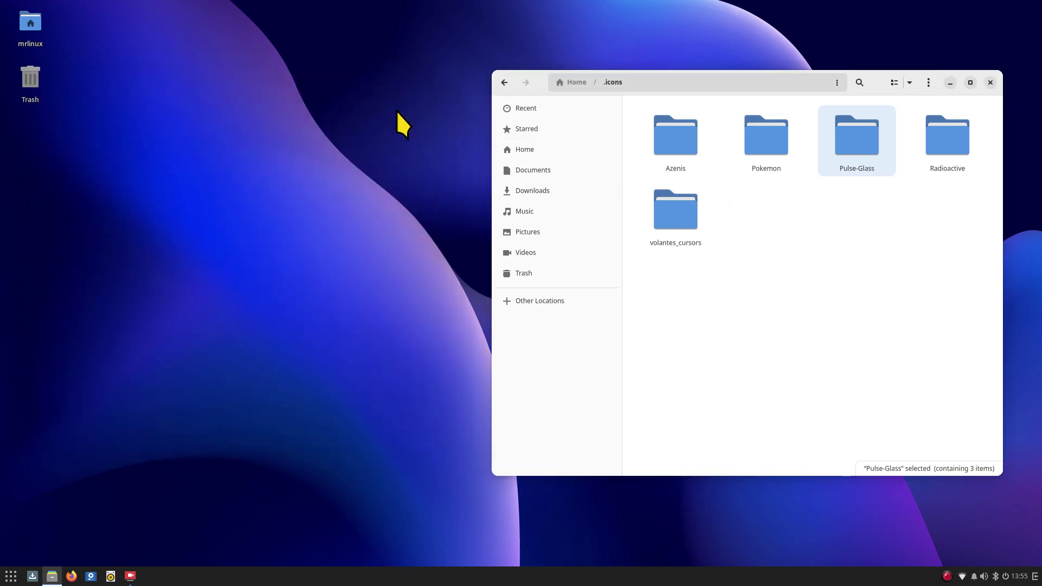
In Budgie Desktop Settings, switch the cursor theme to Azenis and then to Pokemon.
right_click(223, 57)
left_click(249, 63)
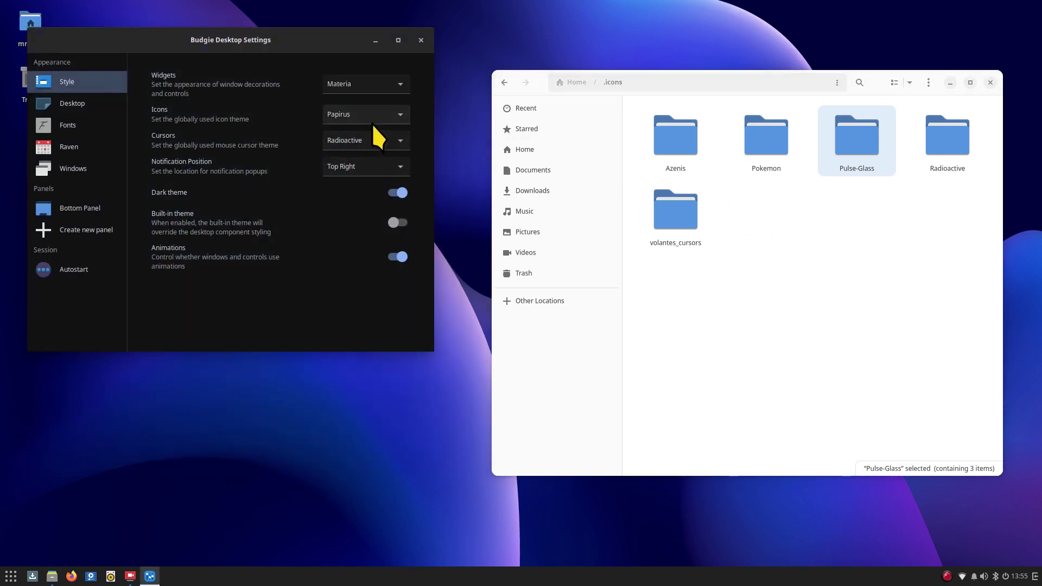
left_click(362, 139)
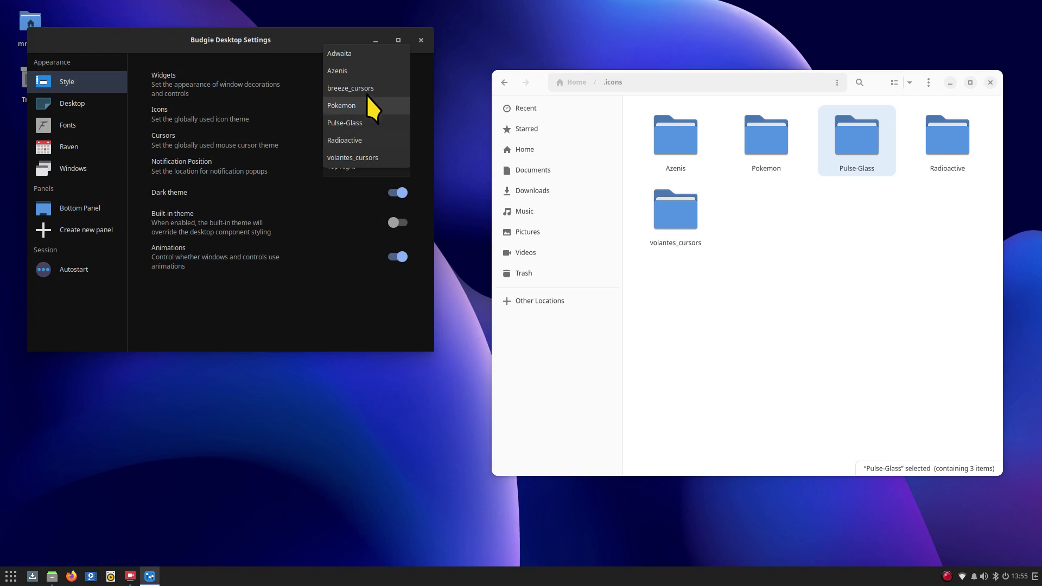
left_click(364, 72)
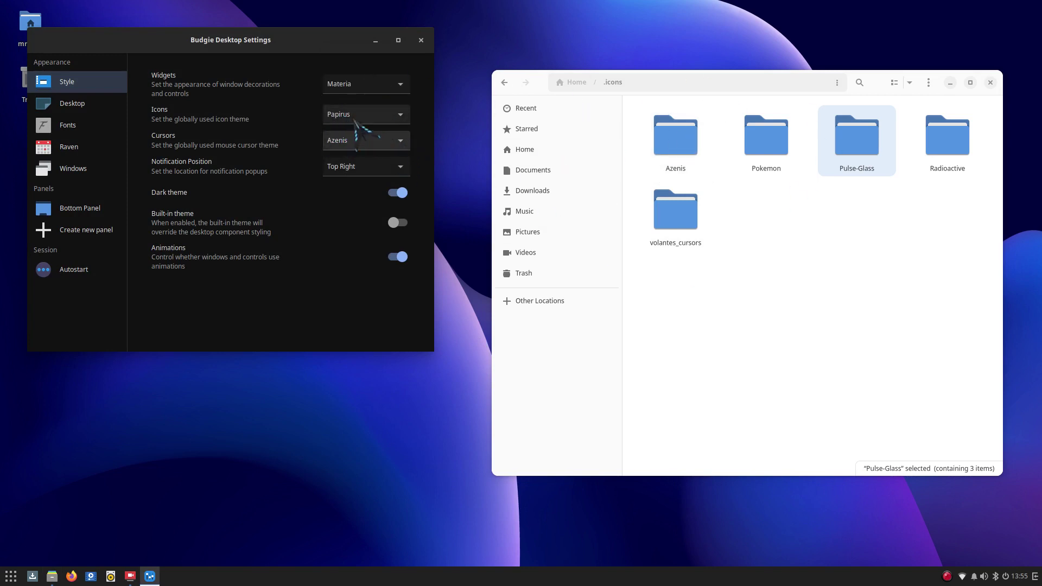
left_click(354, 142)
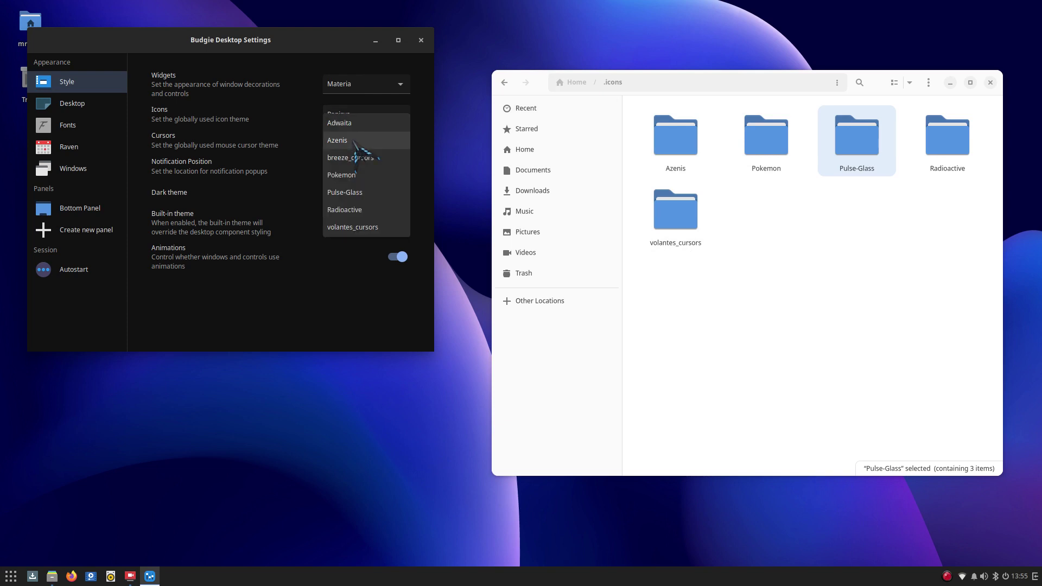
left_click(356, 174)
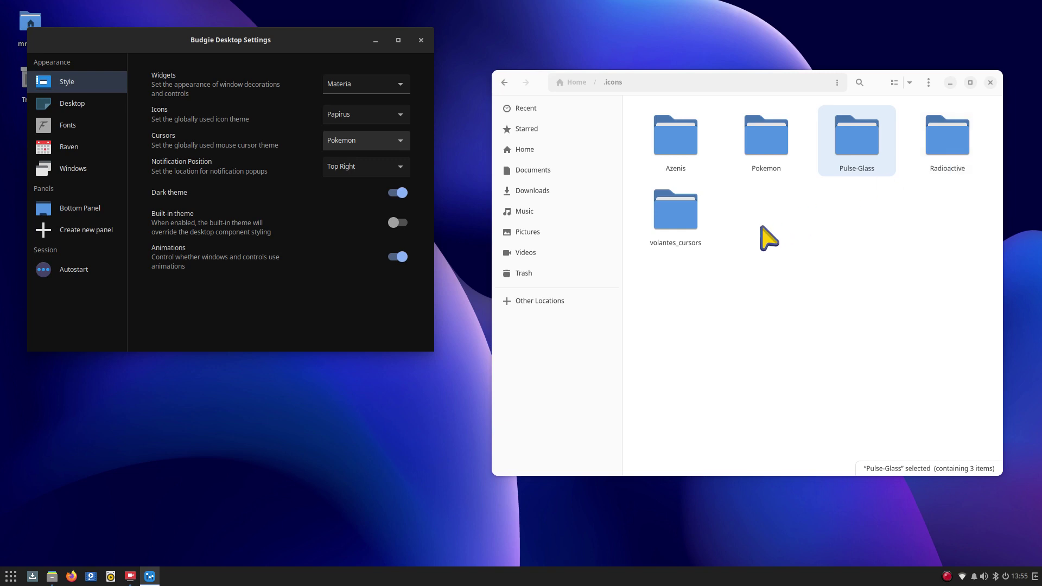
Switch the cursor theme to Pulse-Glass and then to Radioactive.
left_click(365, 142)
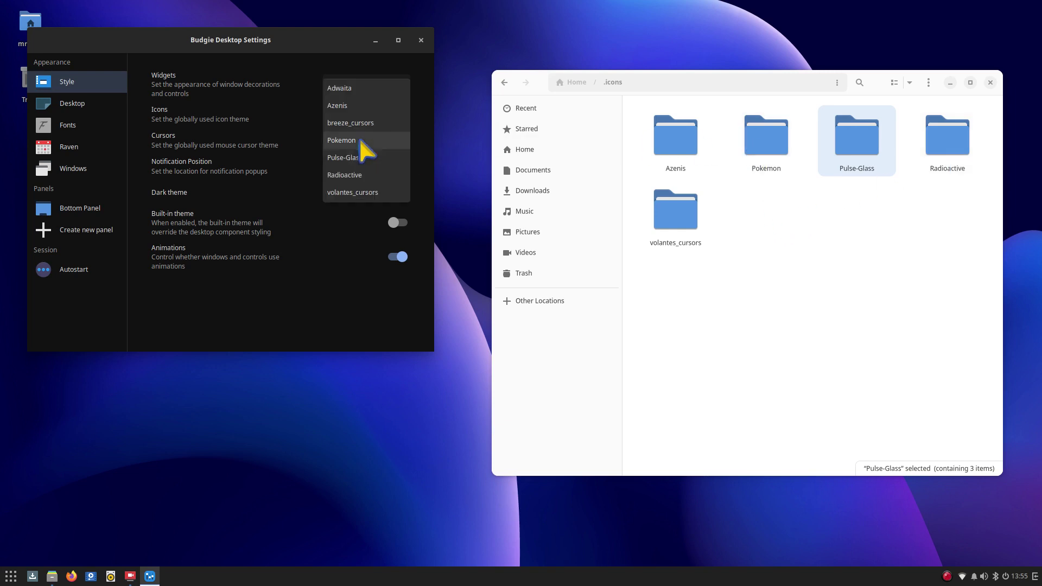
left_click(364, 162)
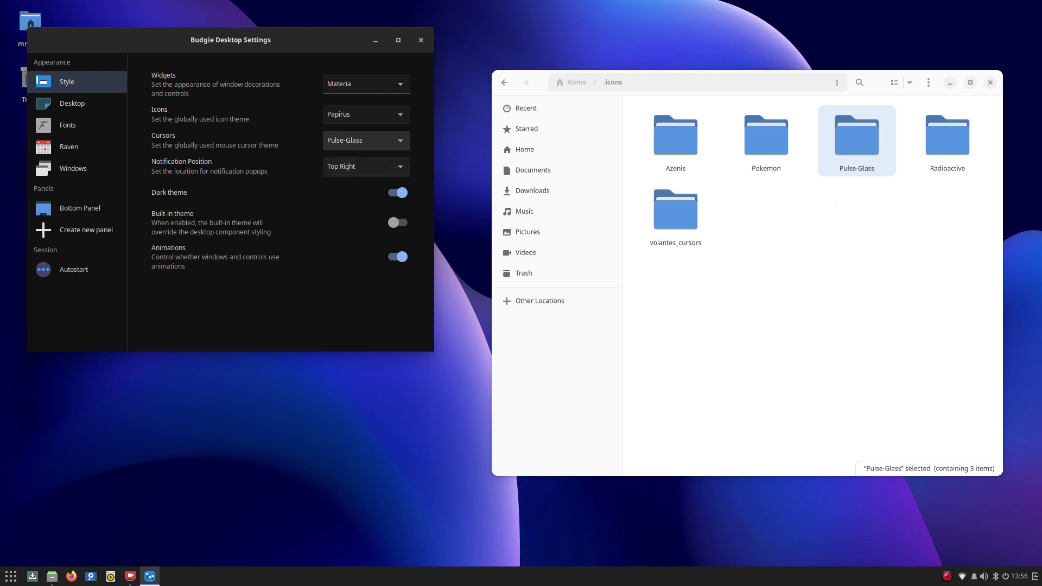
left_click(365, 140)
left_click(351, 157)
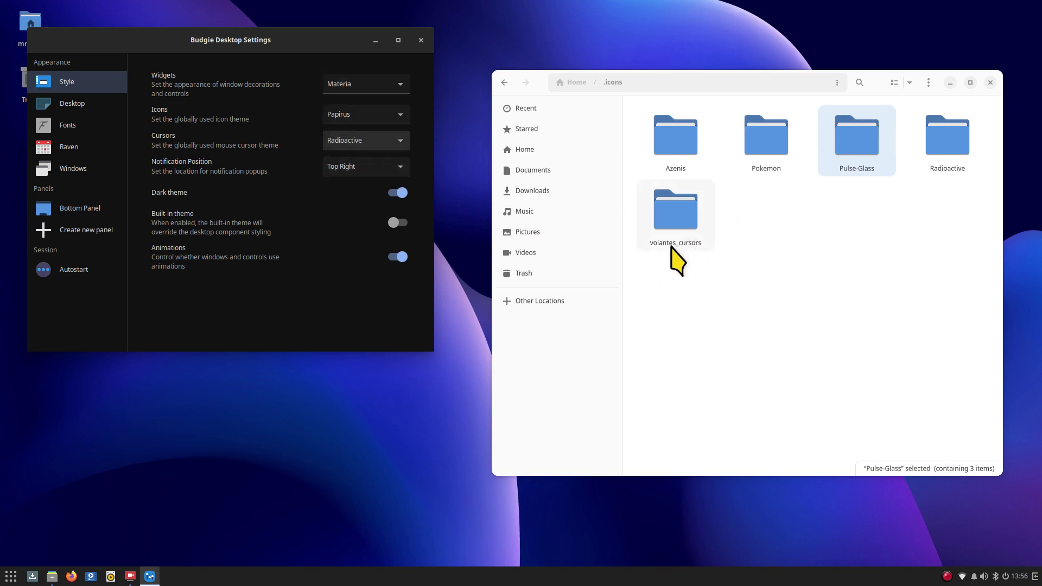
Set the cursor theme to volantes_cursors and close Budgie Desktop Settings.
left_click(359, 140)
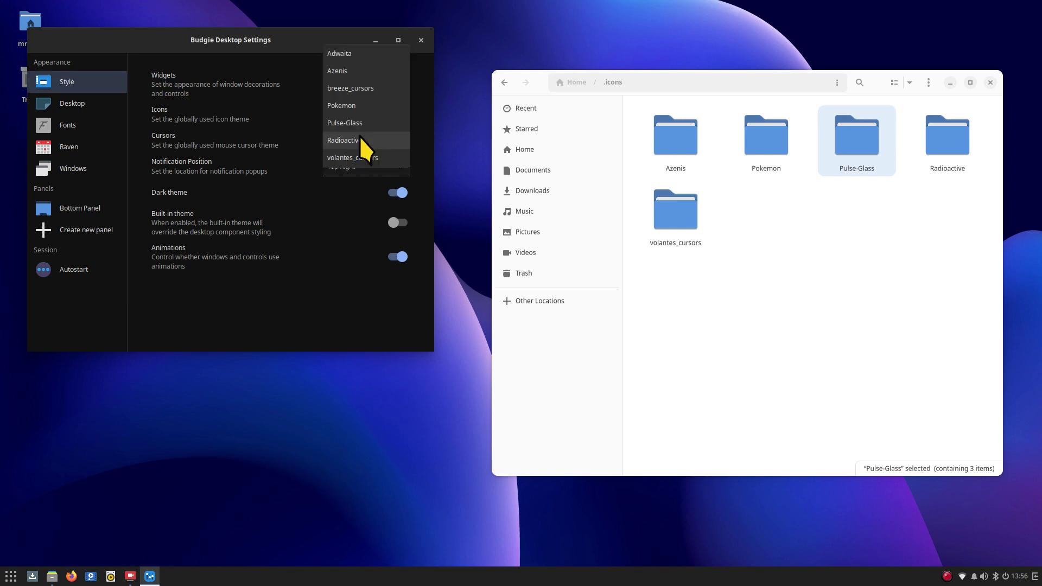
left_click(363, 162)
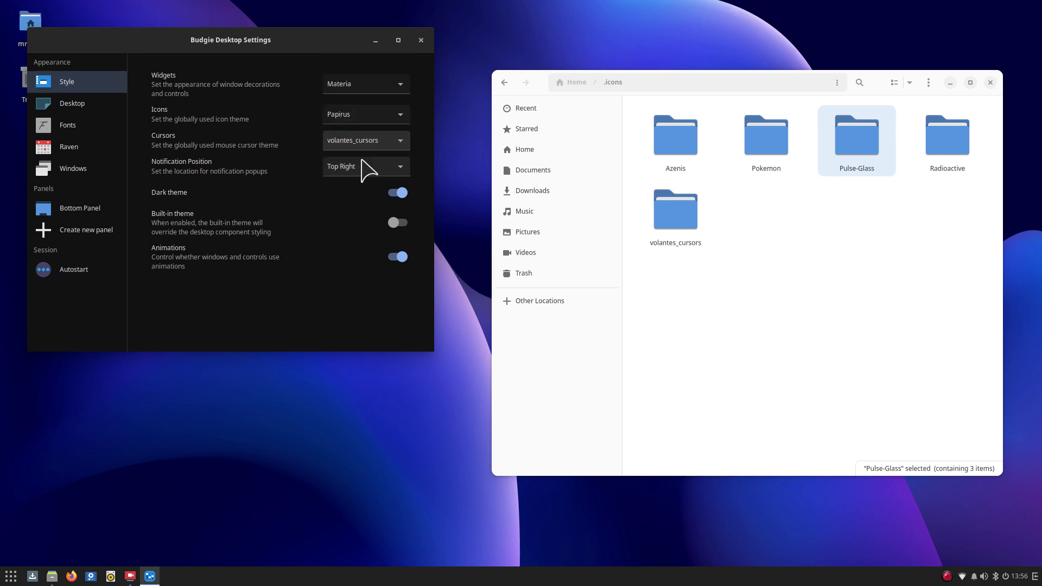
left_click(422, 40)
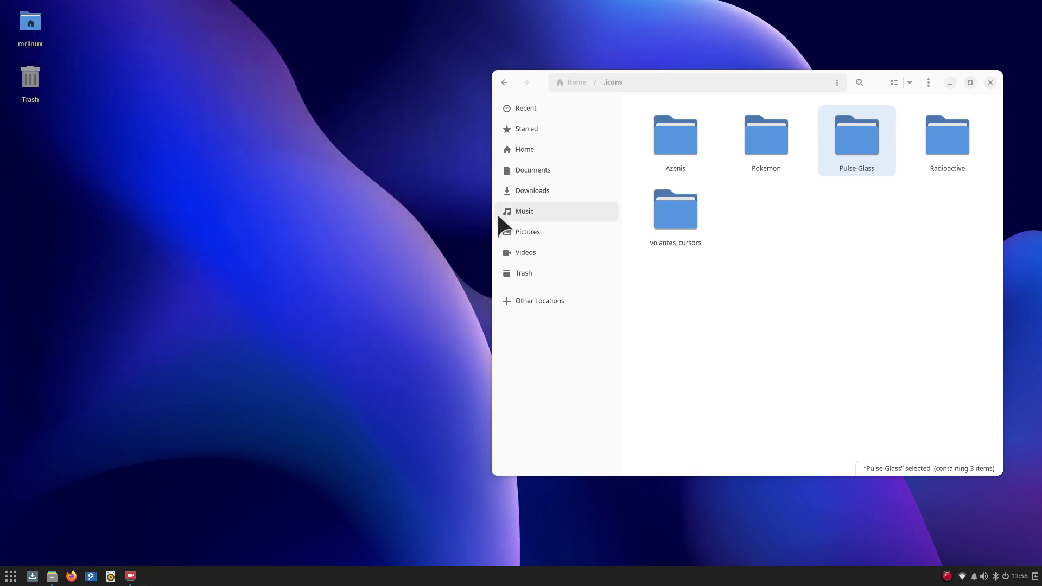
Open a second file manager window and go to the mouse pointers folder in Downloads.
left_click(929, 83)
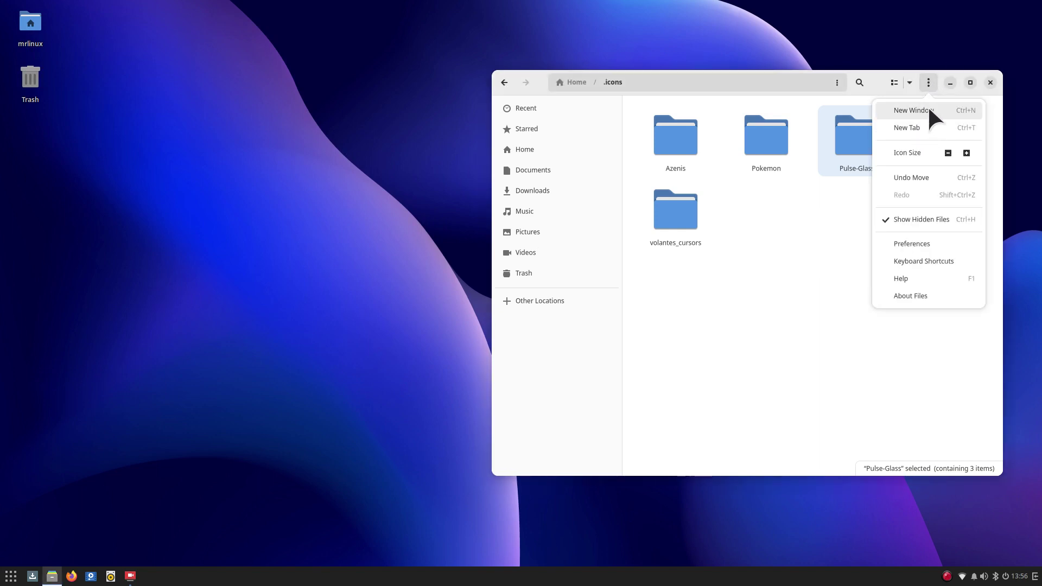
left_click(927, 108)
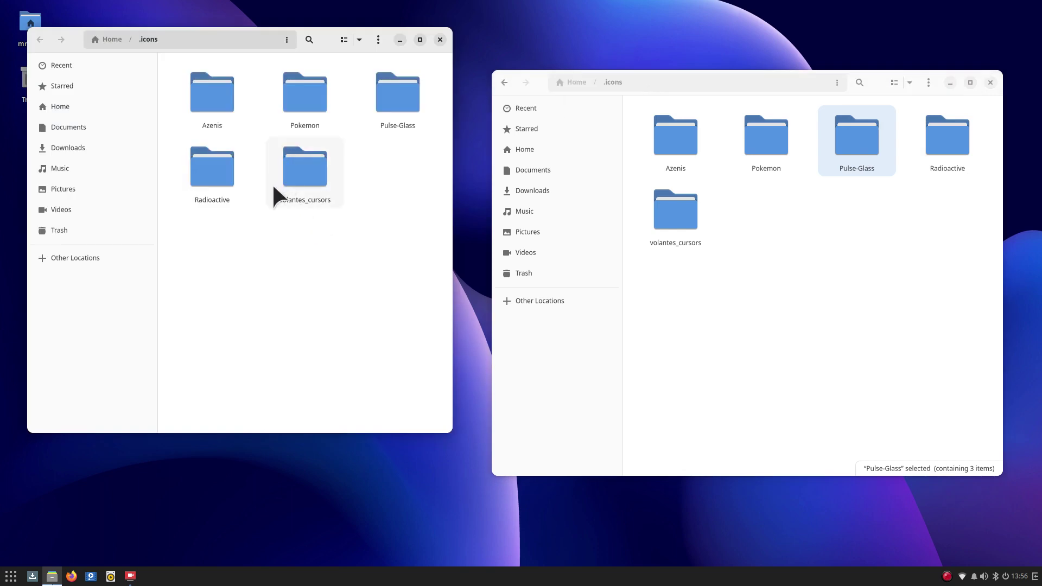
left_click(68, 147)
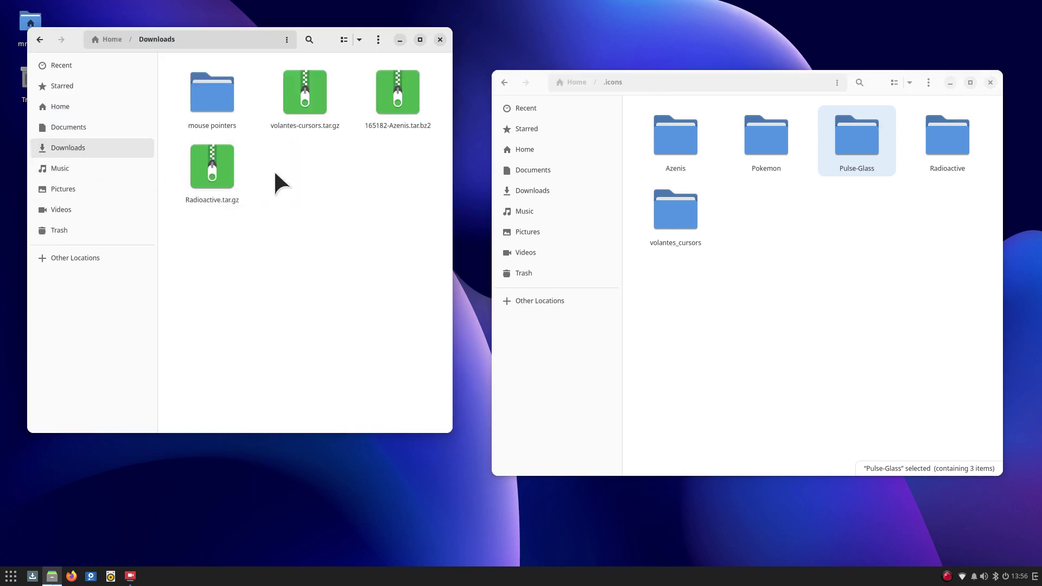
double_click(208, 87)
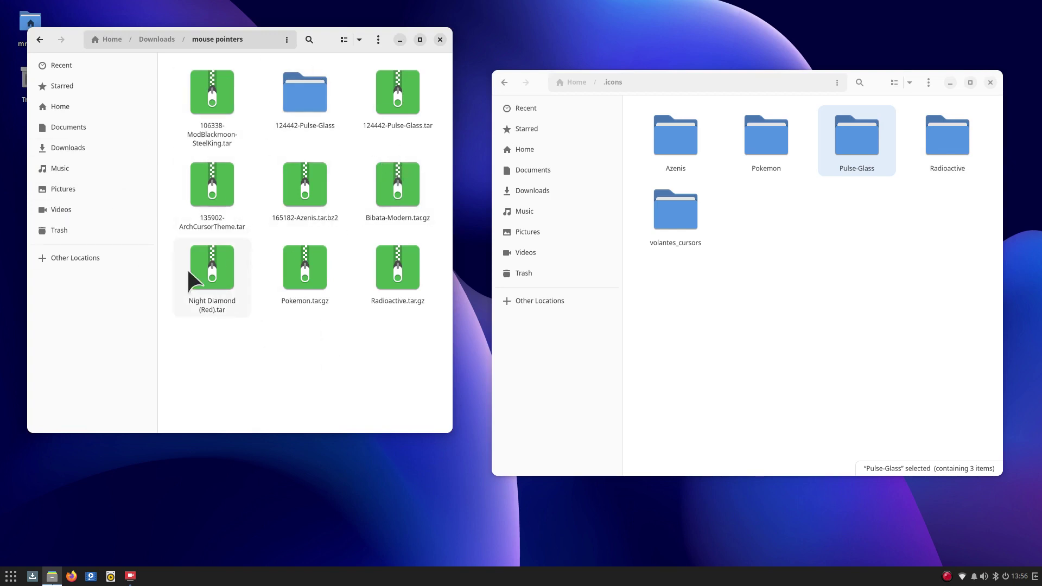
Extract Night Diamond (Red).tar, move the extracted Night Diamond (Red) folder into .icons, and close the mouse pointers window.
right_click(213, 261)
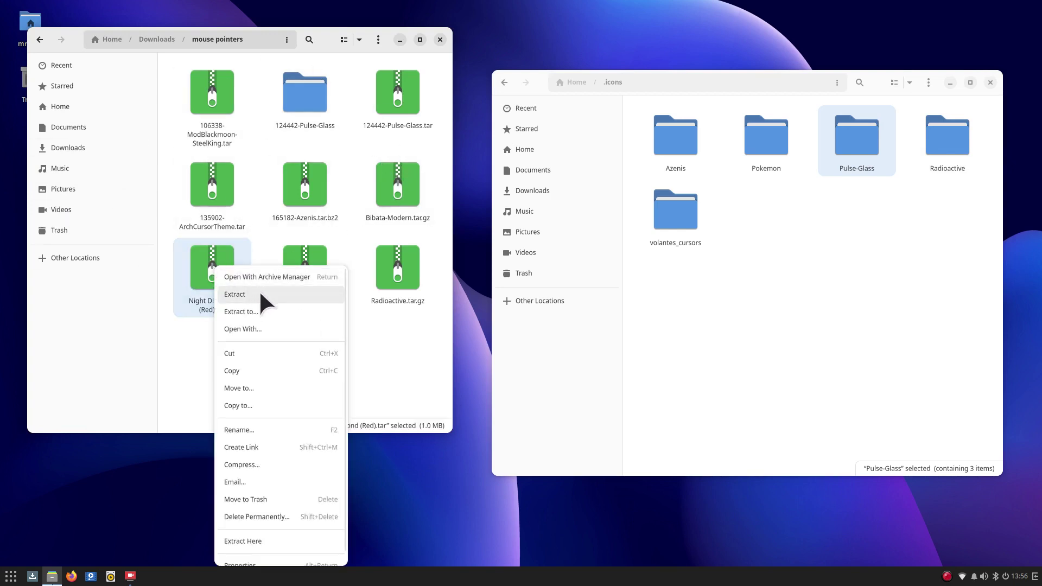
left_click(259, 289)
double_click(213, 262)
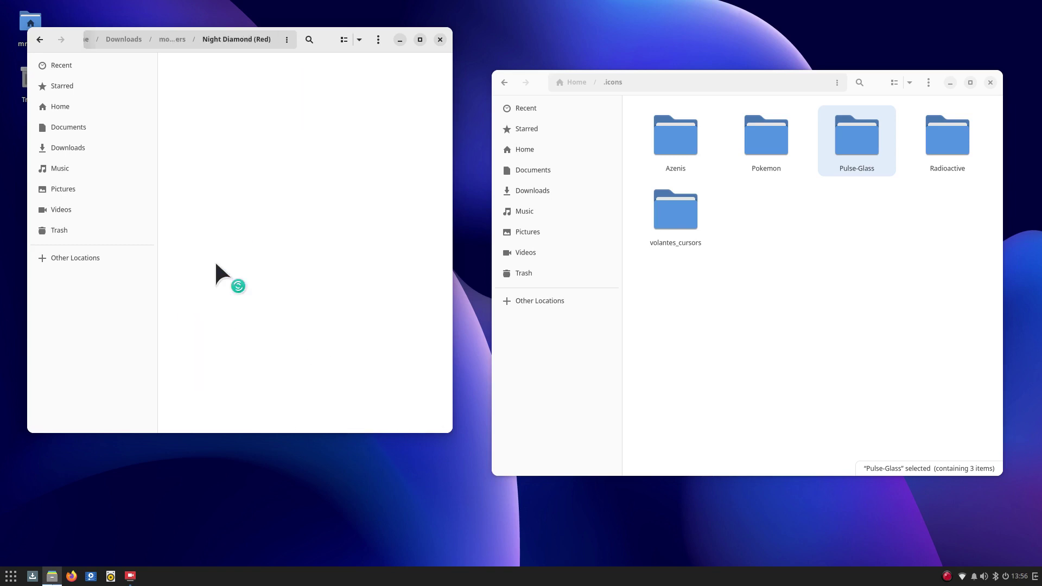
left_click(41, 38)
left_click_drag(205, 258, 874, 340)
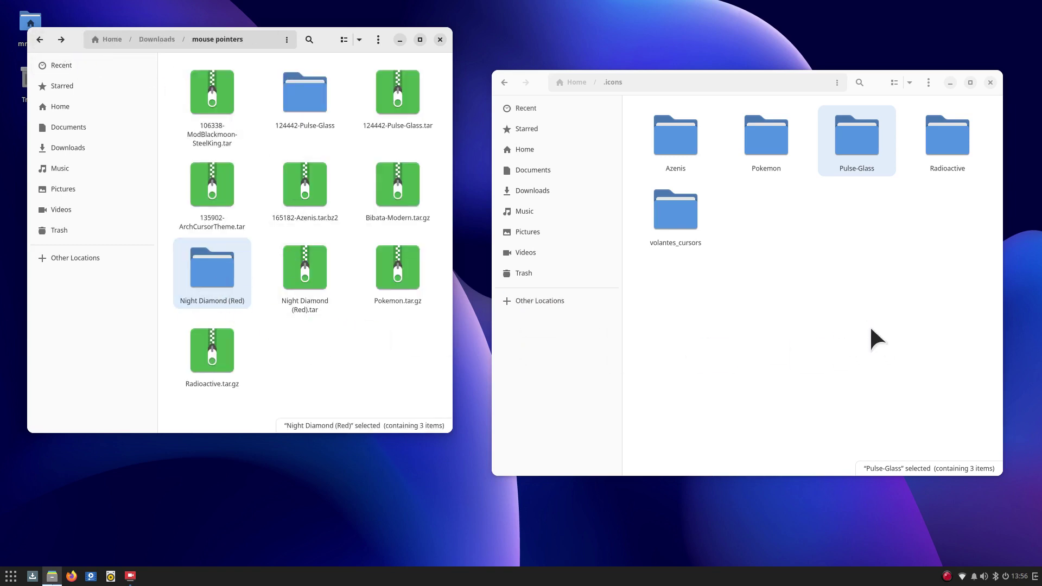
left_click(440, 39)
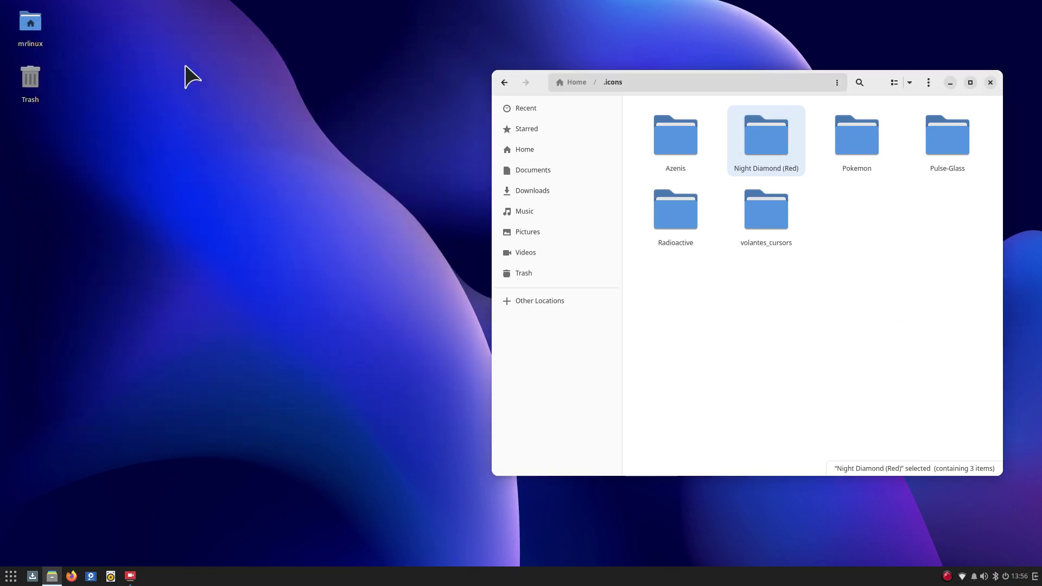
Set the cursor theme to Night Diamond (Red) in Budgie Desktop Settings and close the settings window.
right_click(185, 67)
left_click(265, 76)
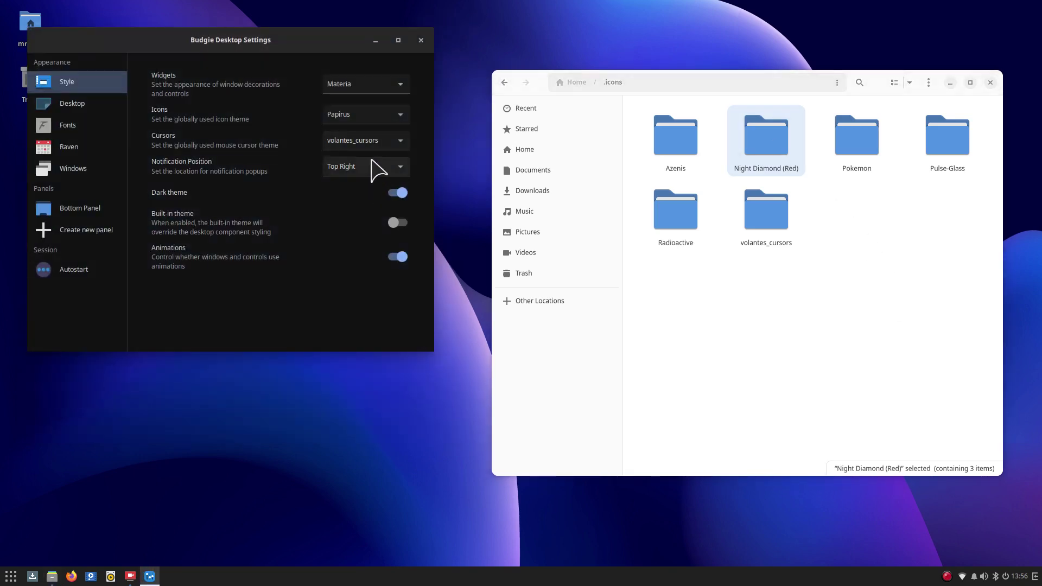
left_click(375, 142)
left_click(385, 70)
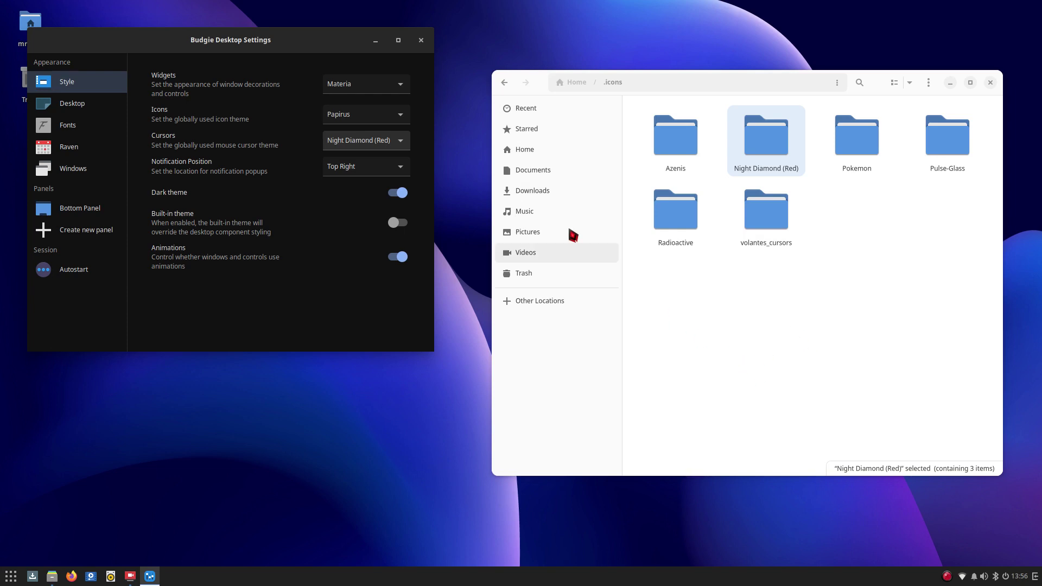
left_click(427, 43)
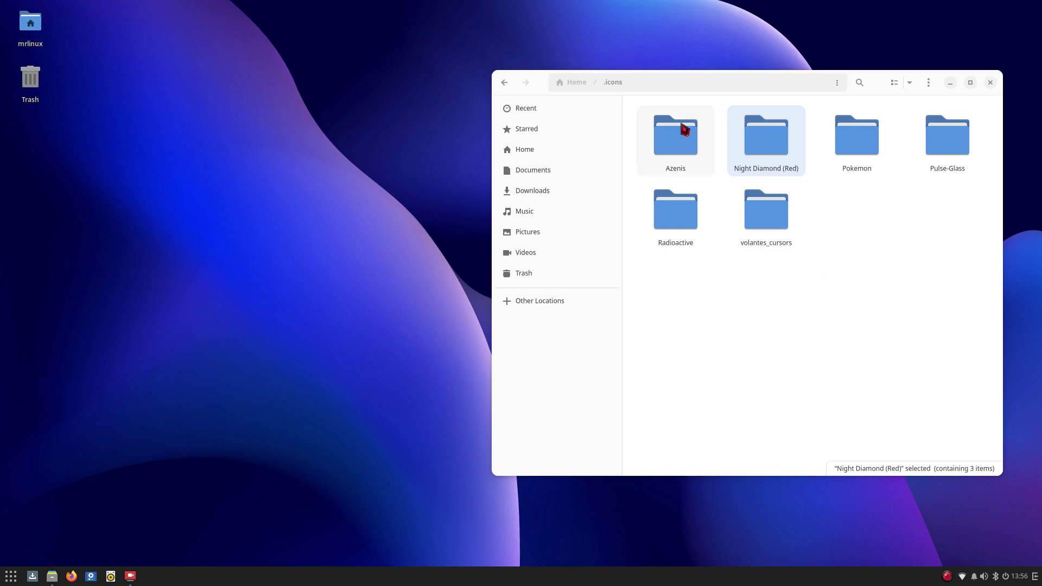
Open the Cursor Size options under Accessibility in System Settings, with the settings window moved beside the .icons window.
right_click(239, 164)
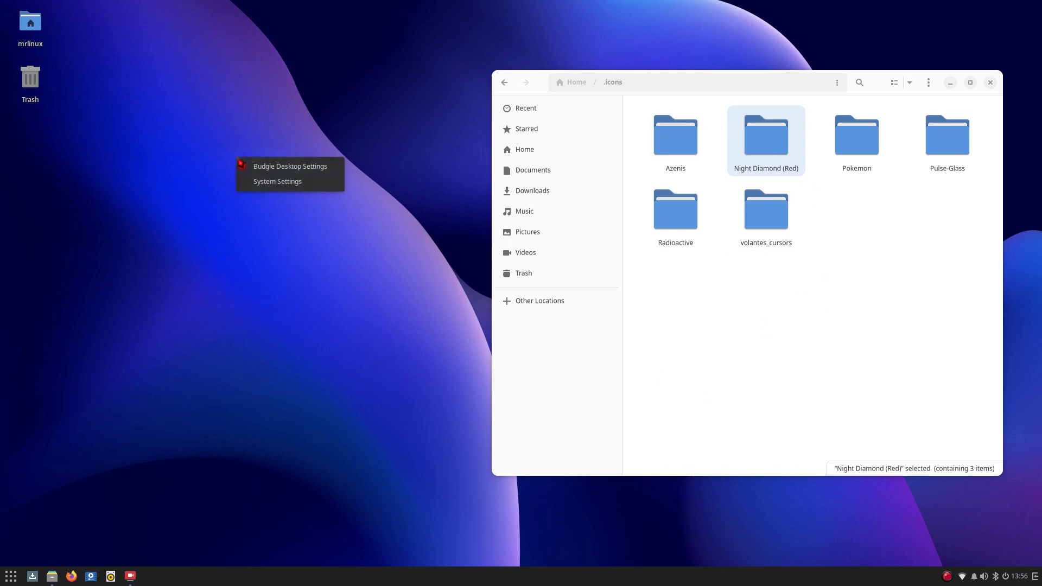
left_click(299, 186)
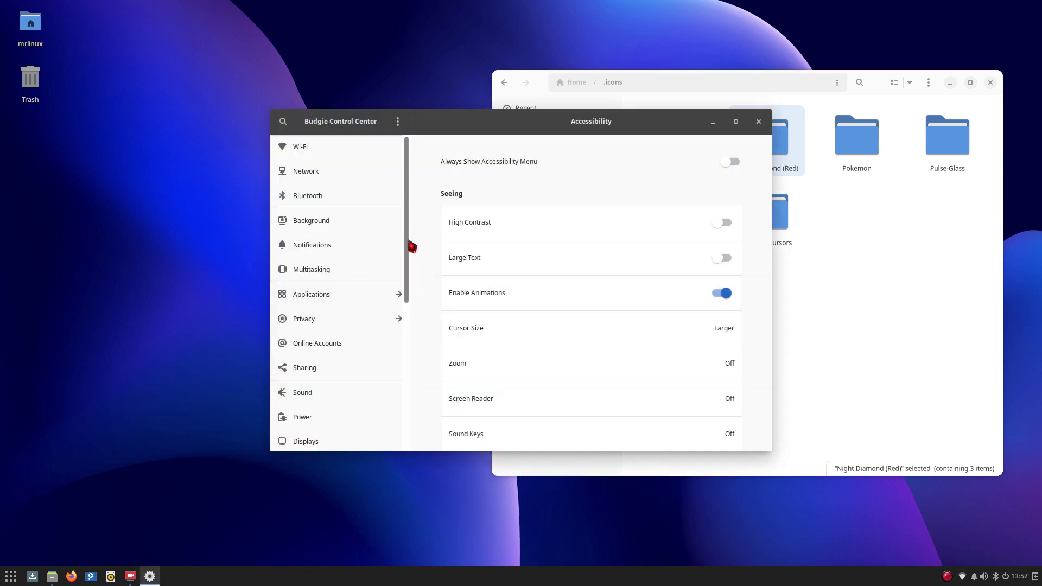
left_click_drag(407, 244, 407, 363)
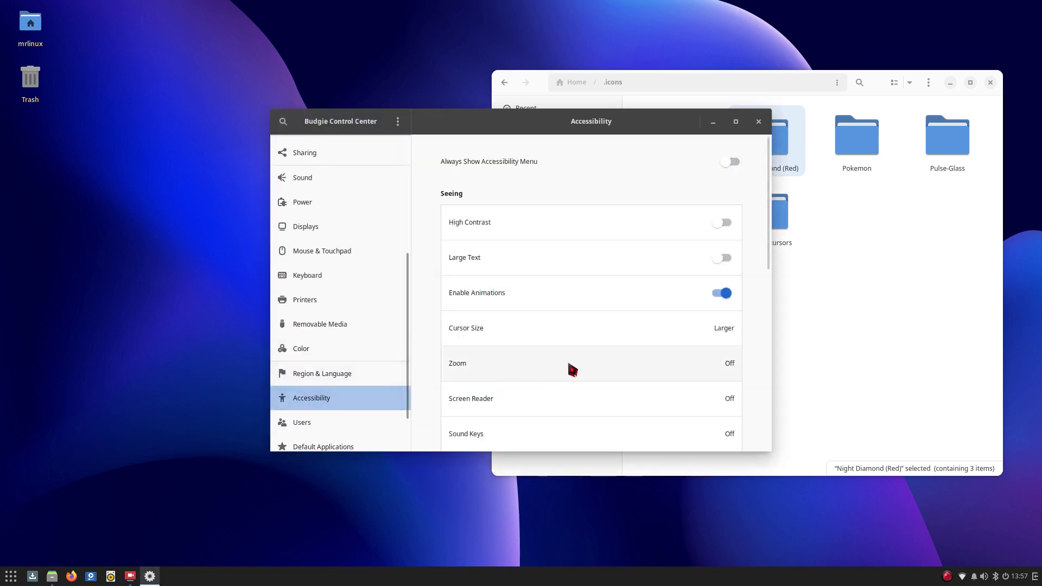
left_click(581, 336)
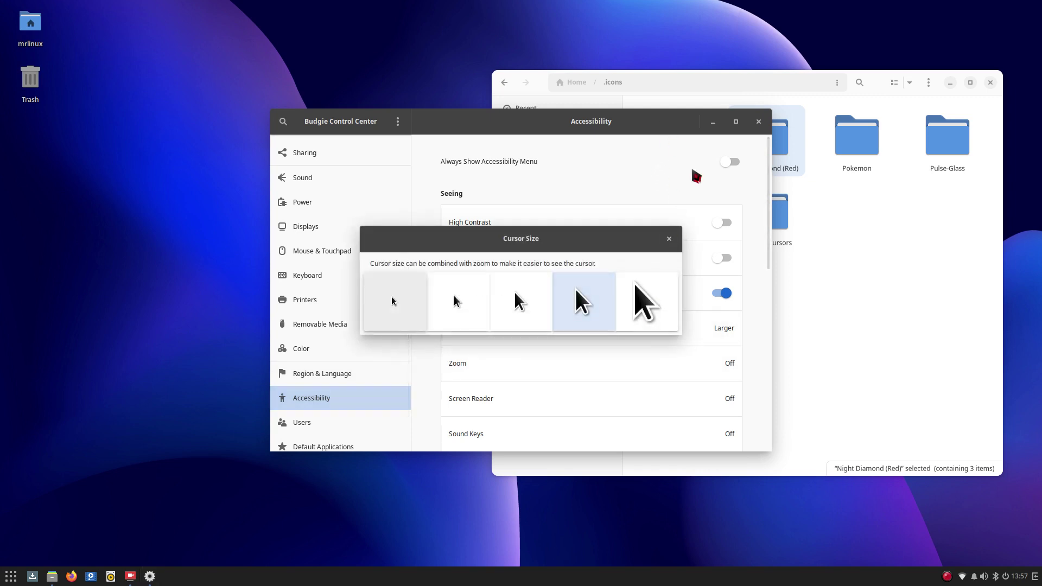
left_click(669, 239)
left_click_drag(641, 124, 390, 118)
left_click(396, 322)
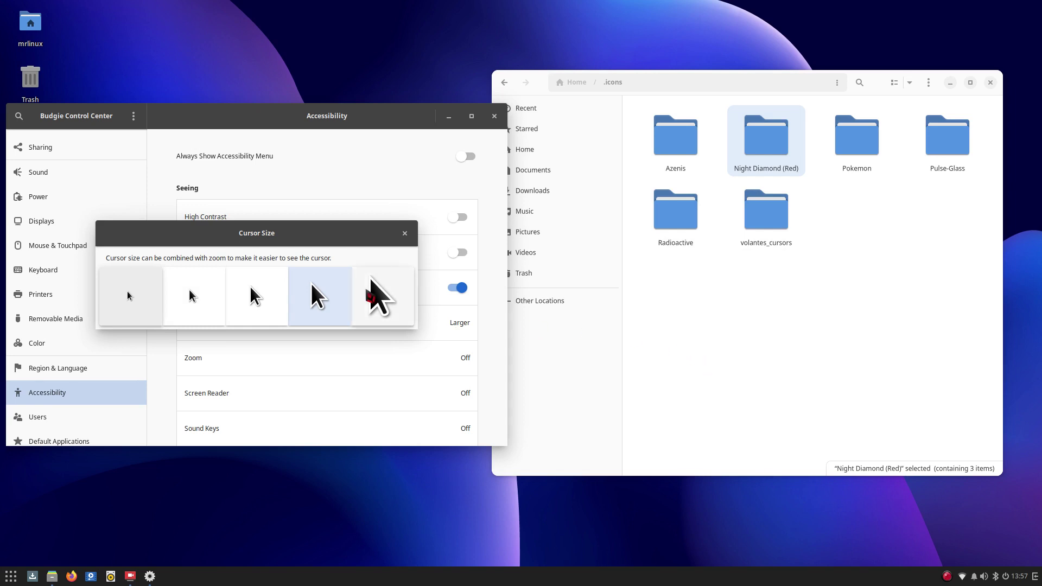
Try the smallest and the largest cursor size, return to the Default size, and close the Cursor Size dialog.
left_click(142, 291)
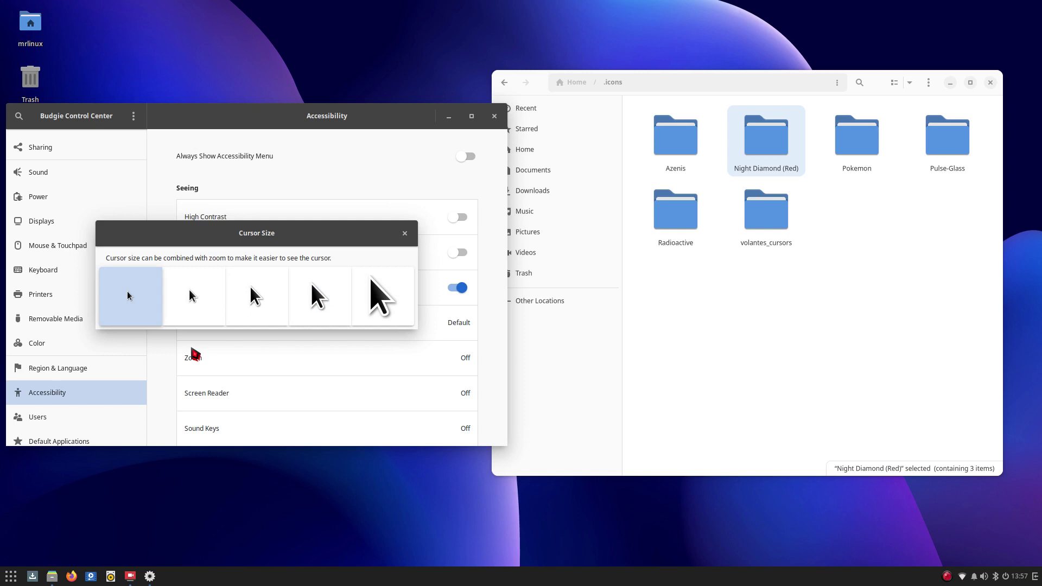
left_click(368, 294)
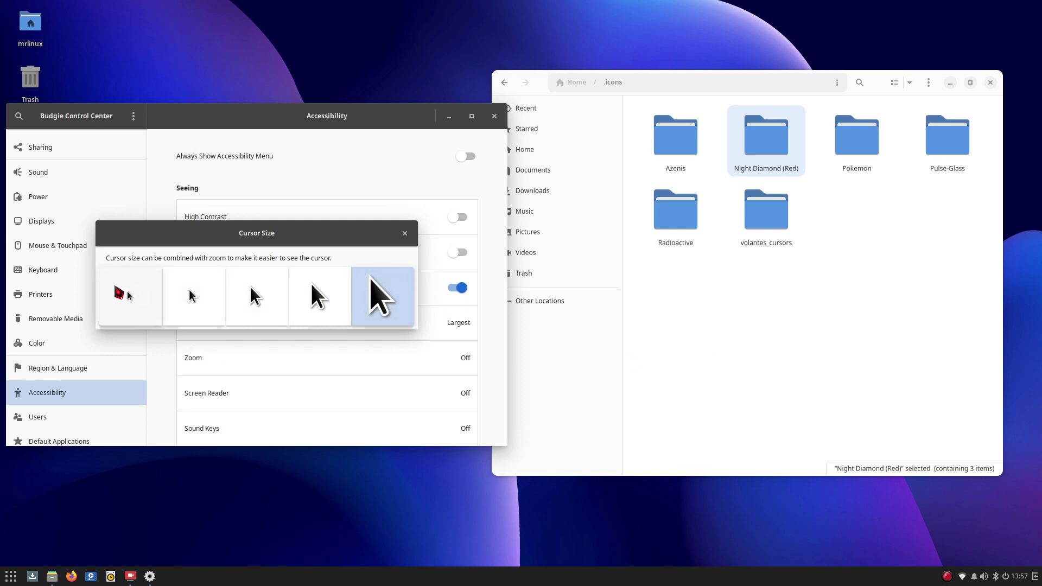
left_click(117, 288)
left_click(404, 233)
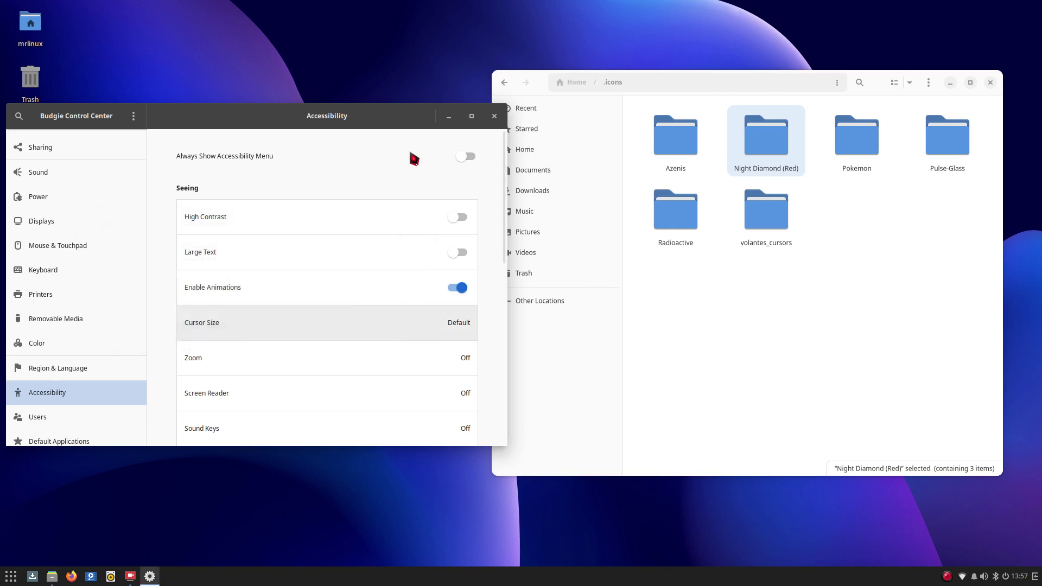
Set the cursor theme to Radioactive in Budgie Desktop Settings and close that window.
right_click(393, 46)
left_click(428, 56)
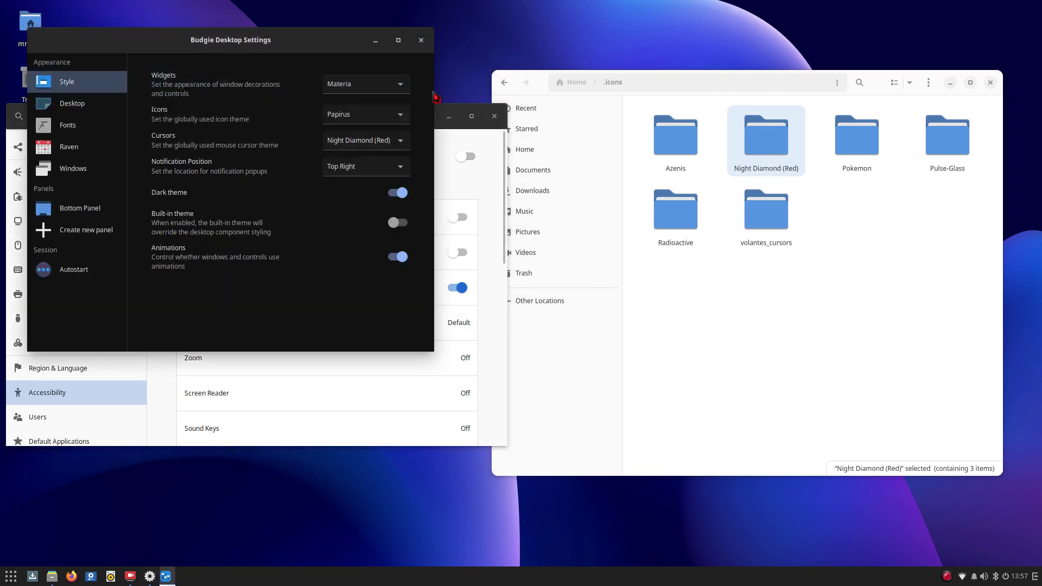
left_click(364, 140)
left_click(369, 193)
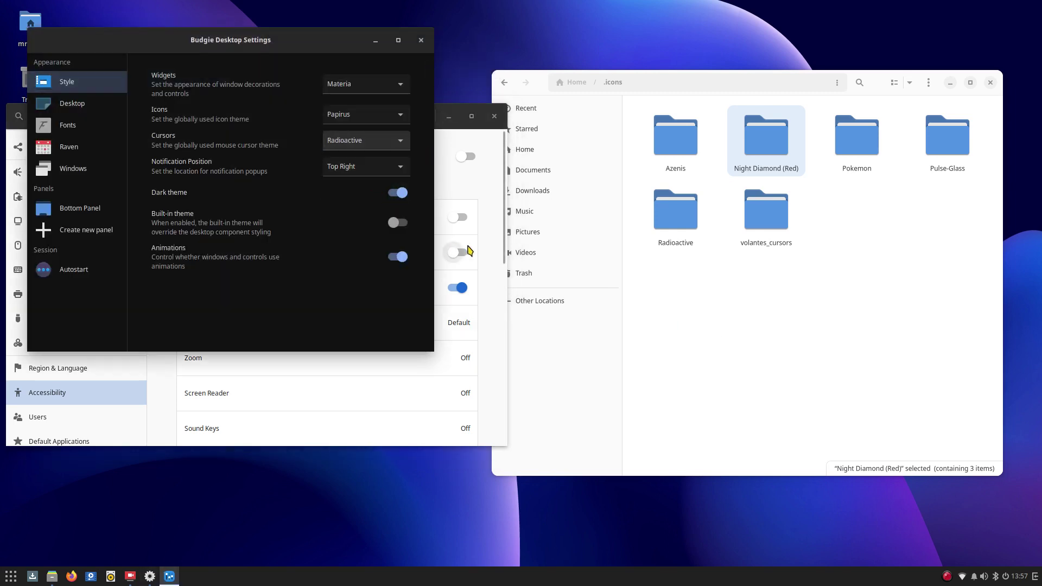
left_click(421, 40)
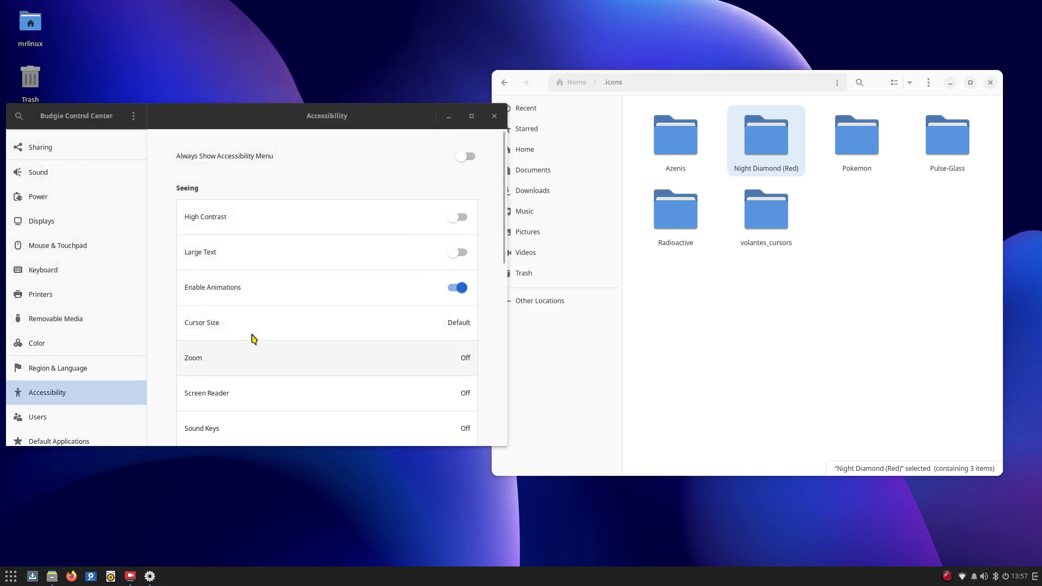
Set the cursor size to Largest in the Accessibility settings.
left_click(236, 318)
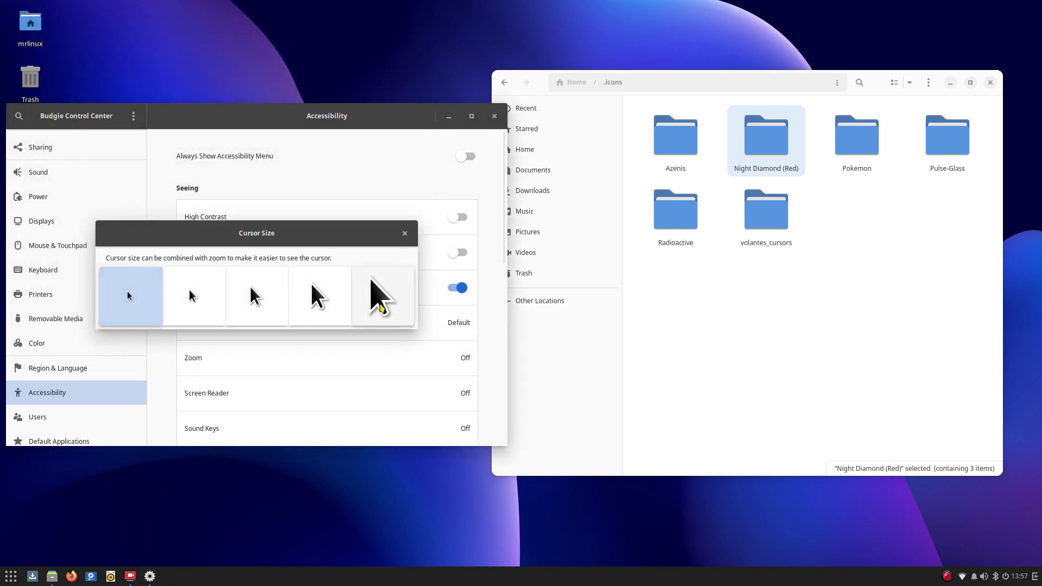
left_click(361, 298)
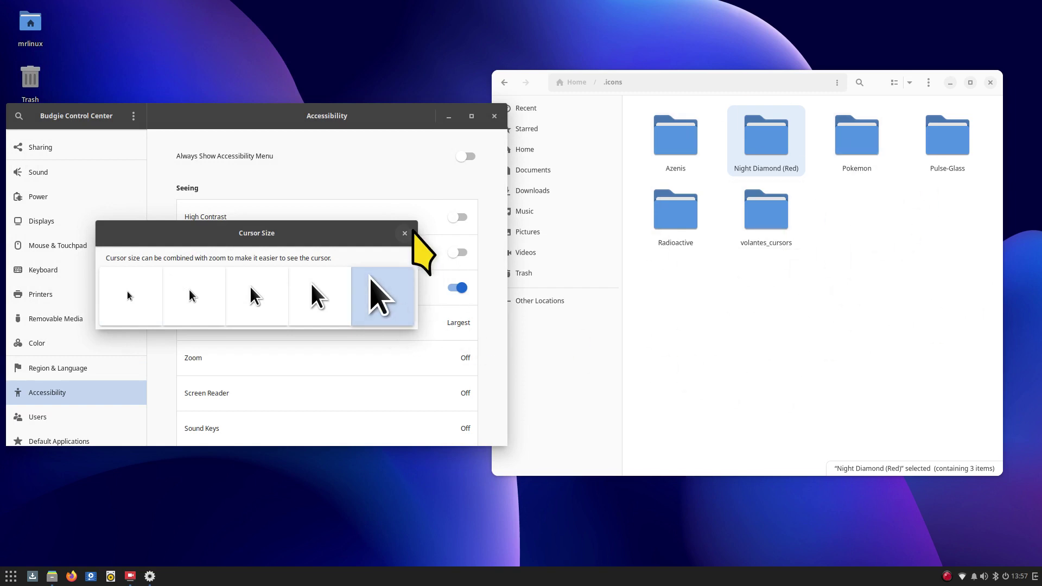
Close the Cursor Size dialog, set the cursor theme to Pokemon in Budgie Desktop Settings, and close that settings window.
left_click(405, 232)
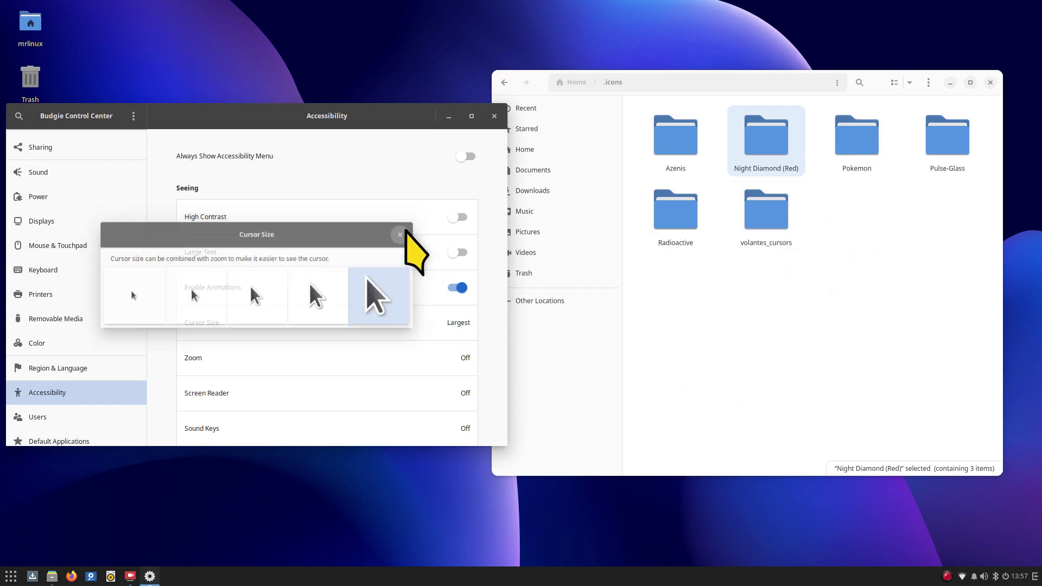
right_click(337, 33)
left_click(377, 37)
left_click(373, 142)
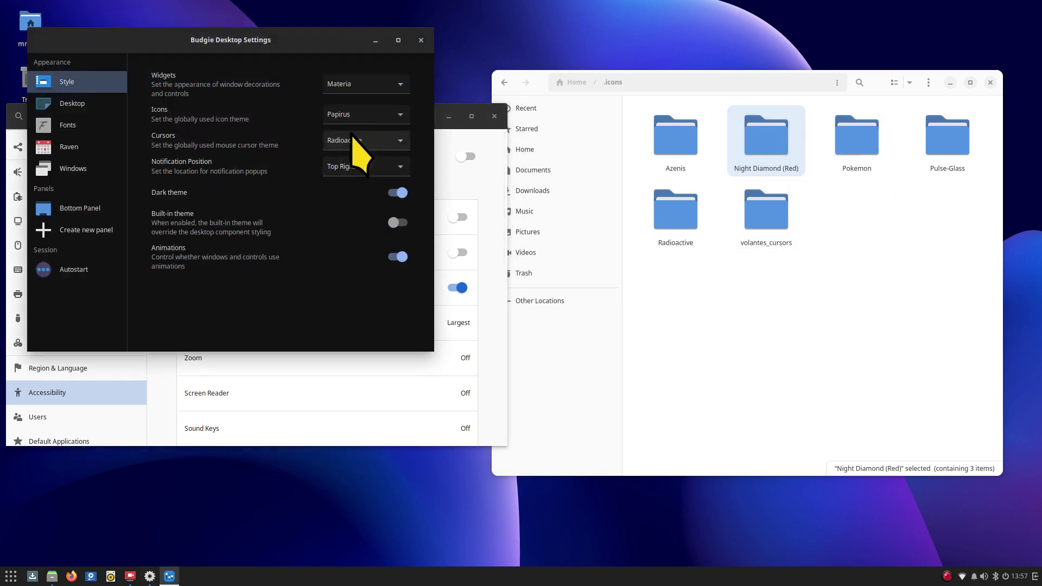
left_click(362, 107)
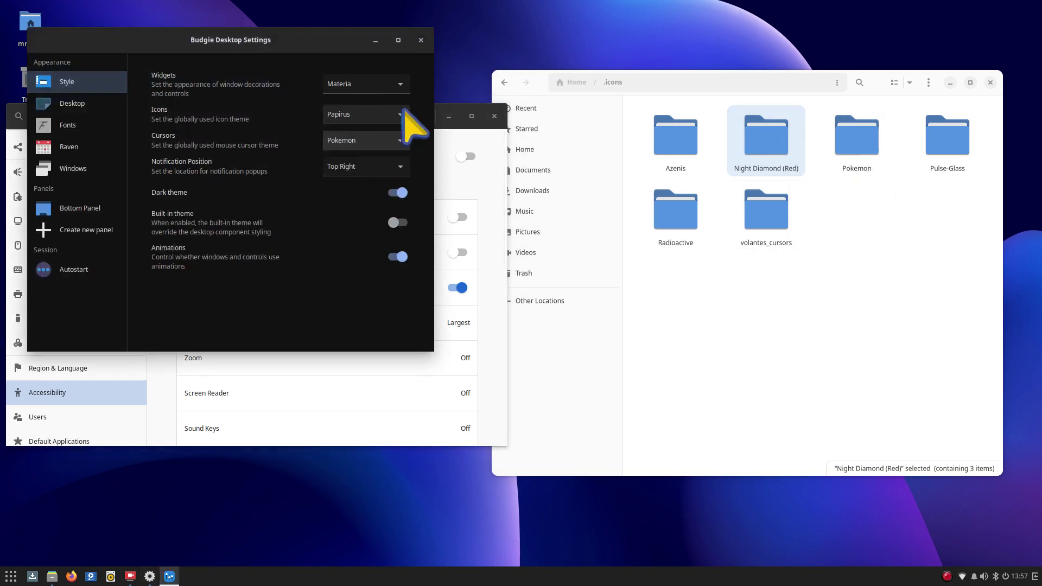
left_click(421, 40)
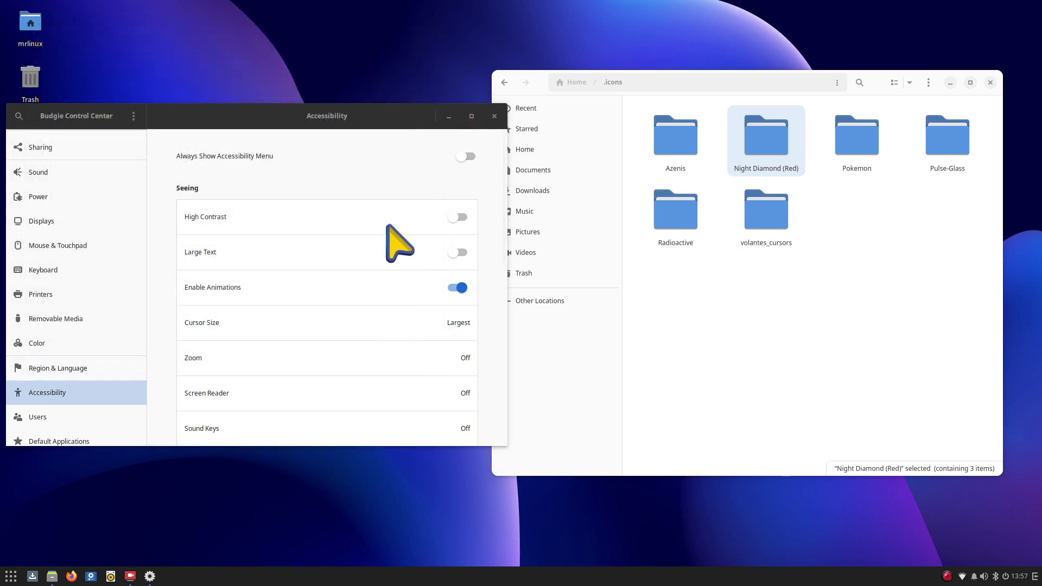
Try the Default cursor size in the Accessibility settings, return to the Largest size, and close the Cursor Size dialog.
left_click(291, 328)
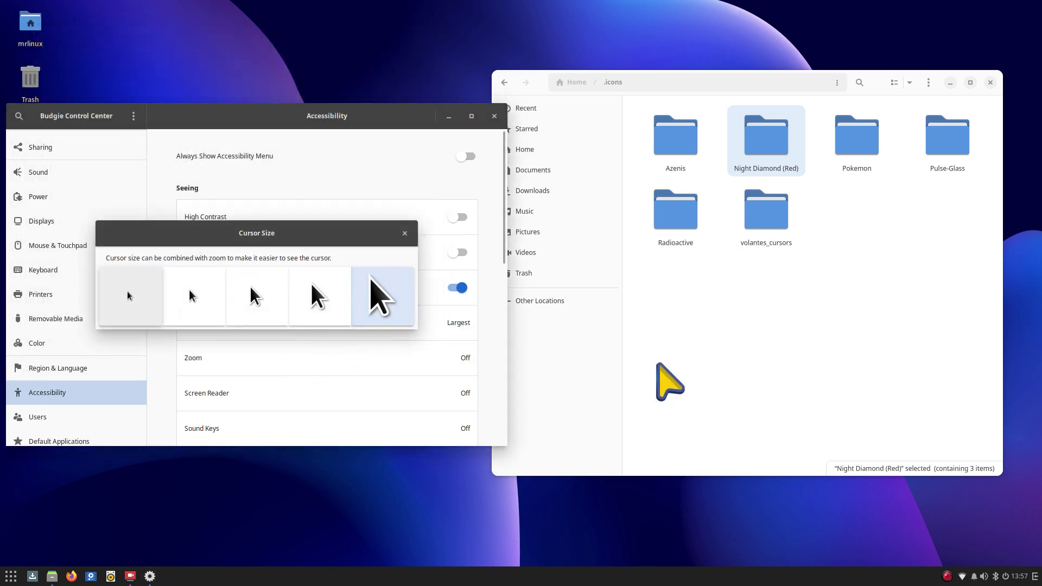
left_click(144, 293)
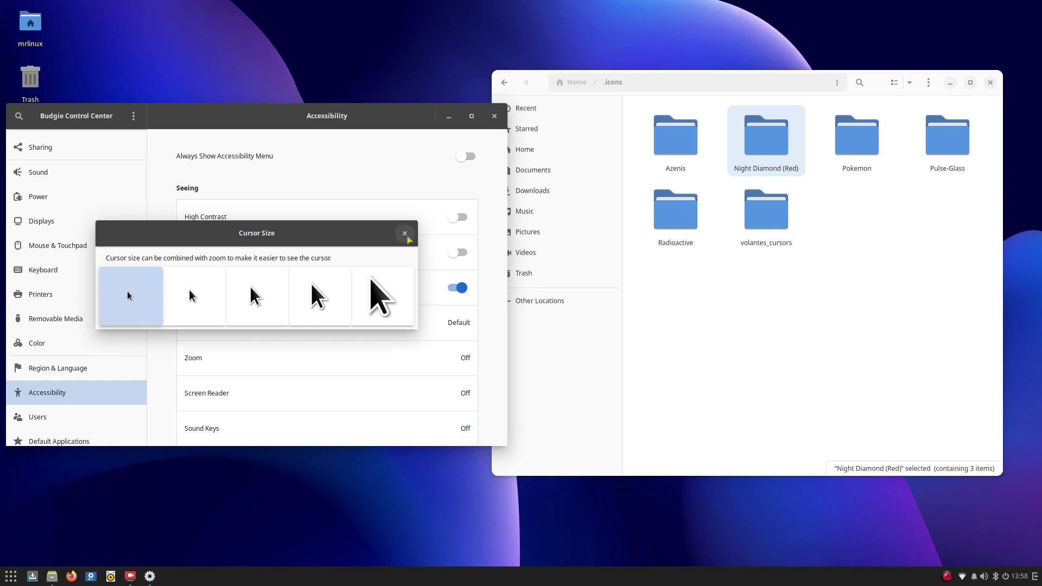
left_click(404, 233)
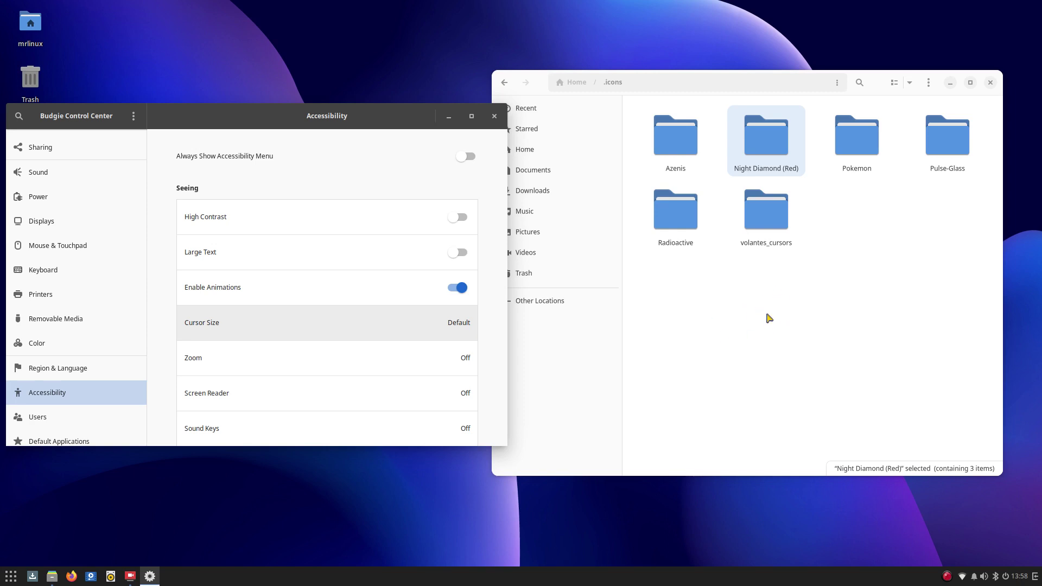
left_click(343, 338)
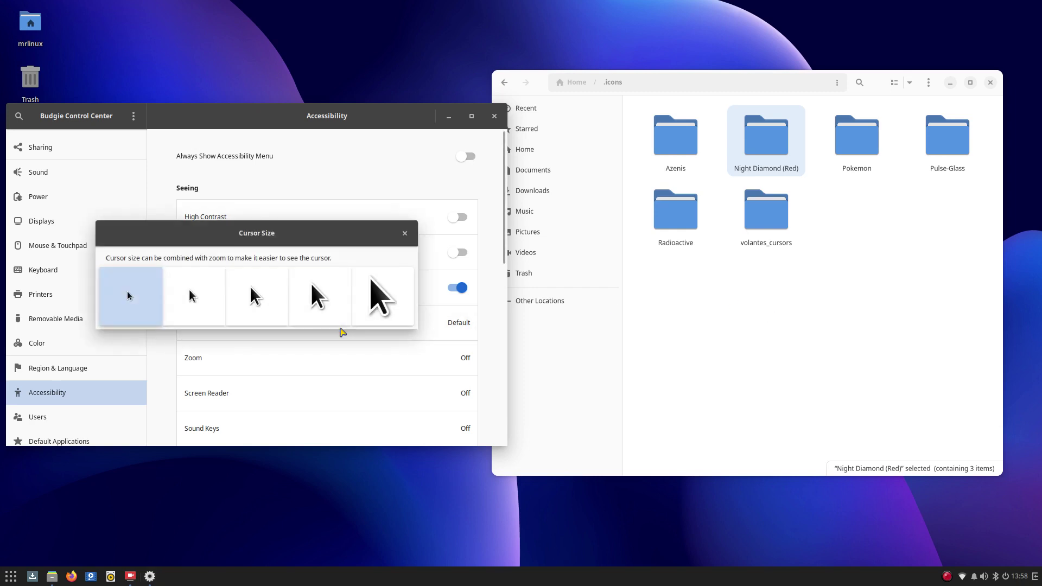
left_click(368, 308)
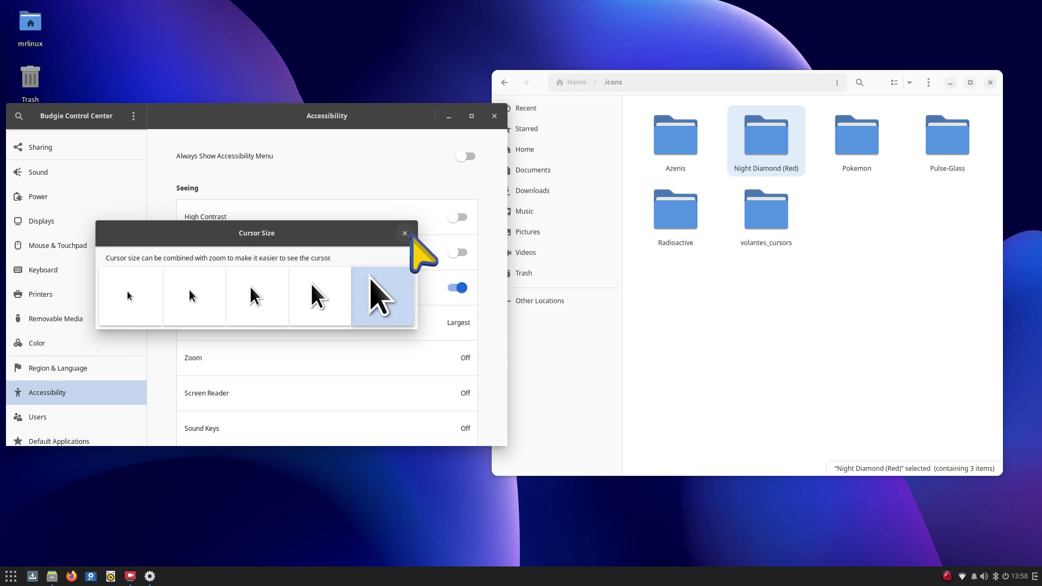
left_click(405, 233)
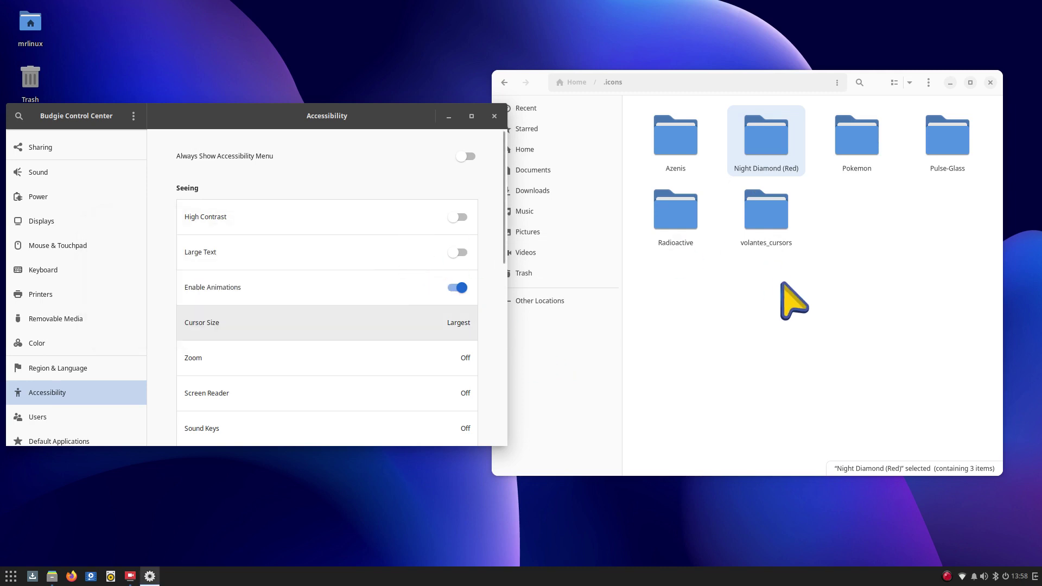
Close the Accessibility settings, then set the cursor theme to Adwaita in Budgie Desktop Settings and close that window.
left_click(493, 116)
right_click(196, 69)
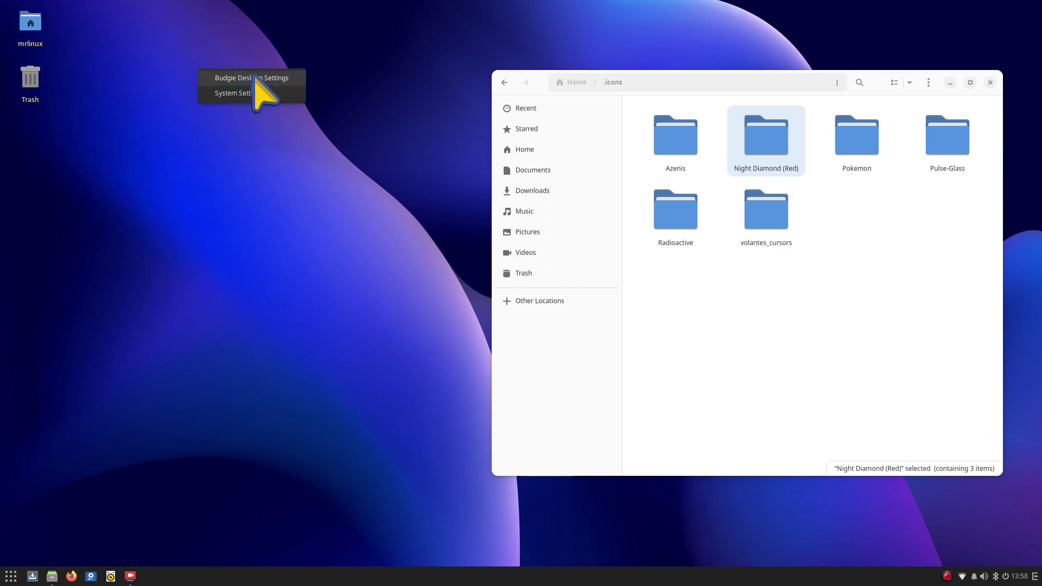
left_click(255, 77)
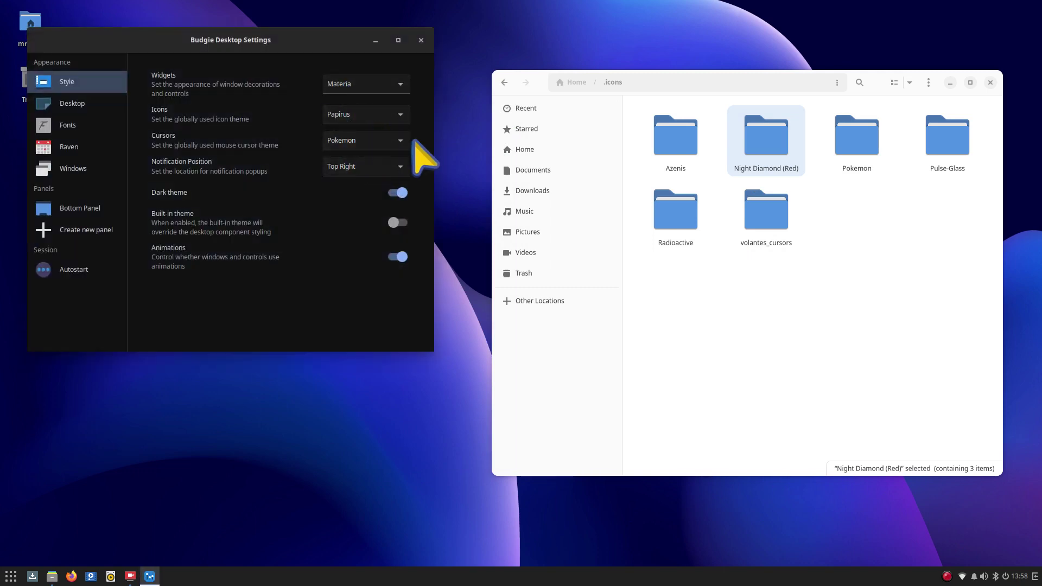
left_click(363, 143)
left_click(380, 77)
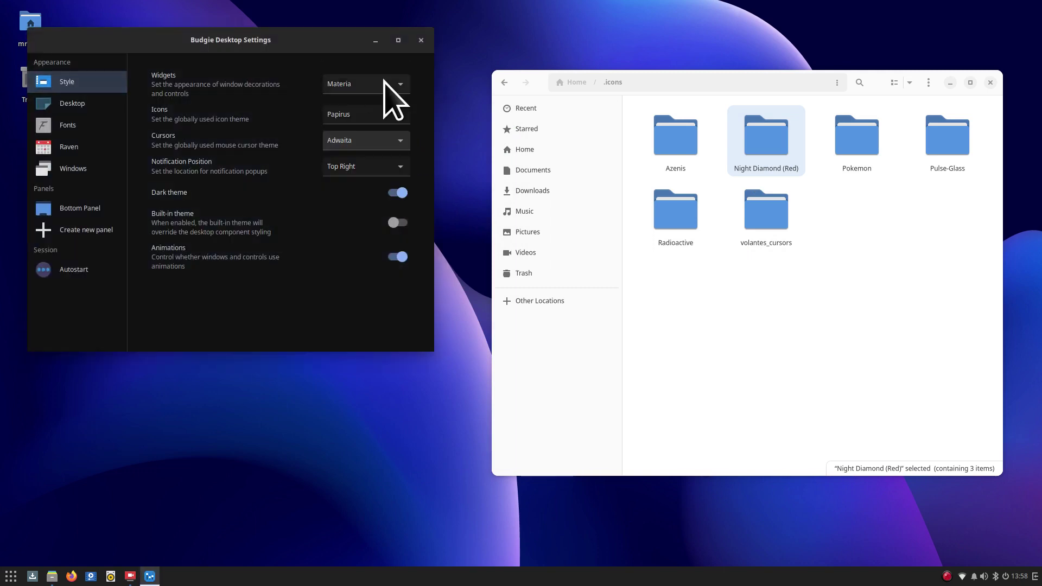
left_click(422, 40)
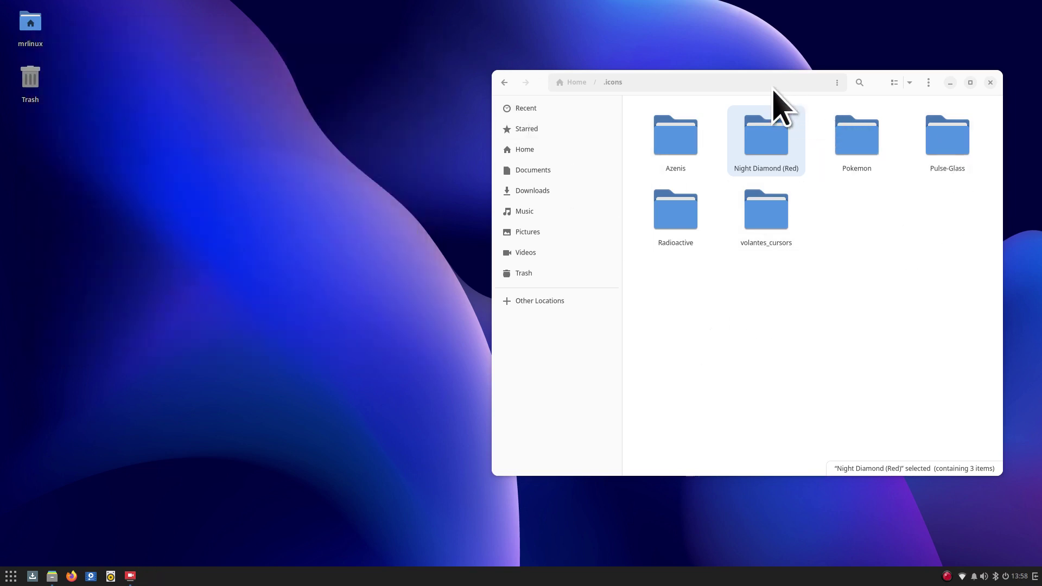
Open the Trash in the file manager and permanently delete all items in it.
left_click(529, 152)
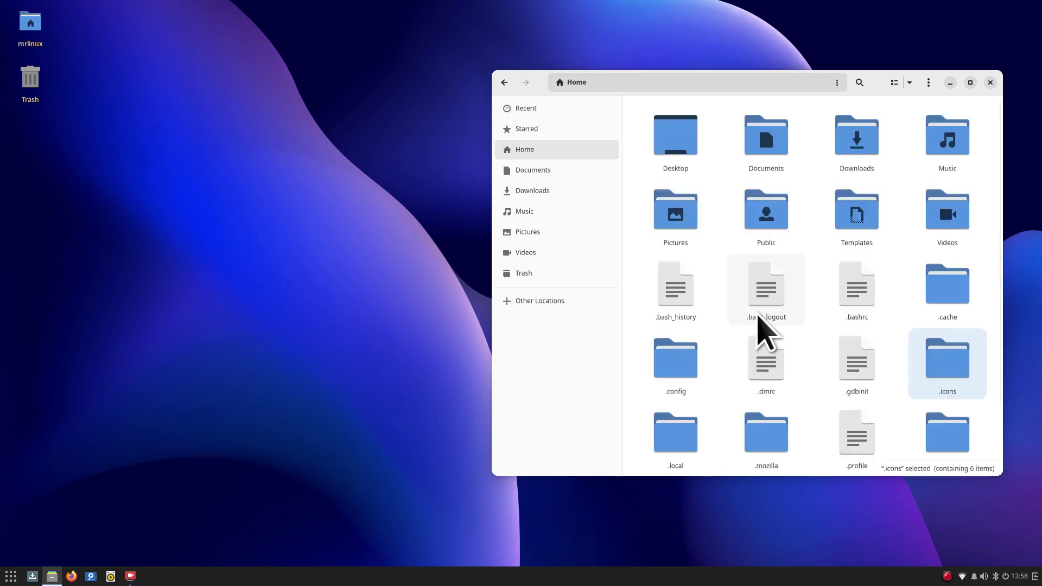
left_click(548, 274)
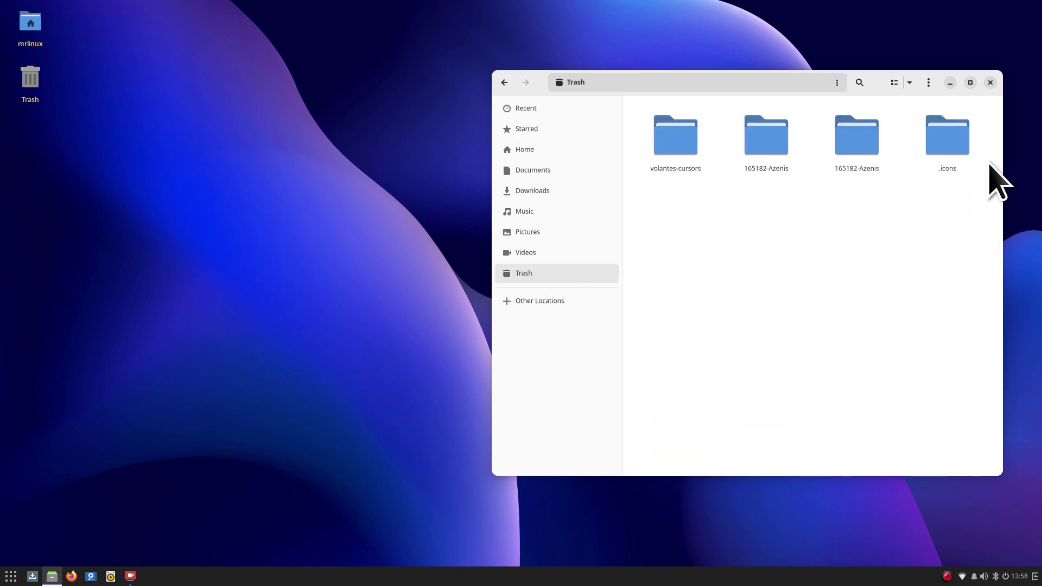
right_click(738, 252)
left_click(798, 347)
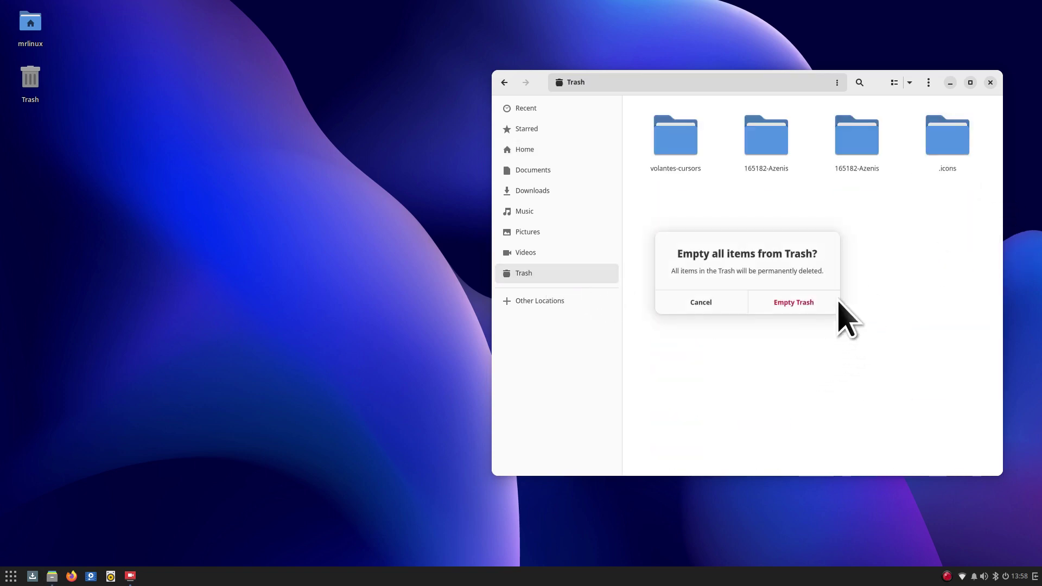
left_click(795, 304)
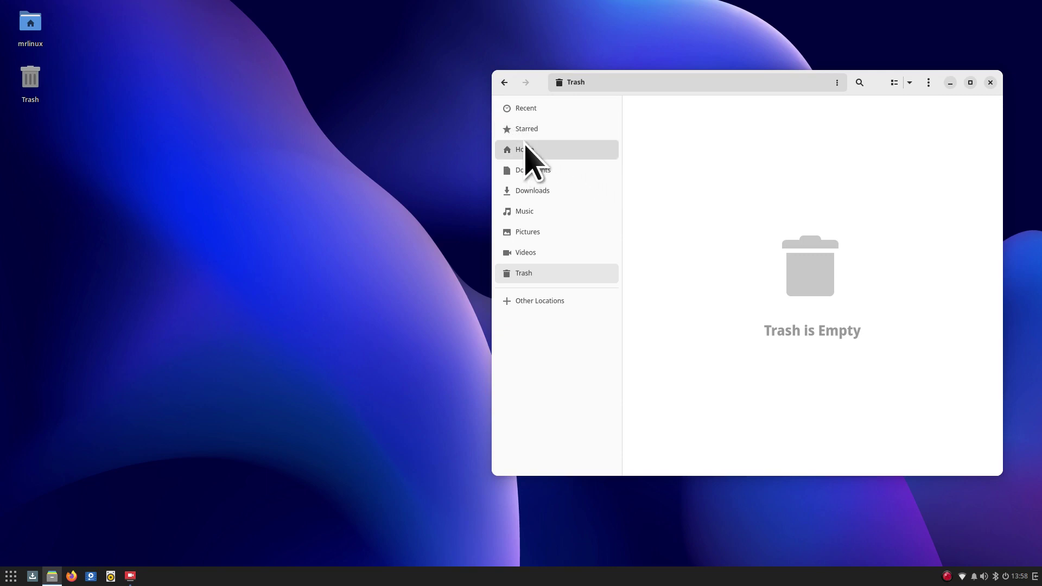
Move the .icons folder from the Home folder to the Trash and open the Trash, using smaller icons in the file view.
left_click(525, 149)
scroll(789, 295, "down", 1)
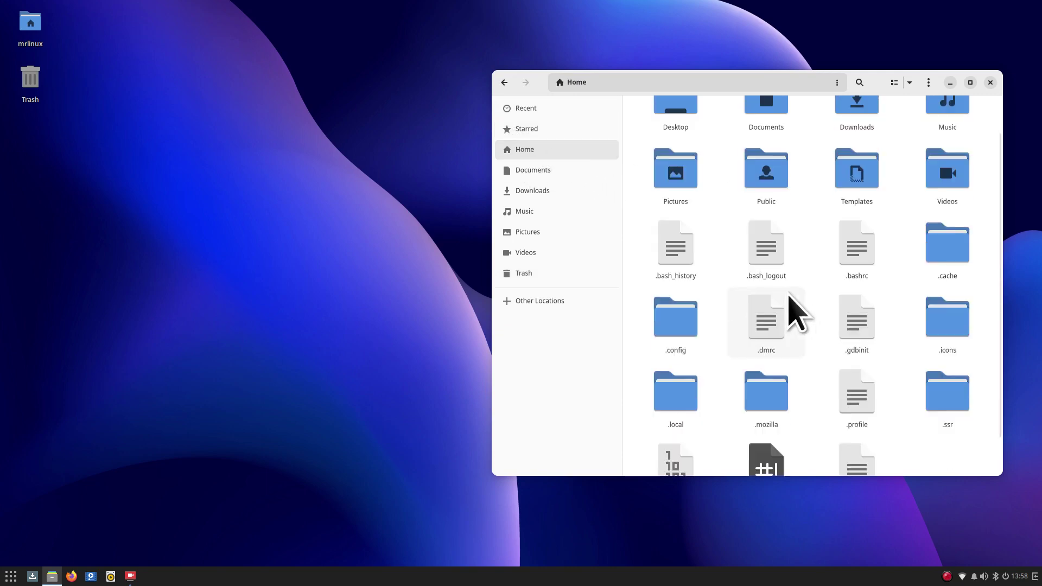
key("ctrl+minus")
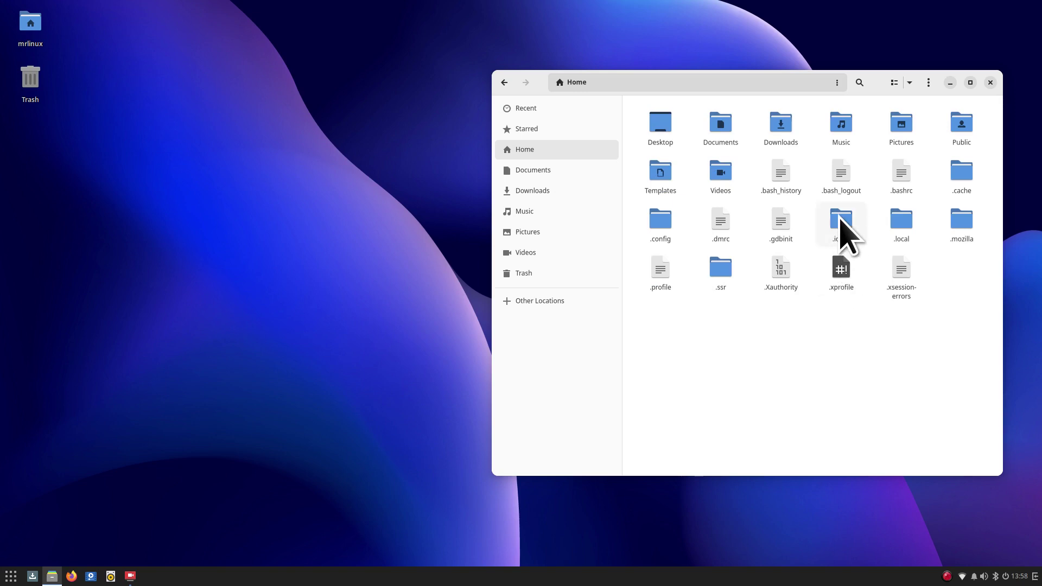
left_click(840, 231)
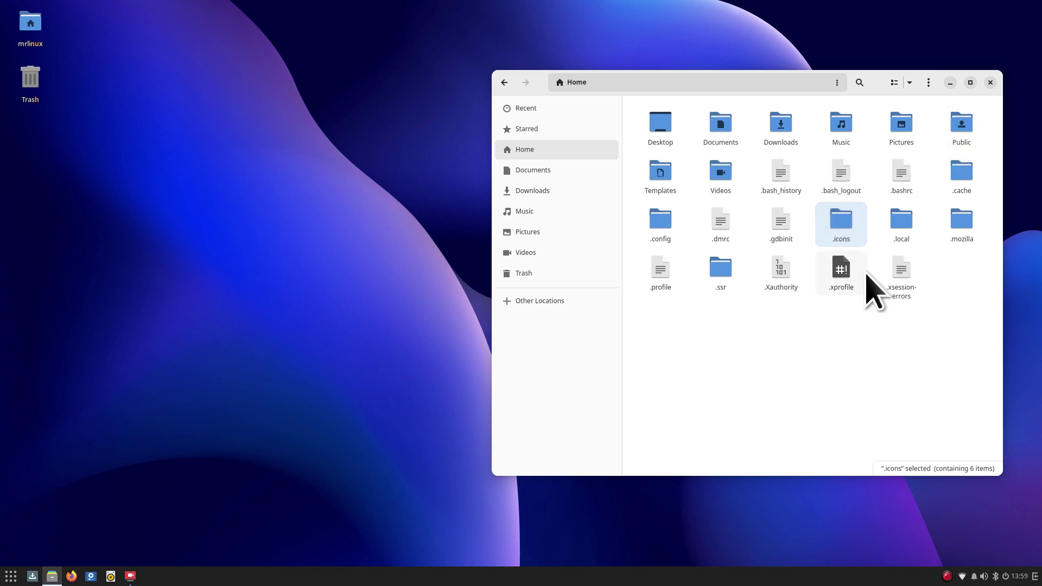
key("Delete")
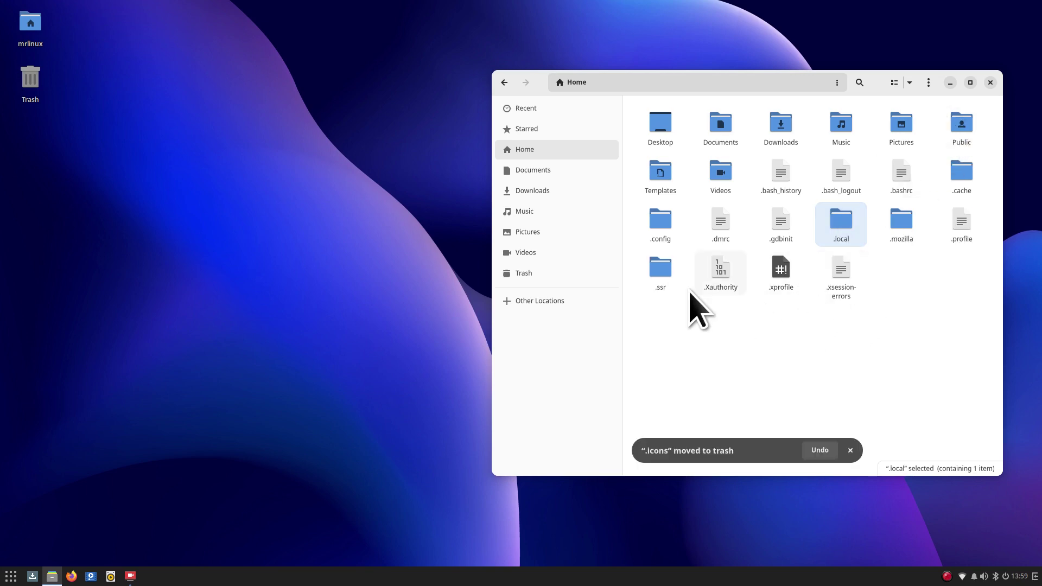
left_click(578, 275)
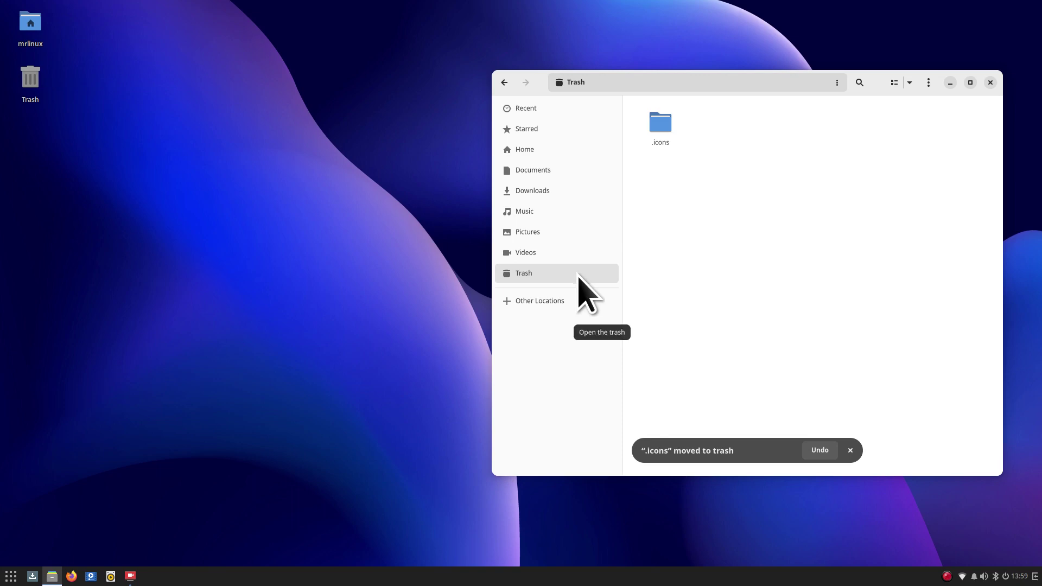
Check which cursor themes are still available in Budgie Desktop Settings, without changing the selected one.
right_click(212, 82)
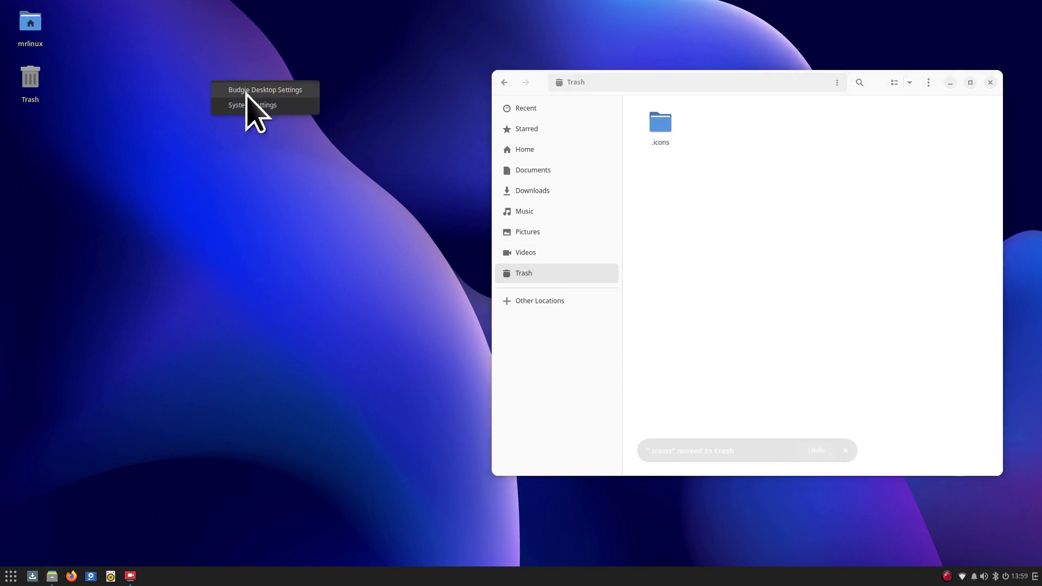
left_click(265, 91)
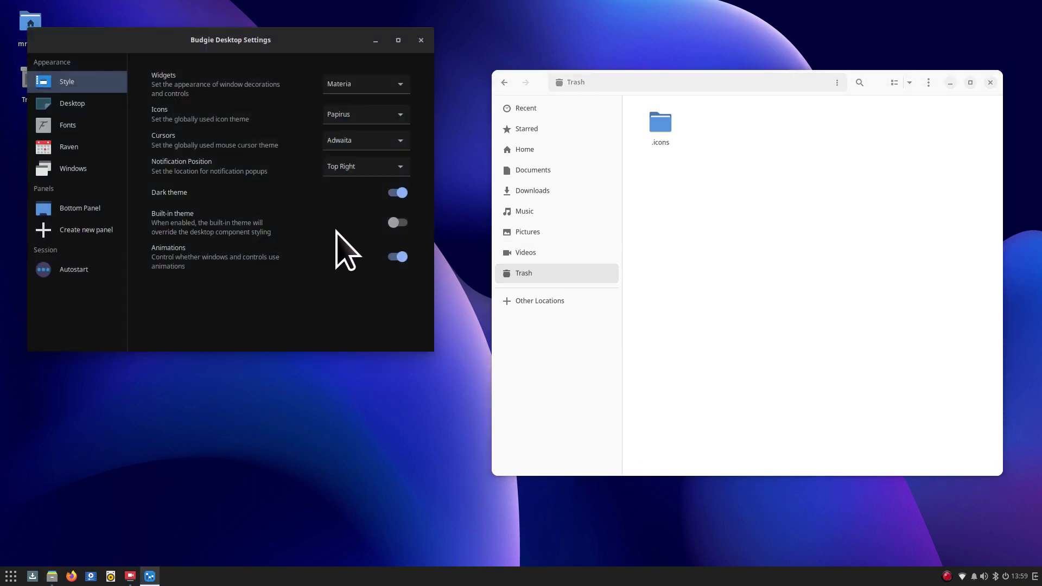
left_click(359, 141)
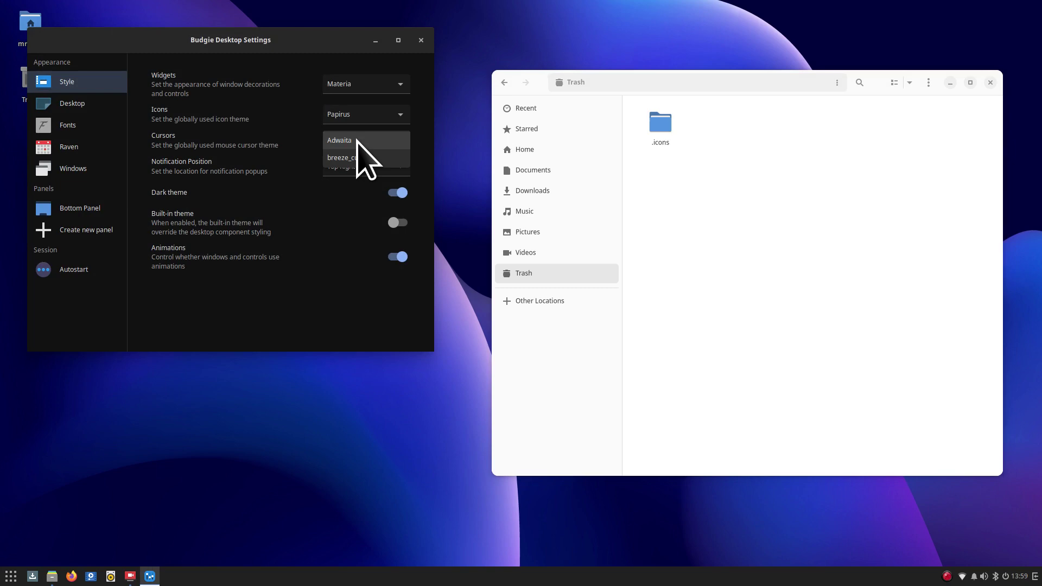
left_click(438, 140)
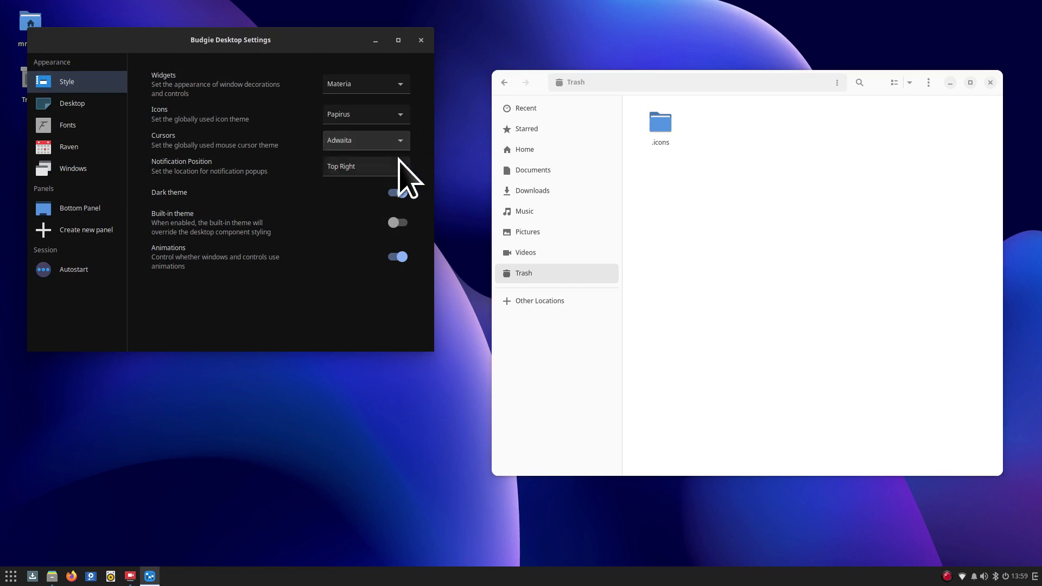
Browse the Solus system disk to usr/share, search there for "icons", and open the top-level icons folder.
left_click(522, 303)
left_click(676, 127)
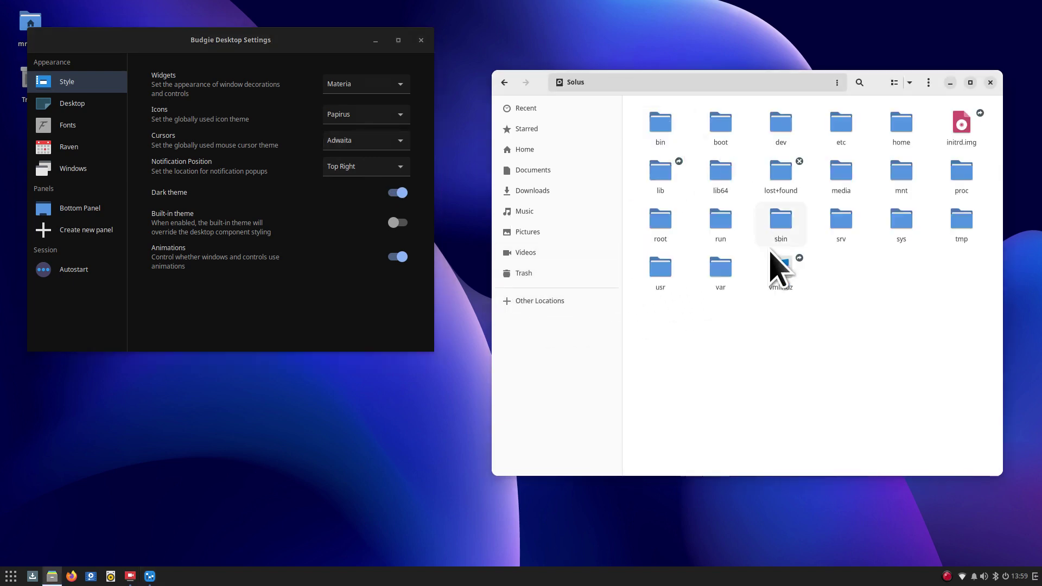
double_click(665, 267)
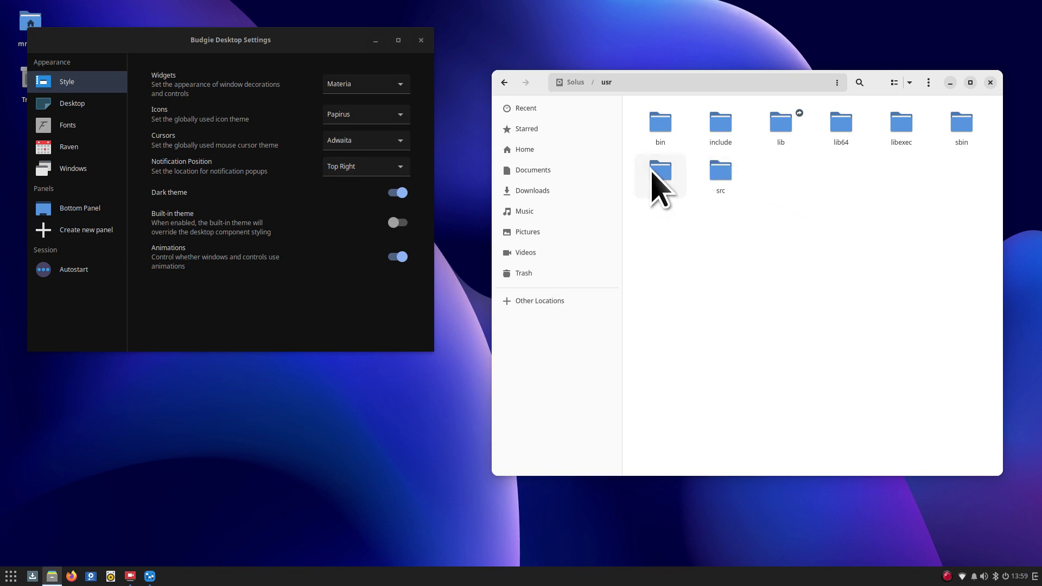
double_click(658, 175)
left_click(806, 306)
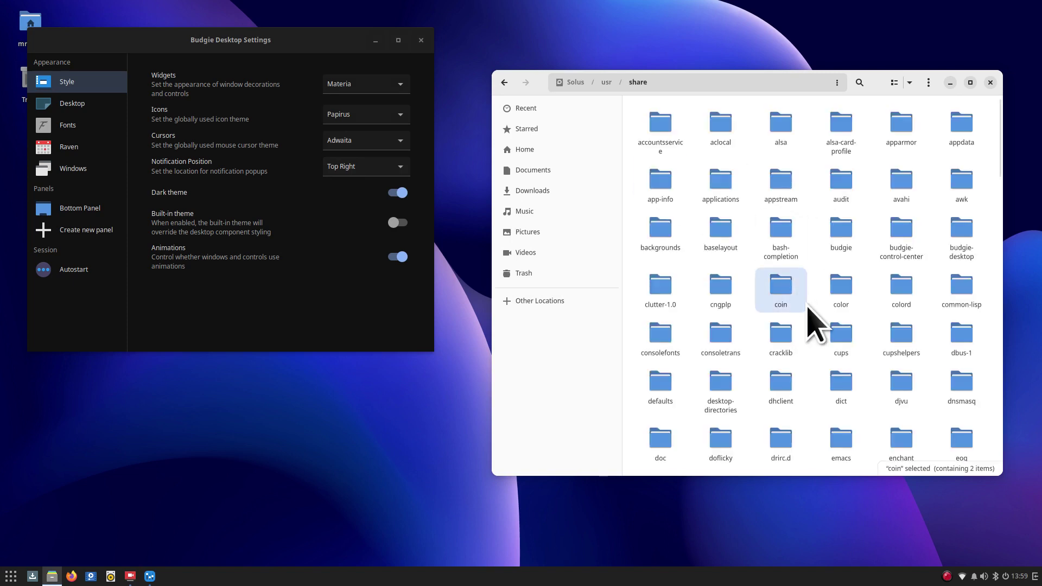
type("ic")
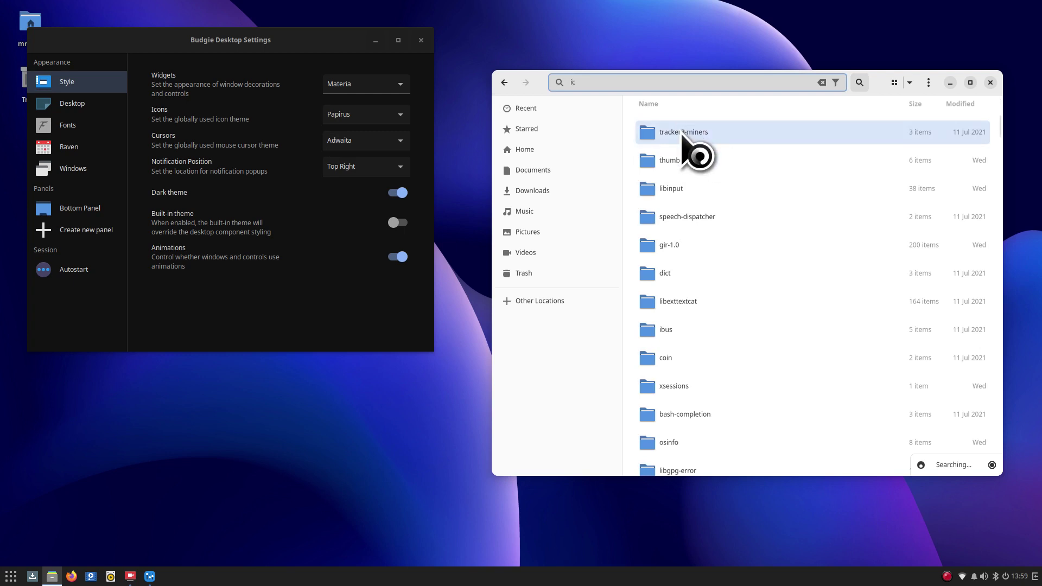
type("o")
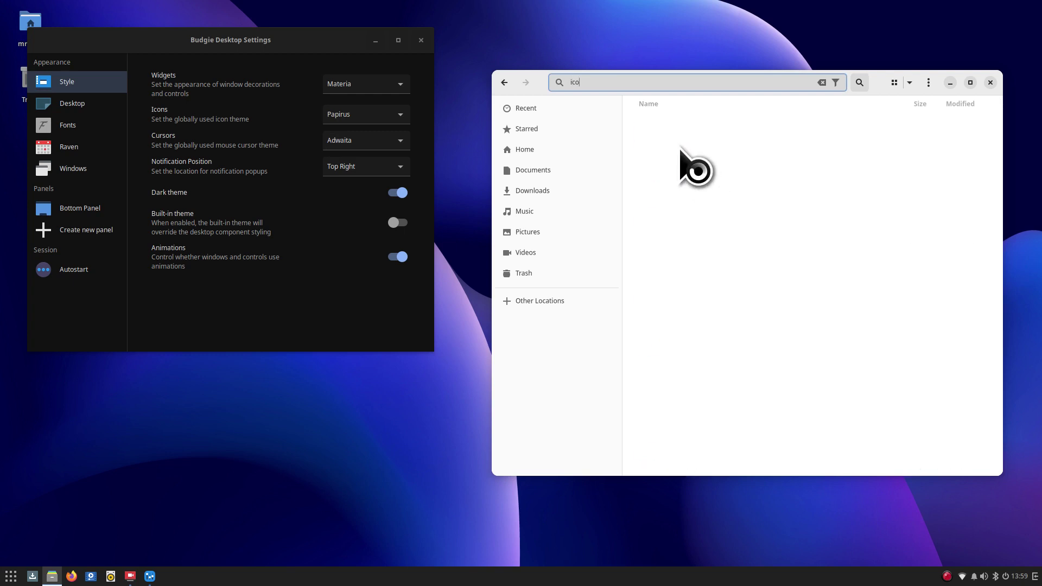
type("ns")
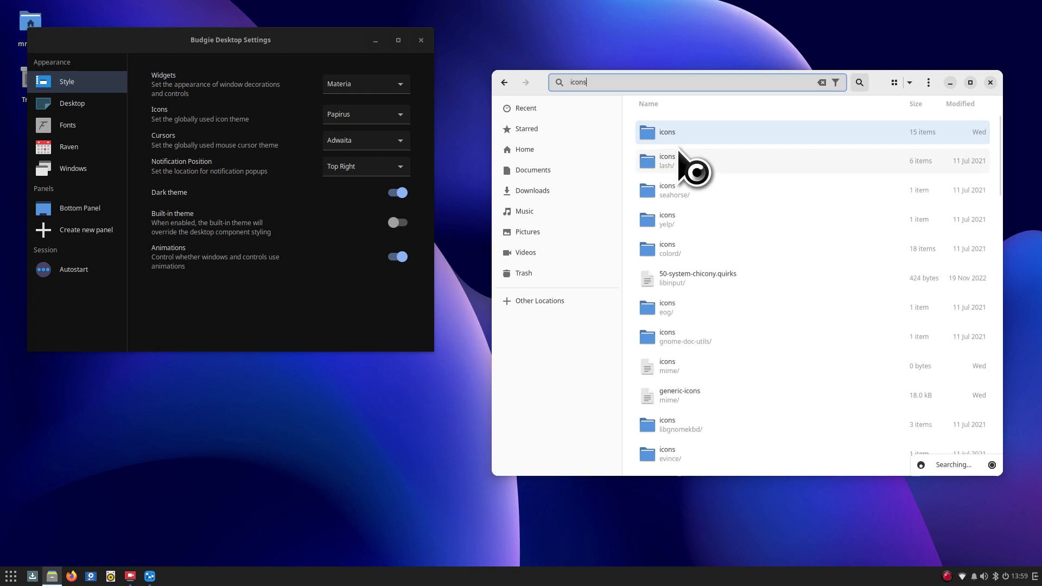
double_click(691, 136)
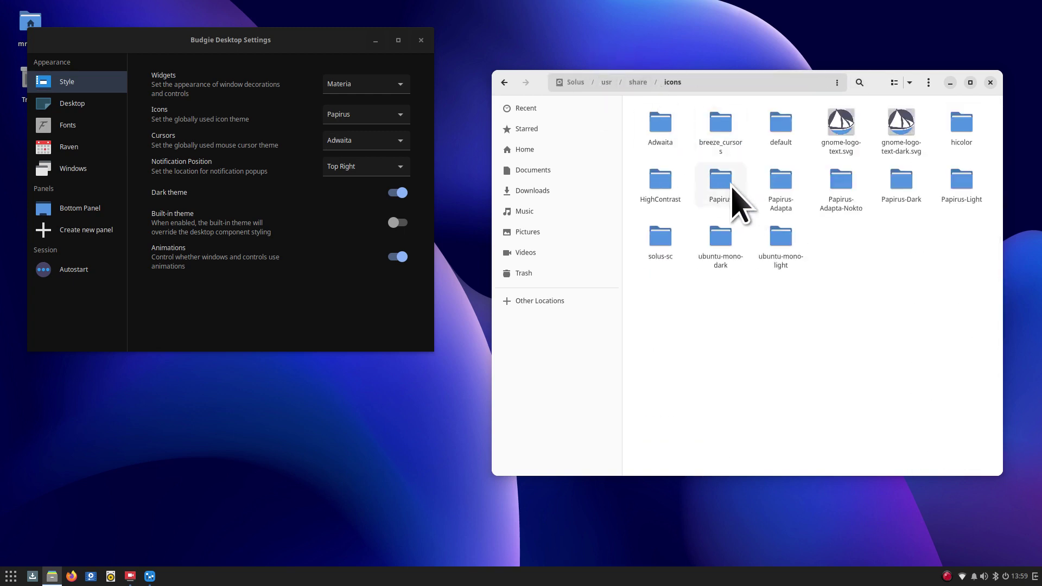
Set the cursor theme to breeze_cursors in Budgie Desktop Settings.
left_click(364, 144)
left_click(364, 158)
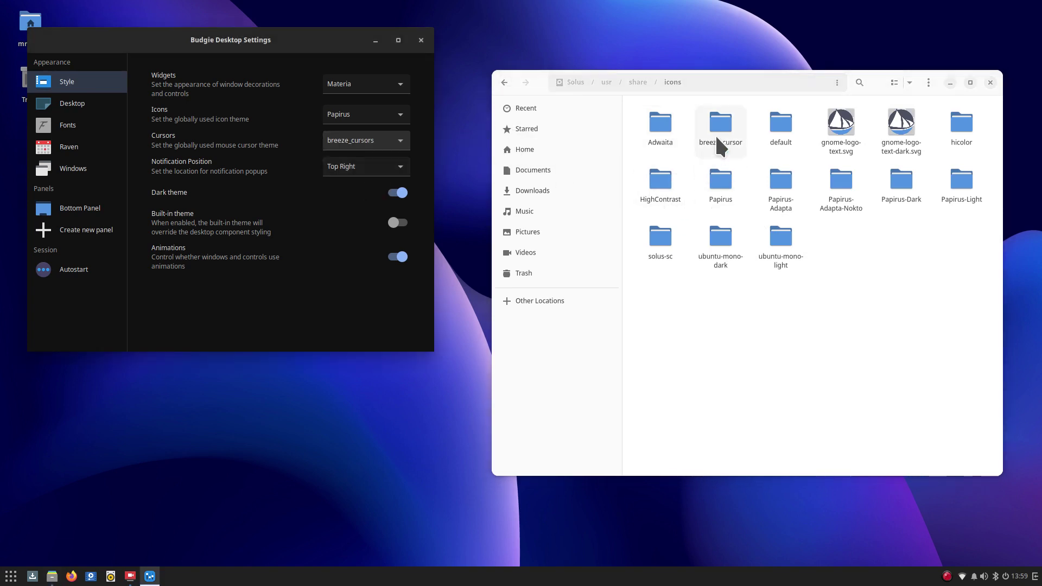
Check the permissions of the icons folder in usr/share and close its properties.
left_click(639, 82)
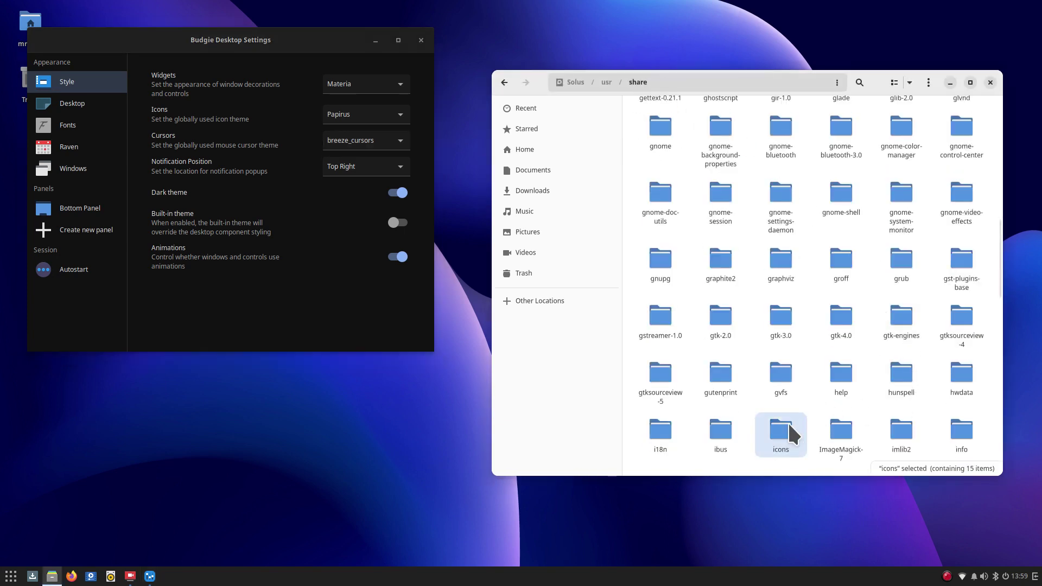
right_click(787, 421)
left_click(815, 410)
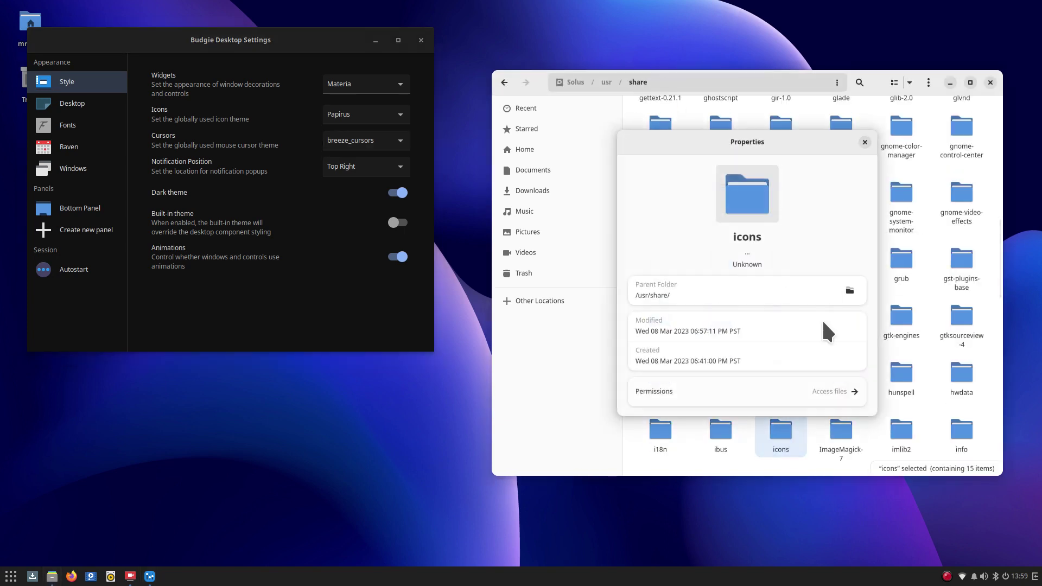
left_click(826, 403)
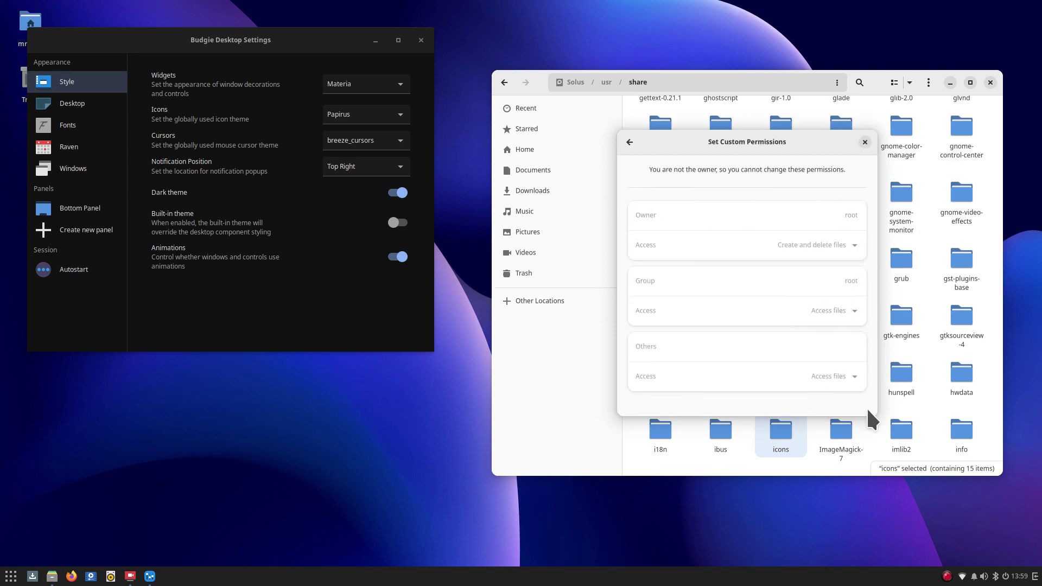
left_click(865, 142)
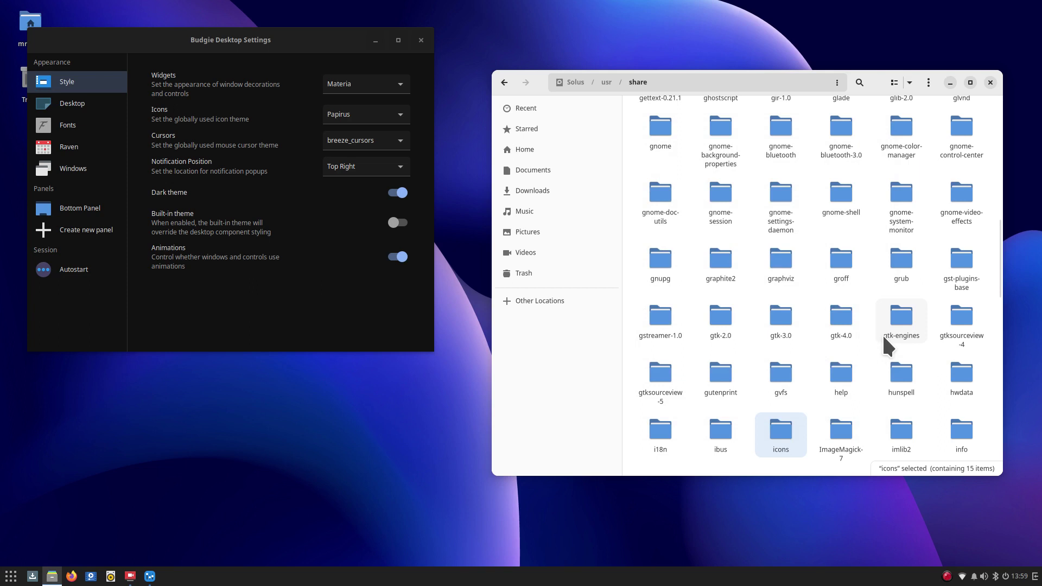
Restore the .icons folder from the Trash.
left_click(528, 272)
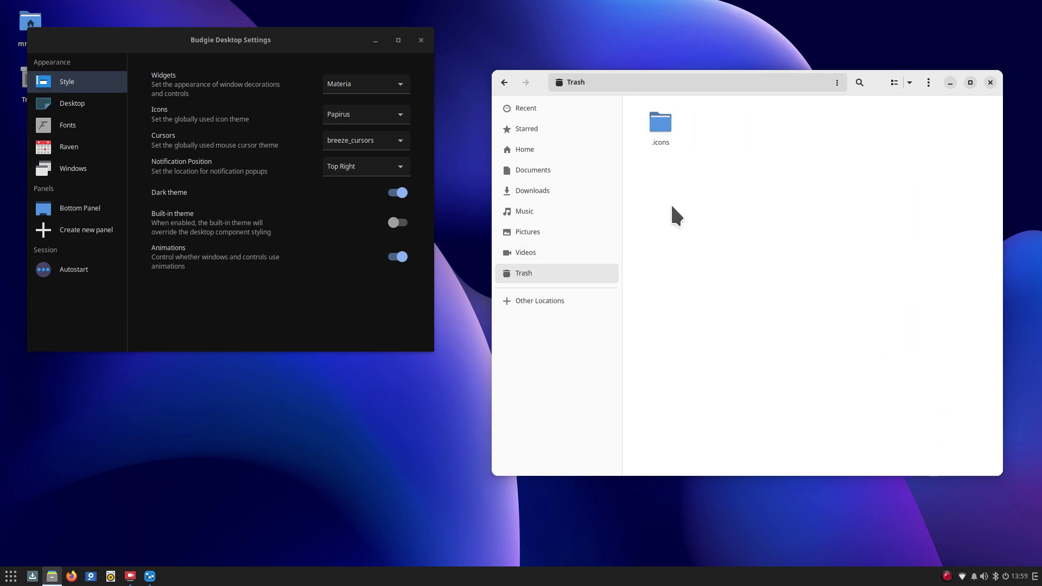
right_click(662, 125)
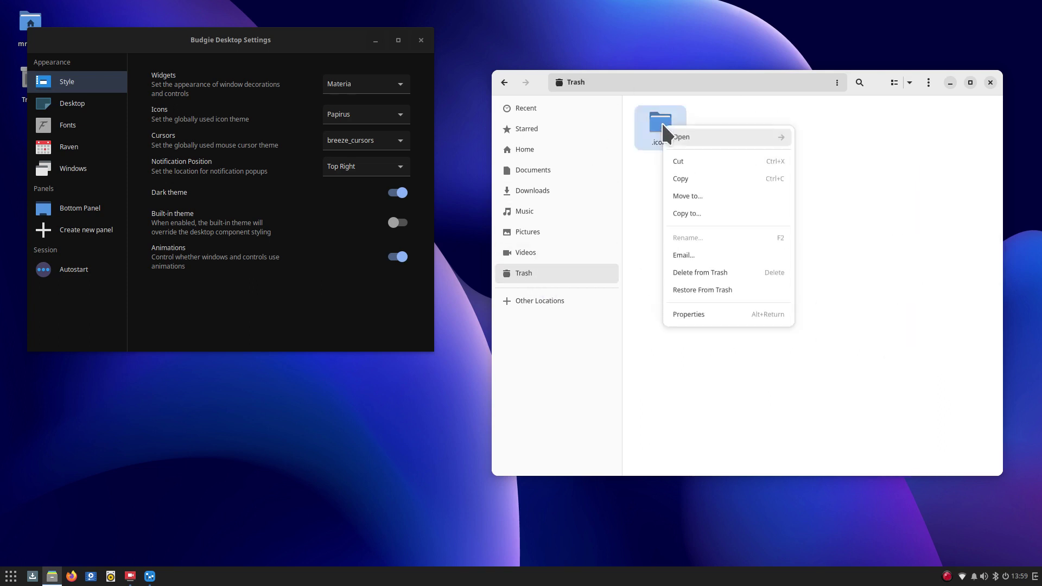
left_click(729, 290)
Reopen Budgie Desktop Settings, try the Azenis cursor theme, and set the cursor theme to Radioactive before closing the settings.
left_click(421, 40)
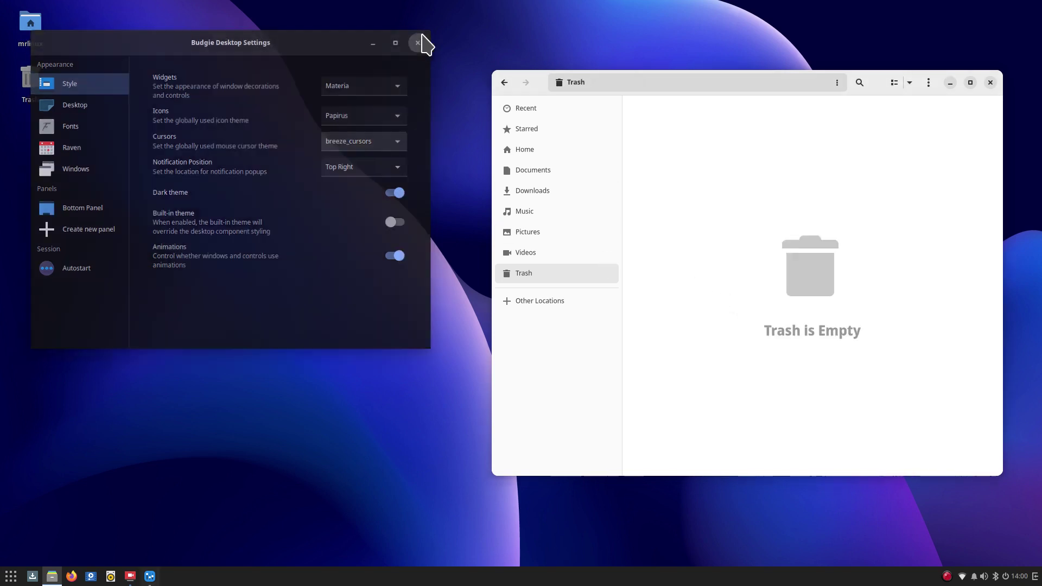
right_click(273, 65)
left_click(313, 76)
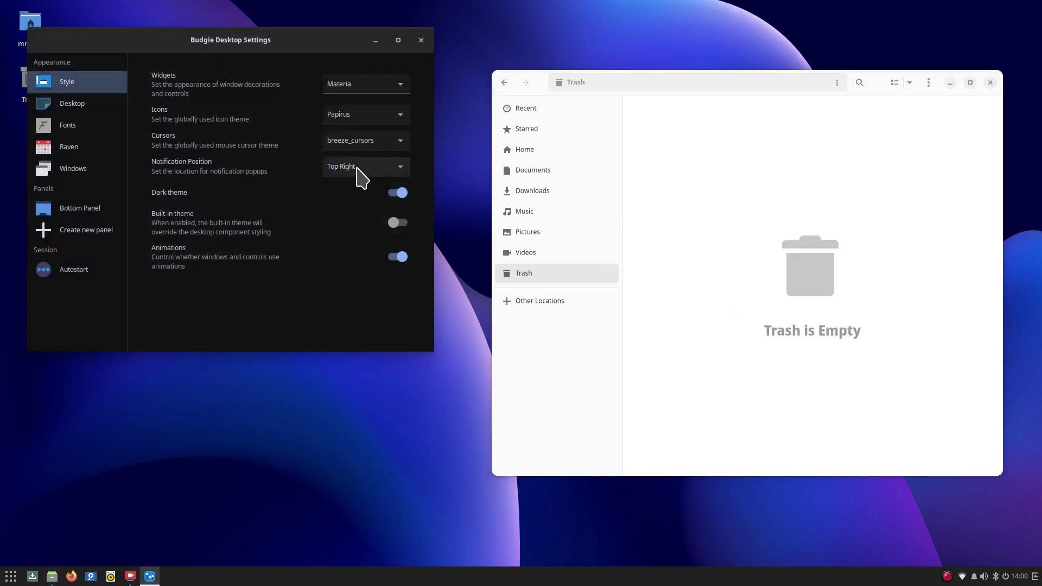
left_click(362, 141)
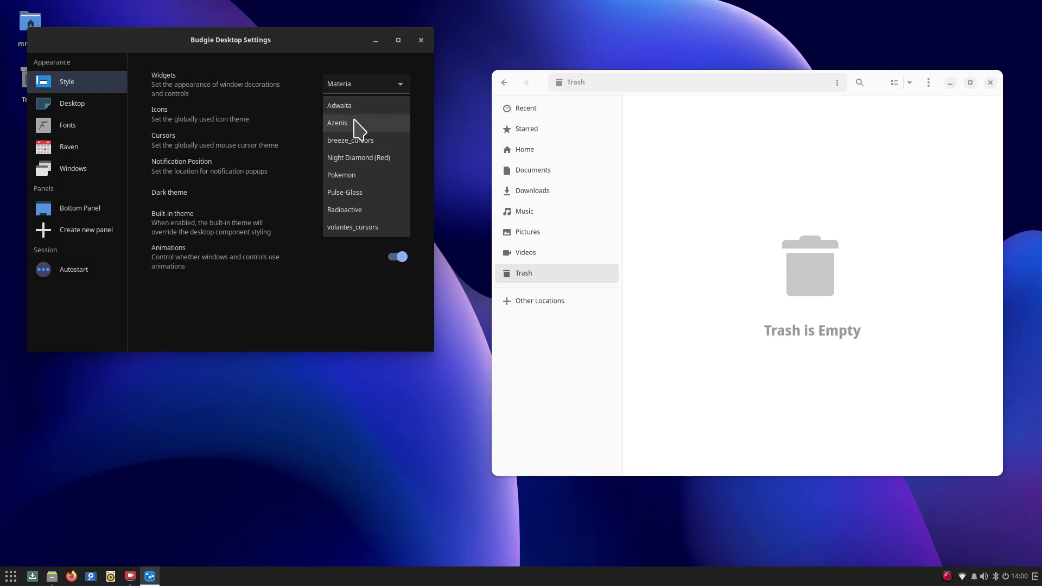
left_click(360, 124)
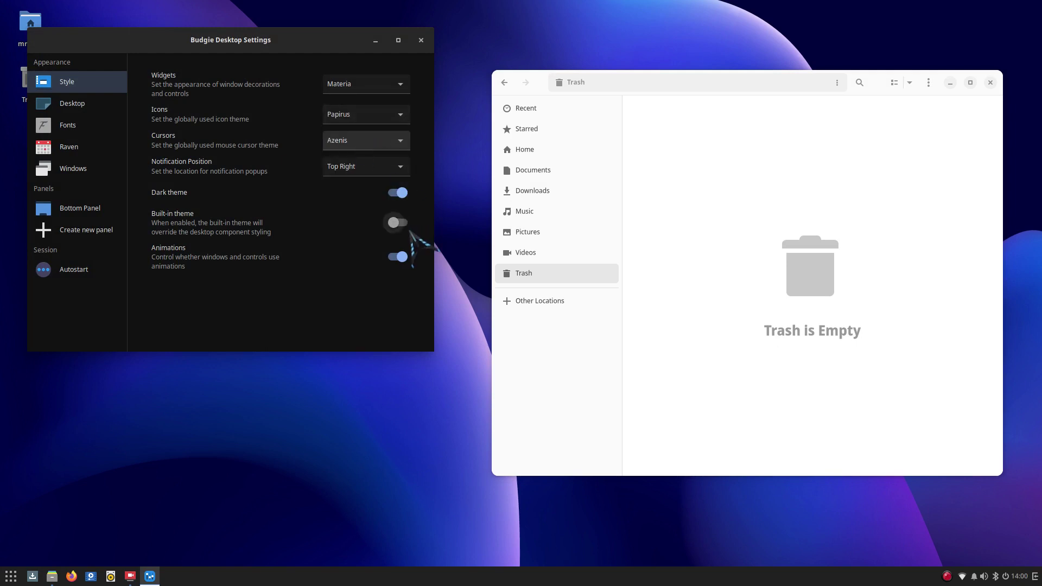
left_click(350, 141)
left_click(357, 230)
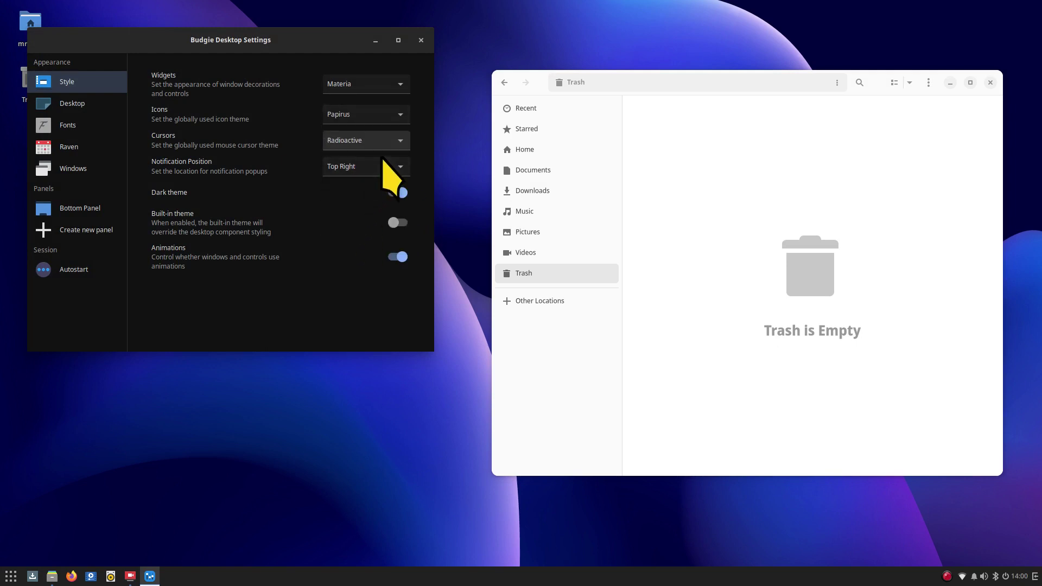
left_click(422, 40)
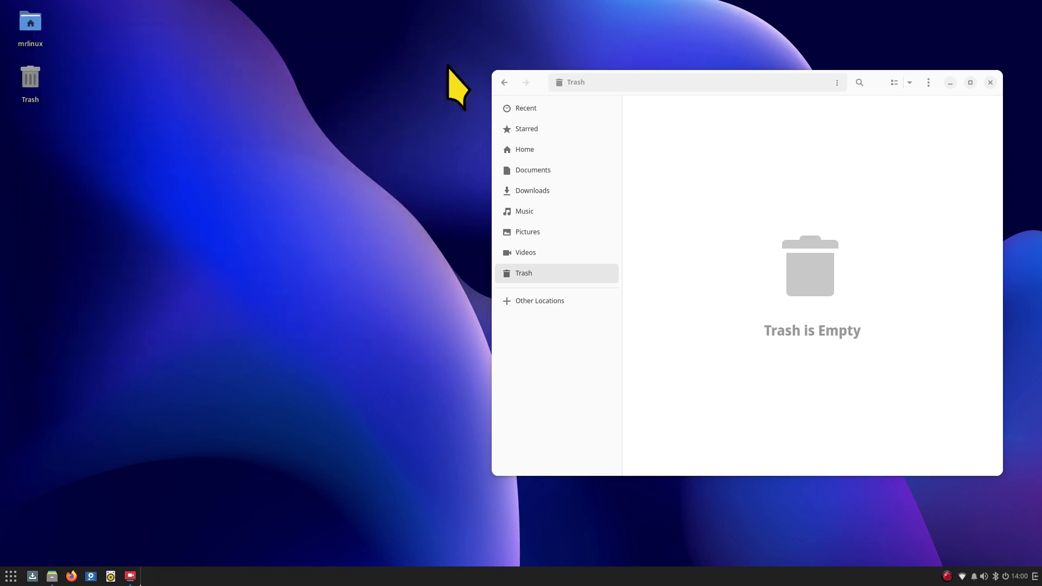
Move the Pulse-Glass, Night Diamond (Red) and volantes_cursors folders from the Home .icons folder to the Trash, using larger icons in the view.
left_click(535, 147)
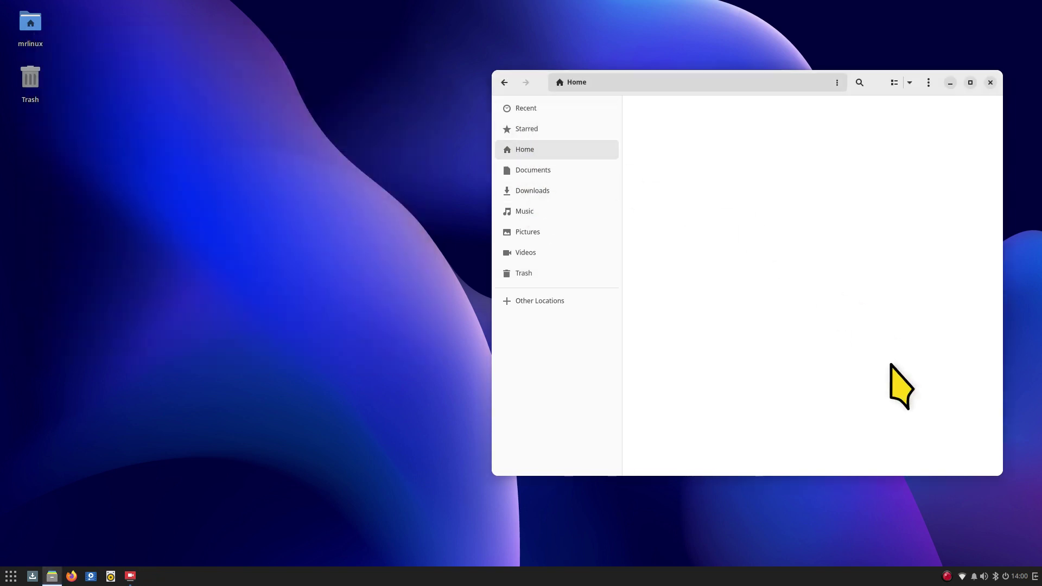
double_click(841, 221)
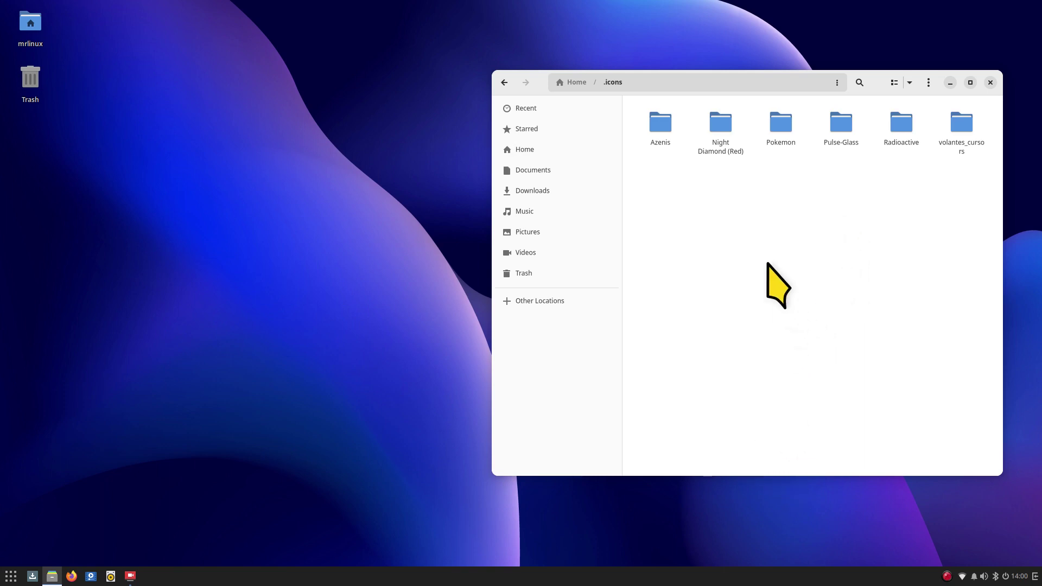
key("ctrl+plus")
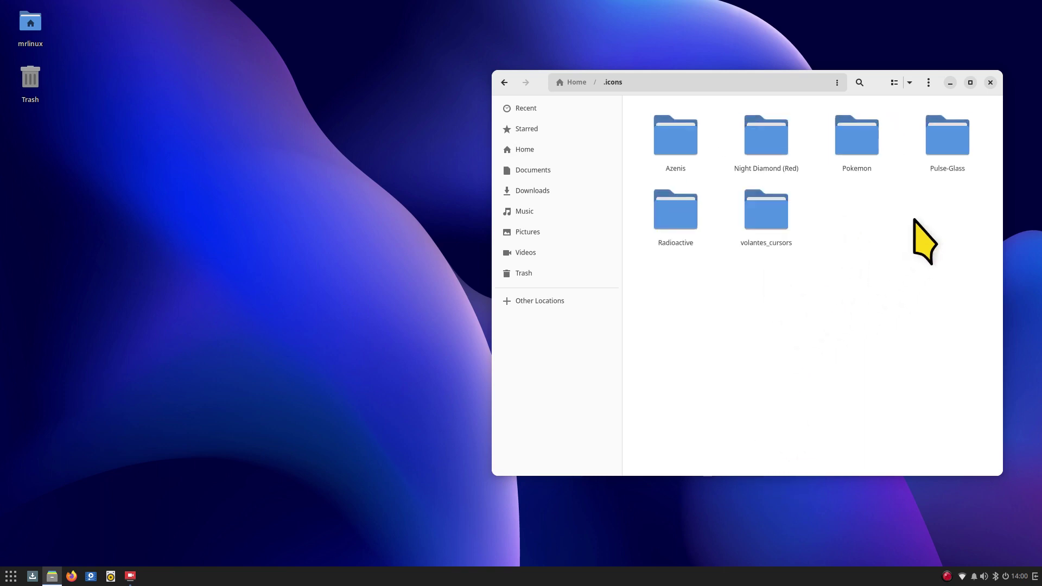
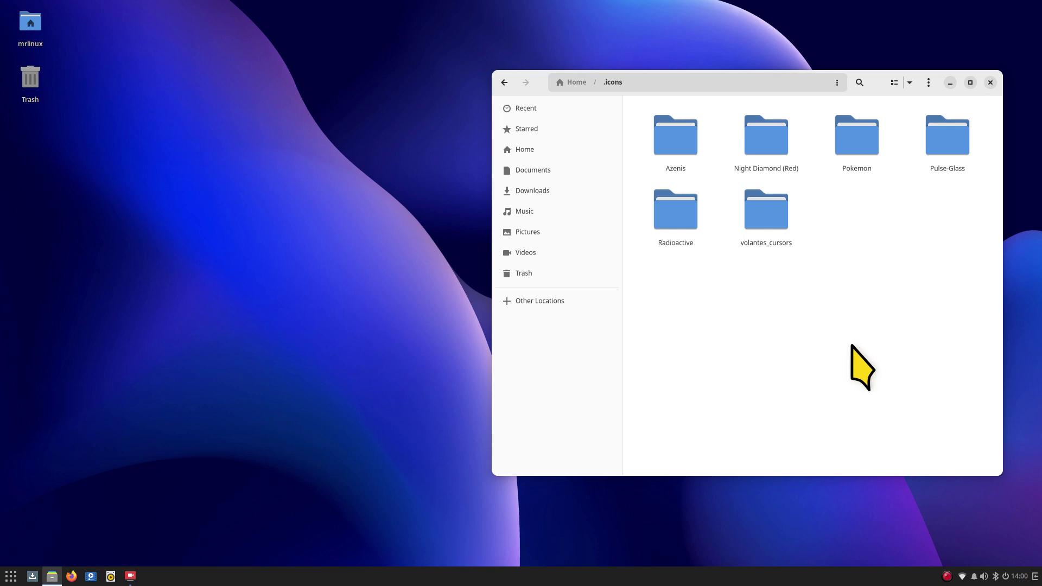
left_click(954, 142)
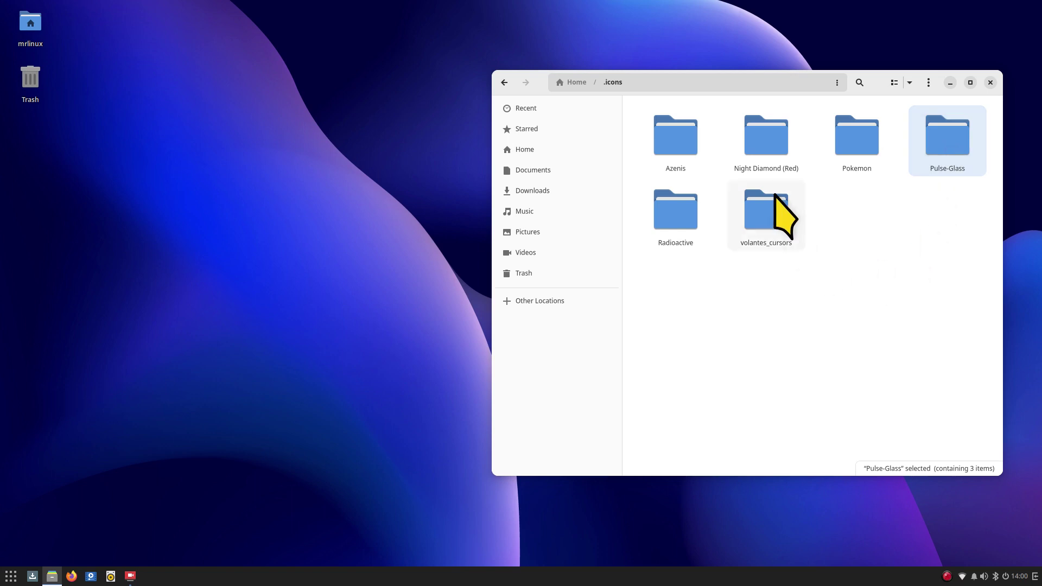
left_click(768, 160, "ctrl")
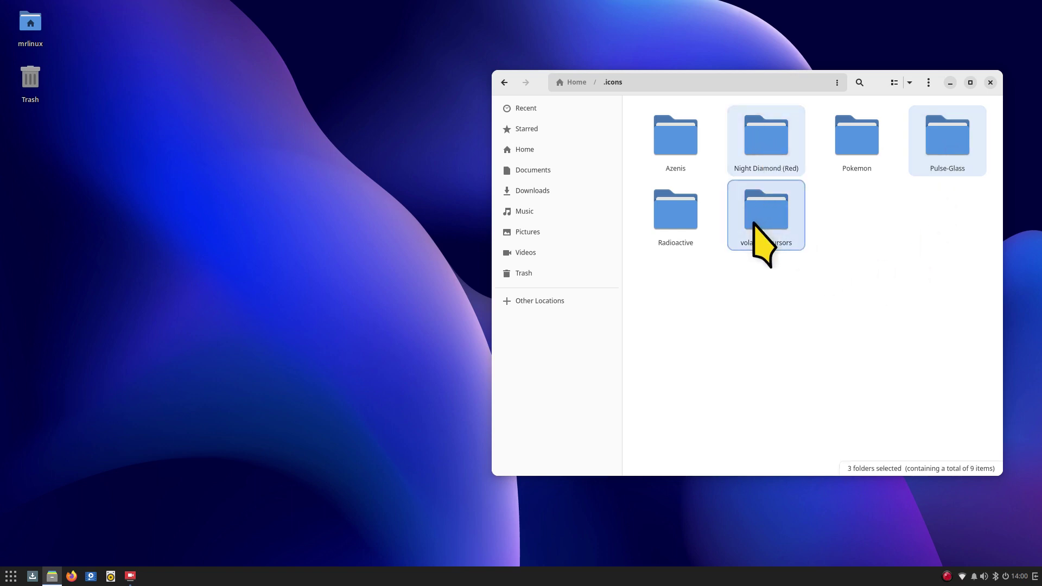
key("Delete")
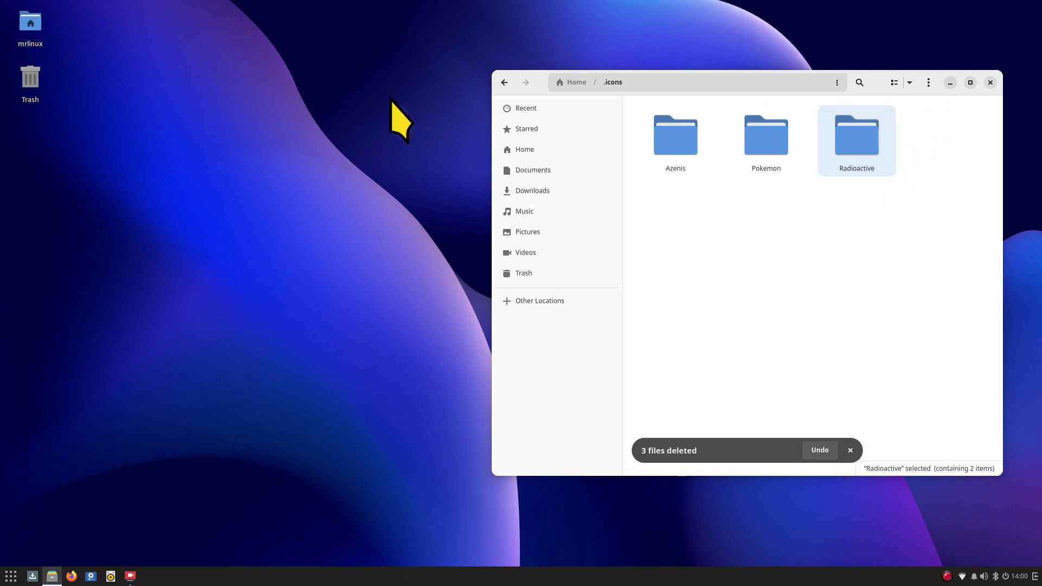
Reopen Budgie Desktop Settings and try the remaining cursor themes Azenis and breeze_cursors.
right_click(247, 71)
left_click(276, 79)
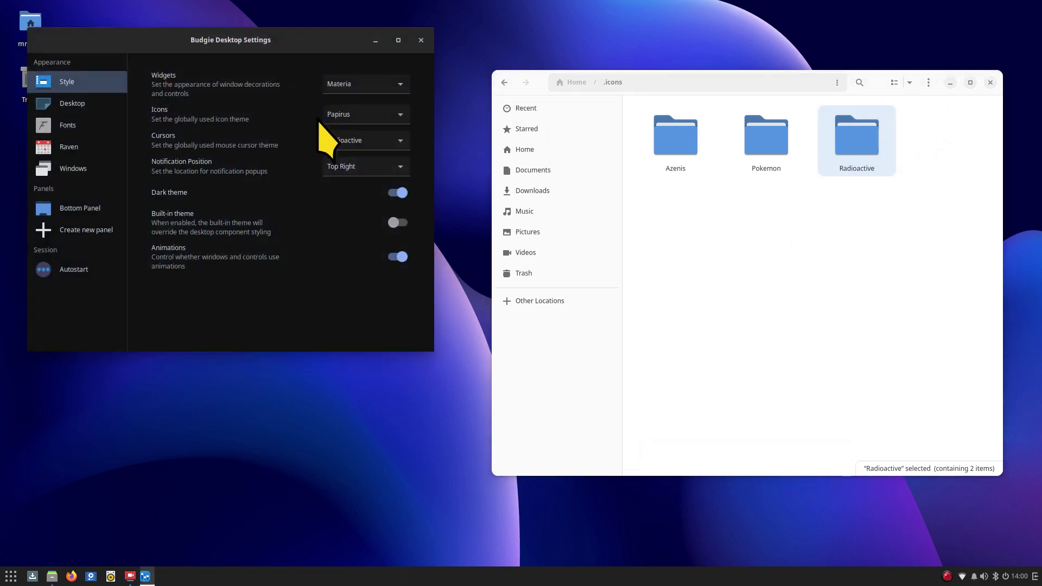
left_click(353, 140)
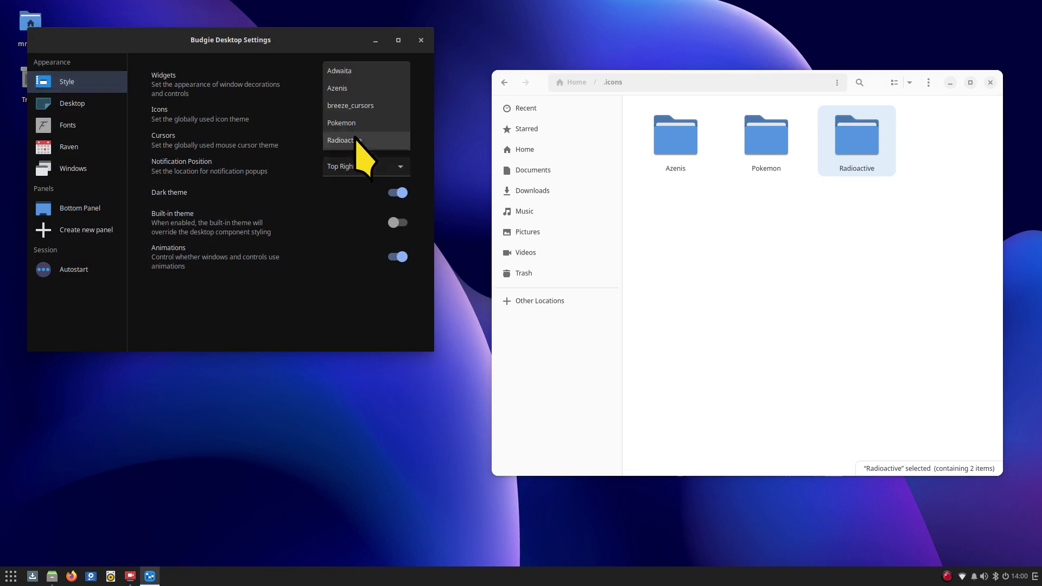
left_click(382, 88)
left_click(342, 142)
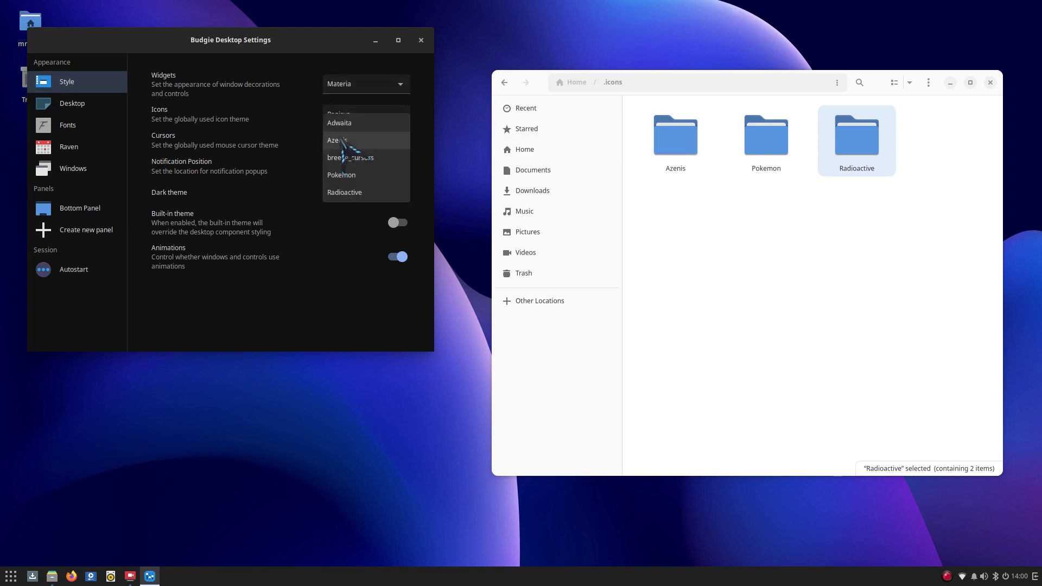
left_click(347, 158)
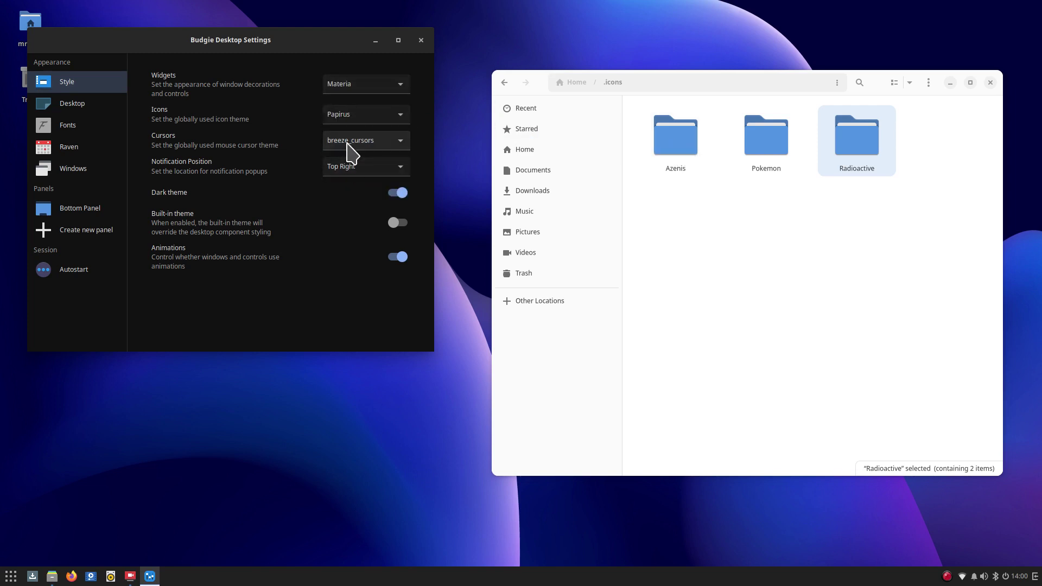
Try the Pokemon cursor theme, switch back to Radioactive, and close Budgie Desktop Settings.
left_click(347, 146)
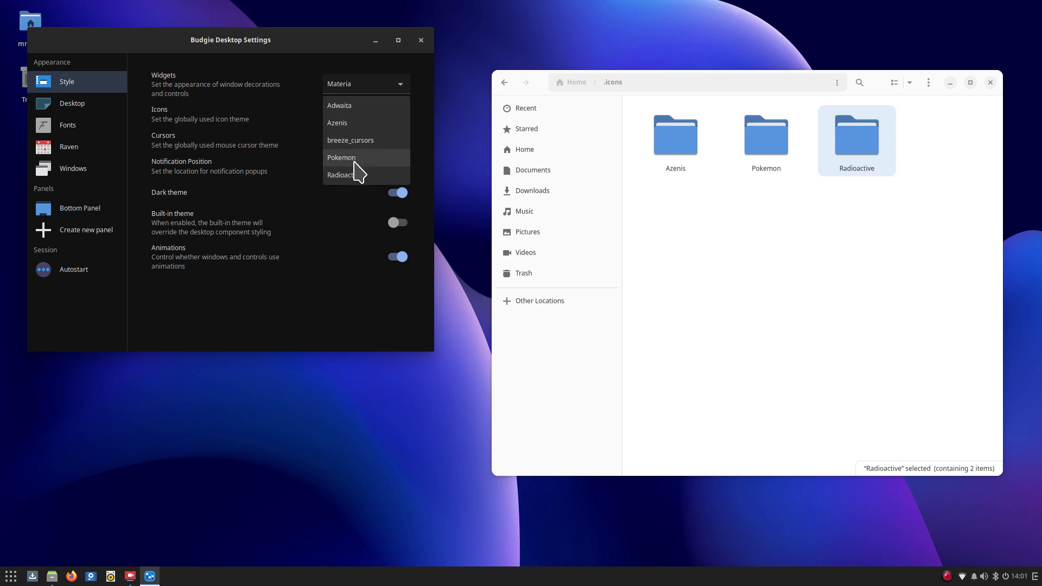
left_click(355, 162)
left_click(368, 142)
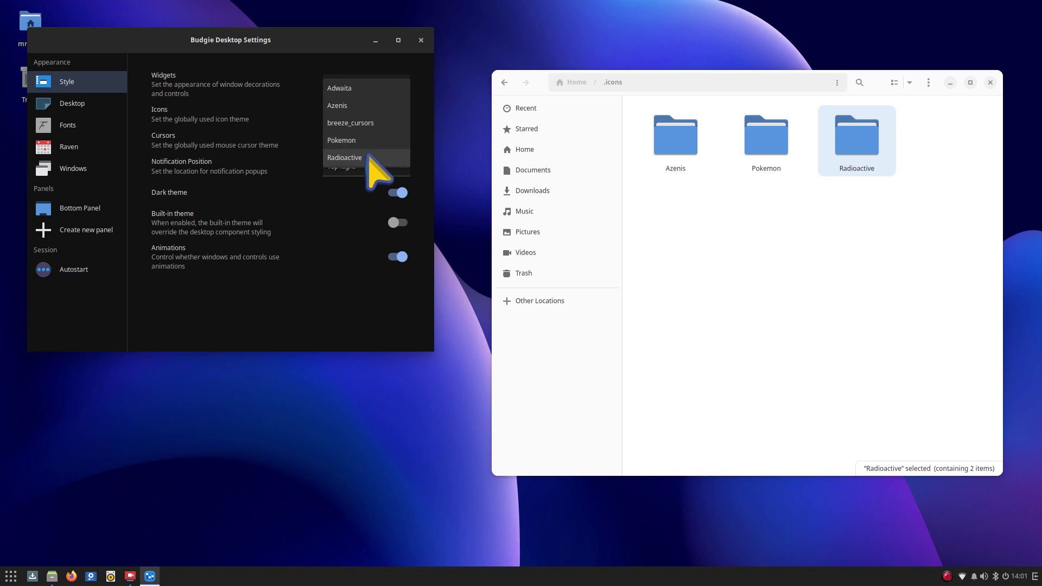
left_click(370, 157)
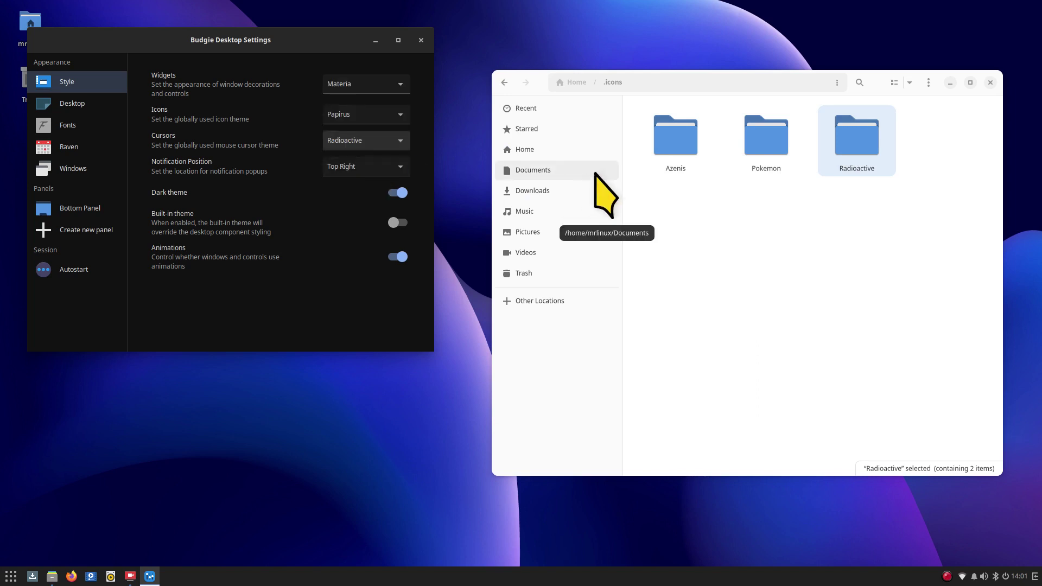
left_click(386, 138)
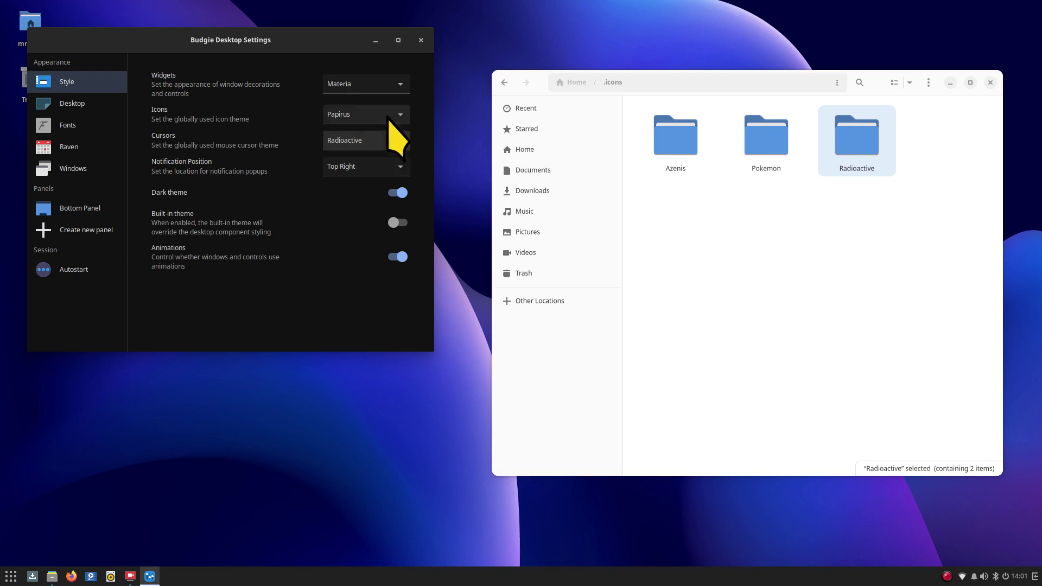
left_click(385, 136)
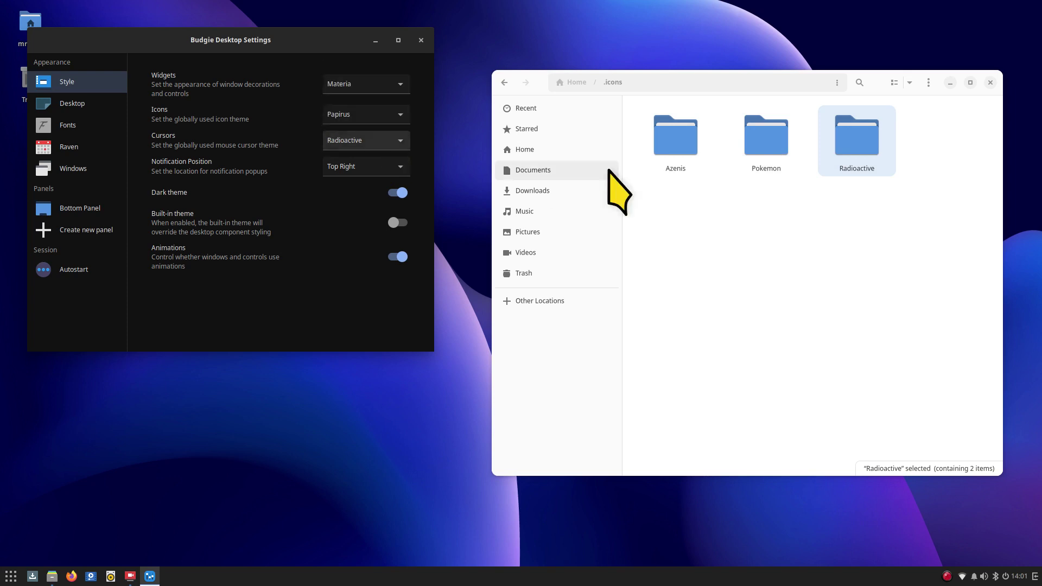
left_click(826, 291)
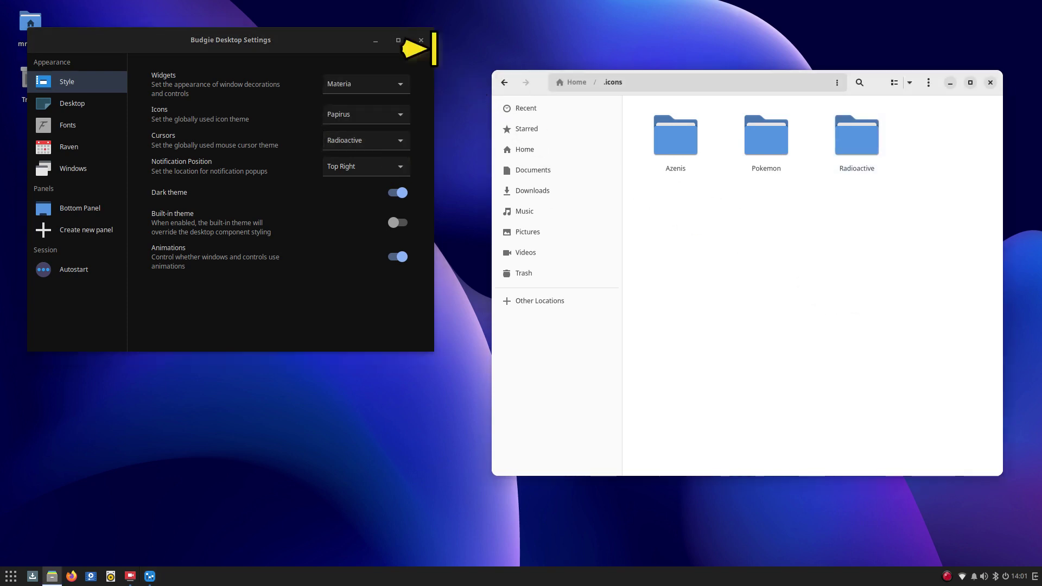
left_click(421, 40)
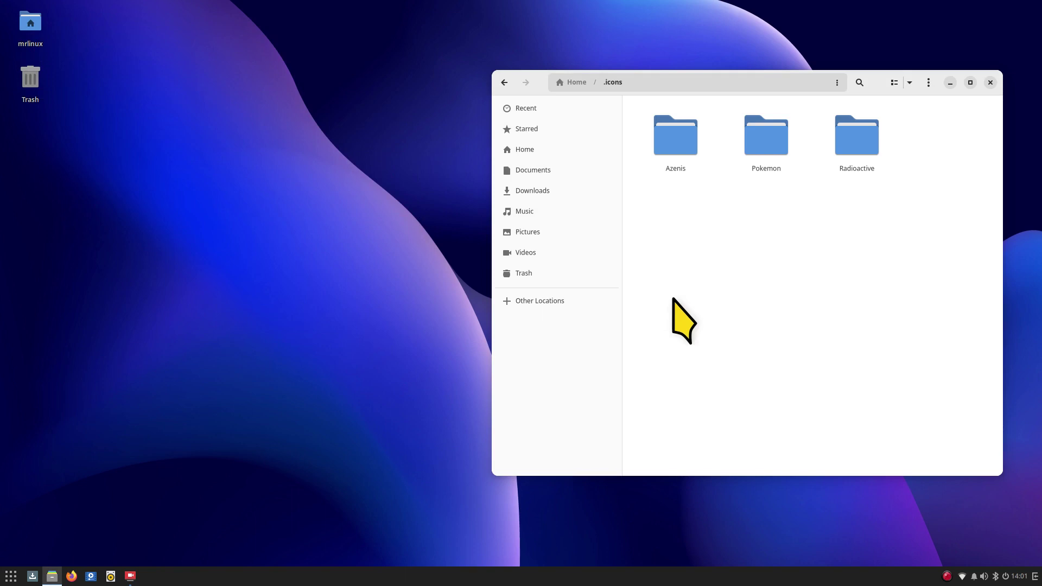
Open the Trash and try out selections of the removed cursor theme folders, leaving none selected.
left_click(567, 273)
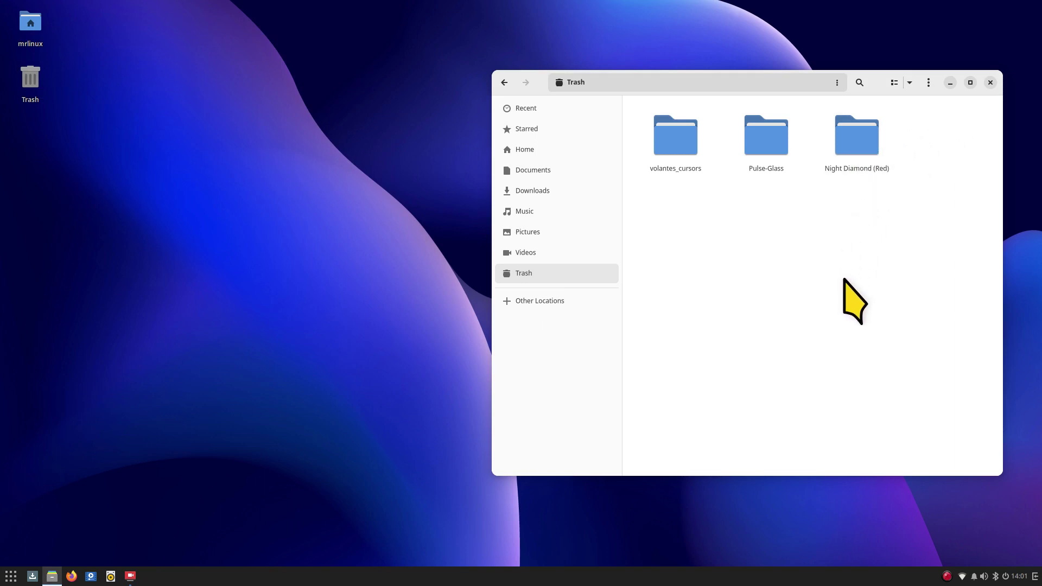
key("ctrl+a")
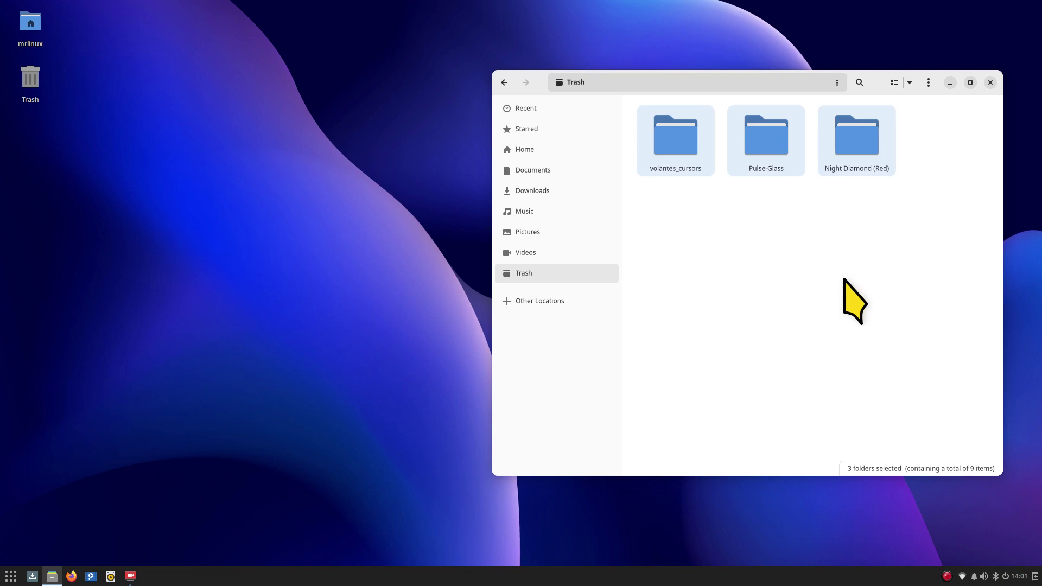
key("Escape")
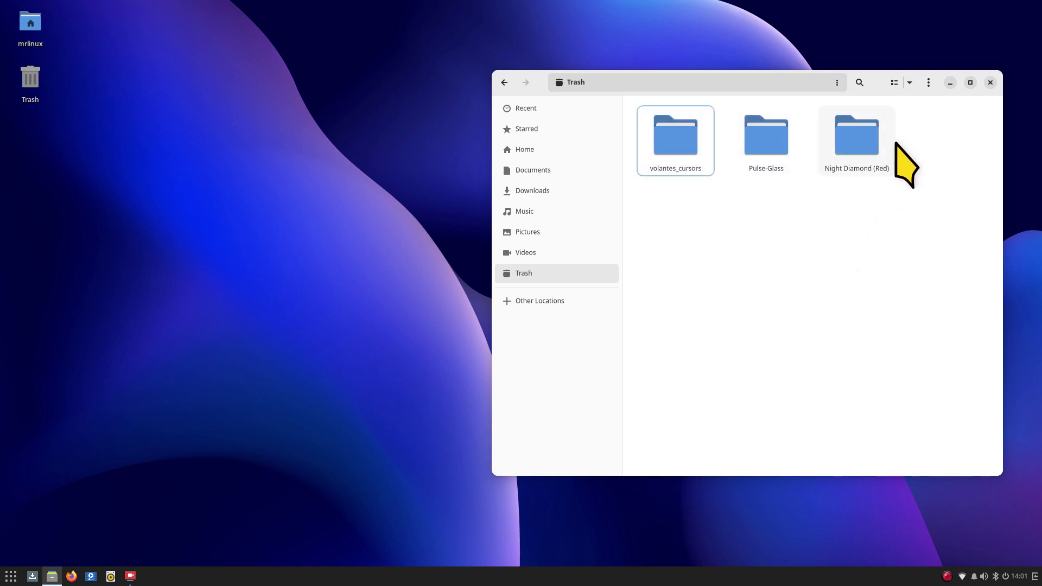
left_click(862, 155)
left_click(700, 150, "ctrl")
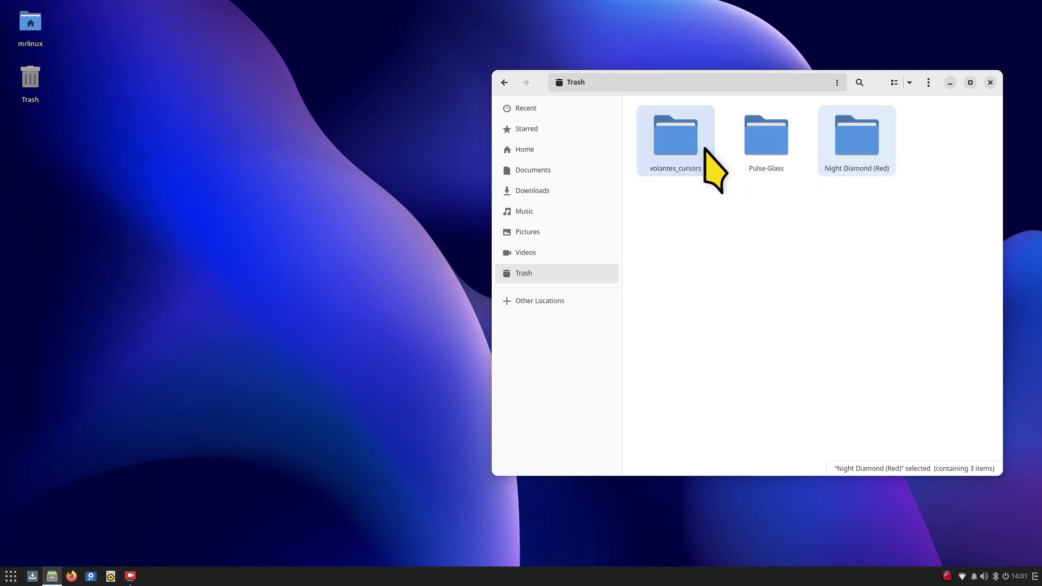
left_click(765, 152, "ctrl")
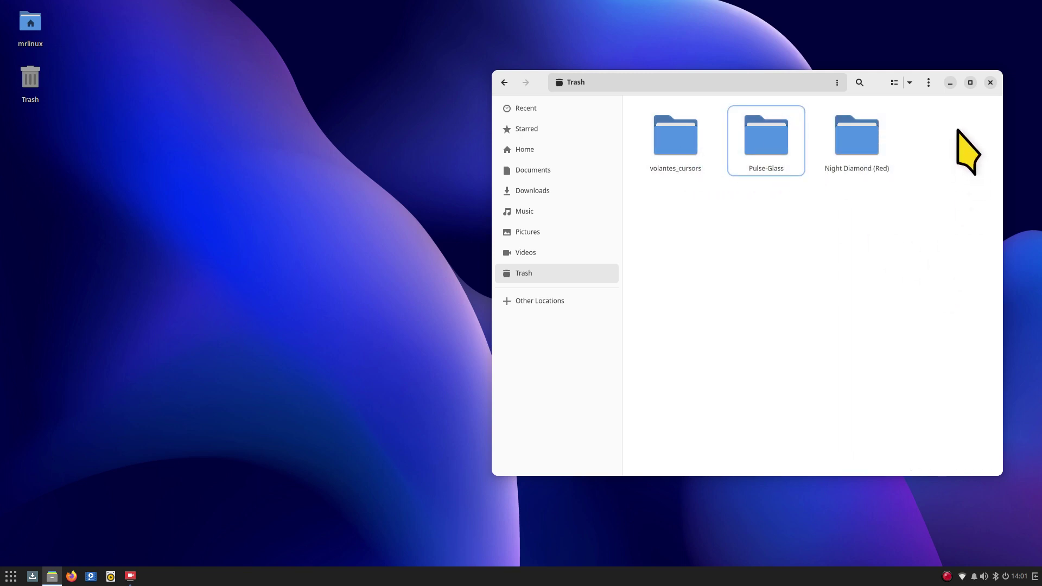
Restore the volantes_cursors, Pulse-Glass and Night Diamond (Red) folders from the Trash.
left_click_drag(958, 122, 656, 212)
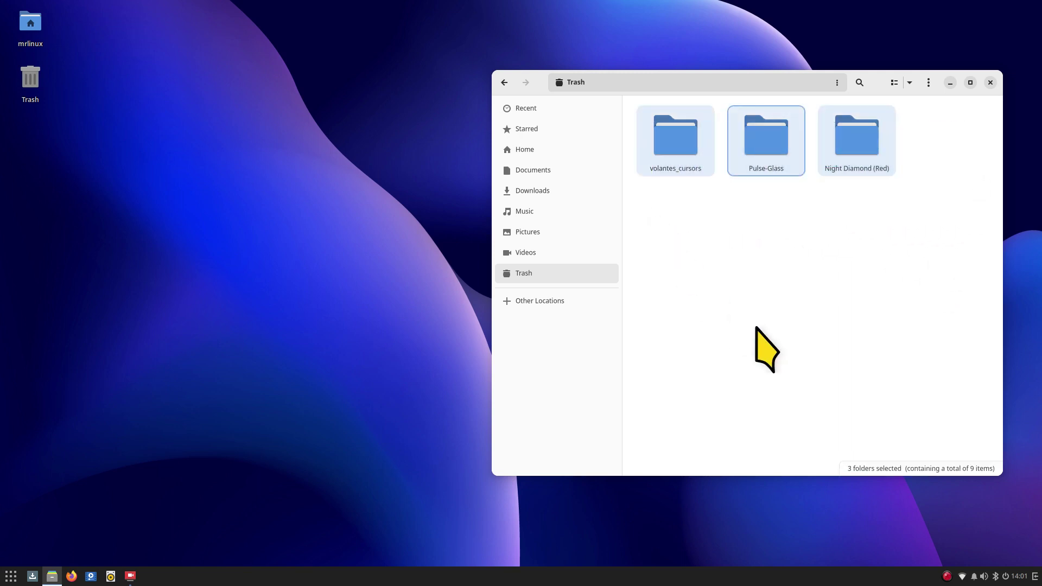
right_click(767, 142)
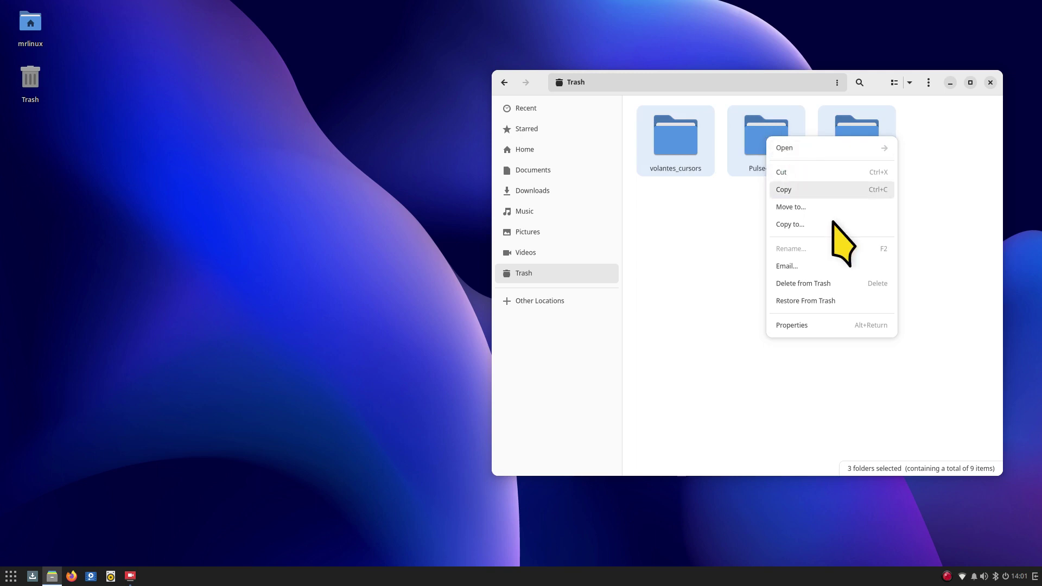
left_click(825, 302)
Open Budgie Desktop Settings from the desktop and set the cursor theme to Pulse-Glass.
right_click(164, 101)
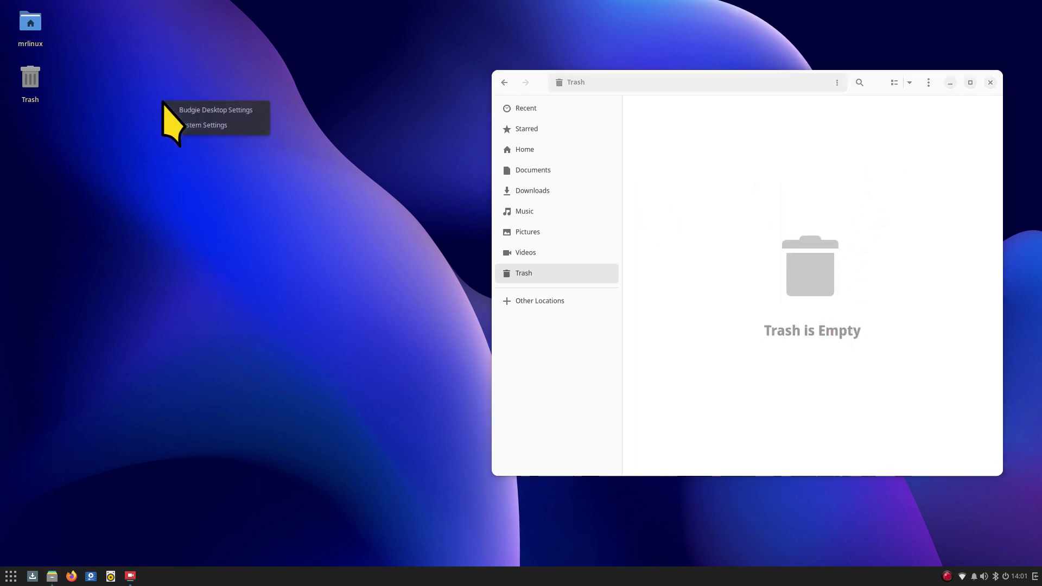
left_click(188, 110)
left_click(372, 137)
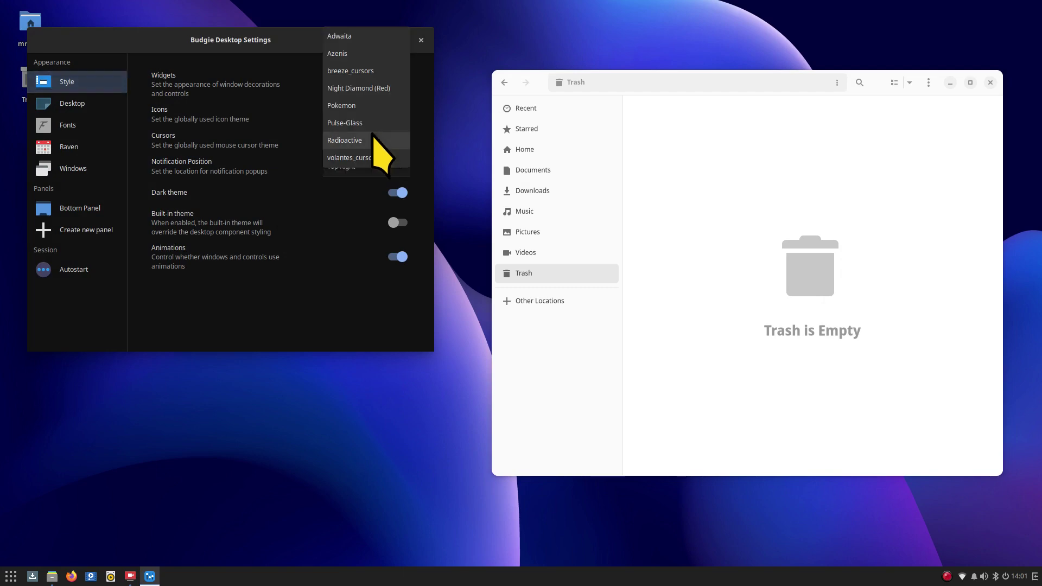
left_click(369, 124)
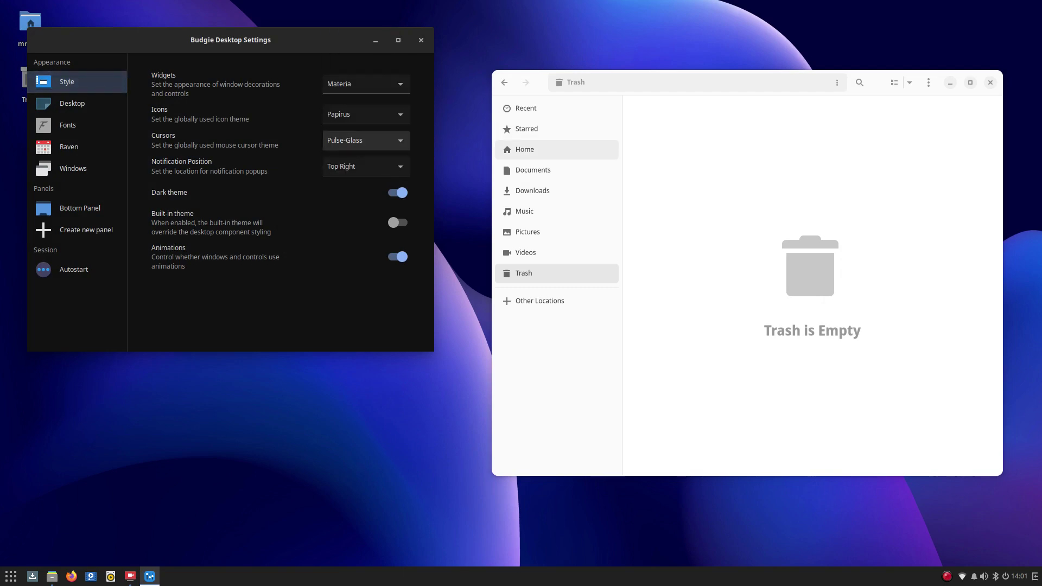
Open the .icons folder in Home in the file manager.
left_click(525, 149)
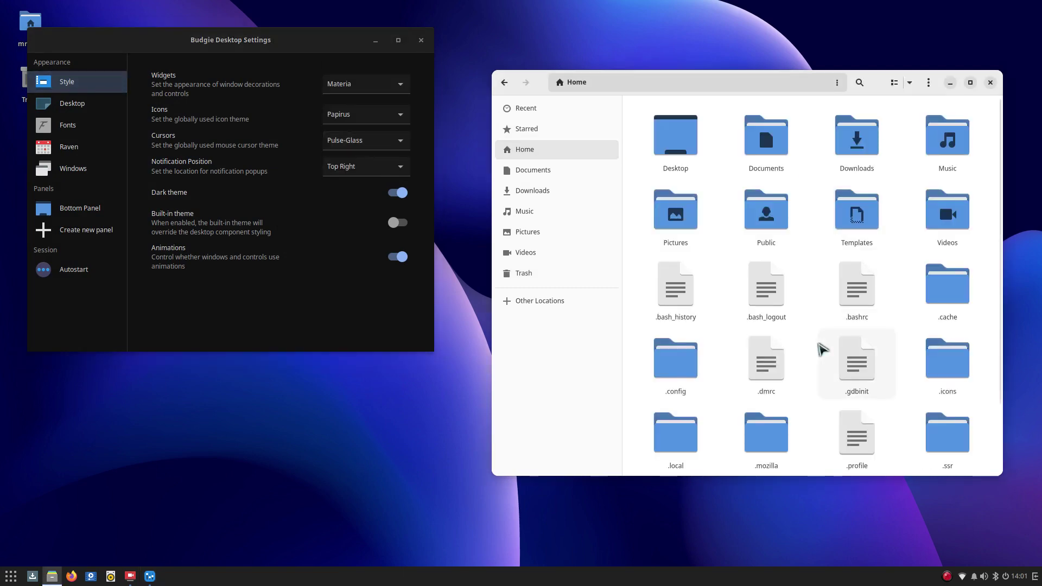
scroll(821, 349, "down", 2)
double_click(917, 307)
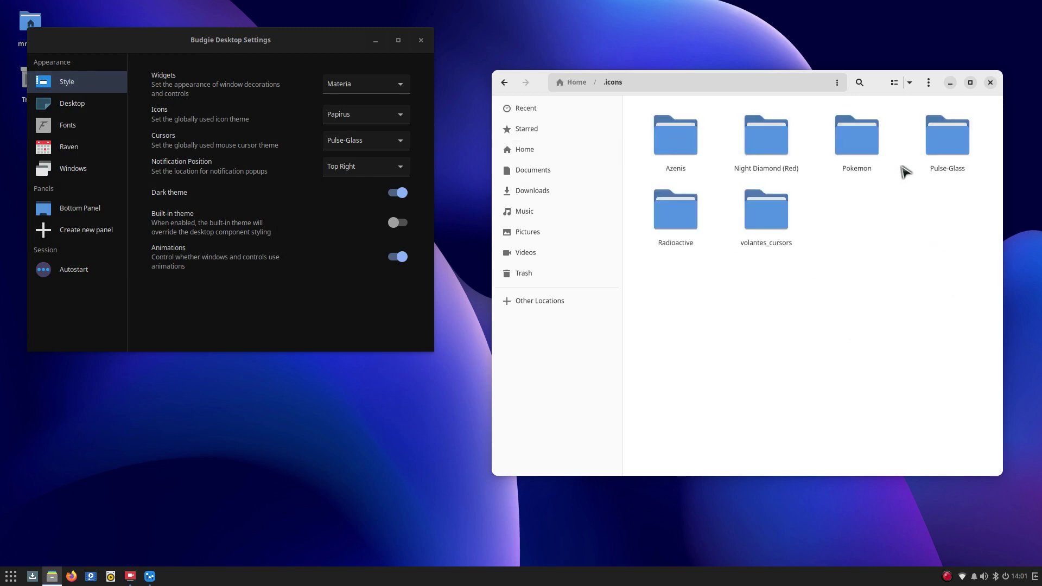
Review the available cursor themes in Budgie Desktop Settings, keep Pulse-Glass selected, and close the settings.
left_click(380, 140)
left_click(380, 141)
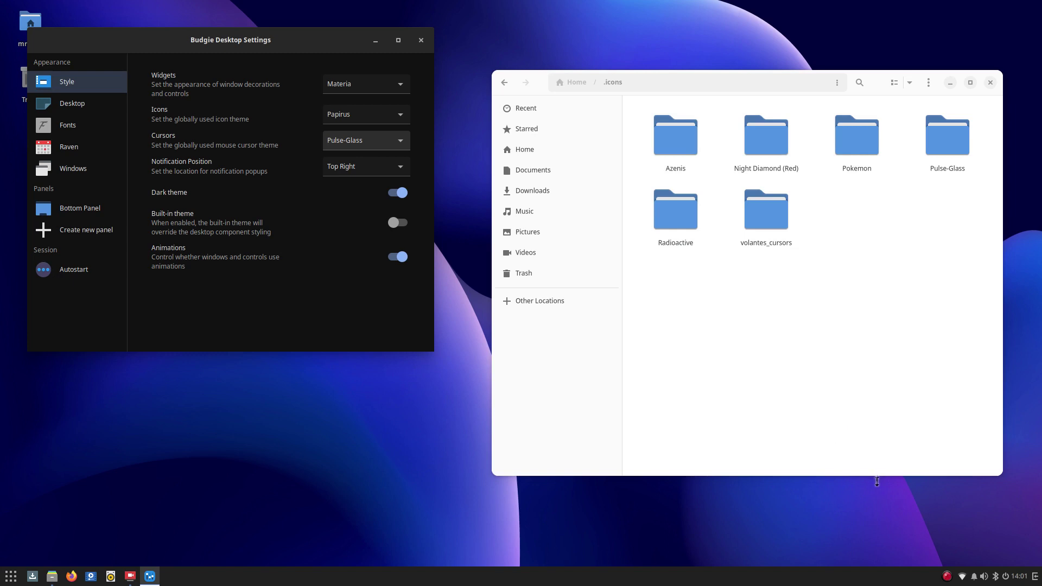
left_click(376, 141)
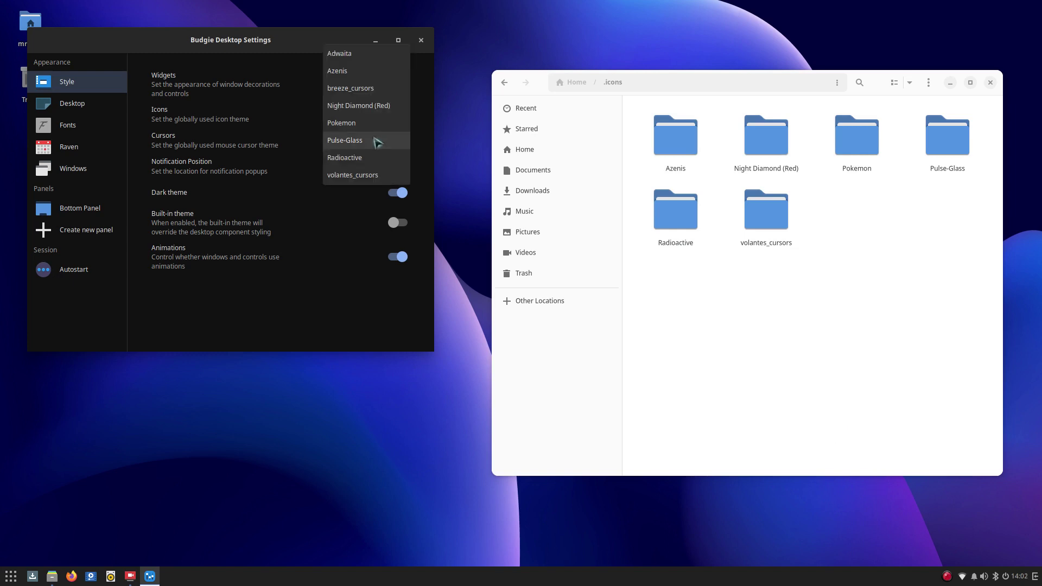
left_click(374, 140)
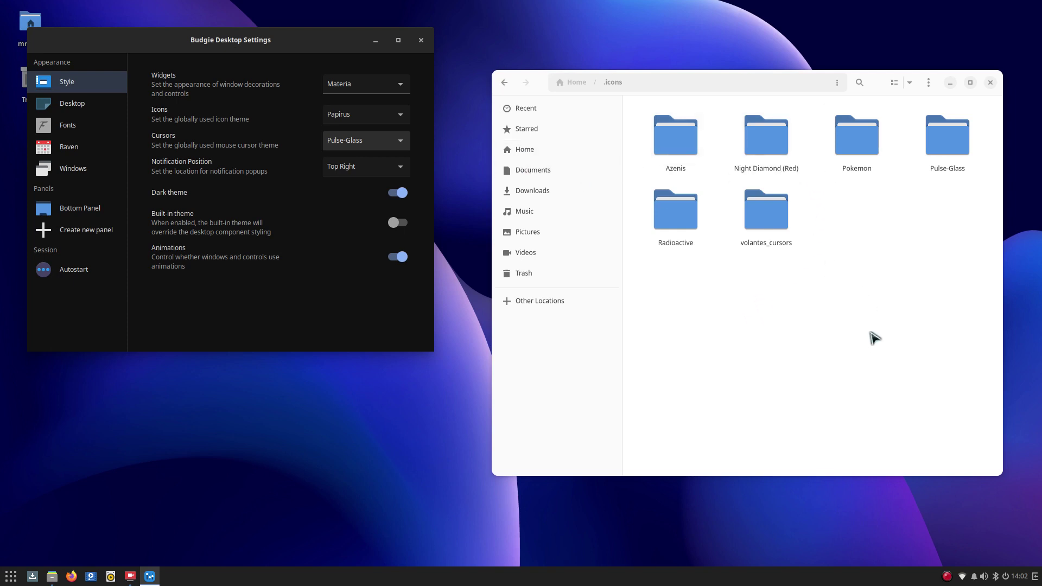
left_click(421, 40)
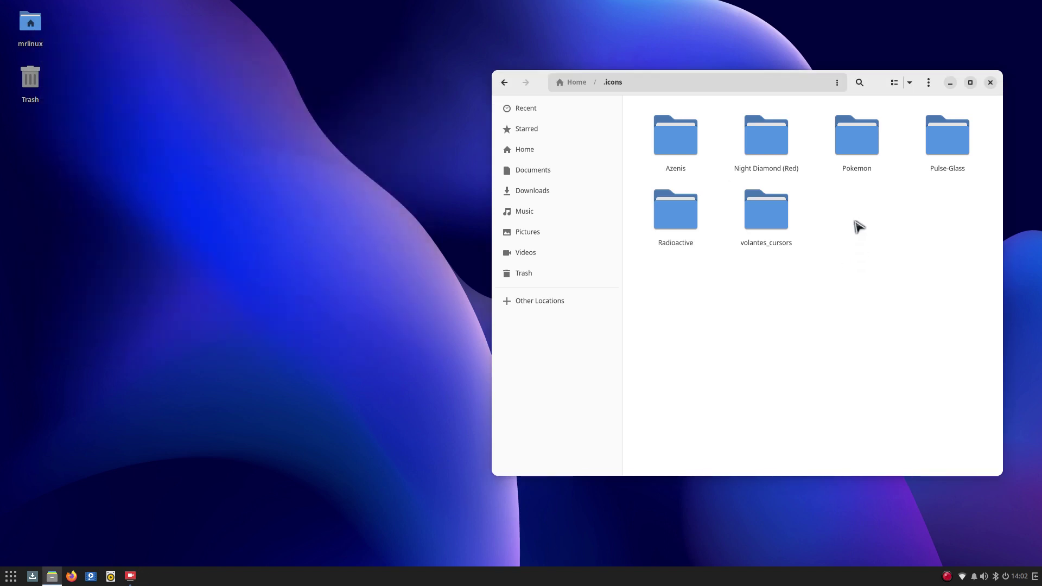
Copy the Night Diamond (Red), volantes_cursors and Pokemon folders from the .icons folder.
left_click(775, 143)
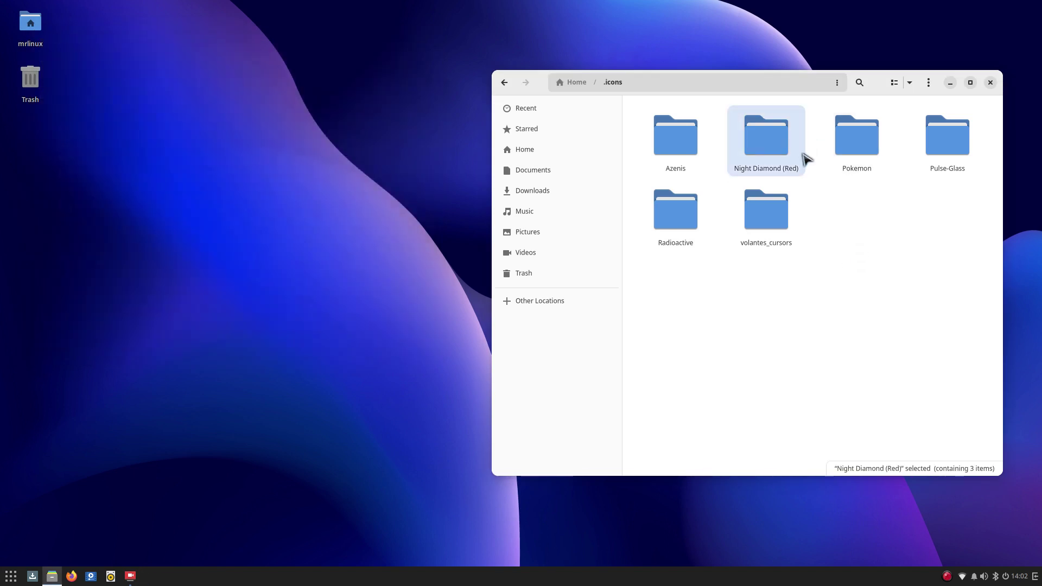
left_click(767, 216, "ctrl")
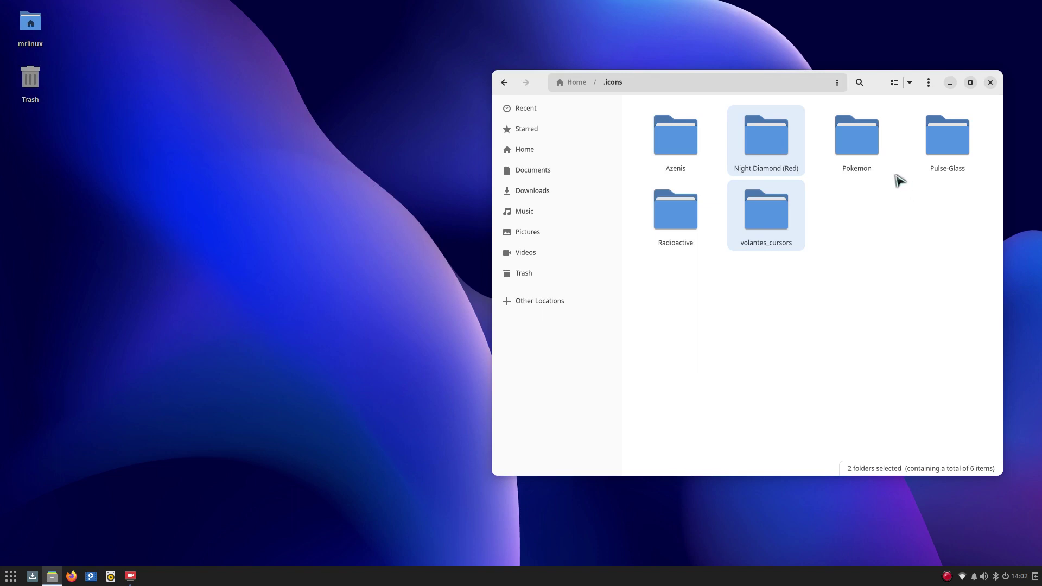
left_click(864, 147, "ctrl")
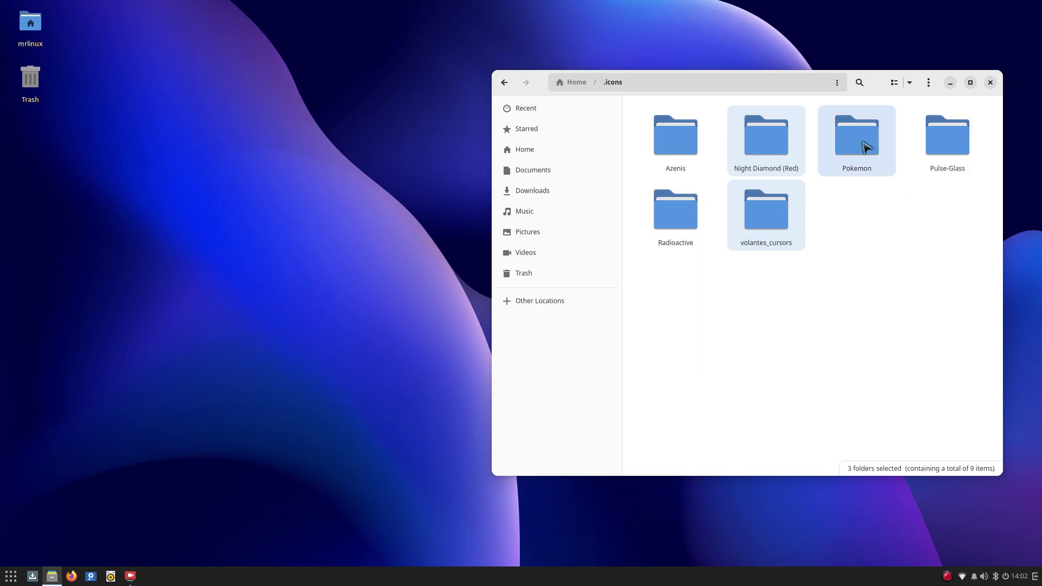
right_click(863, 146)
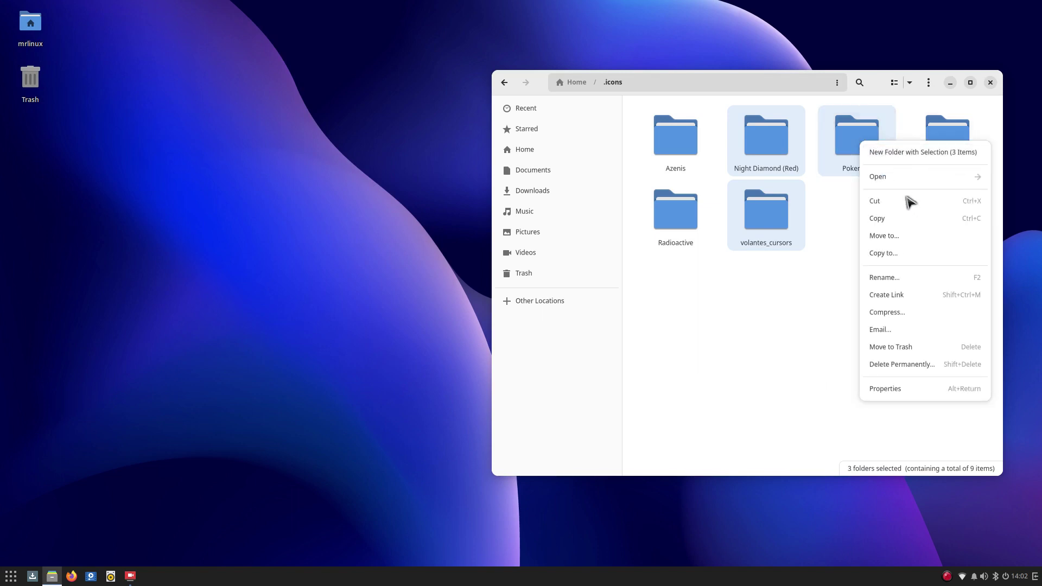
left_click(908, 219)
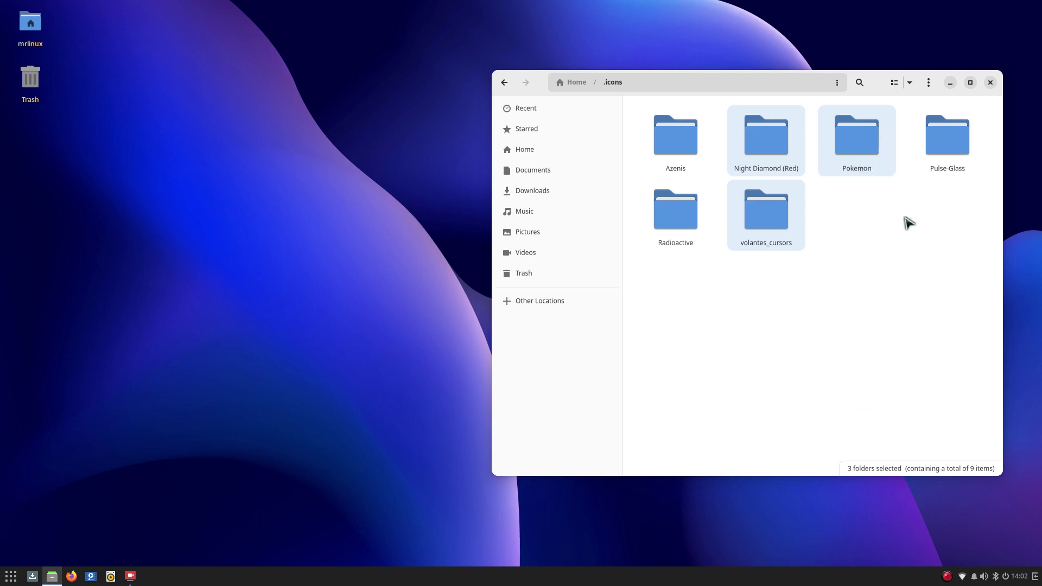
Create a new folder named "mouse stuff" in Documents.
left_click(554, 153)
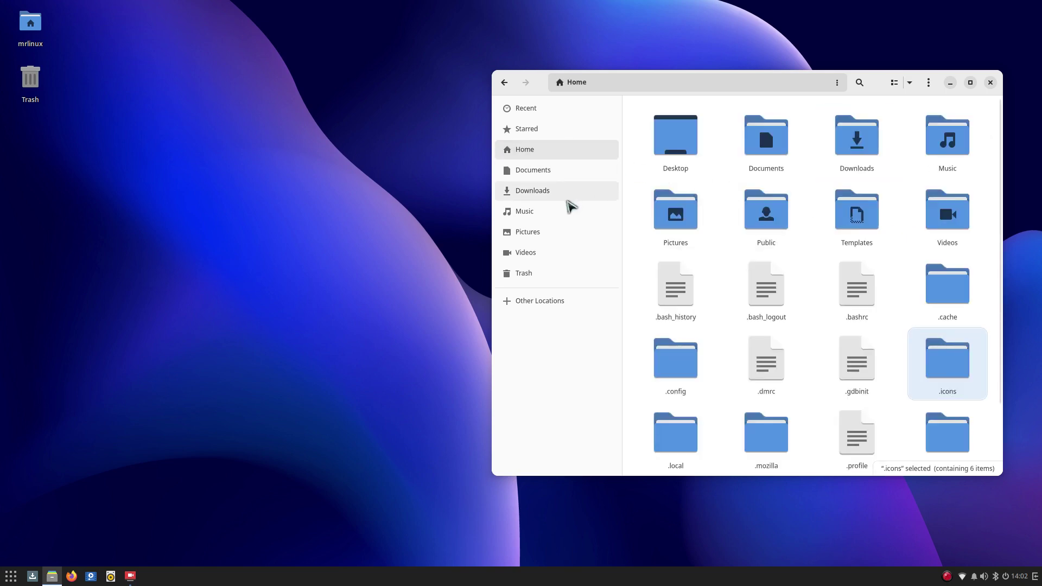
left_click(552, 173)
right_click(690, 171)
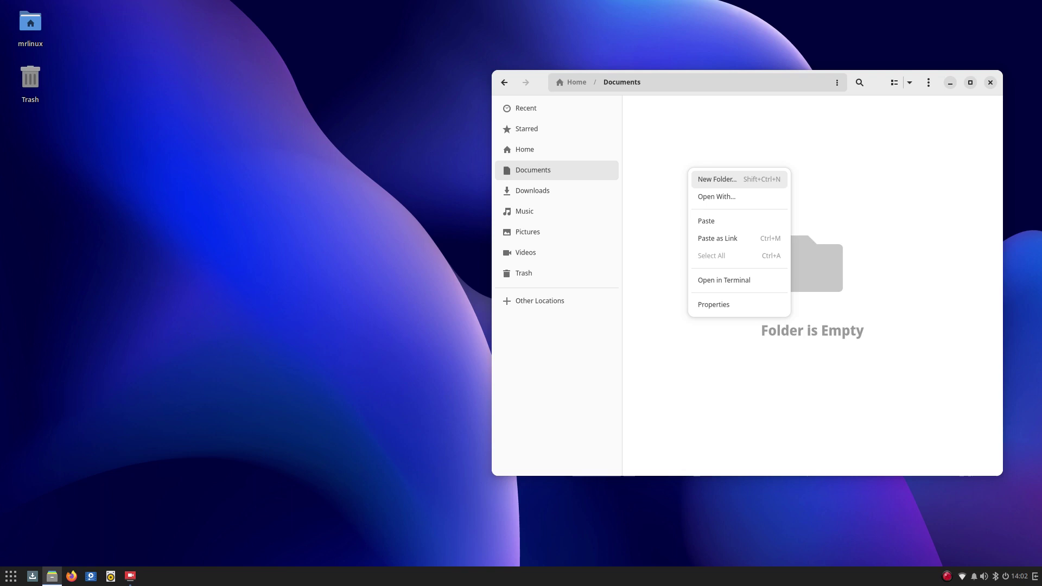
left_click(735, 181)
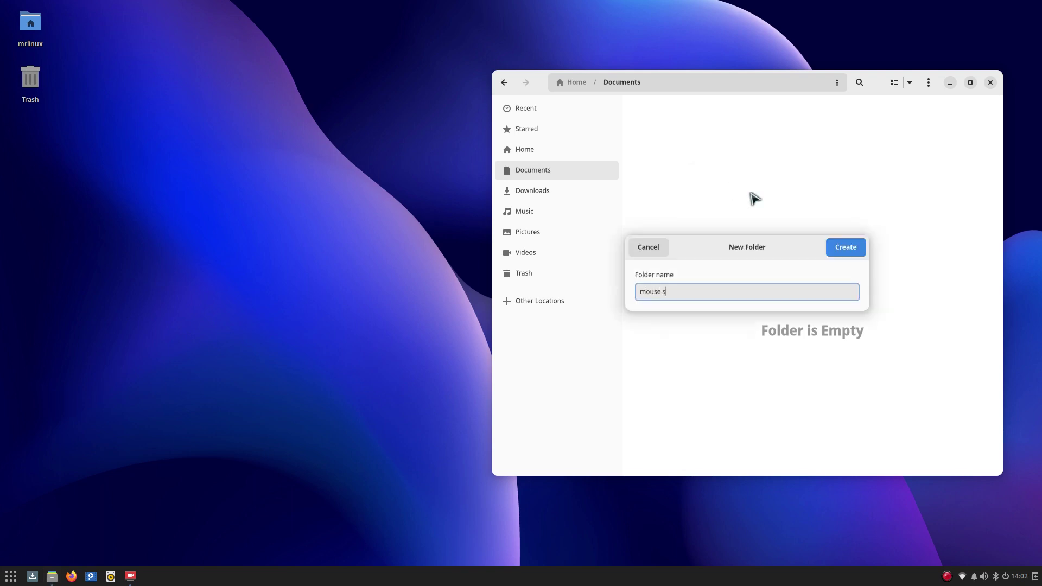
key("Return")
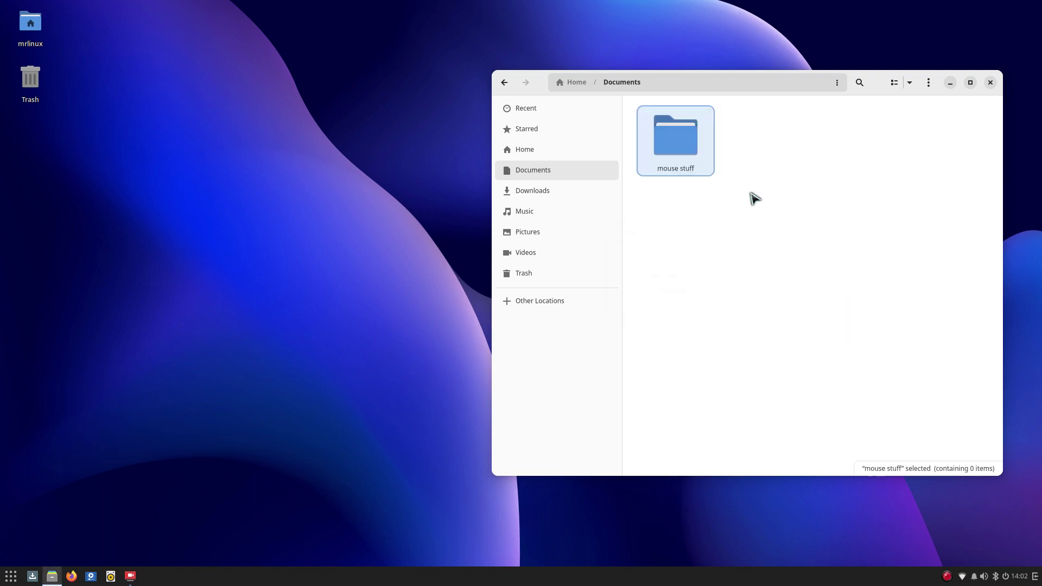
Paste the copied cursor theme folders into the mouse stuff folder and close the file manager.
double_click(676, 154)
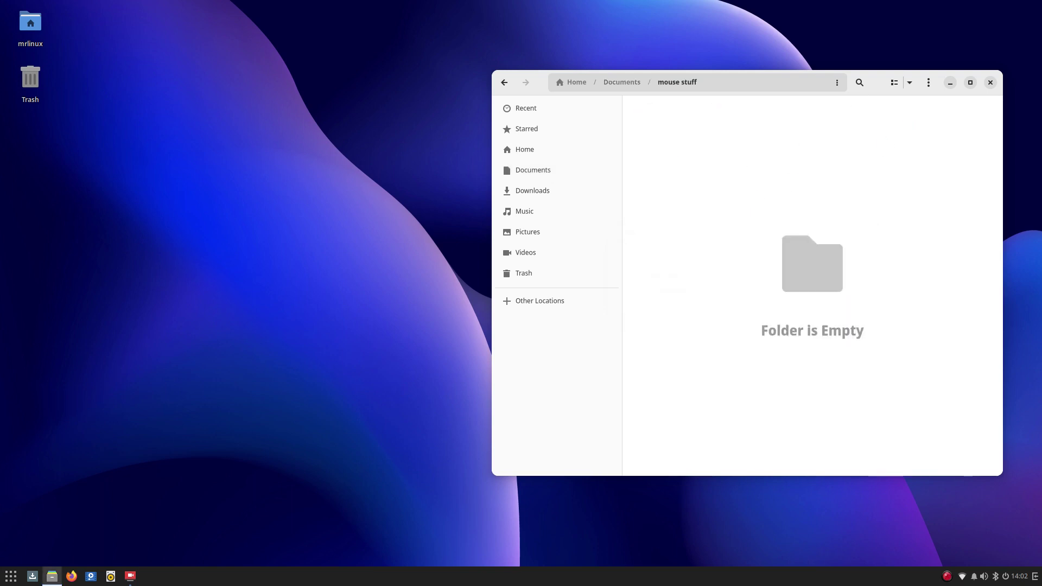
right_click(665, 163)
left_click(707, 223)
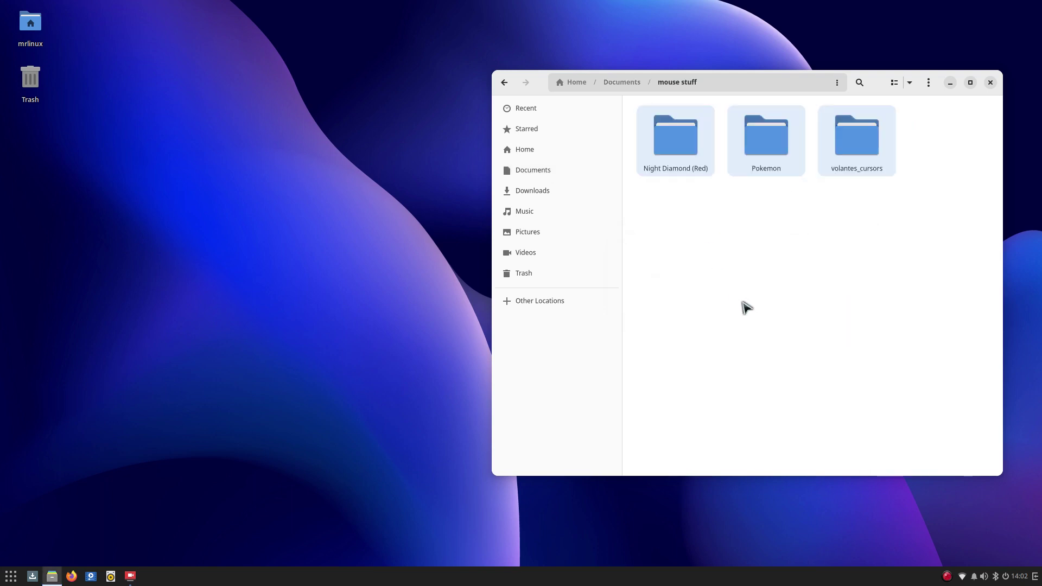
left_click(991, 82)
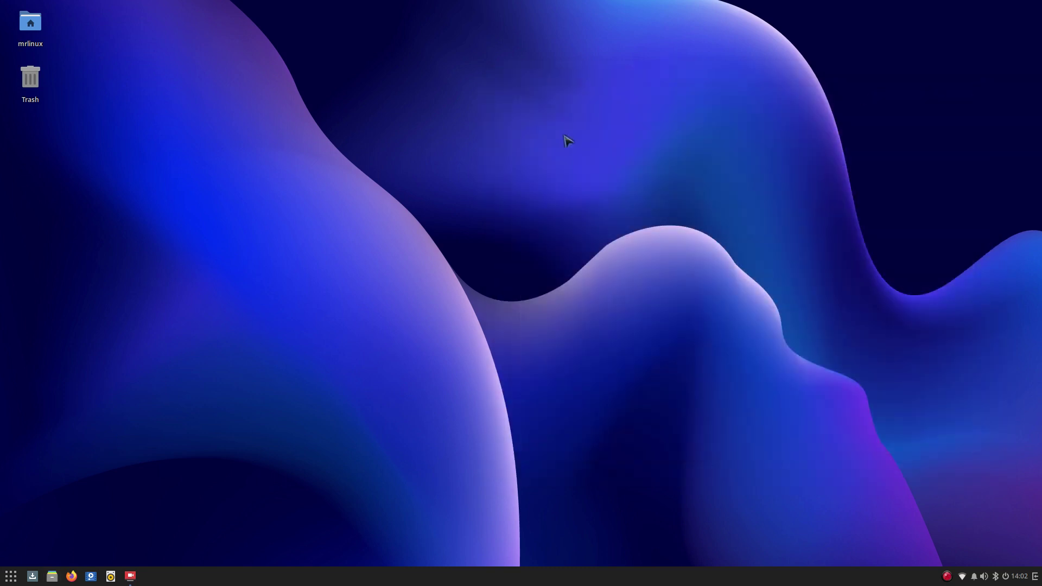
Reopen Budgie Desktop Settings, set the cursor theme to Radioactive, and move the settings window aside to make room for the file manager.
right_click(379, 119)
left_click(416, 121)
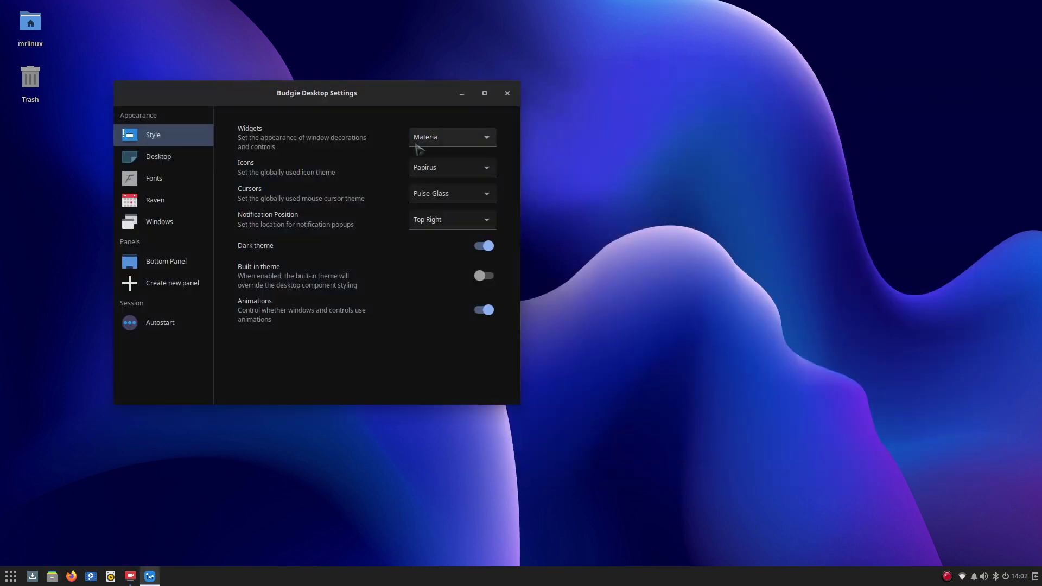
left_click(461, 200)
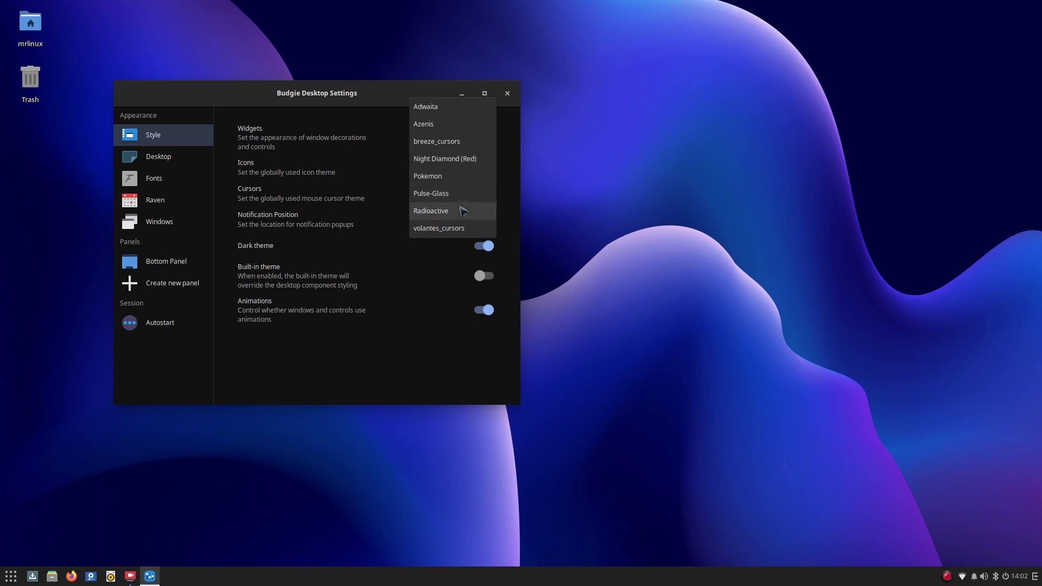
left_click(462, 211)
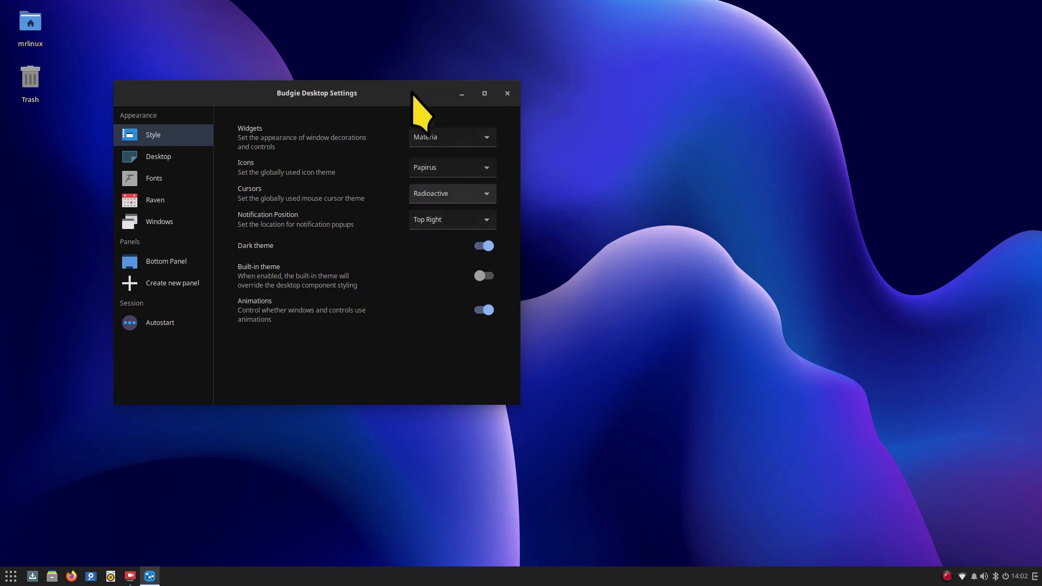
left_click_drag(415, 102, 320, 93)
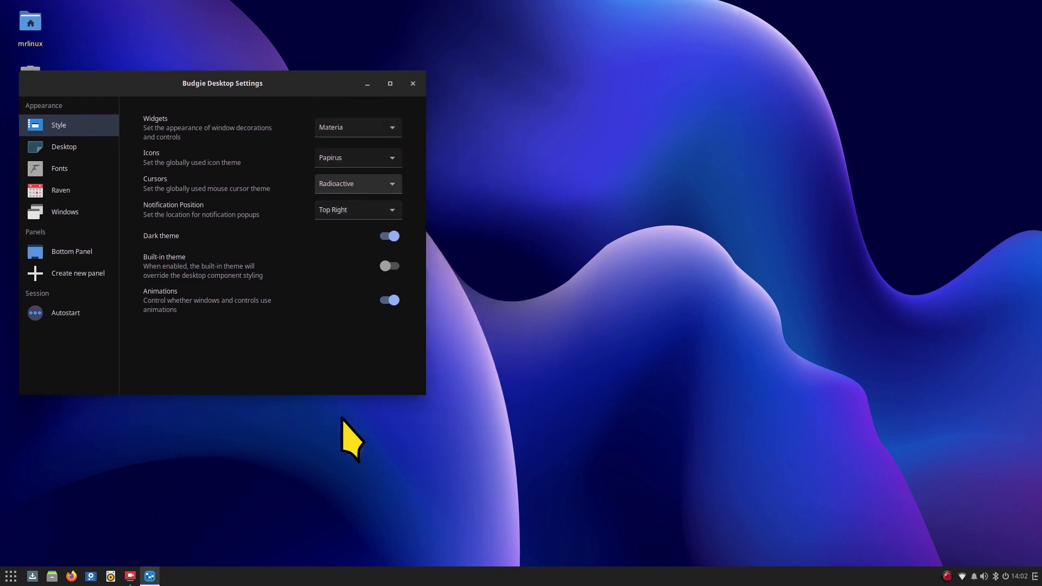
Reopen the file manager and compare the cursor folders in .icons with the copies in the mouse stuff folder in Documents.
left_click(52, 576)
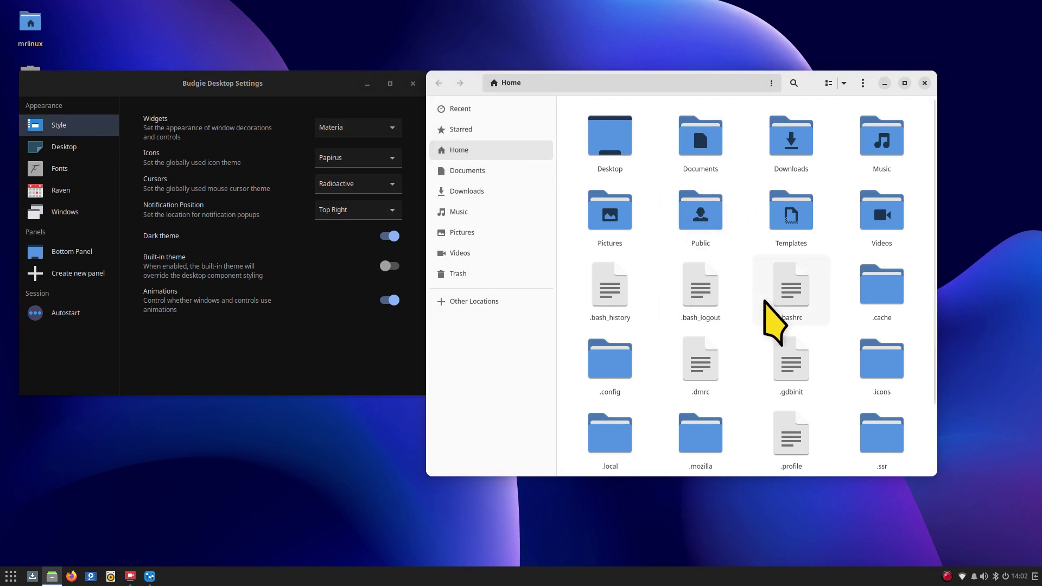
scroll(789, 326, "down", 2)
double_click(883, 282)
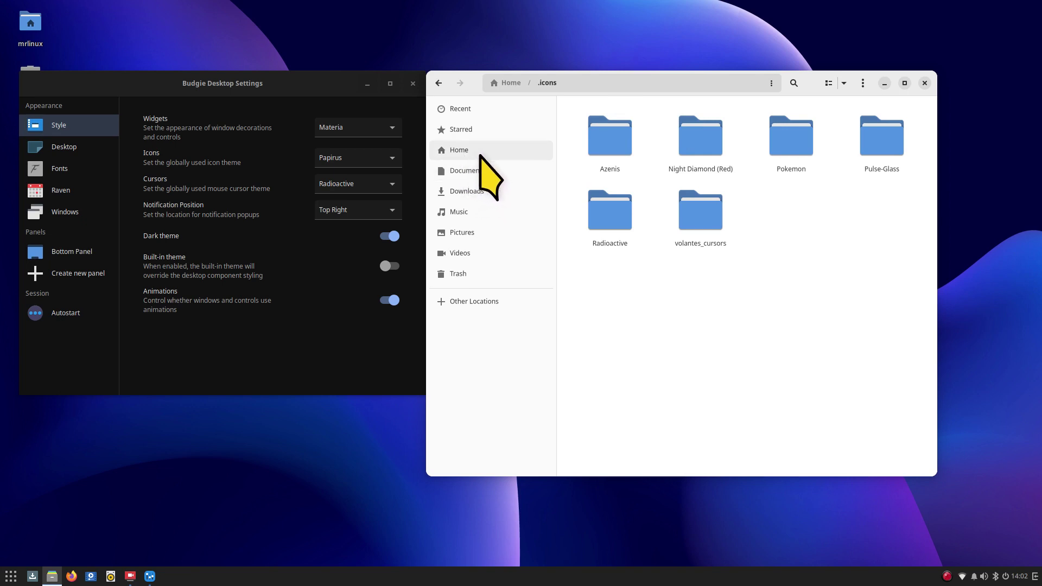
left_click(467, 171)
double_click(610, 140)
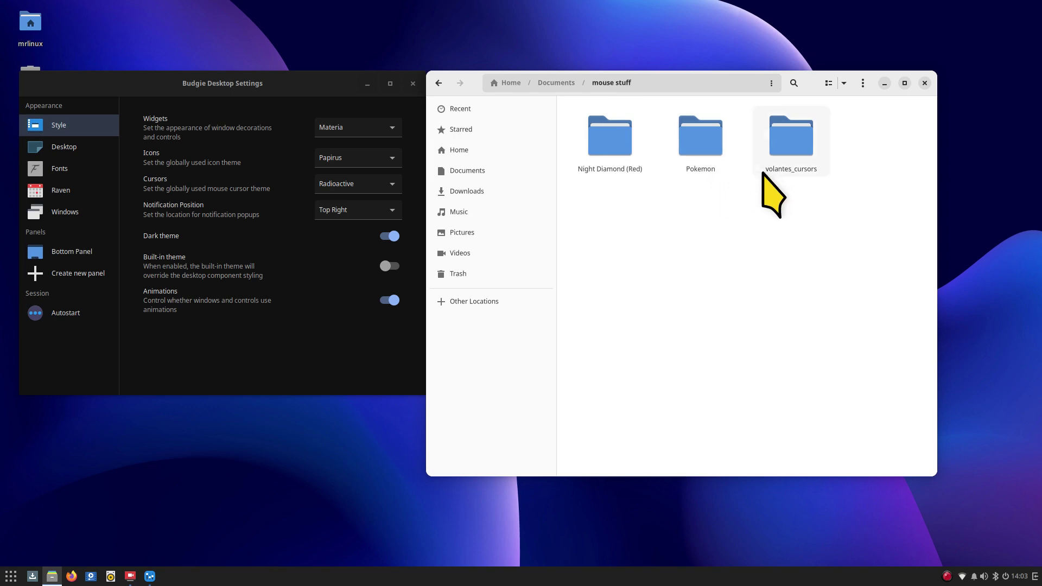
left_click(439, 84)
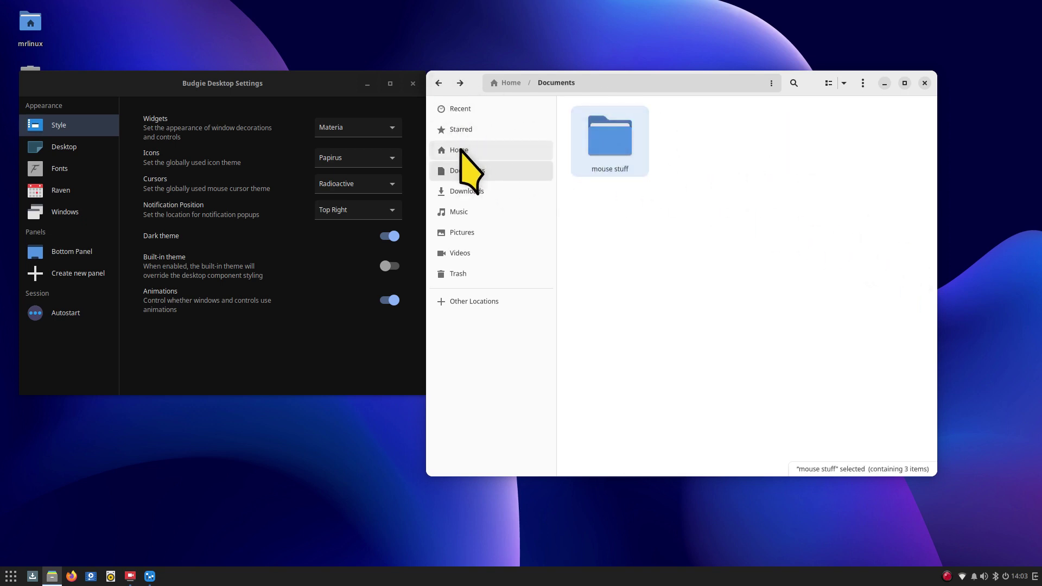
Move the Night Diamond (Red), Pokemon and volantes_cursors folders from .icons in Home to the trash.
left_click(460, 150)
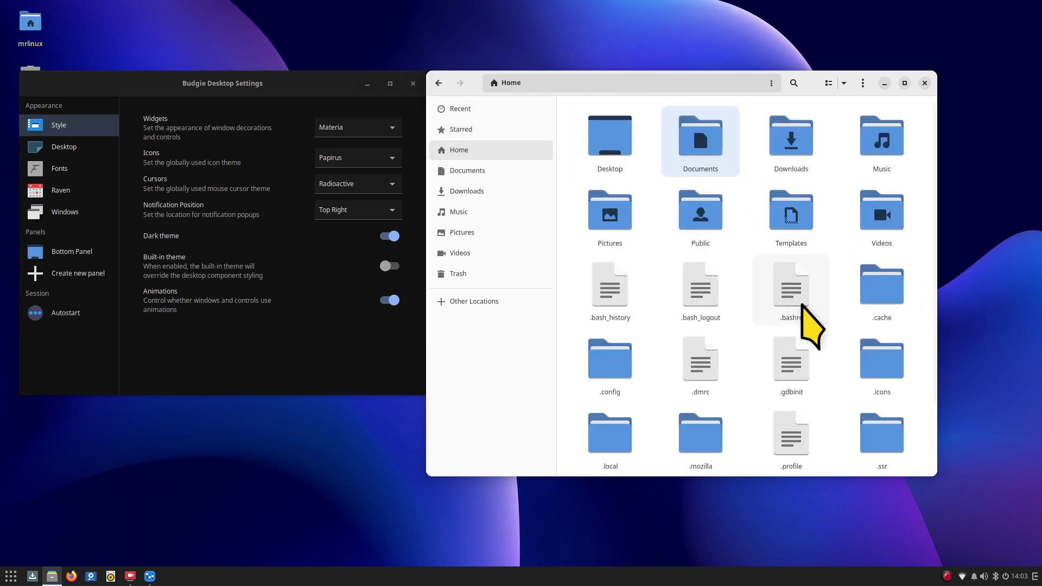
double_click(880, 359)
left_click(695, 137)
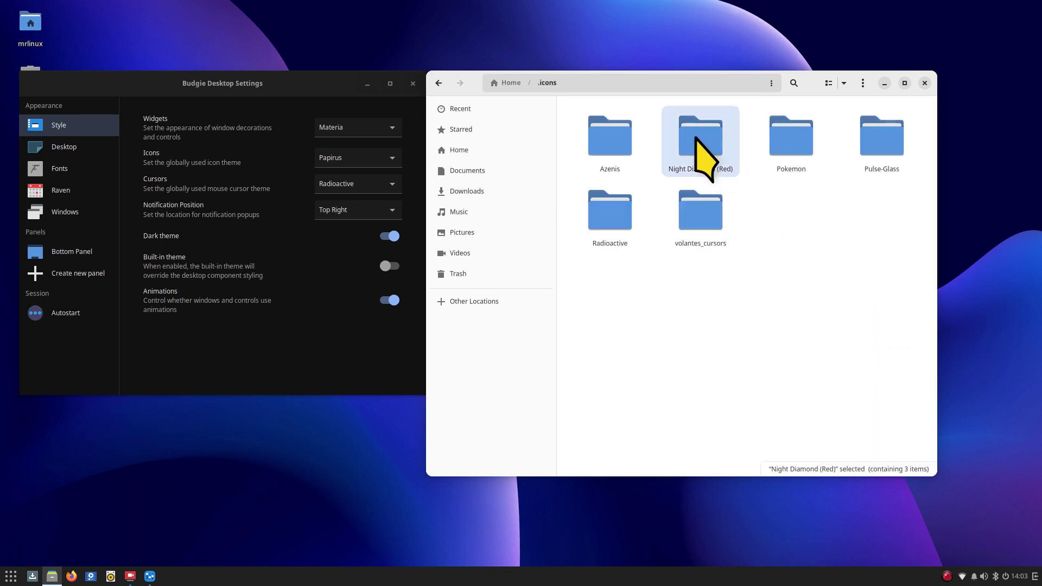
key("Delete")
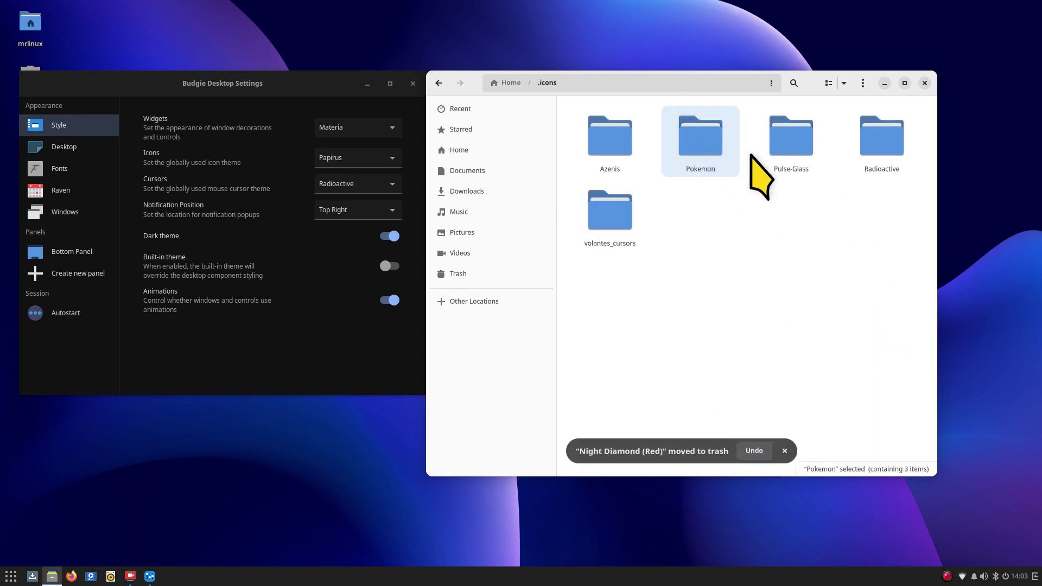
key("Delete")
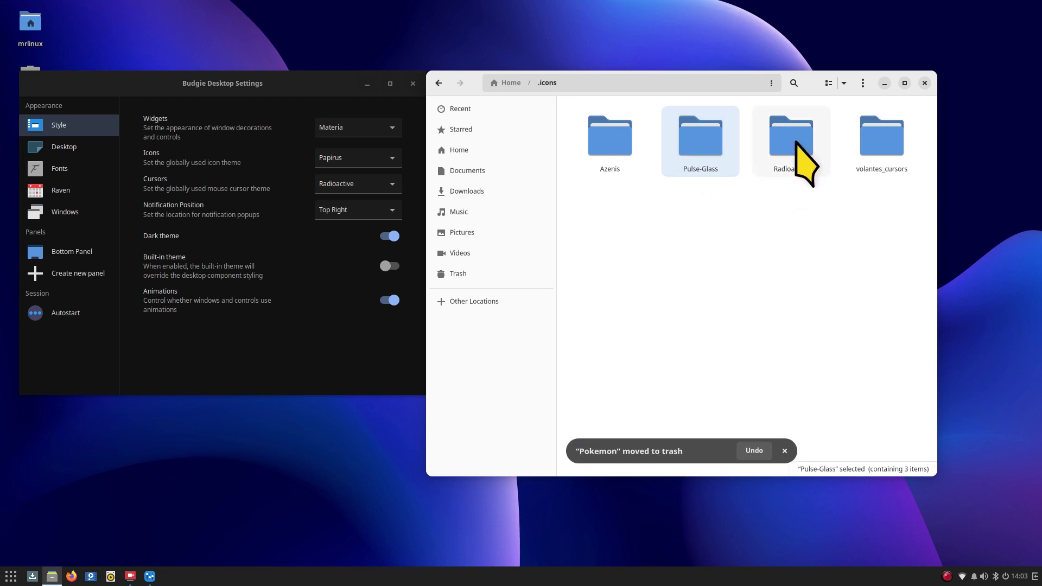
left_click(896, 152)
key("Delete")
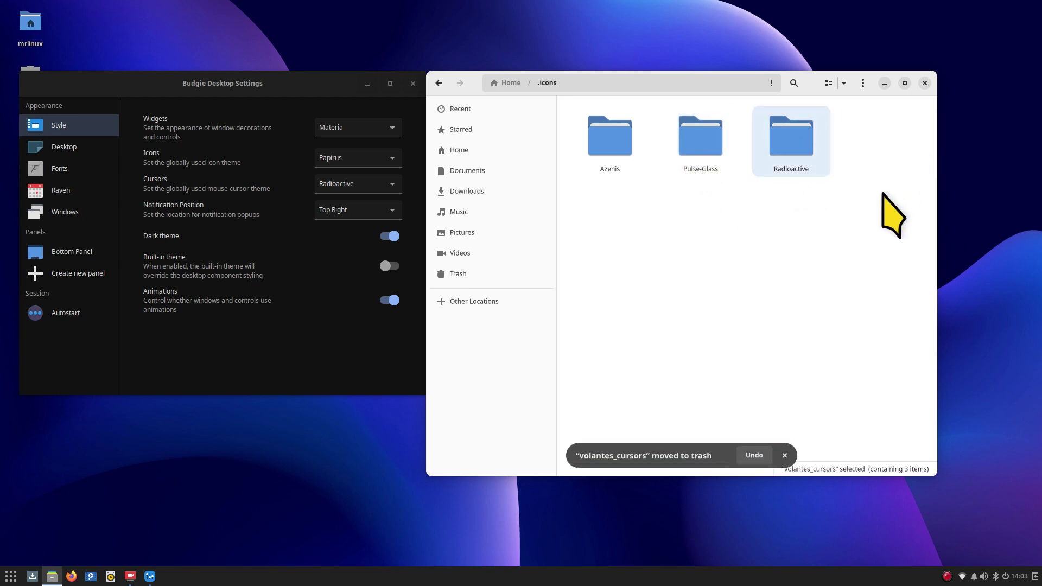
Close and reopen Budgie Desktop Settings to refresh its list of cursor themes.
left_click(423, 72)
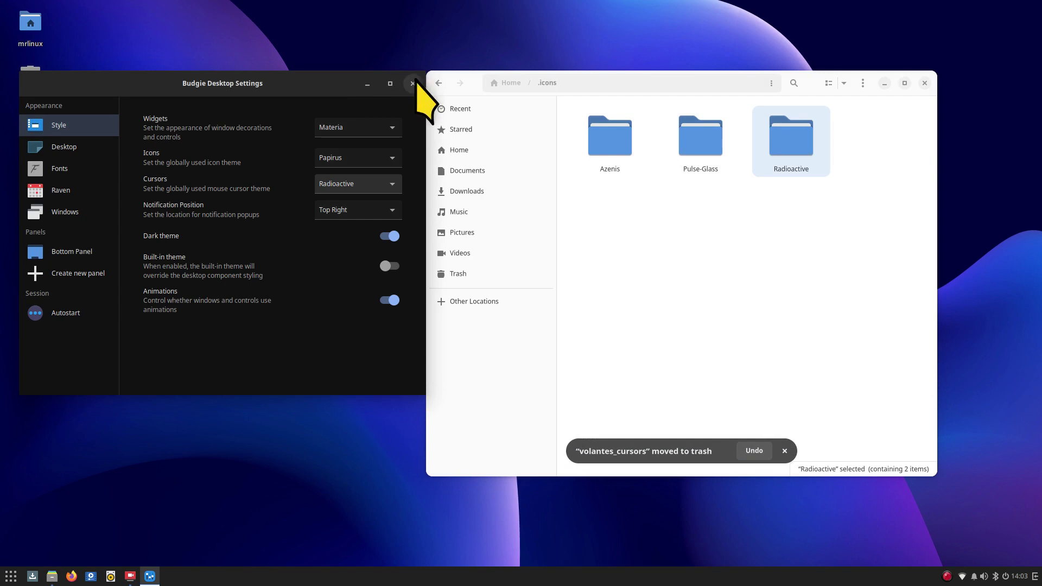
left_click(411, 83)
right_click(189, 91)
left_click(255, 99)
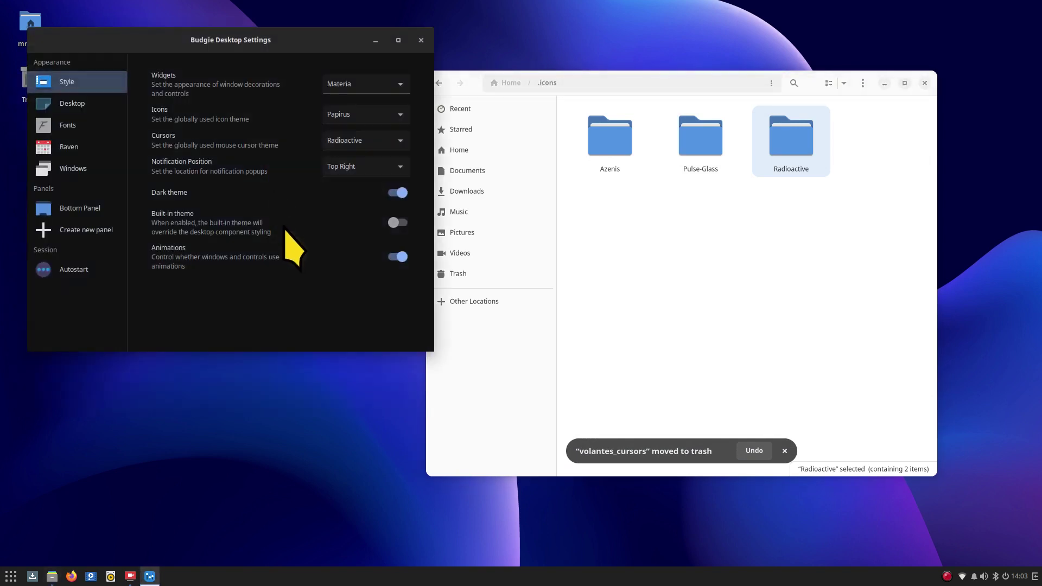
Try out the Azenis and Pulse-Glass cursor themes and switch the cursors back to Radioactive.
left_click(380, 141)
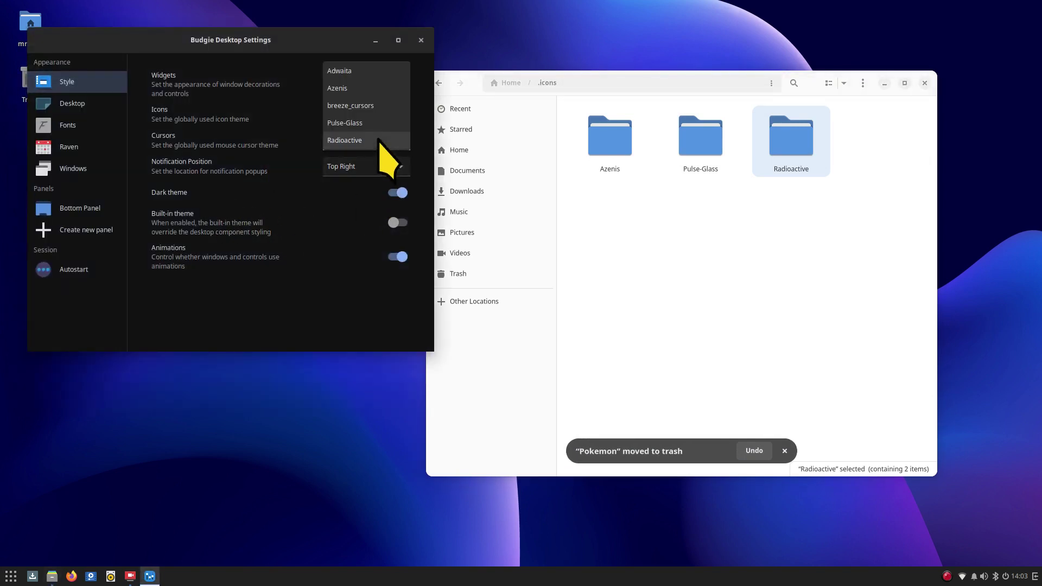
left_click(349, 88)
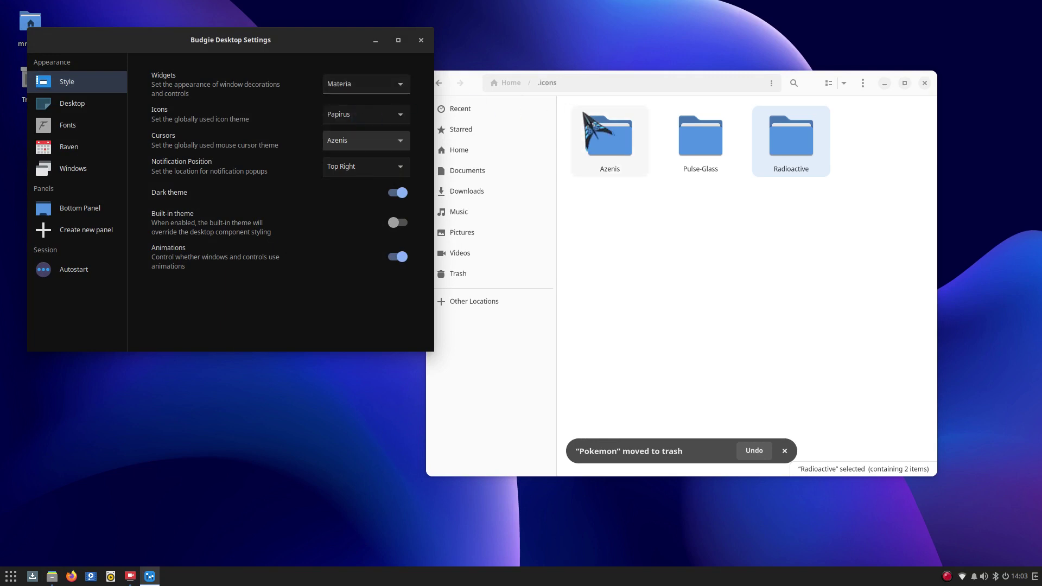
left_click(369, 141)
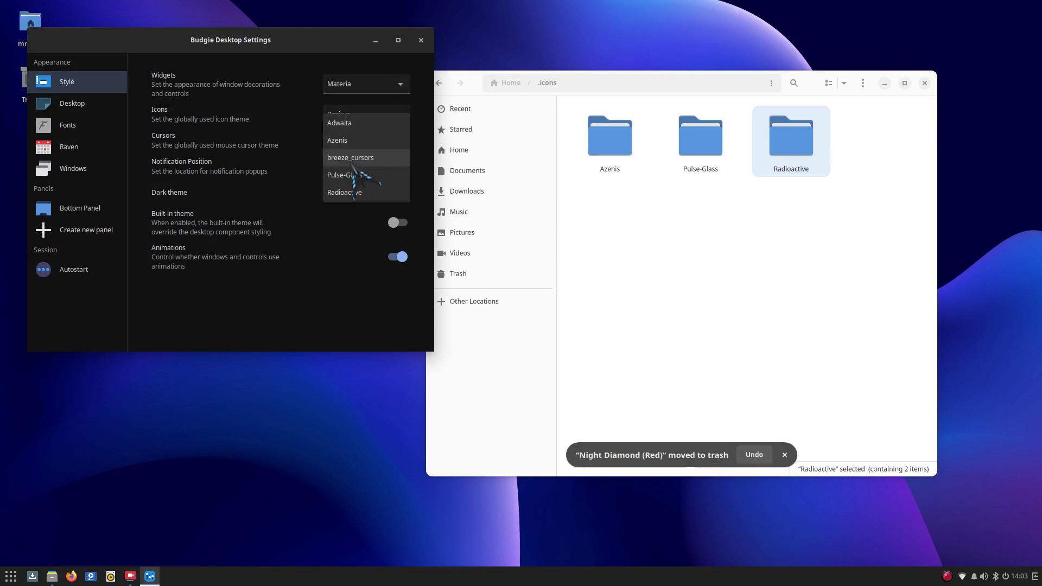
left_click(357, 182)
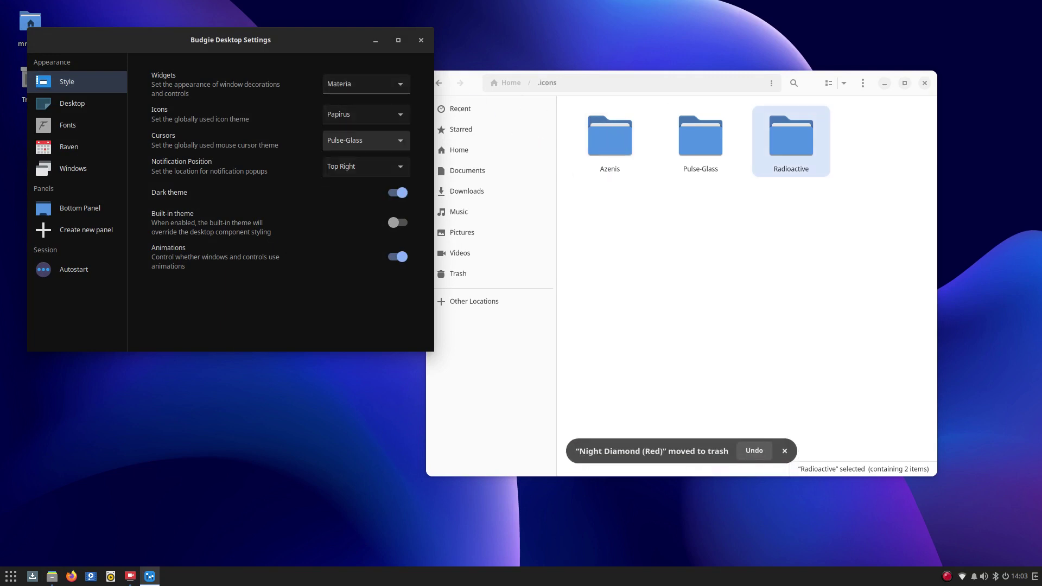
left_click(353, 143)
left_click(351, 158)
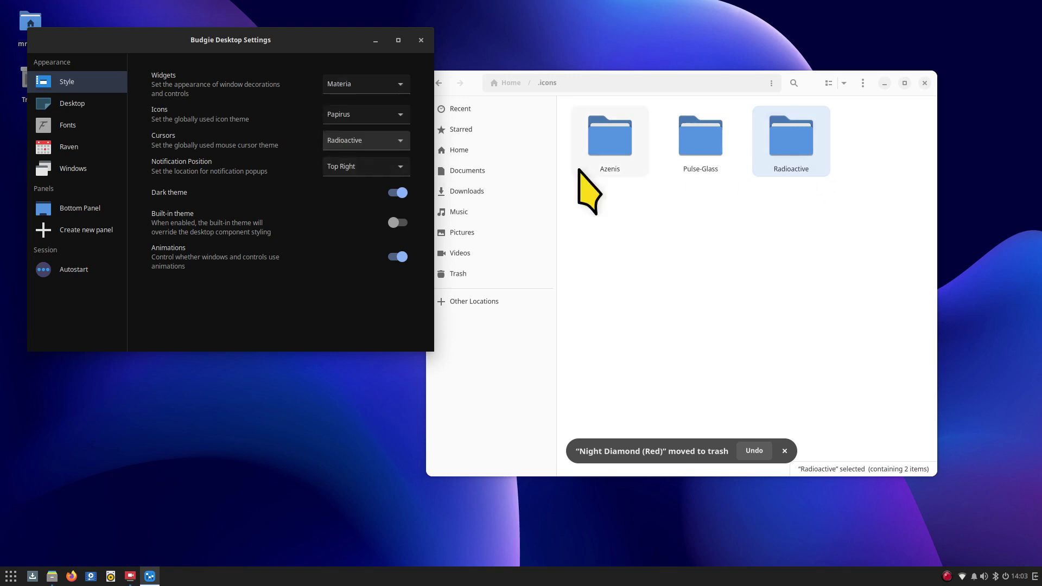
Check the available cursor themes and copy the Pokemon folder from mouse stuff in Documents.
left_click(467, 171)
double_click(613, 152)
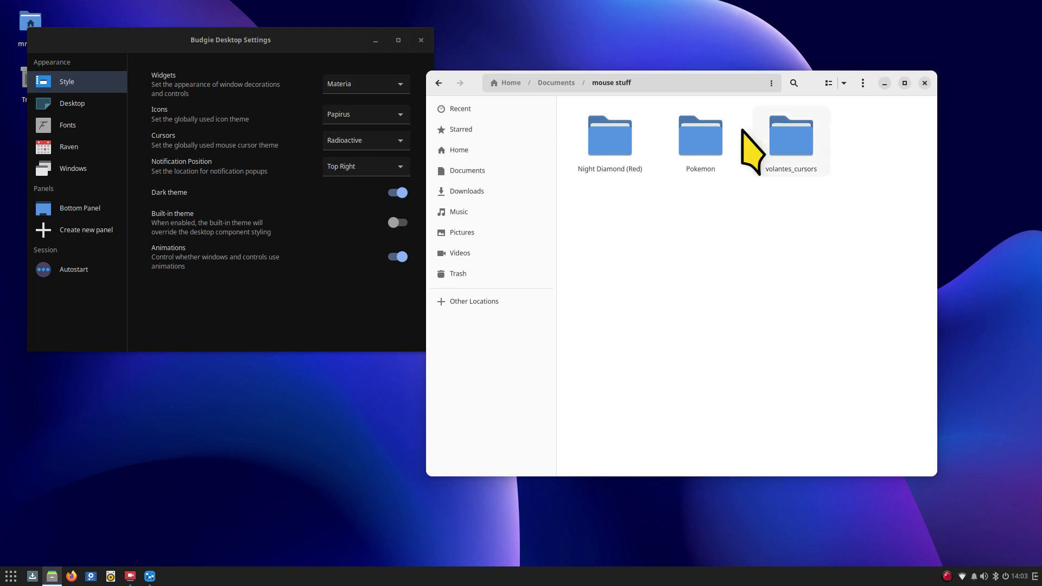
left_click(355, 142)
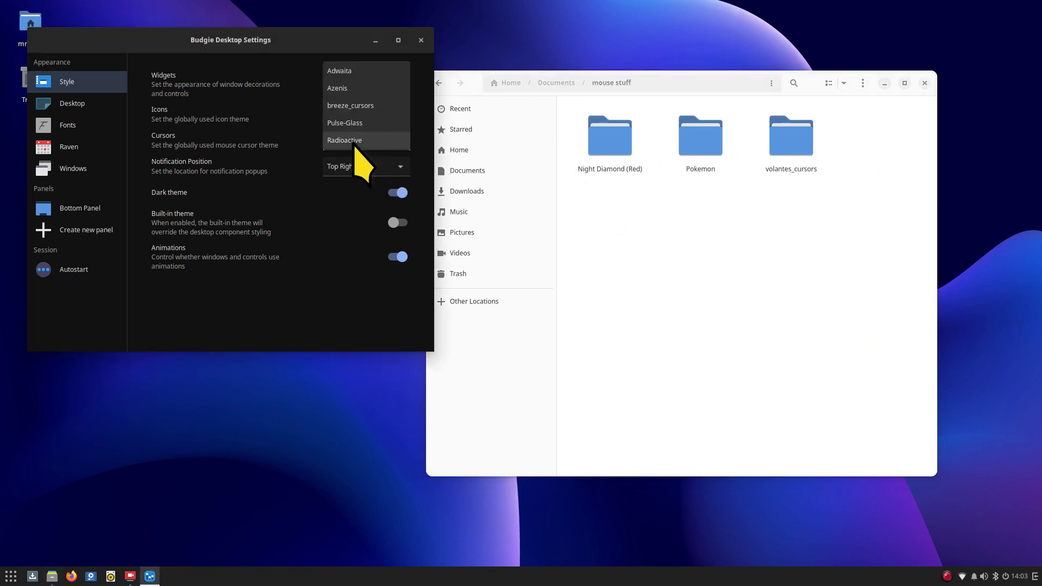
left_click(354, 142)
left_click(706, 139)
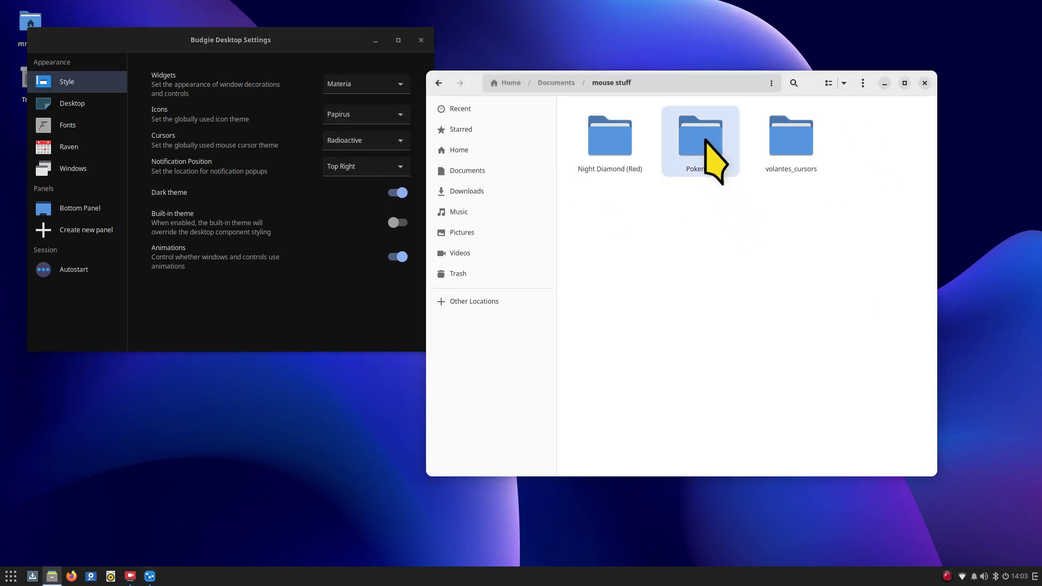
right_click(706, 139)
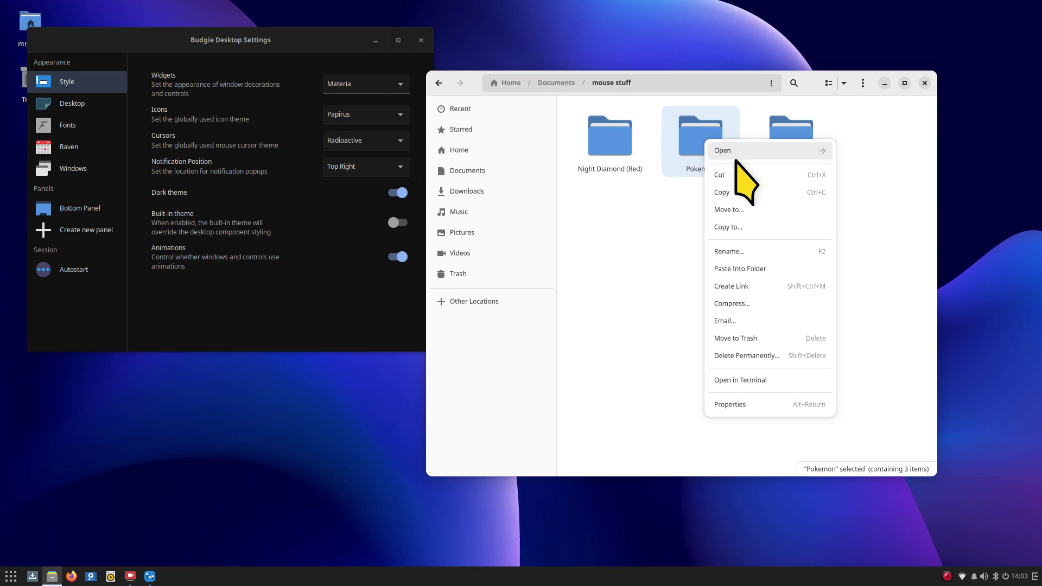
left_click(753, 191)
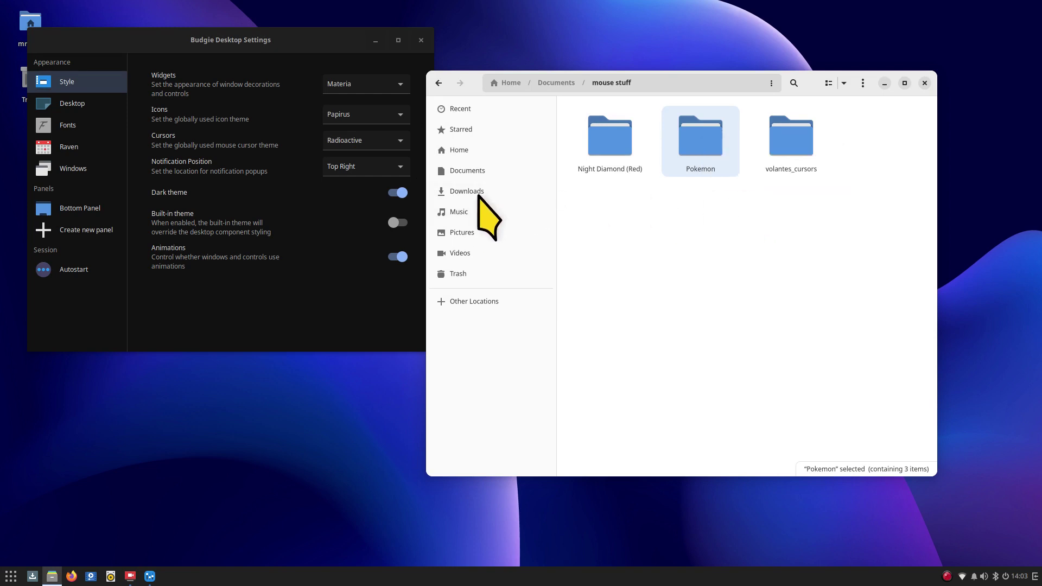
Paste the copied Pokemon folder into .icons in Home and close the file manager.
left_click(467, 150)
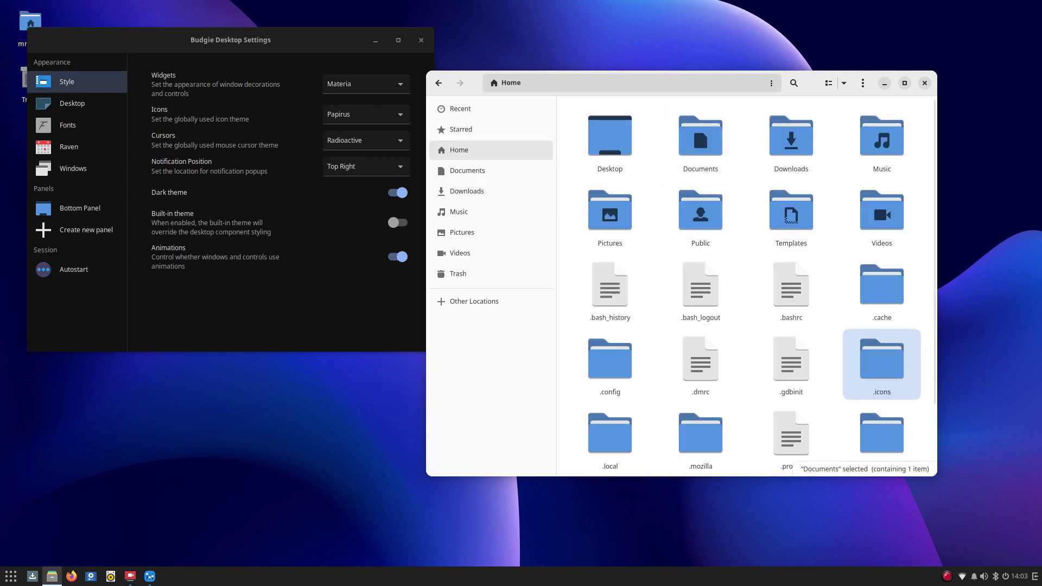
double_click(882, 361)
right_click(631, 232)
left_click(683, 283)
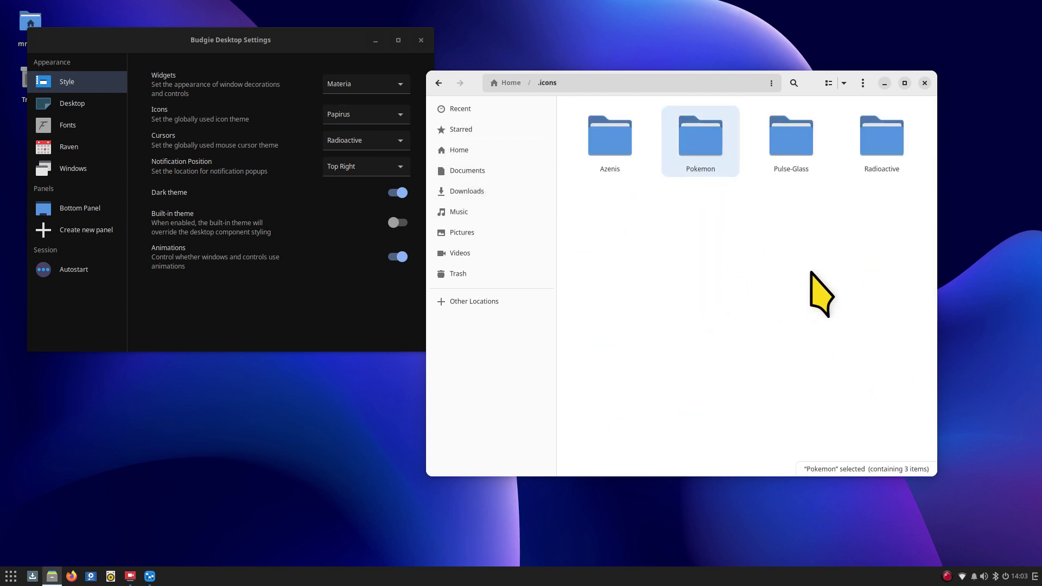
left_click(924, 83)
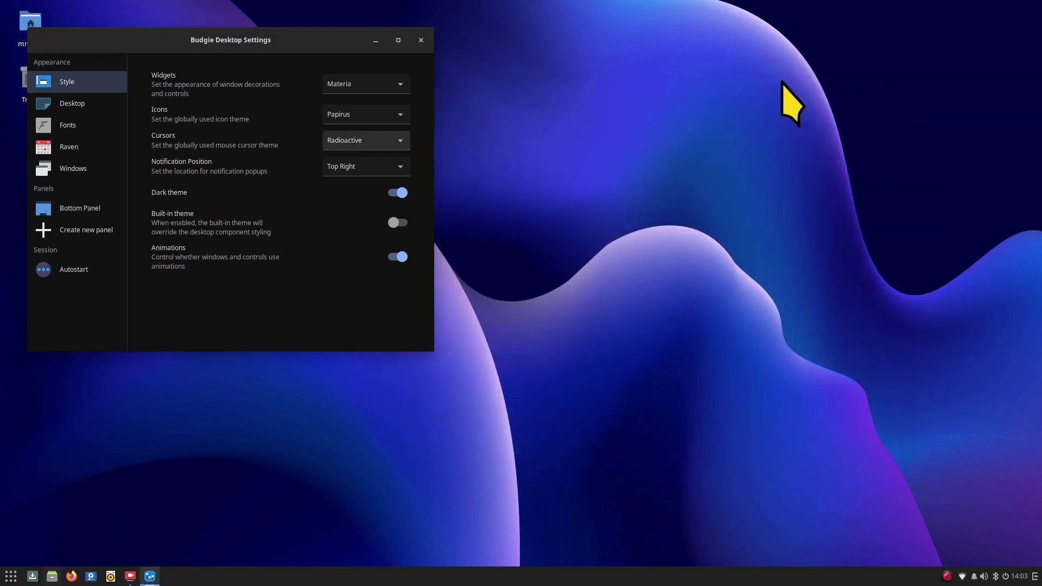
Restart Budgie Desktop Settings and set the cursor theme to Pokemon.
left_click(423, 40)
right_click(374, 59)
left_click(405, 68)
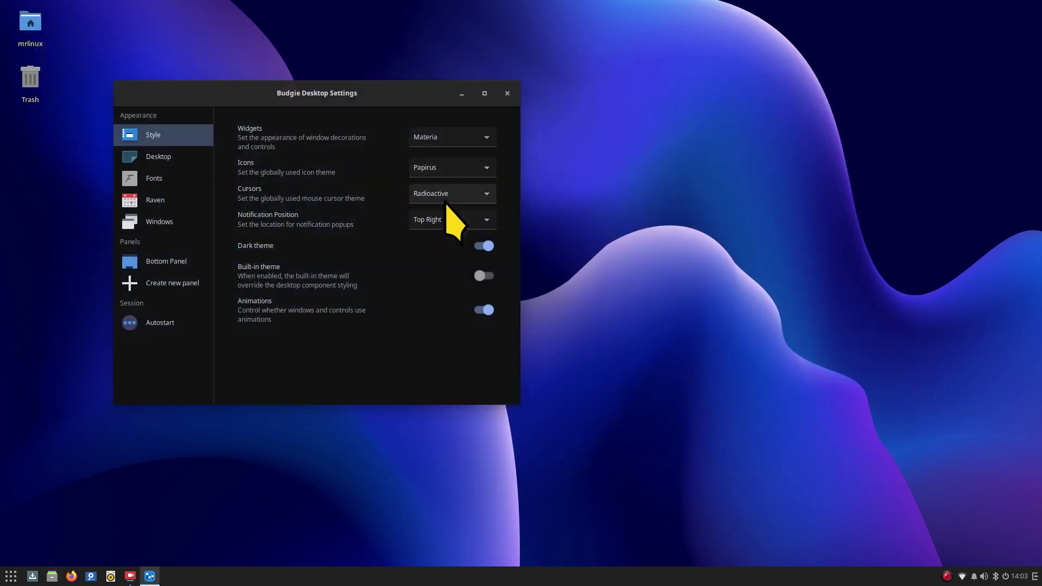
left_click(446, 196)
left_click(463, 159)
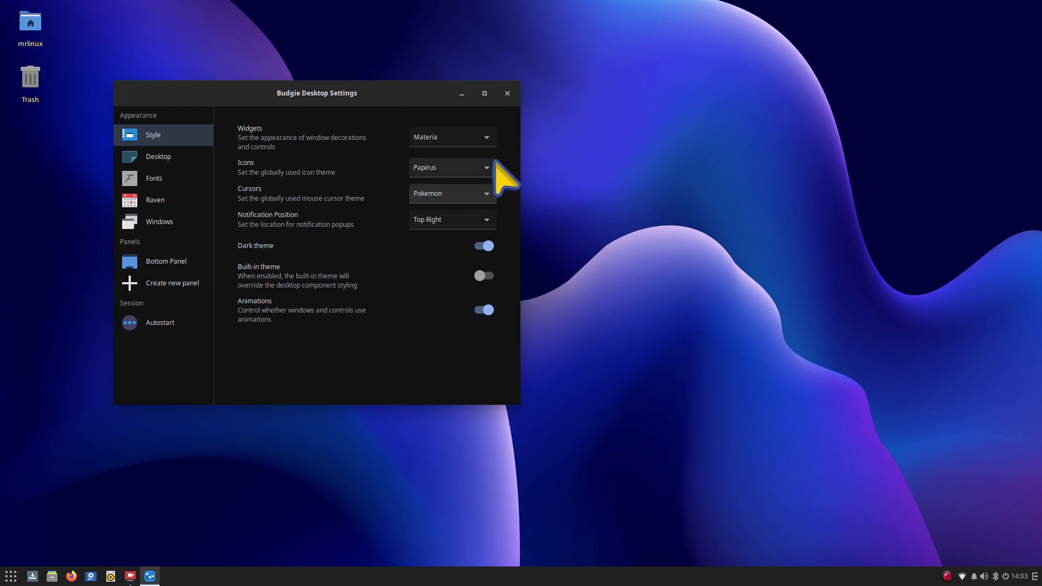
Set the cursor theme to Adwaita and close Budgie Desktop Settings.
left_click(444, 197)
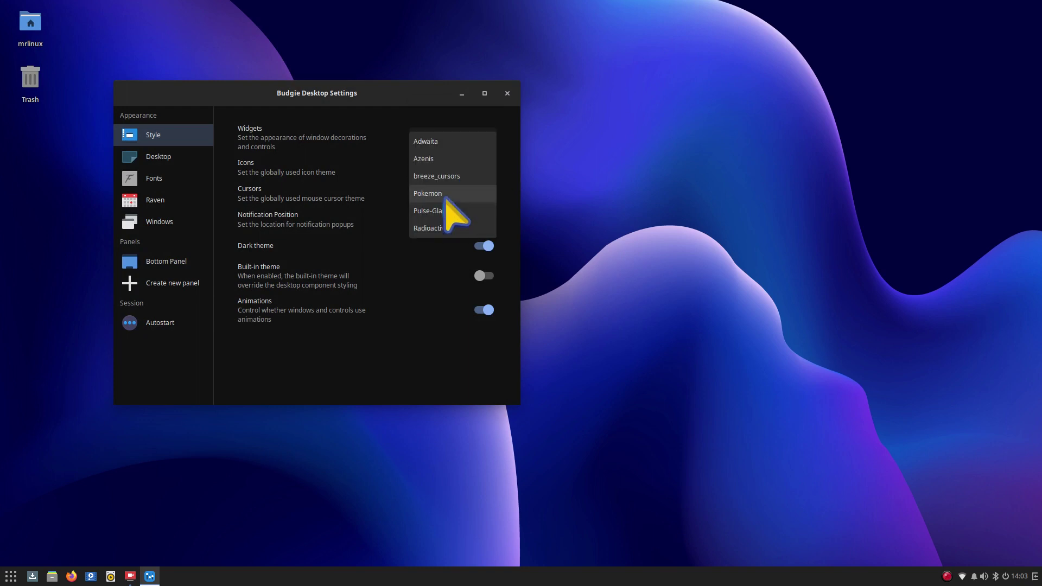
left_click(446, 141)
left_click(507, 93)
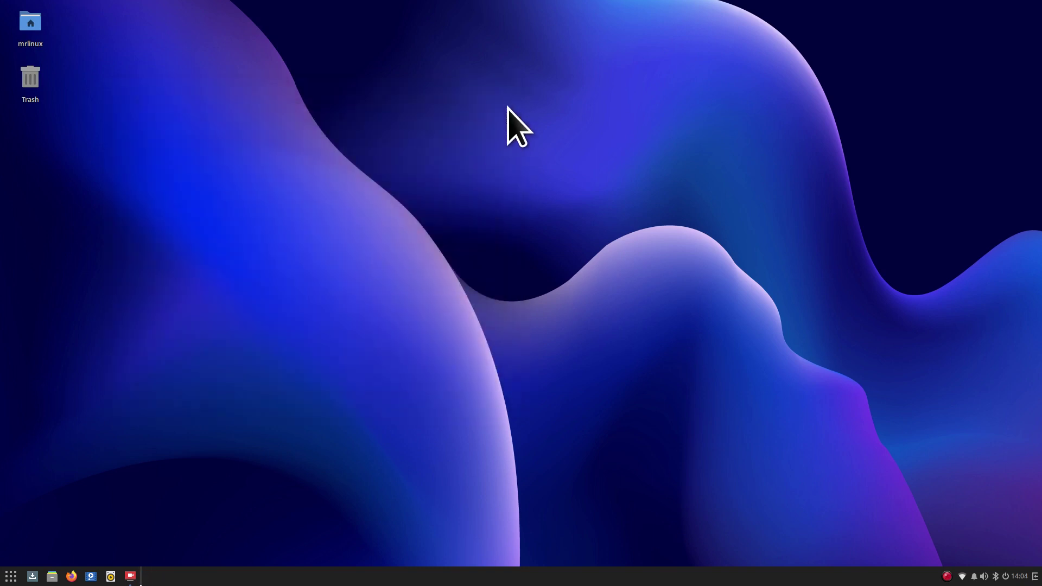